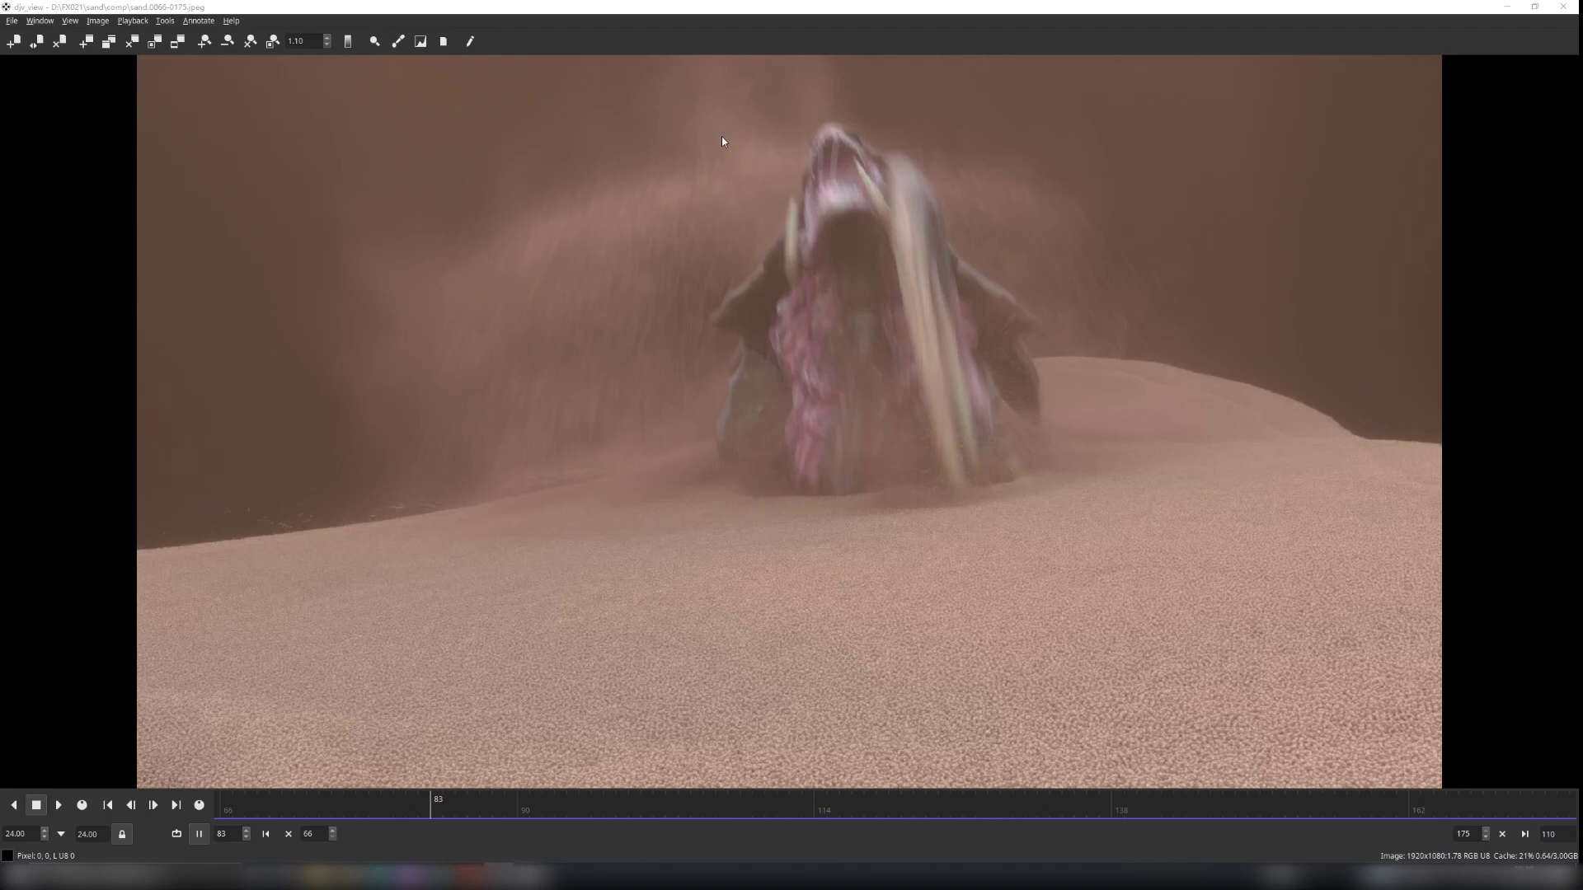
# Play the rendered sand monster sequence and switch to the Rebelway FX Challenge video page in the browser
pyautogui.click(59, 807)
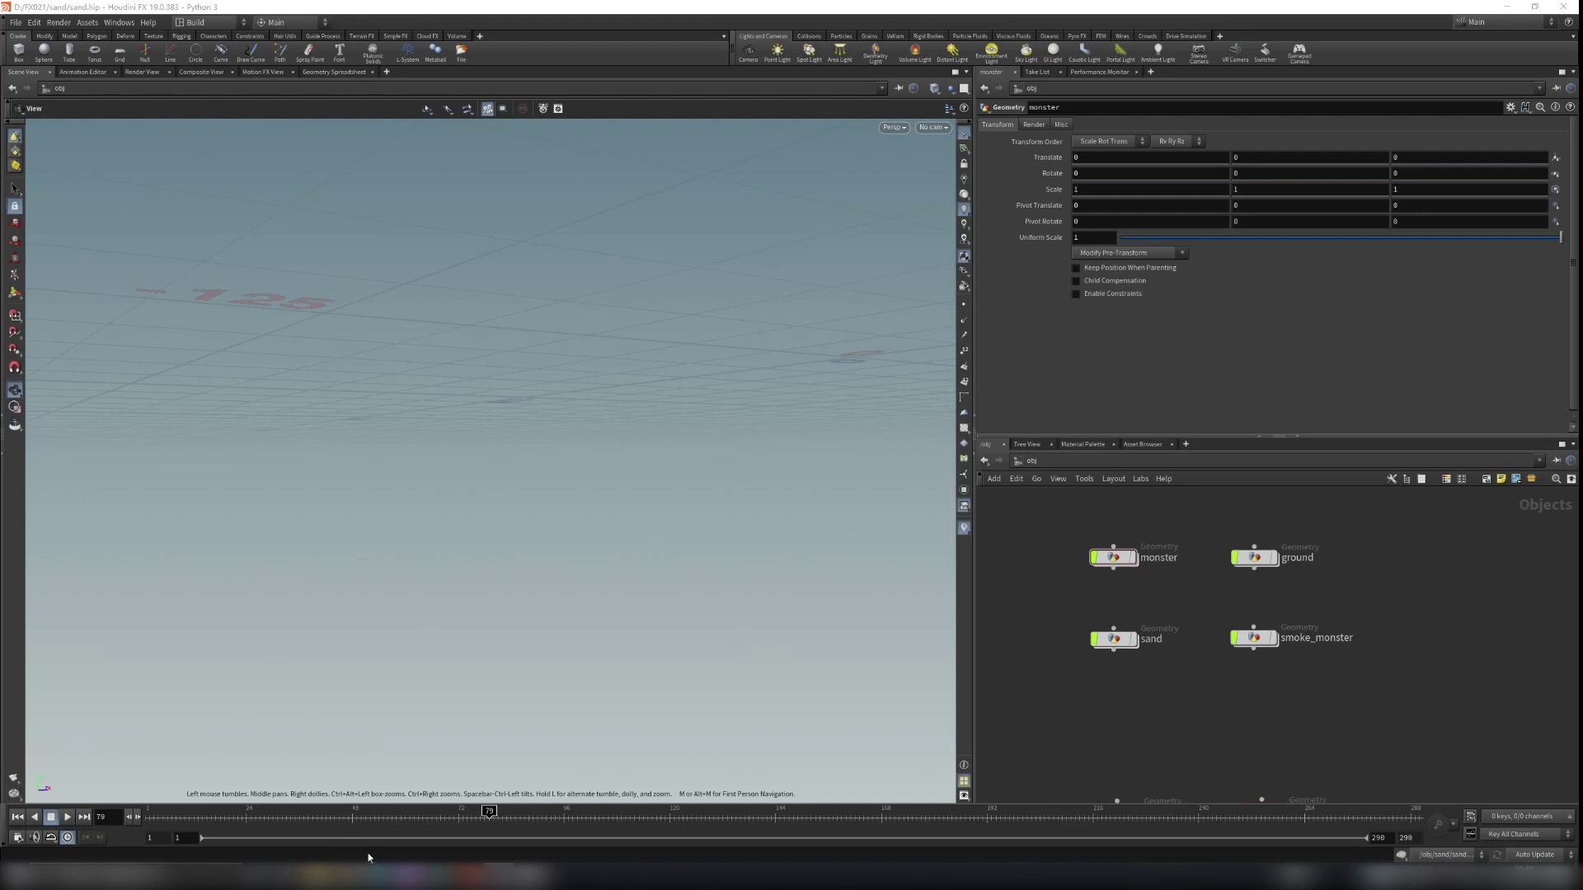
pyautogui.moveTo(948, 889); pyautogui.dragTo(550, 2)
pyautogui.scroll(5, 623, 470)
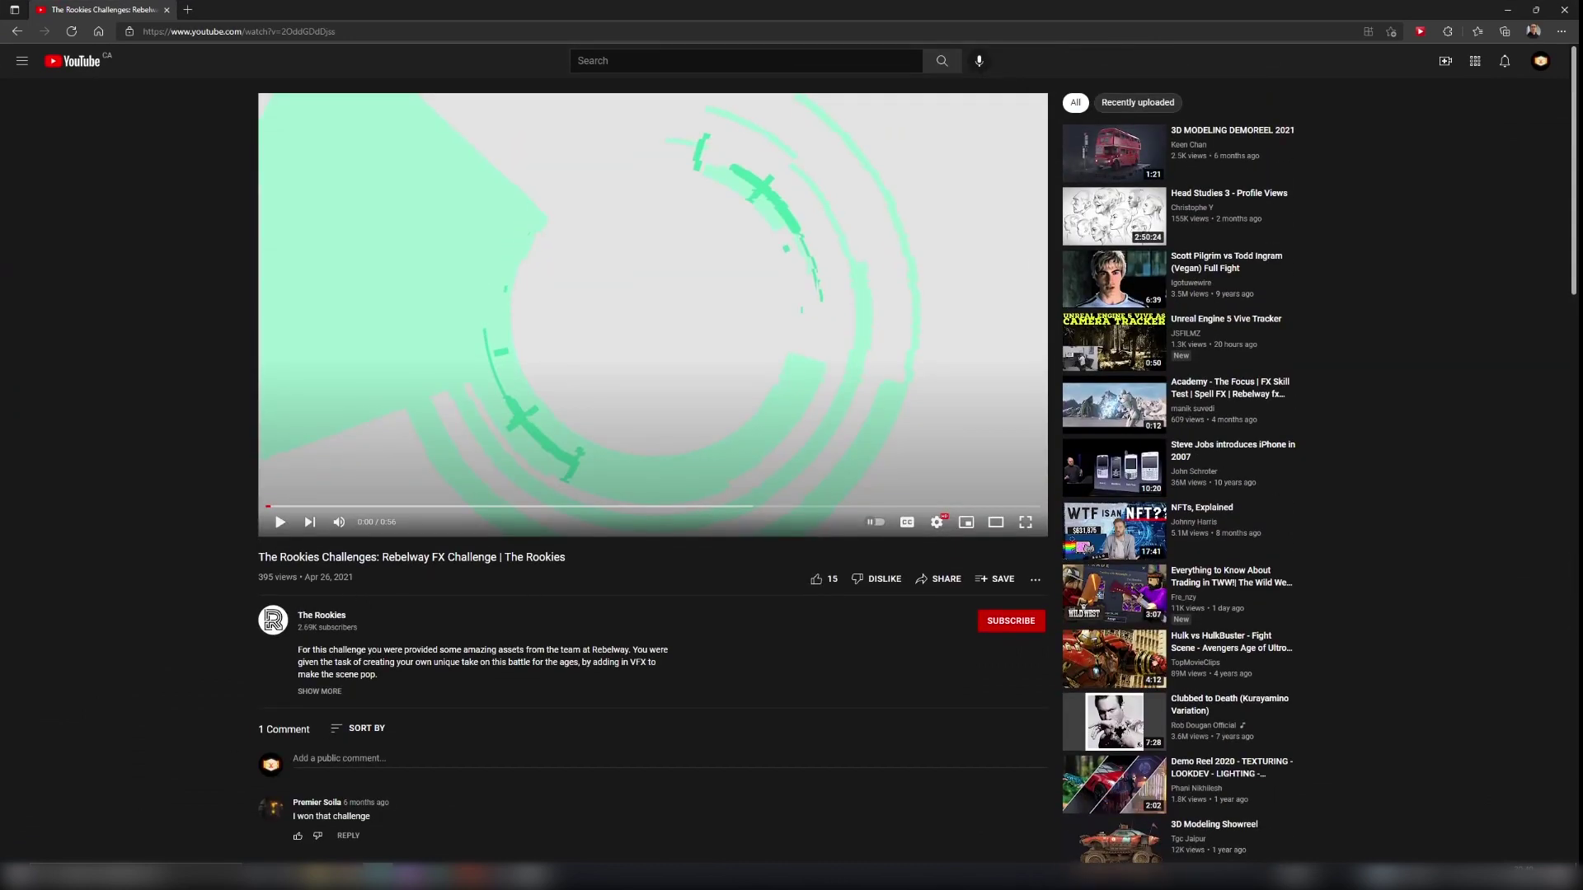
# Expand the challenge video's description and open the Project Files folder of the linked Complete Asset Pack on Dropbox
pyautogui.moveTo(249, 564); pyautogui.dragTo(573, 568)
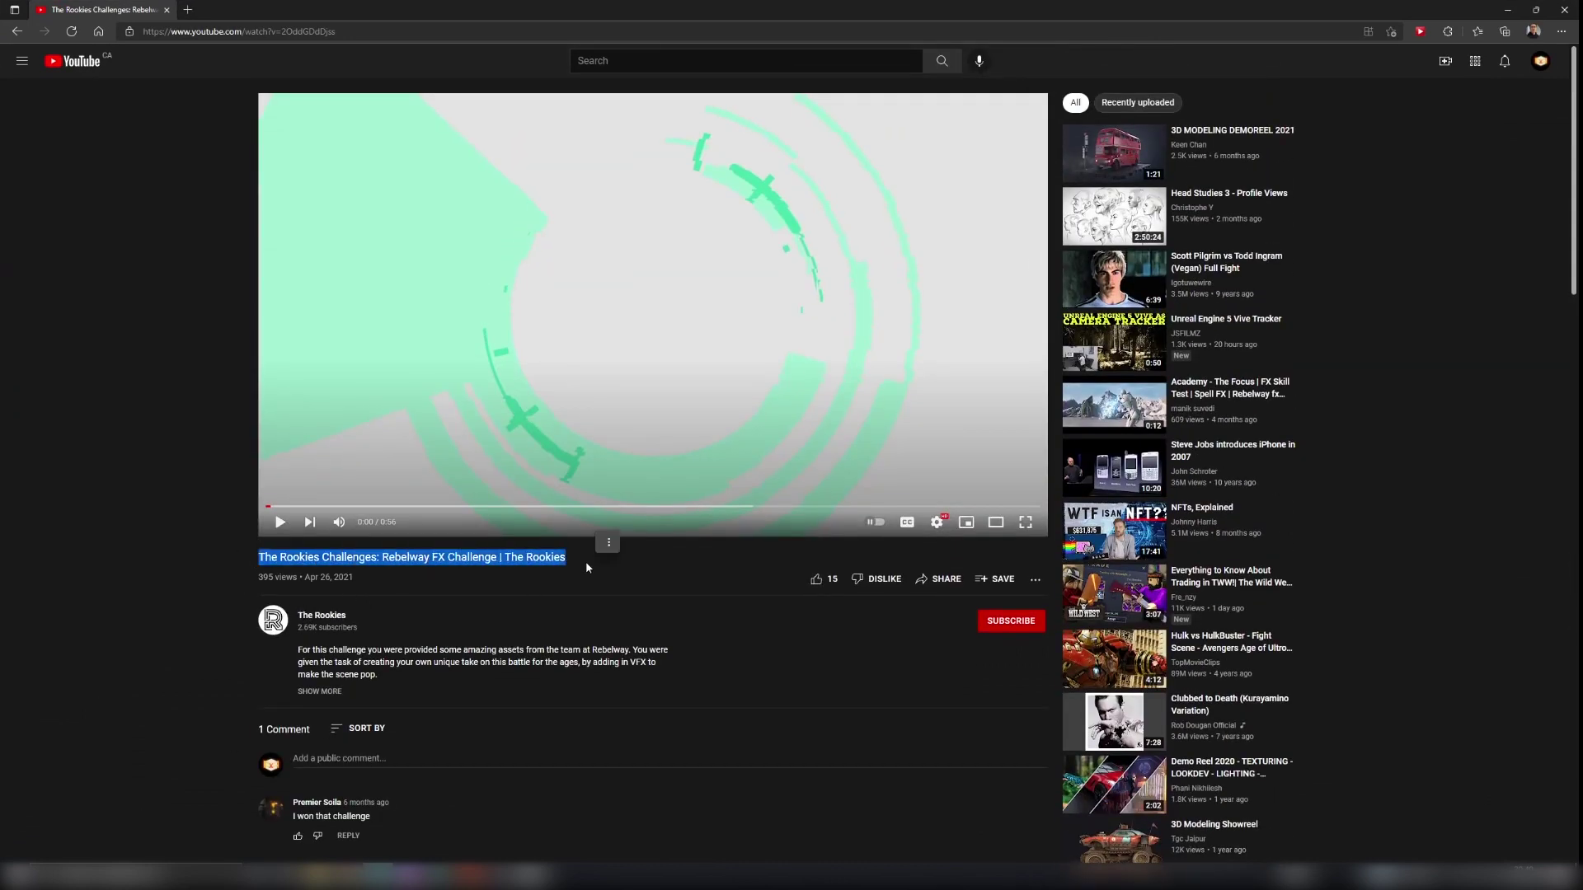
pyautogui.scroll(-6, 421, 552)
pyautogui.click(319, 200)
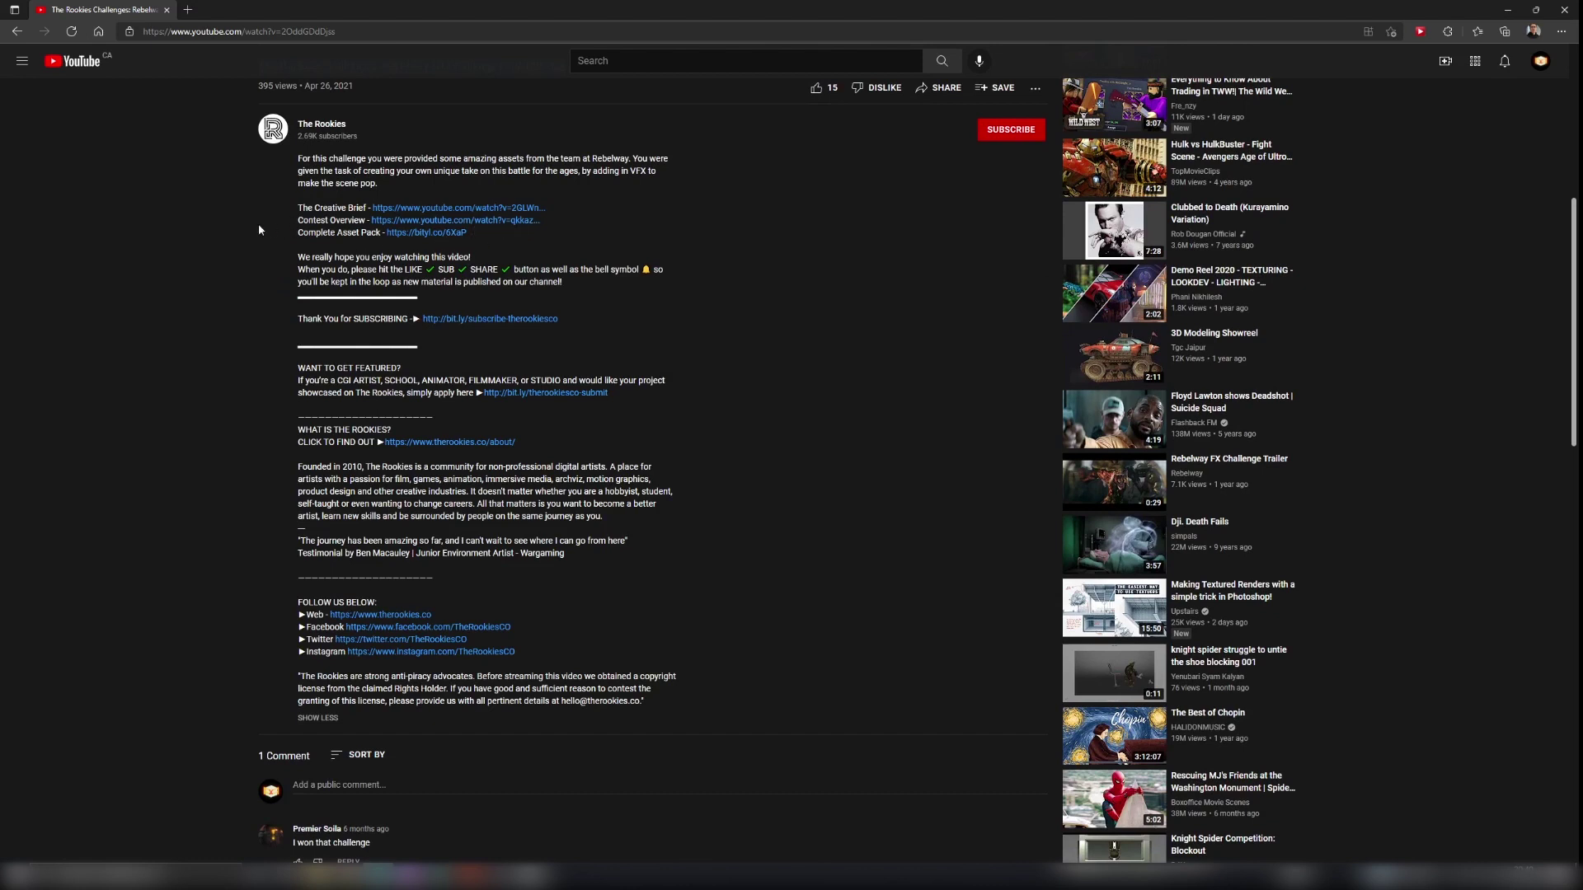
pyautogui.moveTo(542, 220); pyautogui.dragTo(525, 254)
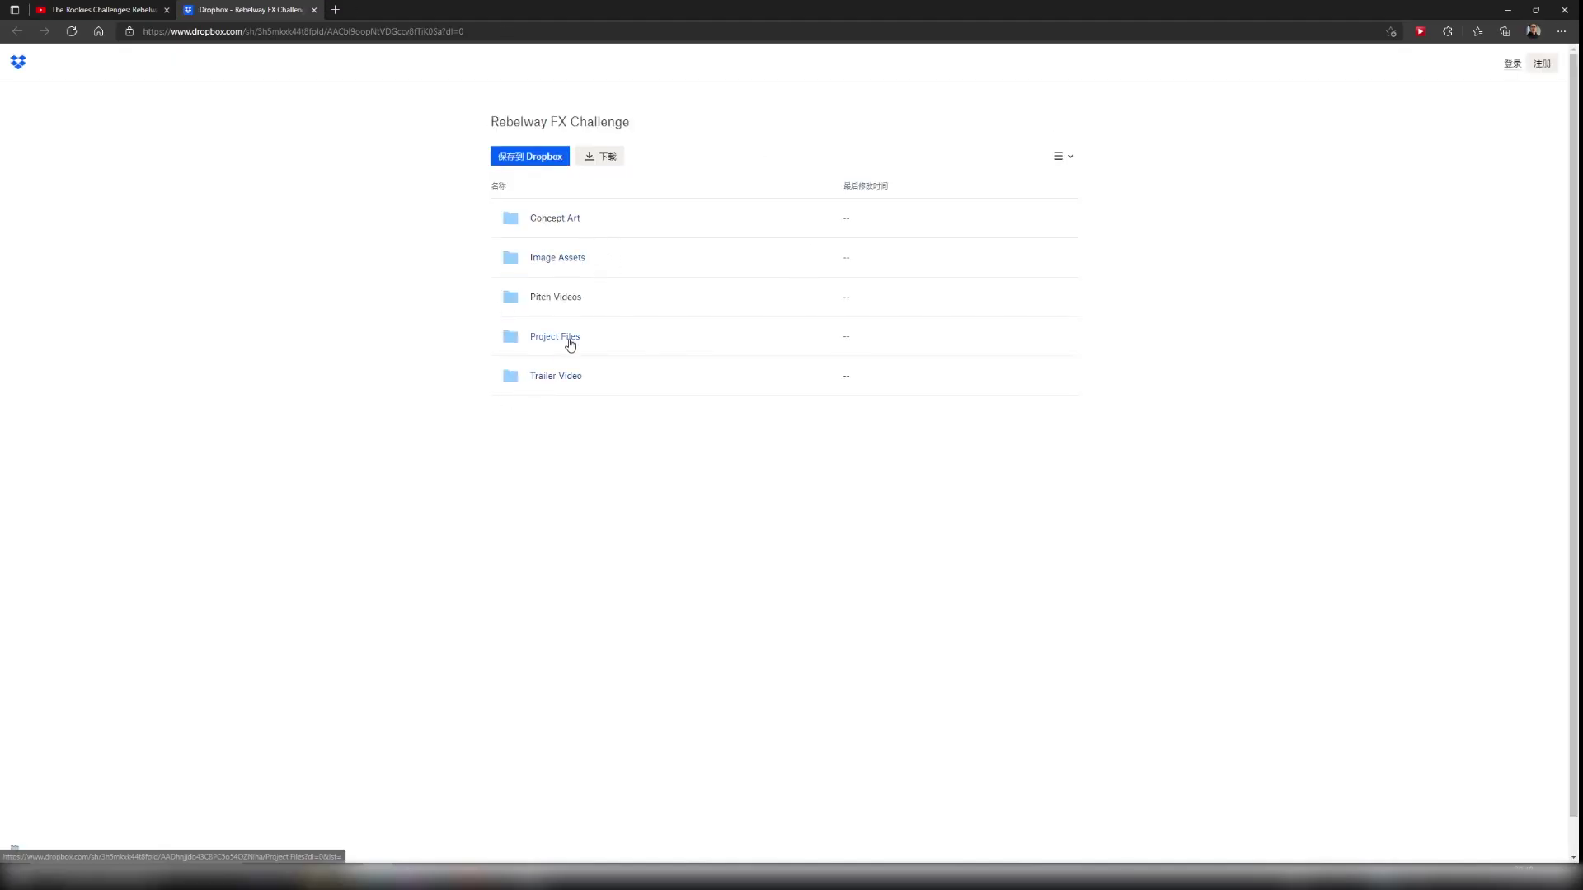
pyautogui.click(569, 339)
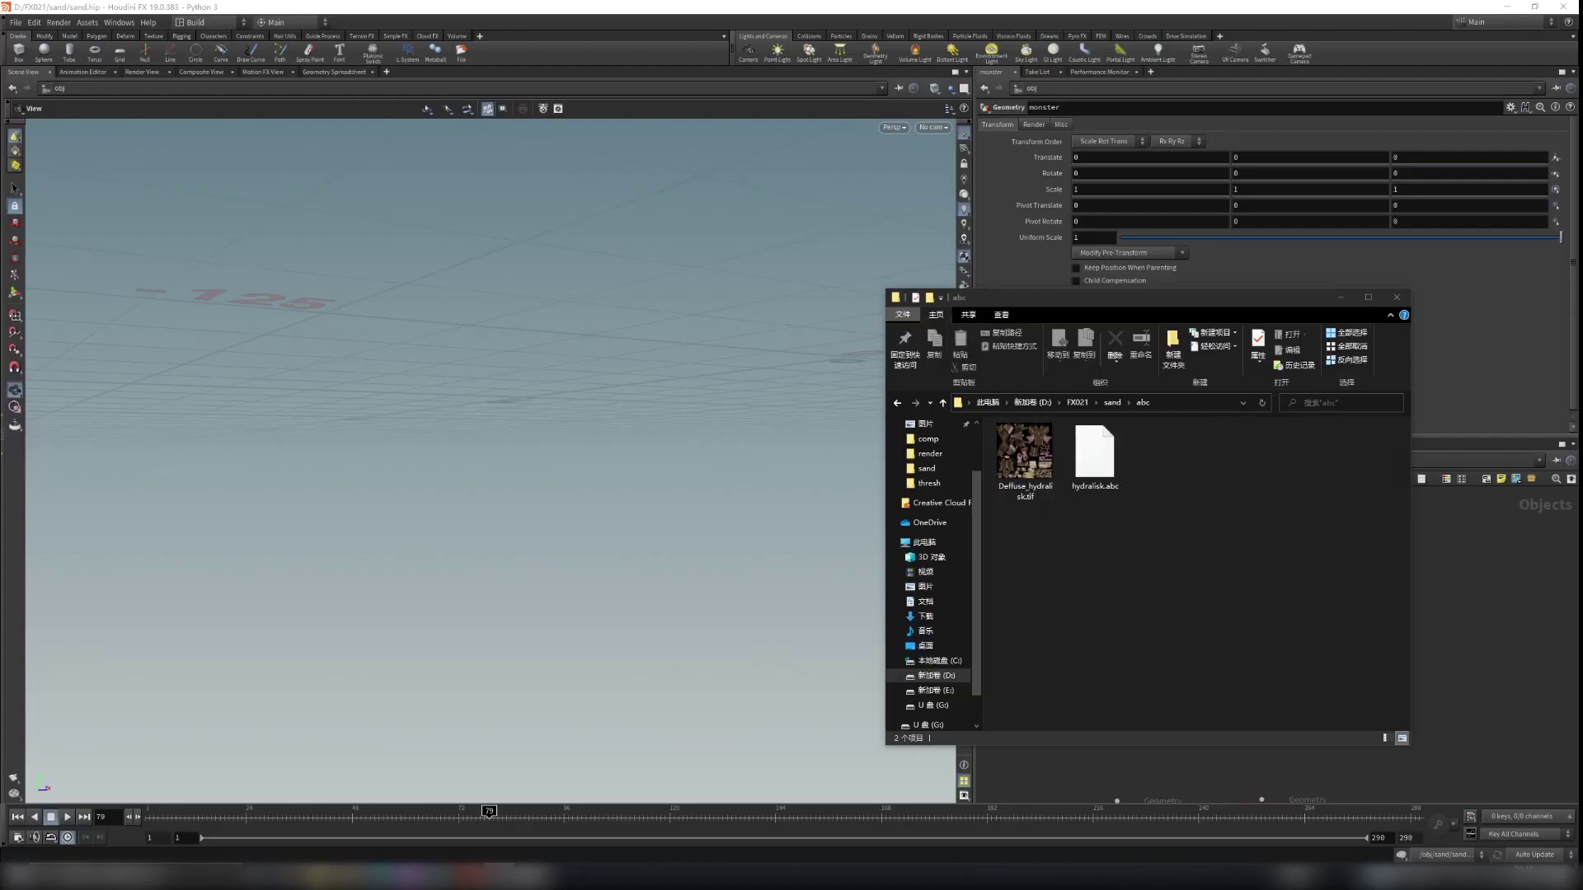
# Select the diffuse texture and hydralisk.abc in the sand project's abc folder, then minimize the folder window
pyautogui.moveTo(1181, 503); pyautogui.dragTo(997, 425)
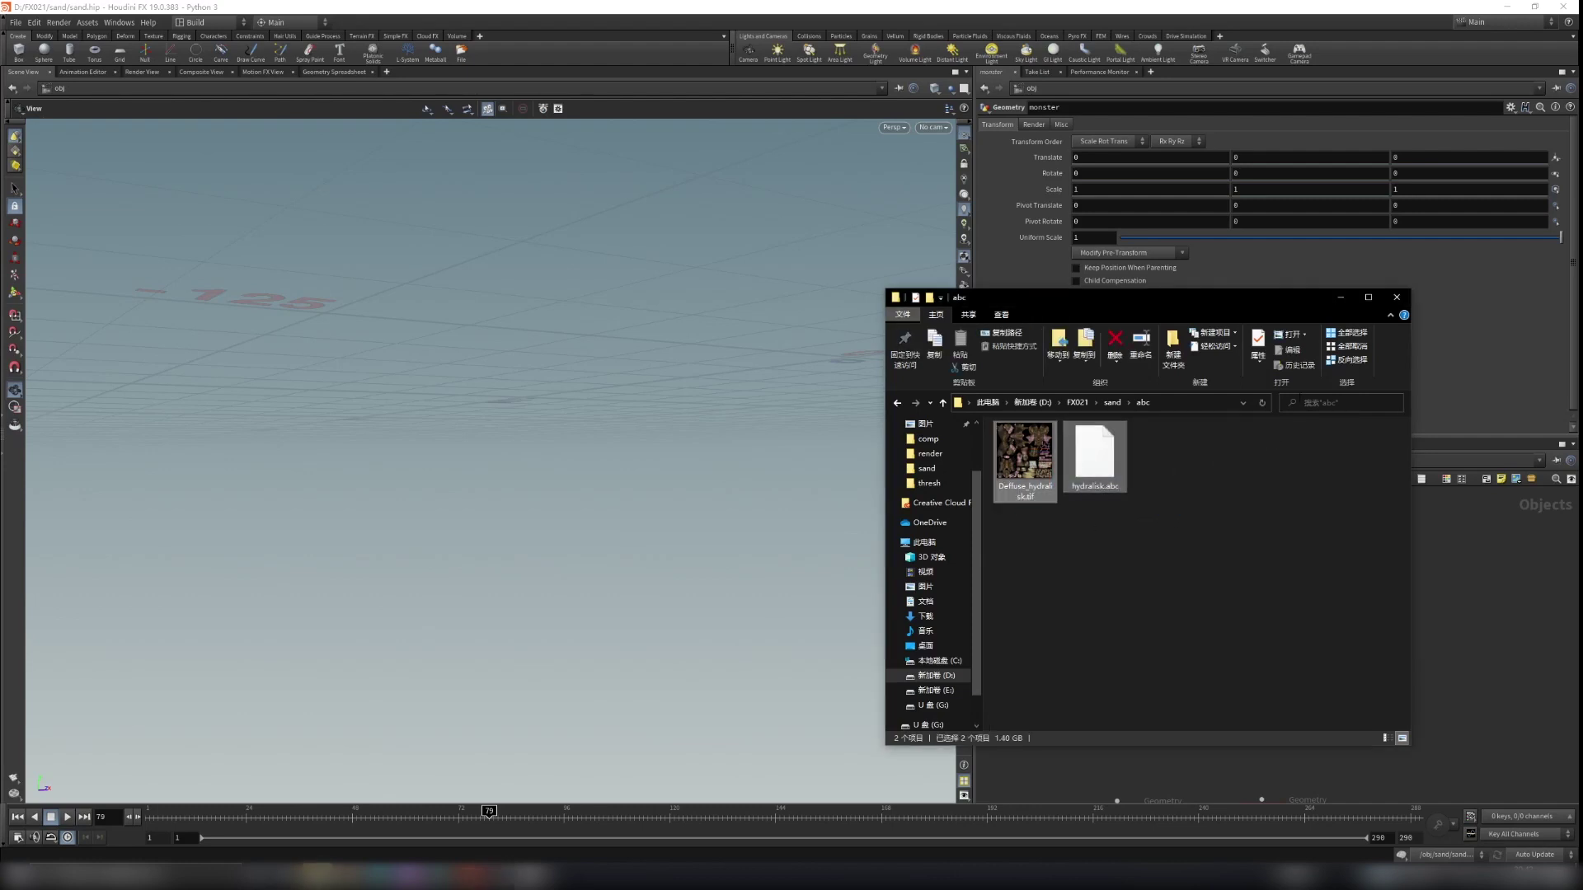
pyautogui.click(1340, 299)
# Enter the monster geometry object's network and bring its alembic1 node into view
pyautogui.scroll(5, 1140, 580)
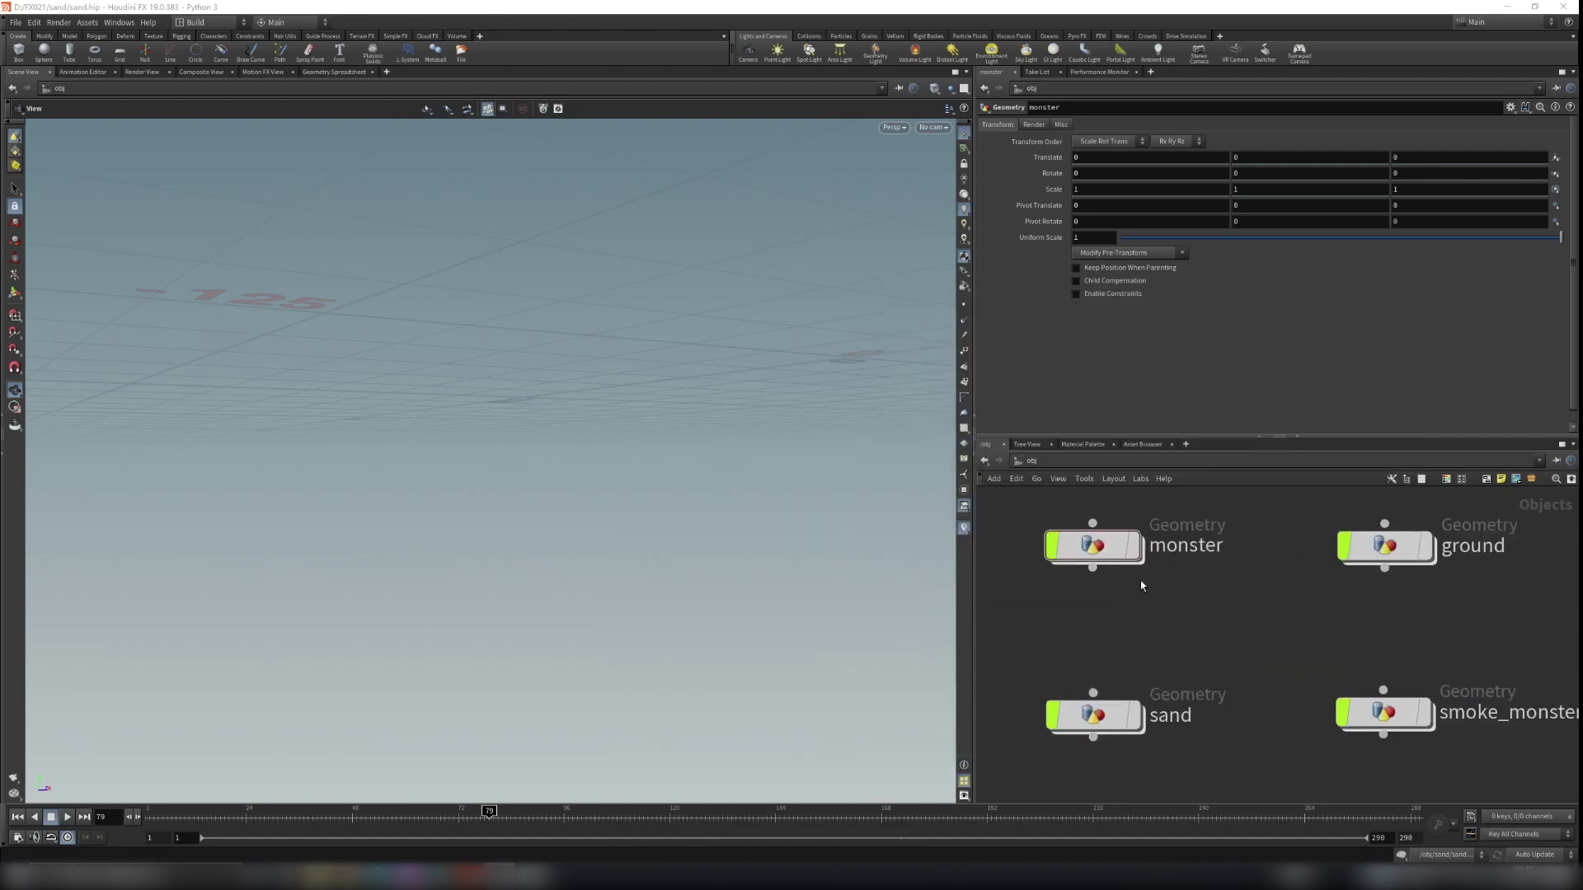
pyautogui.click(1122, 600)
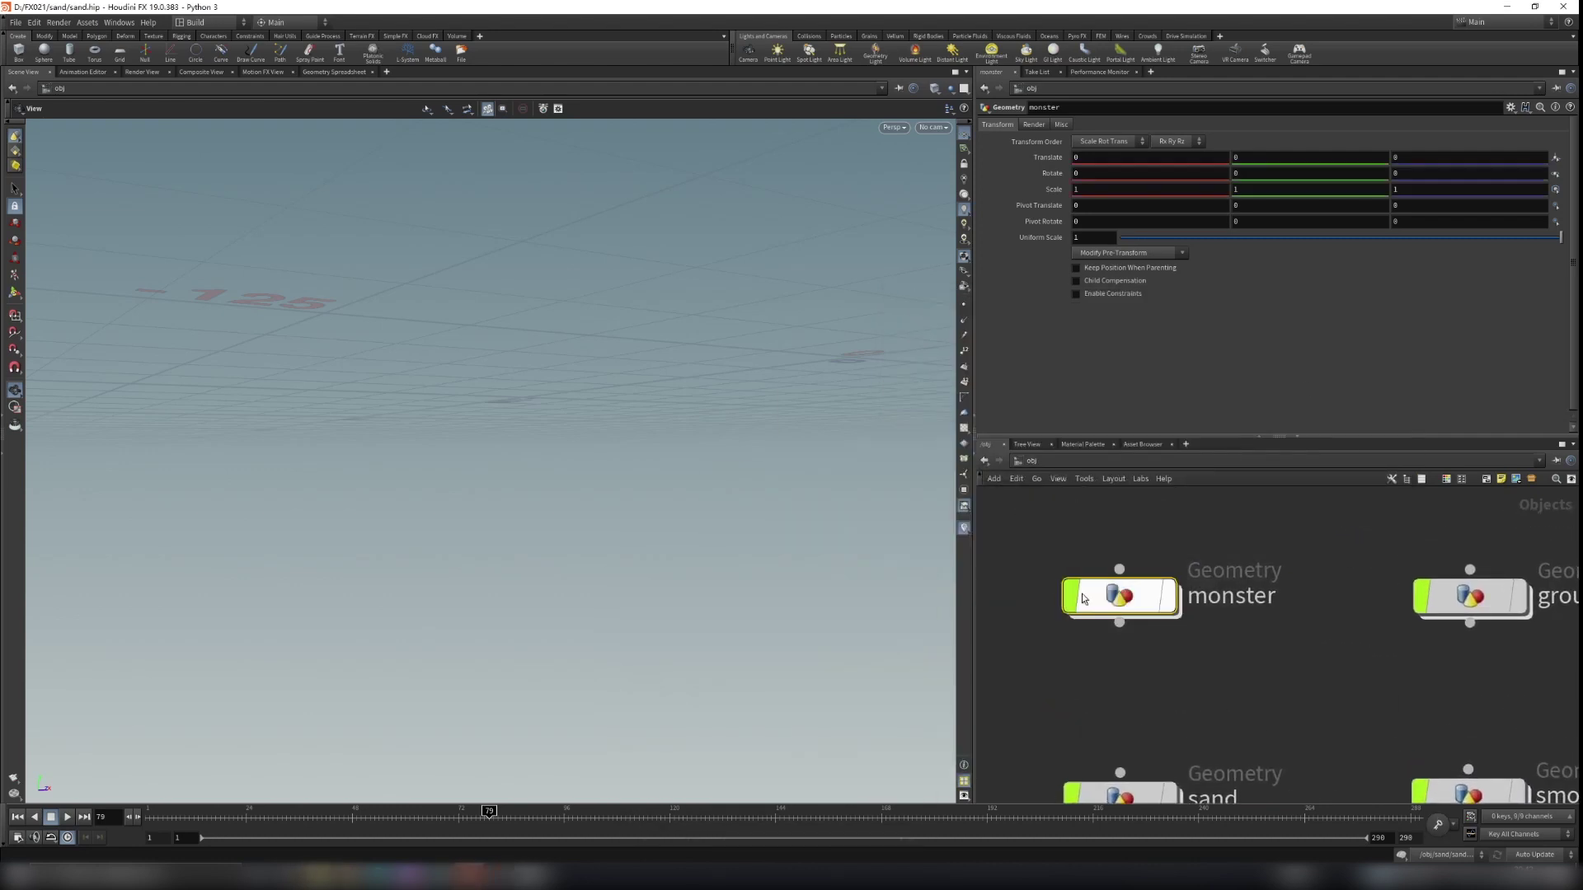
pyautogui.doubleClick(1128, 604)
pyautogui.scroll(4, 1138, 601)
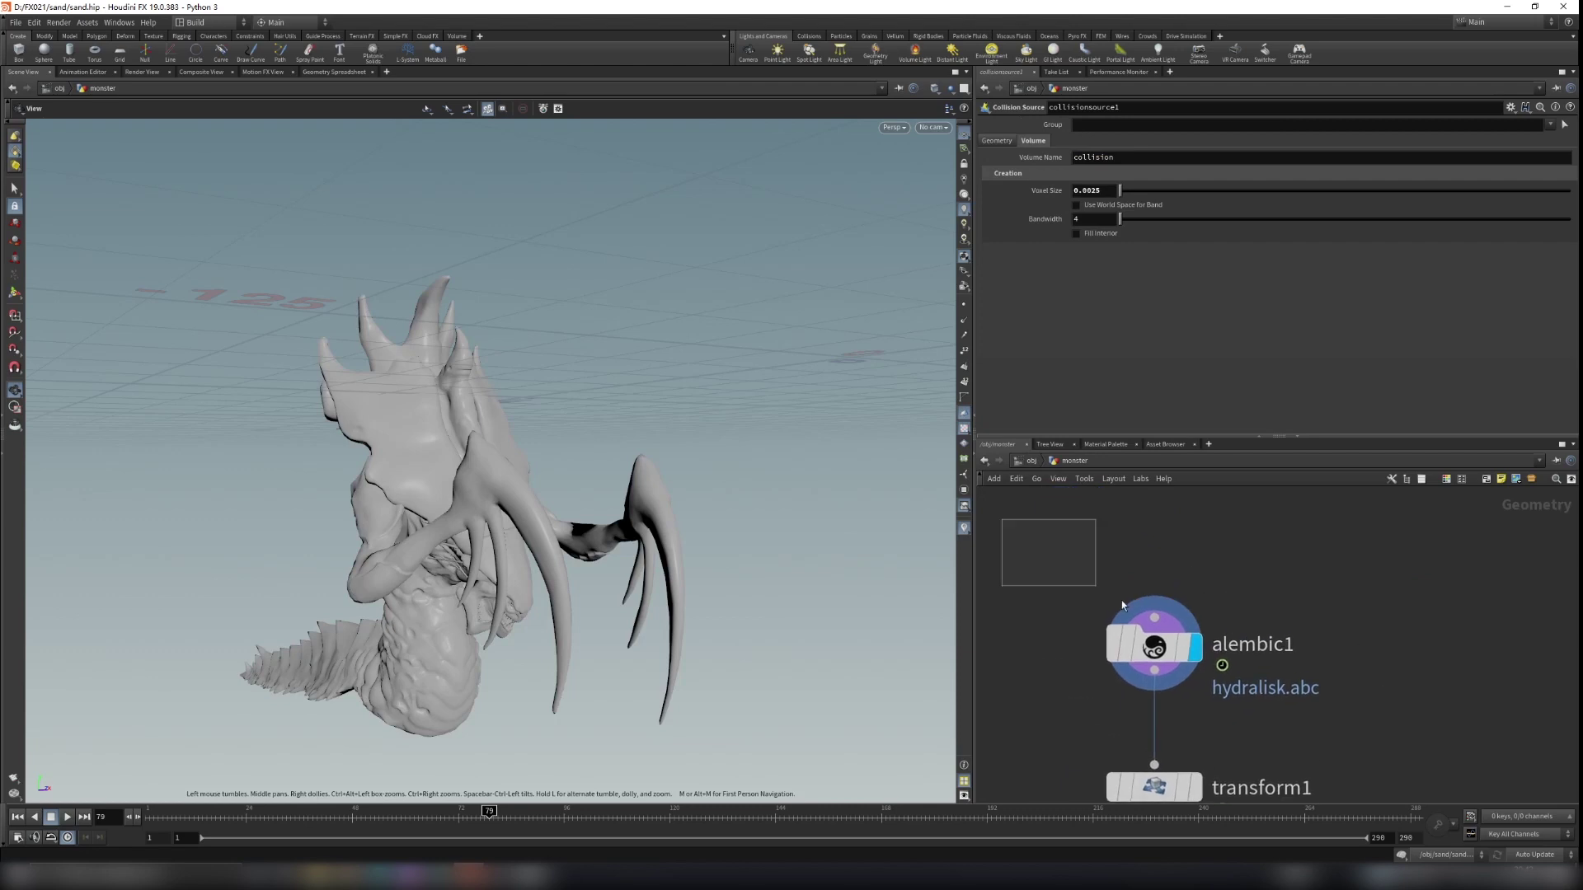
# Place a second Alembic node beside alembic1 and delete it again
pyautogui.press('Tab')
pyautogui.write('alm')
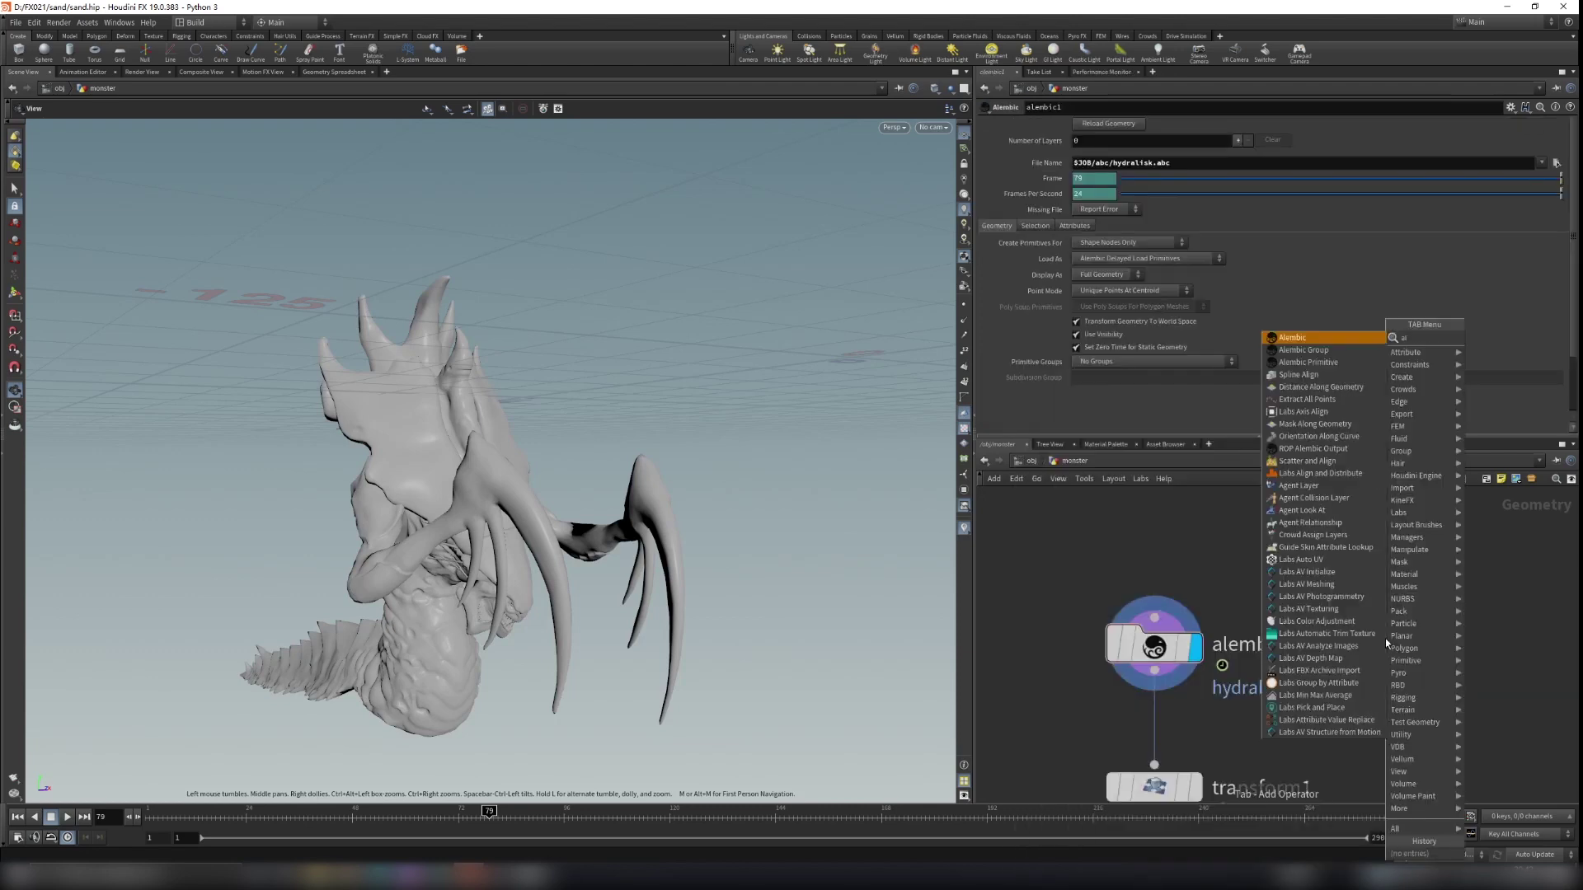
pyautogui.press('BackSpace')
pyautogui.press('BackSpace')
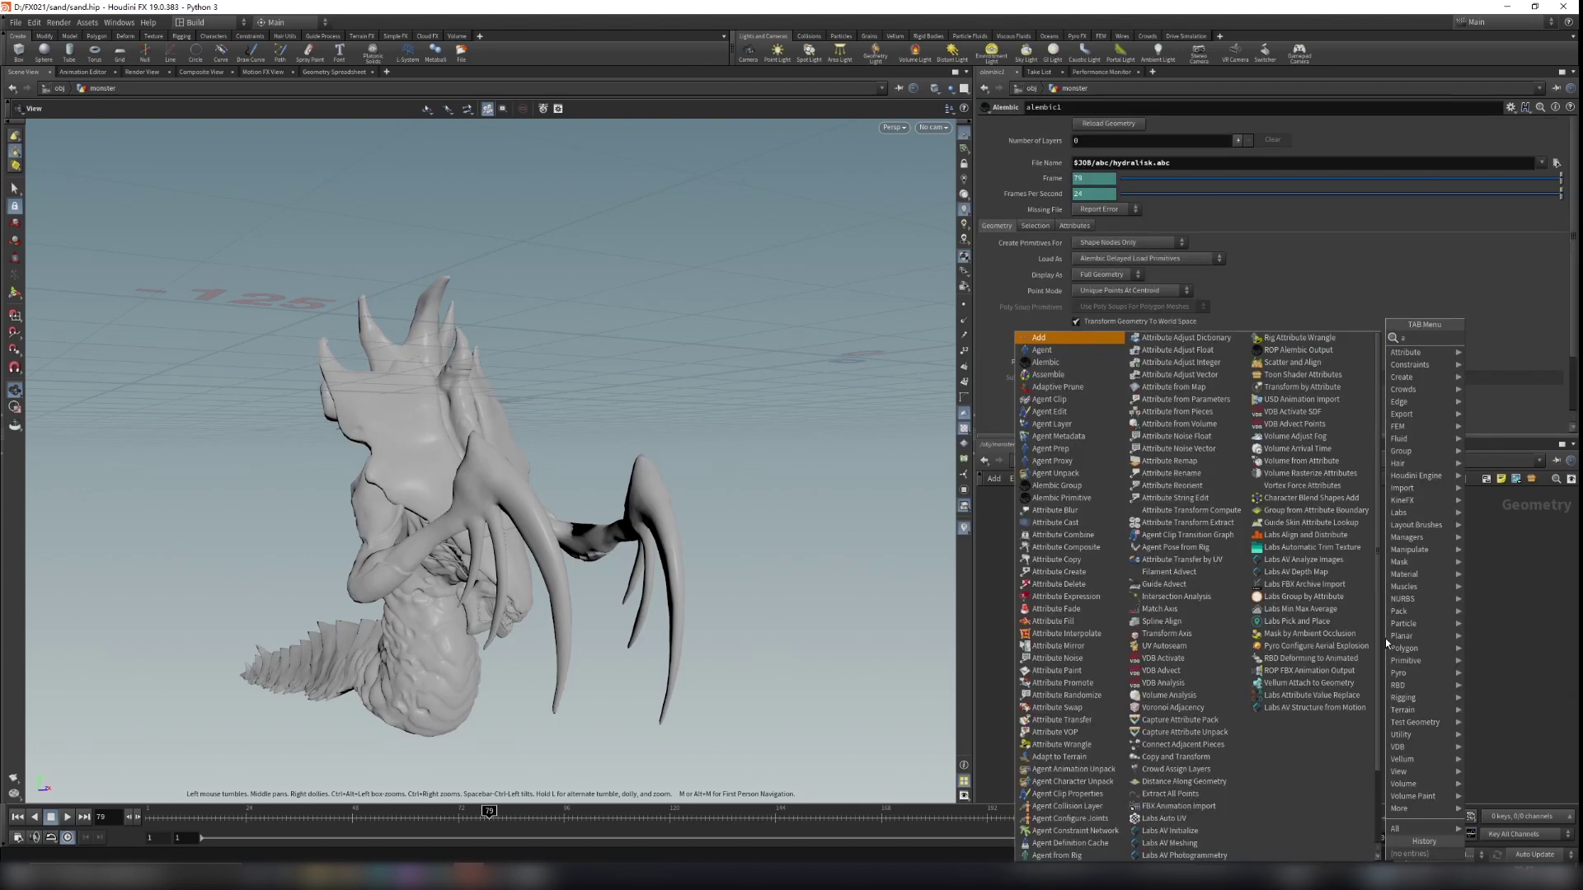
pyautogui.write('l')
pyautogui.press('Return')
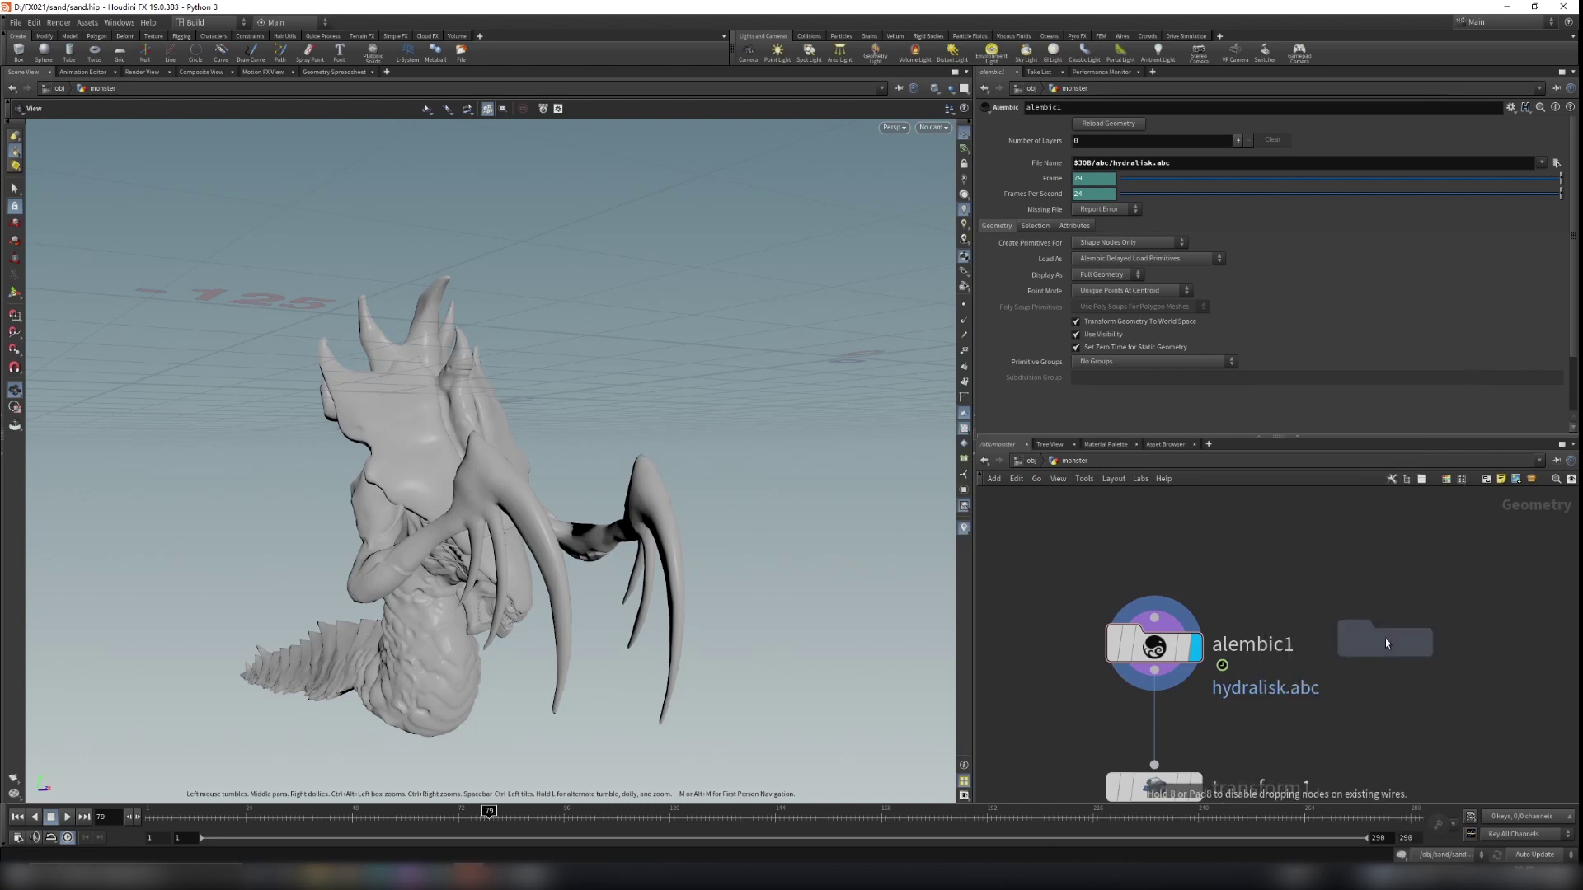
pyautogui.click(1385, 638)
pyautogui.moveTo(1357, 523); pyautogui.dragTo(1500, 734)
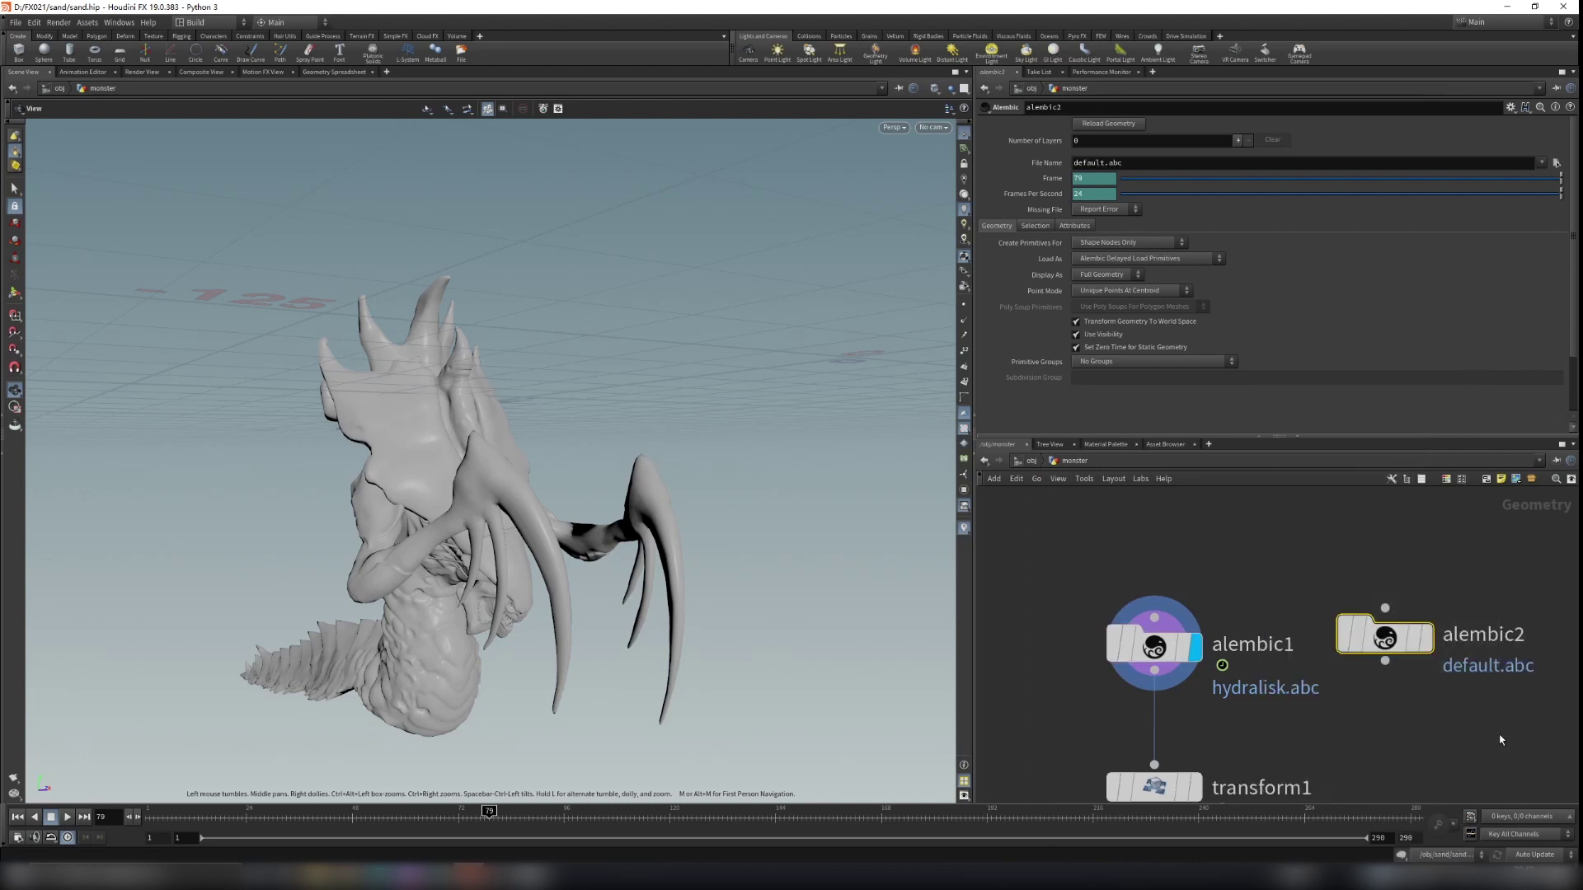
pyautogui.press('Delete')
# Display the output of transform1 and frame the scaled-down monster to examine it from the front
pyautogui.moveTo(610, 651); pyautogui.dragTo(514, 492)
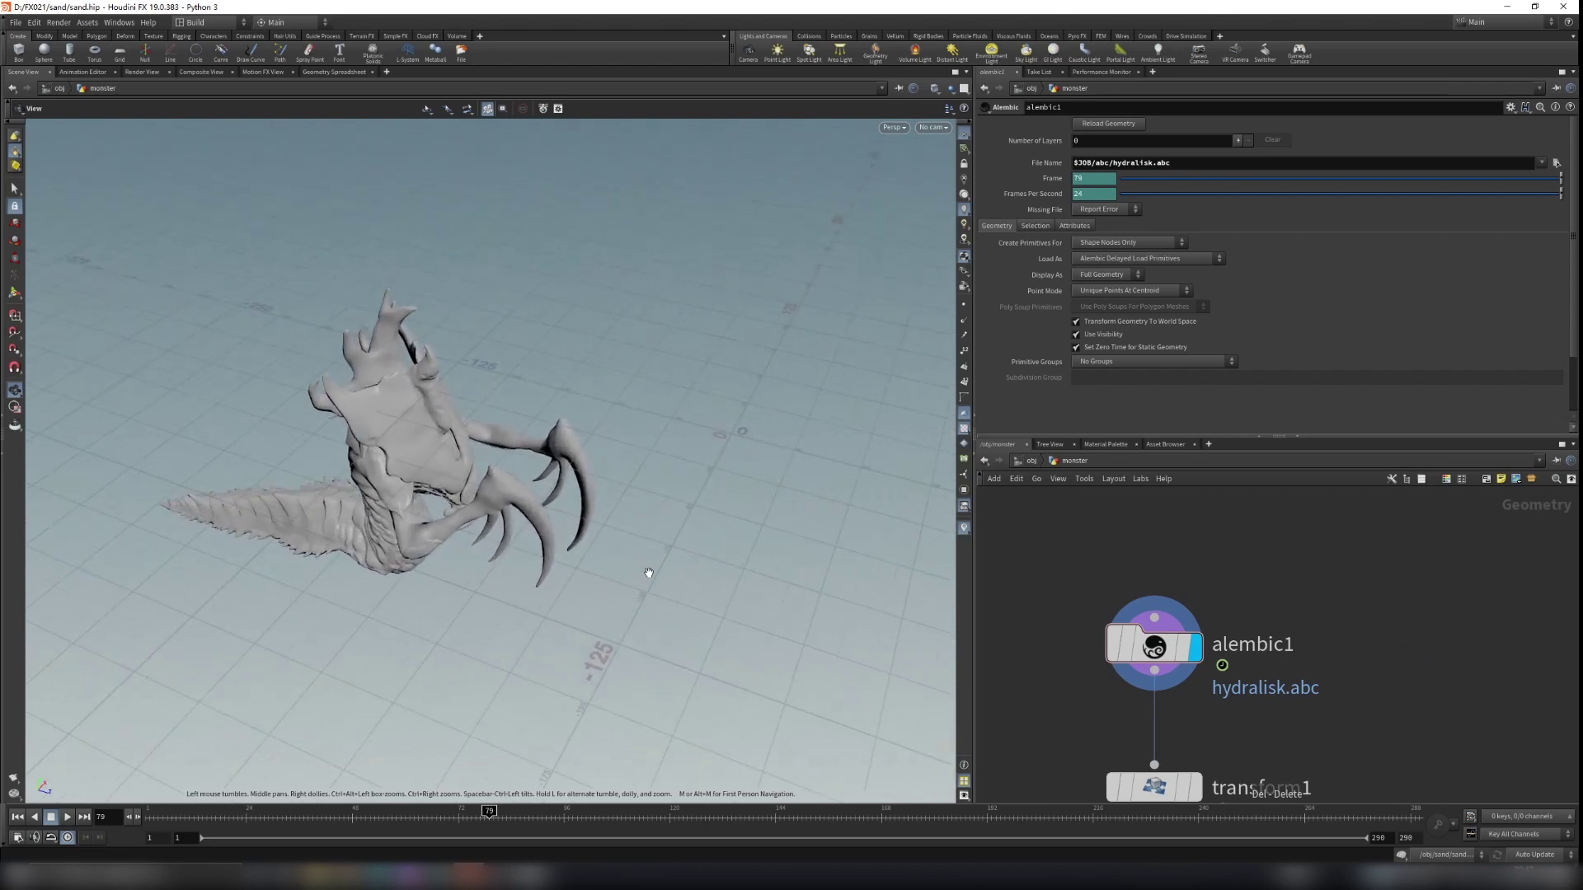
pyautogui.moveTo(1322, 705); pyautogui.dragTo(1354, 592, button='middle')
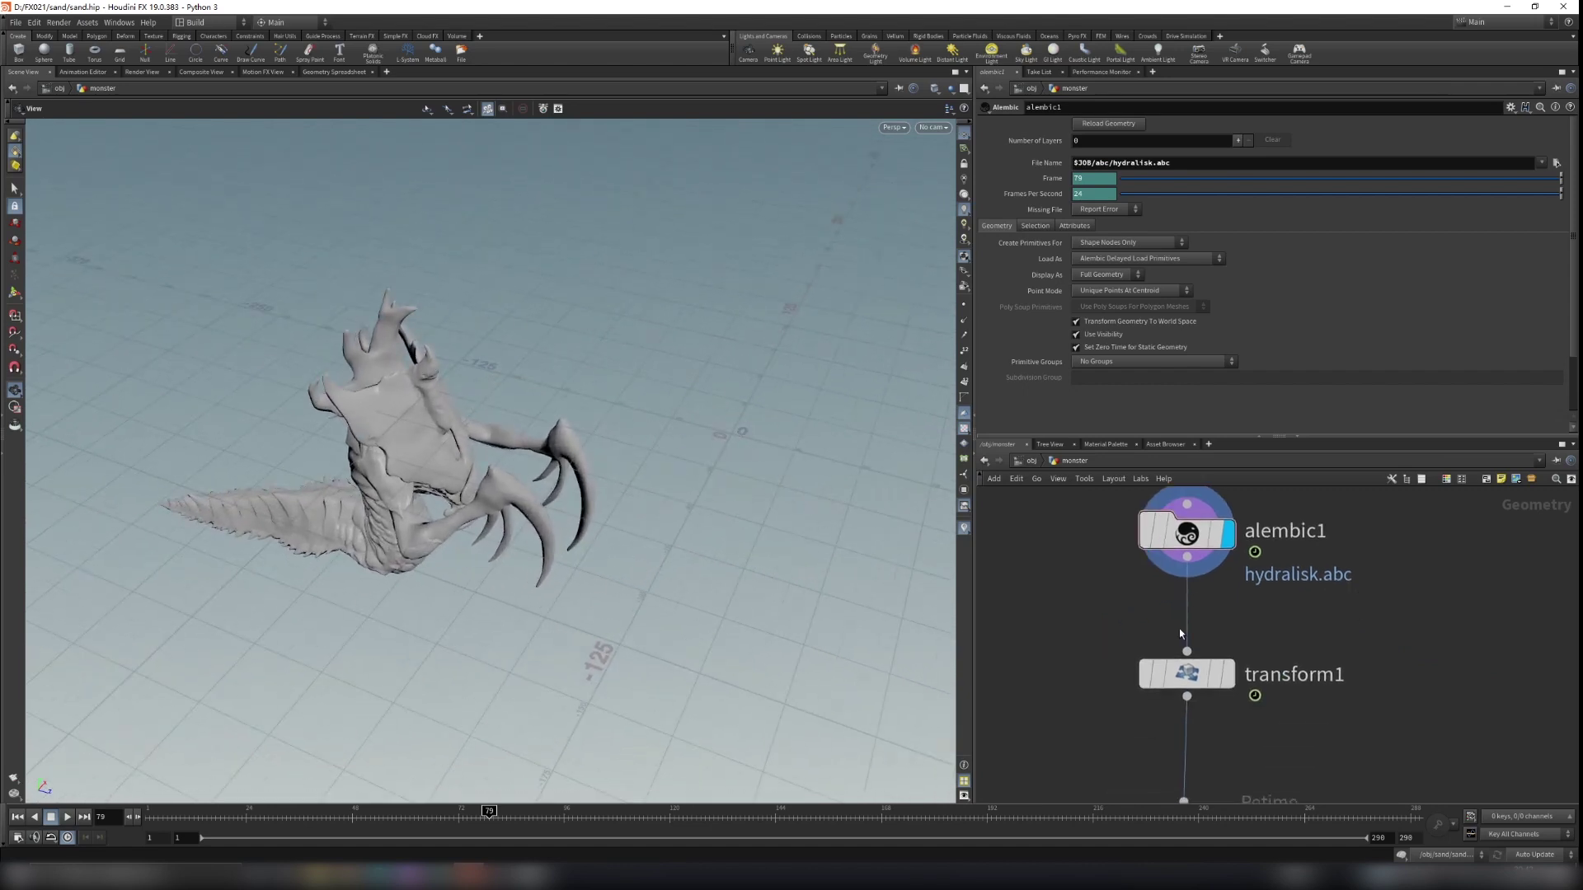
pyautogui.moveTo(1060, 619); pyautogui.dragTo(1254, 699)
pyautogui.click(1234, 678)
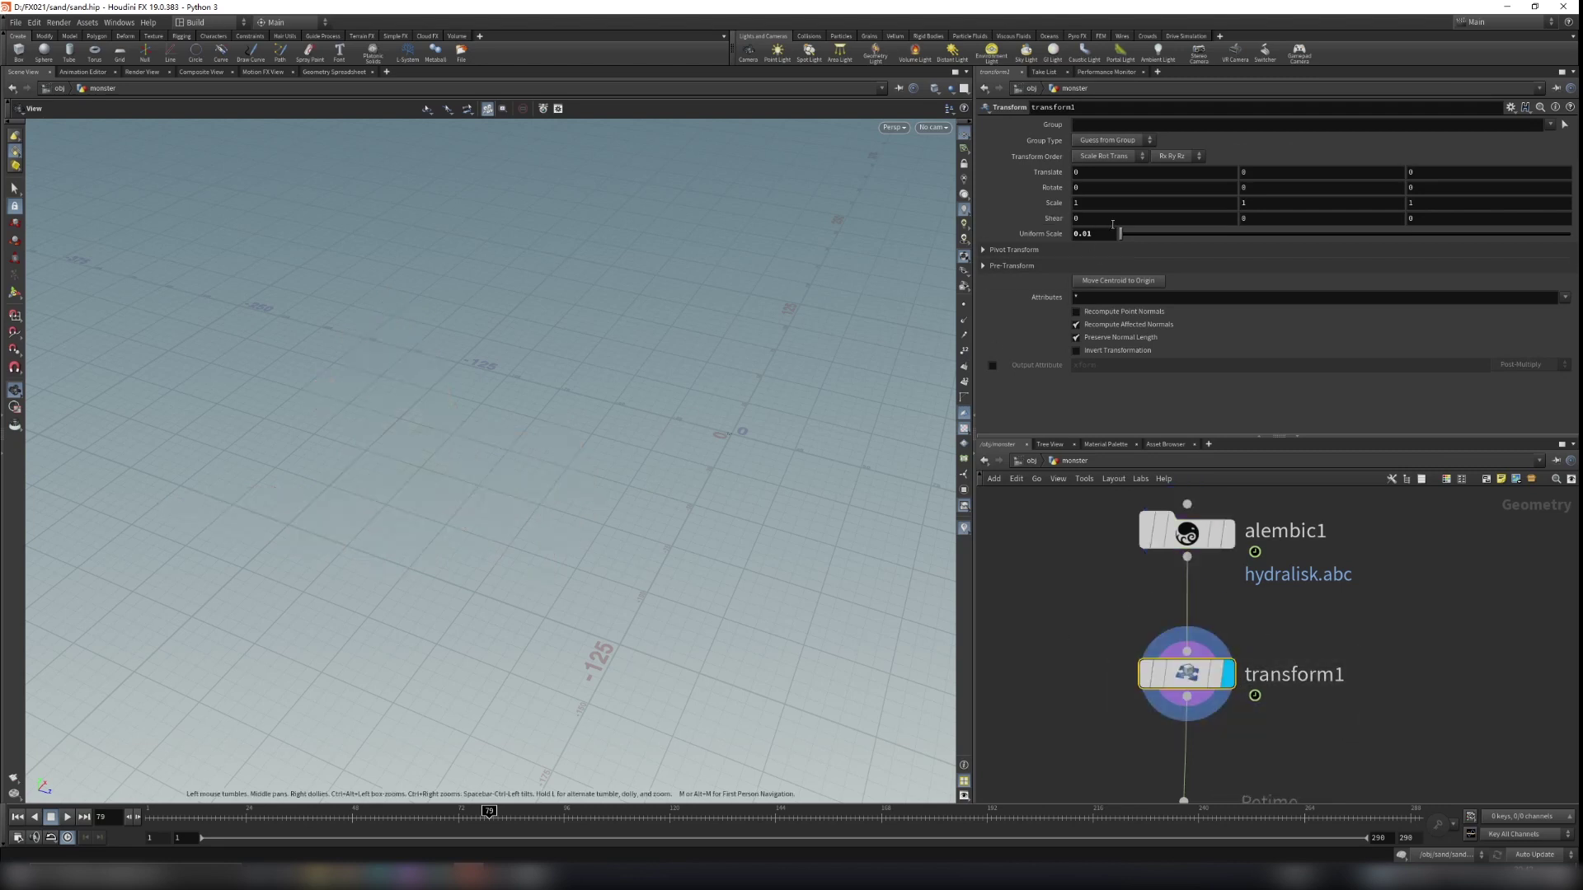
pyautogui.press('g')
pyautogui.moveTo(755, 455); pyautogui.dragTo(710, 514)
pyautogui.moveTo(710, 513); pyautogui.dragTo(314, 611, button='right')
pyautogui.moveTo(610, 560); pyautogui.dragTo(489, 442)
pyautogui.moveTo(489, 441); pyautogui.dragTo(670, 446, button='right')
pyautogui.moveTo(700, 452); pyautogui.dragTo(709, 437)
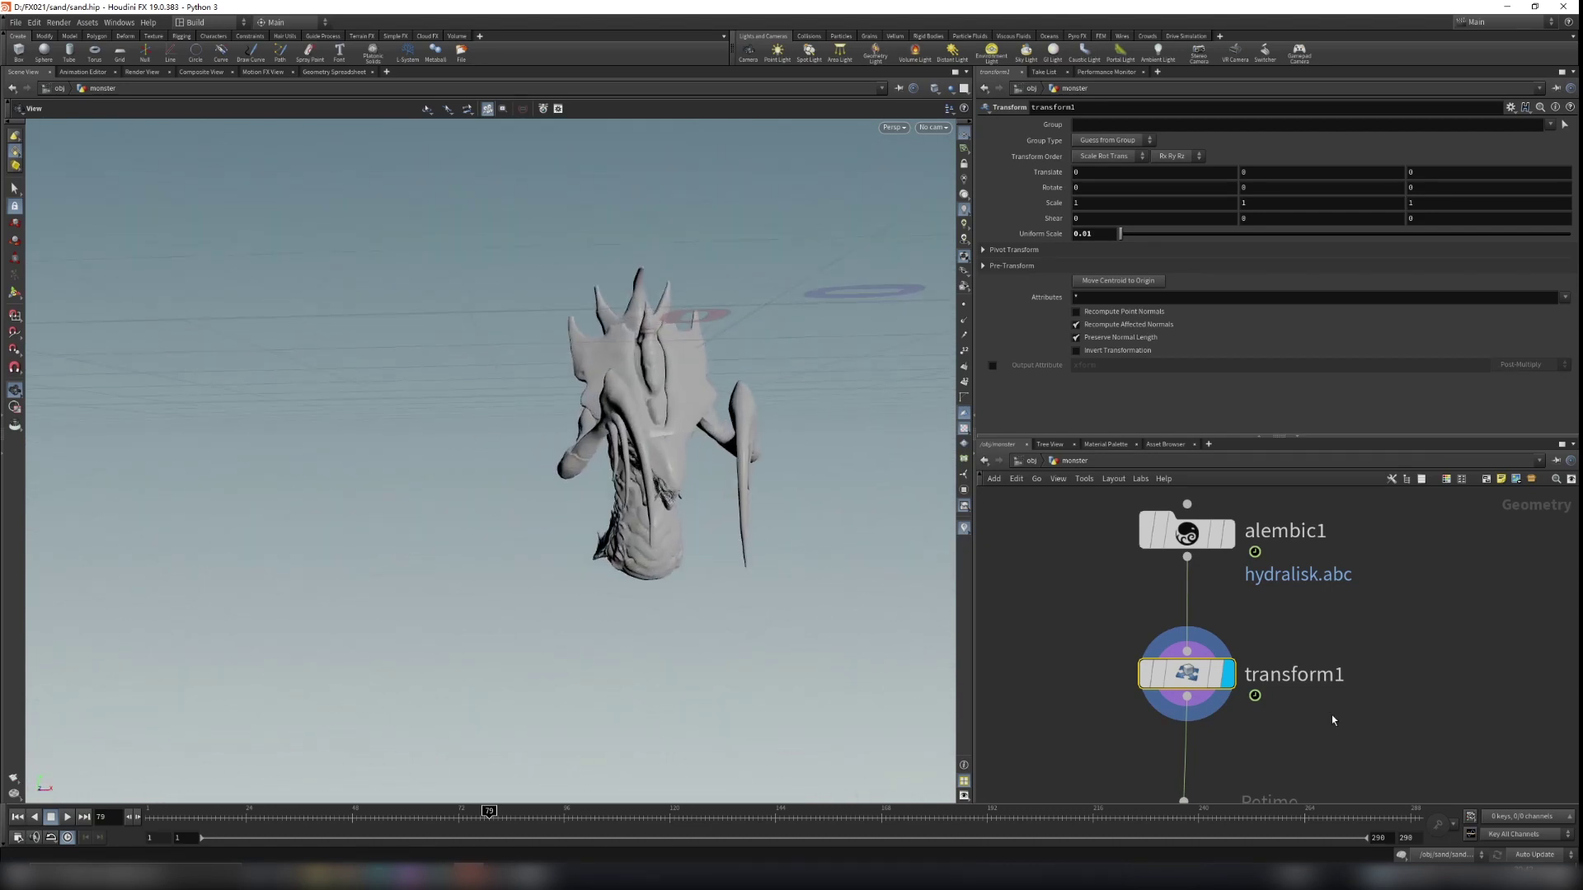
# Select the Retime node timeblend1 below transform1 and examine its frame settings
pyautogui.moveTo(1332, 721); pyautogui.dragTo(1314, 606, button='middle')
pyautogui.scroll(-3, 1321, 630)
pyautogui.moveTo(1359, 723); pyautogui.dragTo(1355, 672, button='middle')
pyautogui.click(1206, 603)
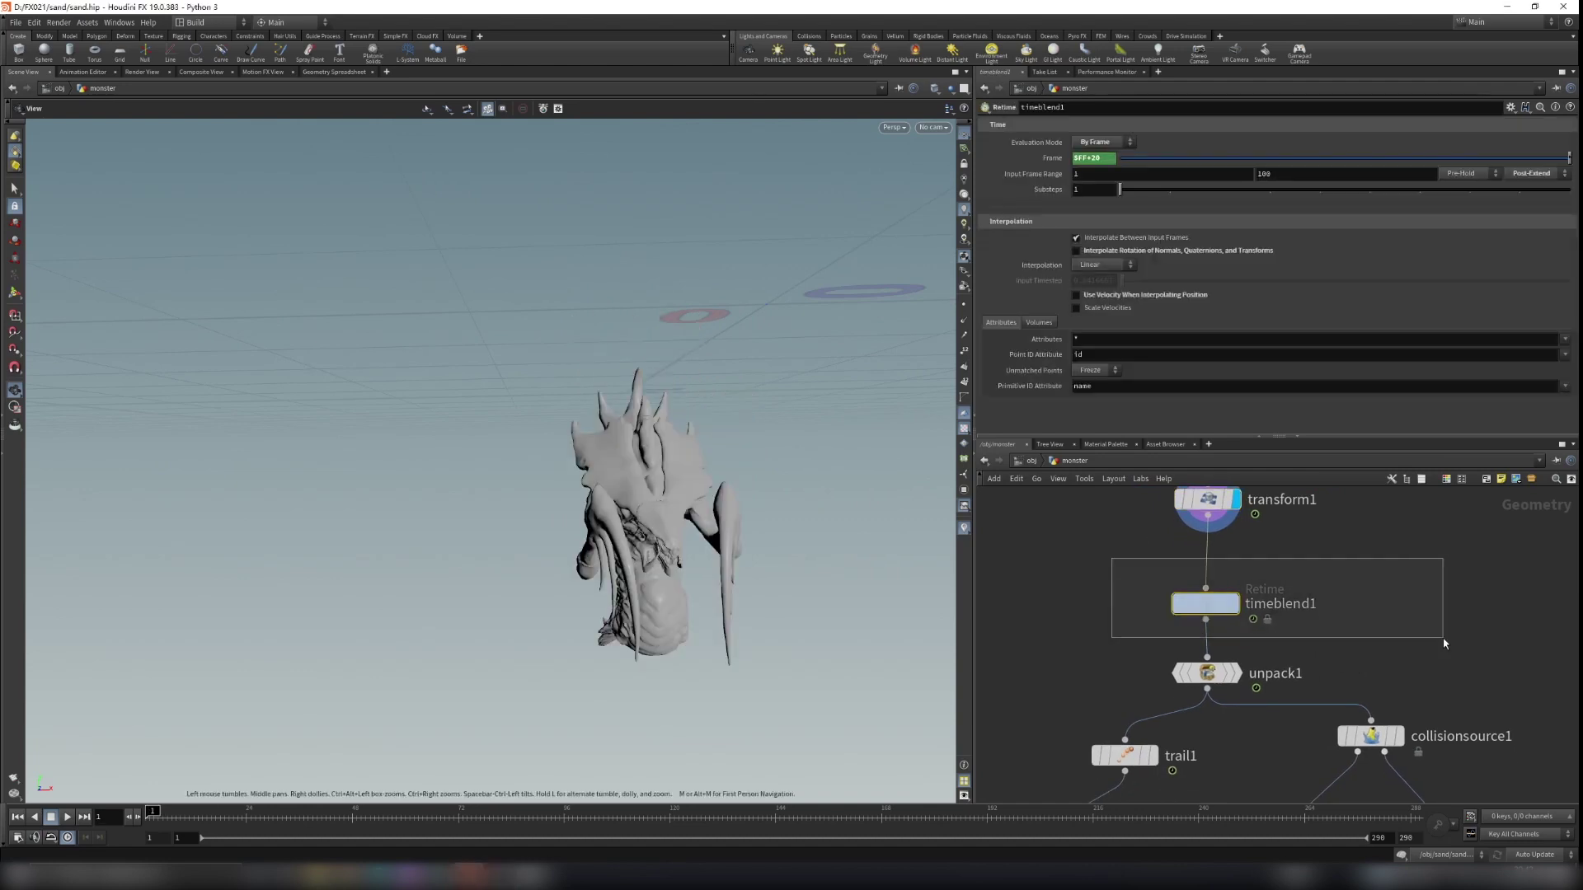
pyautogui.scroll(1, 1182, 567)
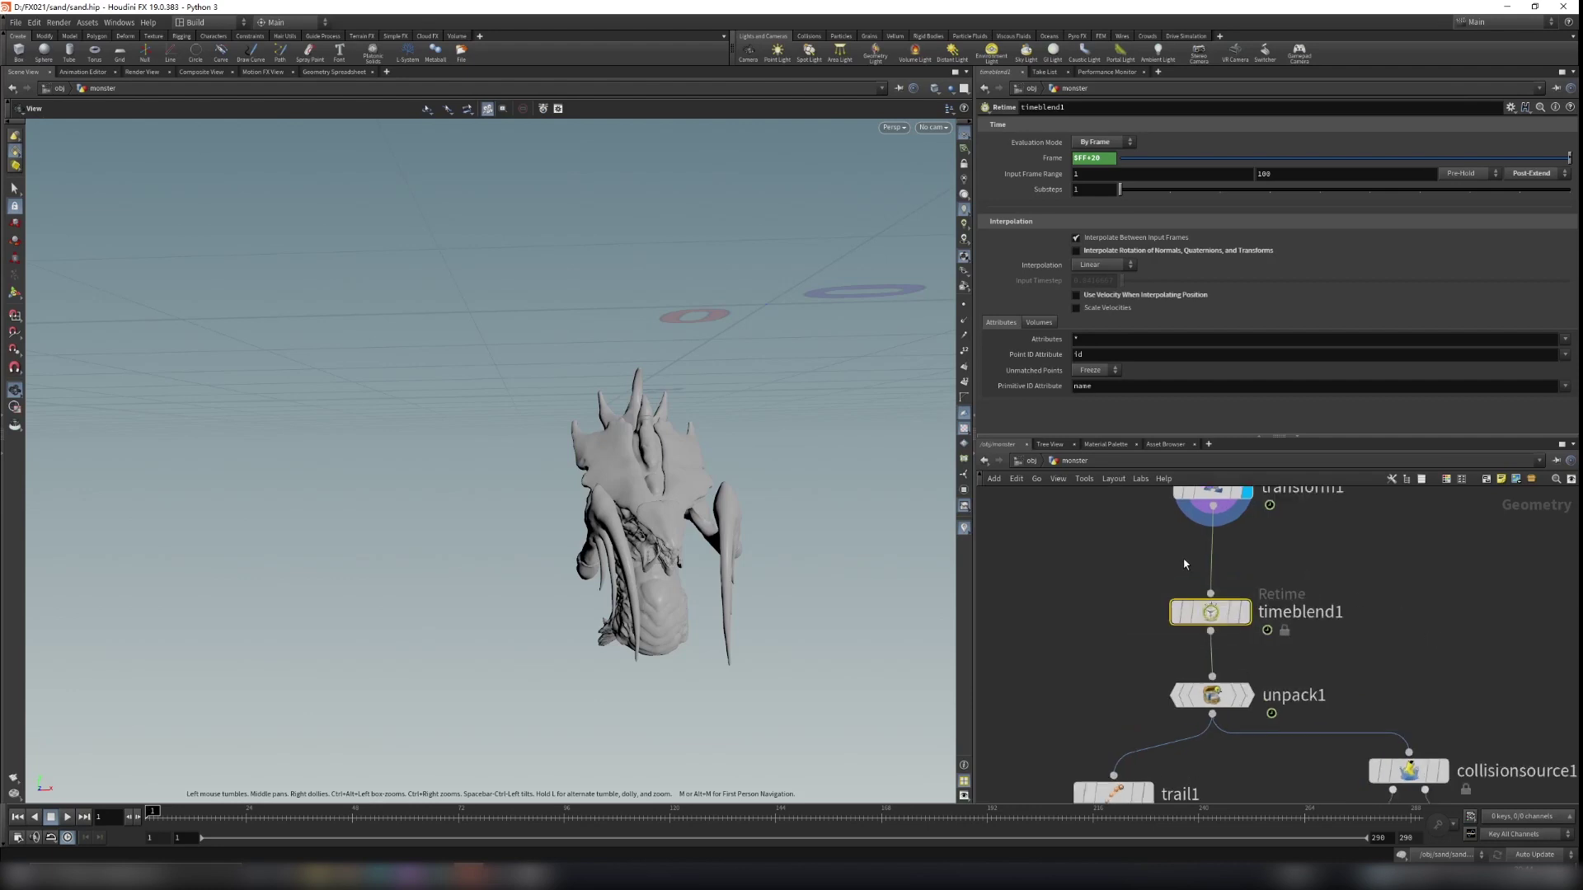
pyautogui.scroll(-4, 1217, 567)
pyautogui.scroll(5, 1239, 573)
pyautogui.scroll(2, 1249, 581)
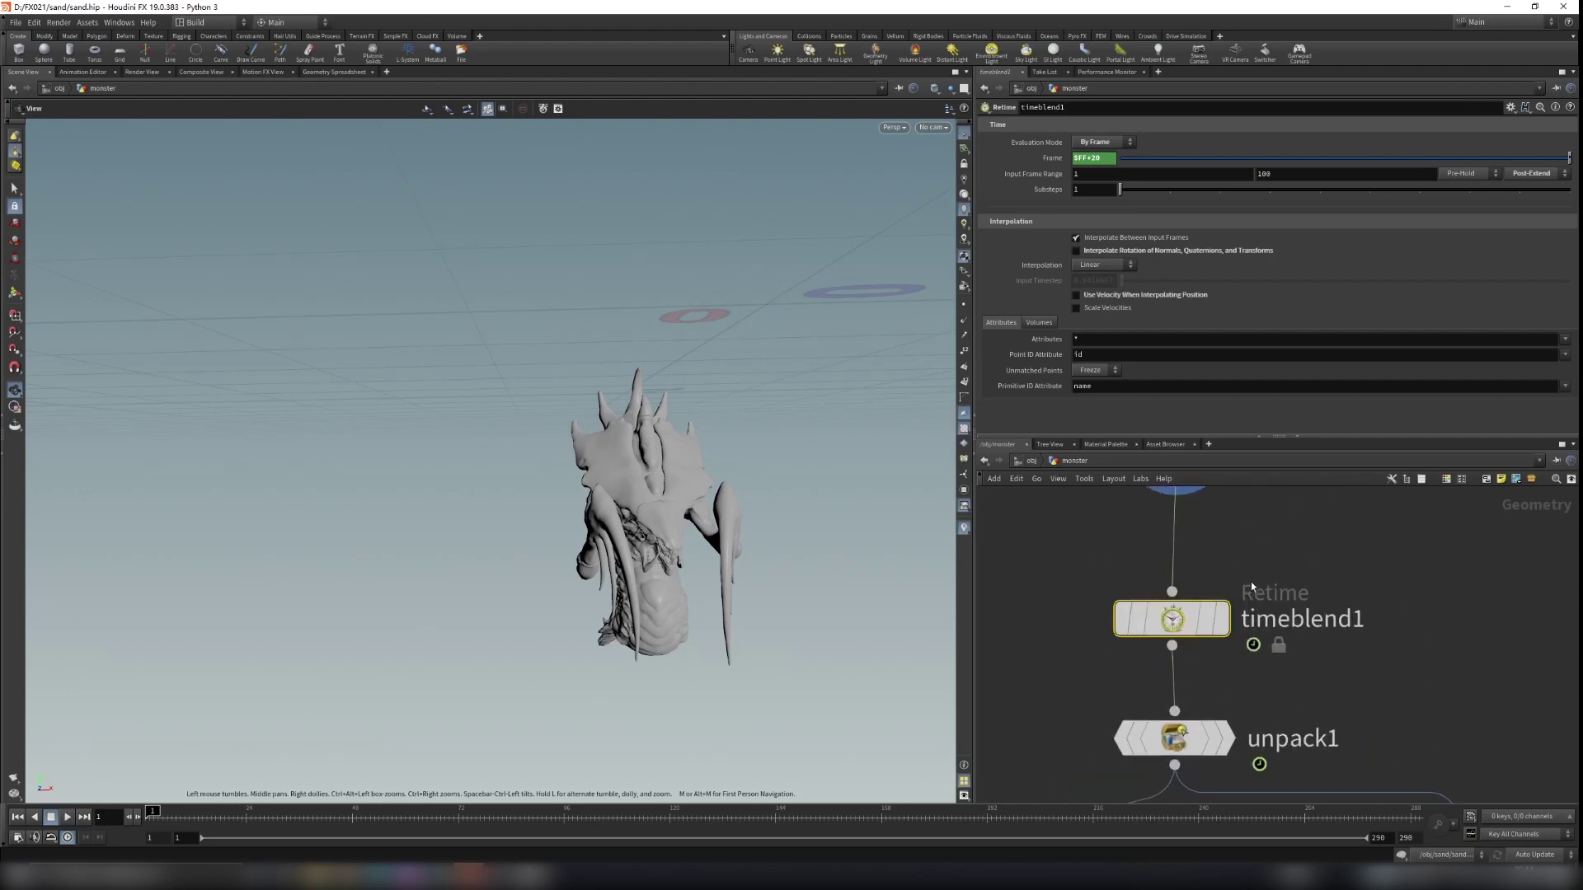
pyautogui.scroll(-2, 1202, 573)
pyautogui.moveTo(1204, 599); pyautogui.dragTo(1205, 572)
pyautogui.scroll(-2, 1268, 582)
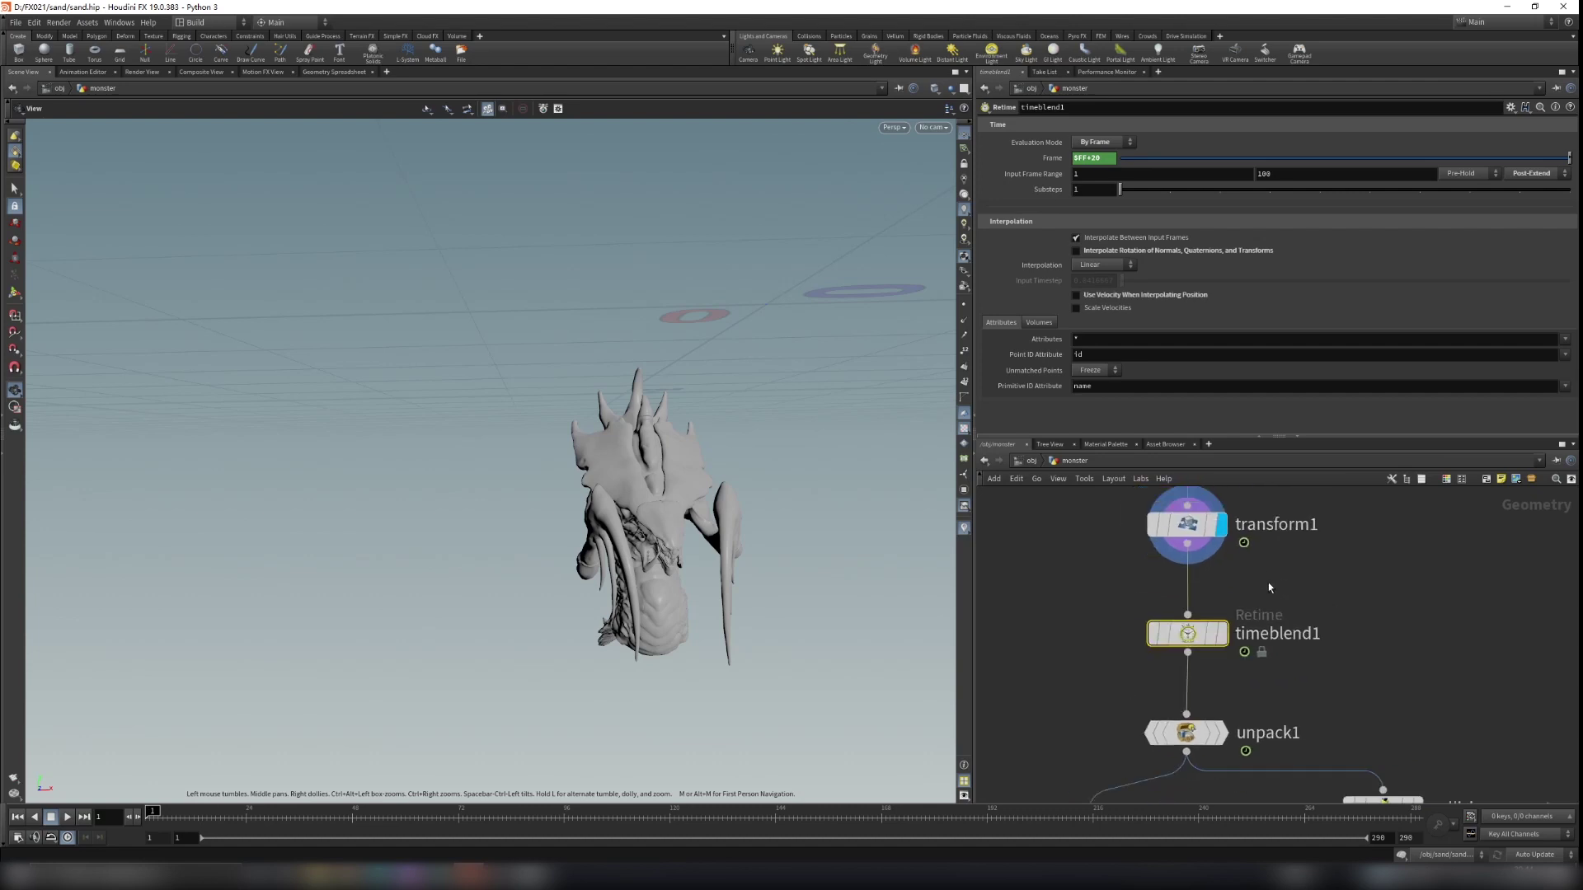
# Play the monster animation at transform1 and scrub the timeline to frame 62
pyautogui.moveTo(683, 489); pyautogui.dragTo(691, 537)
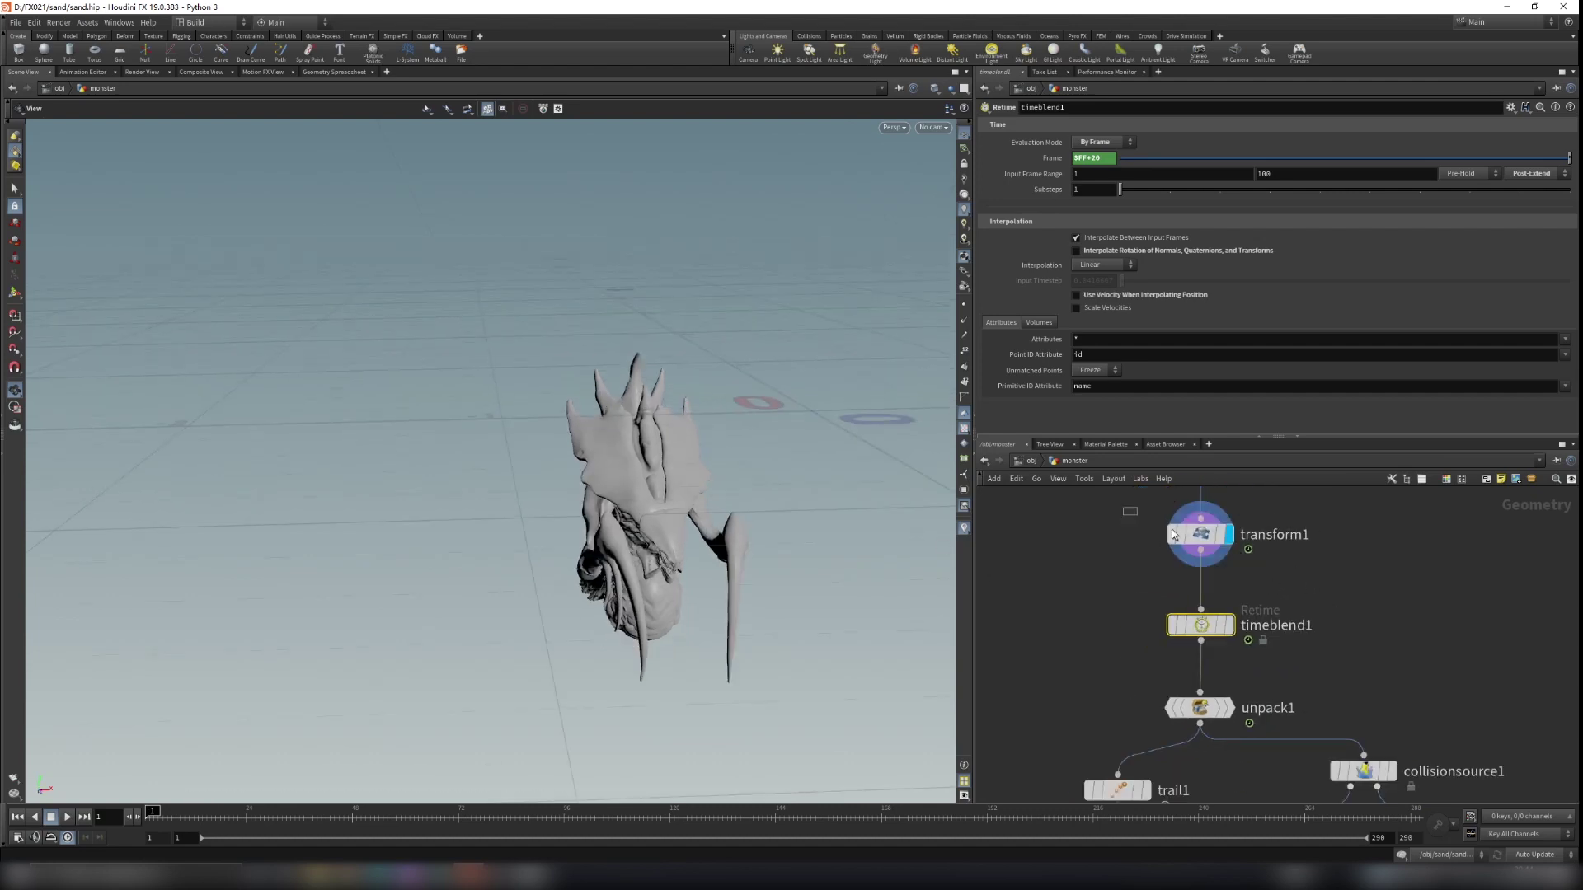
pyautogui.click(1174, 534)
pyautogui.click(68, 817)
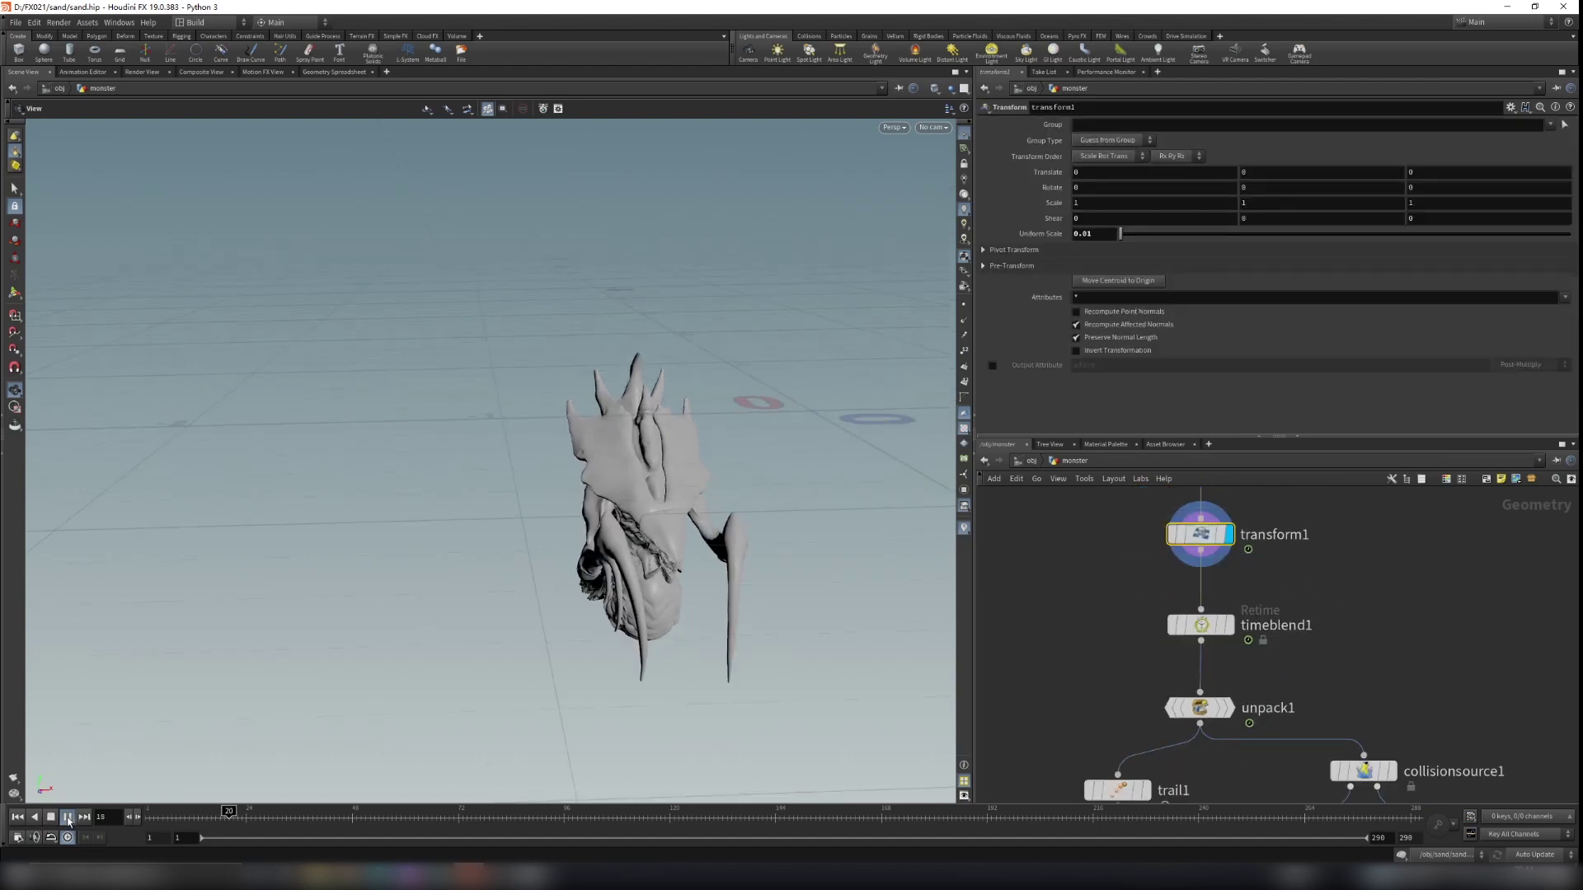
pyautogui.click(68, 820)
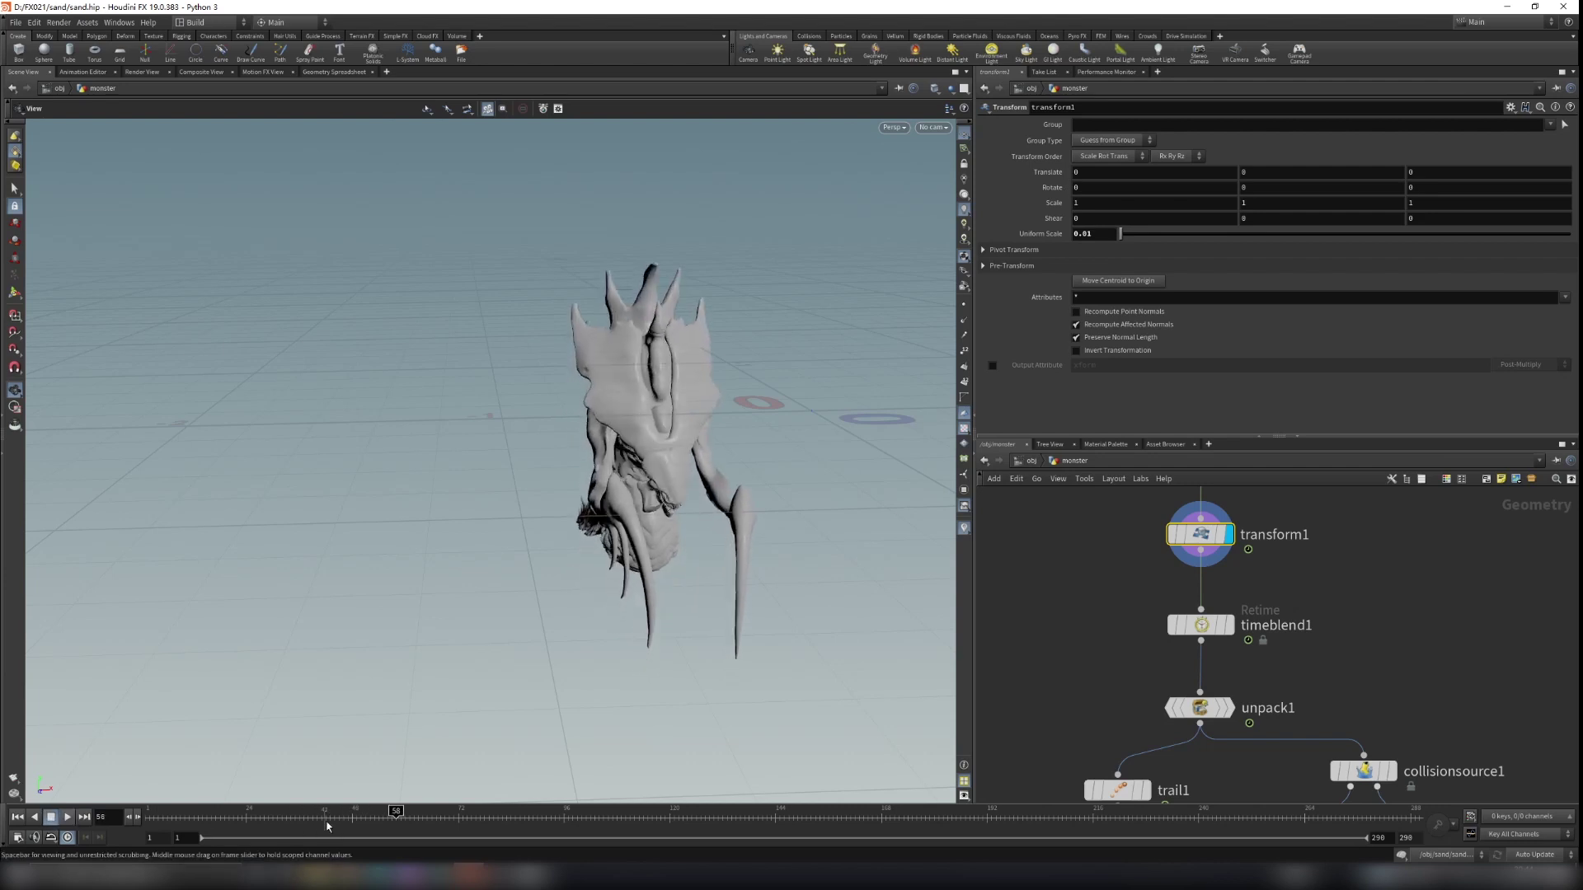
pyautogui.moveTo(331, 819); pyautogui.dragTo(413, 812)
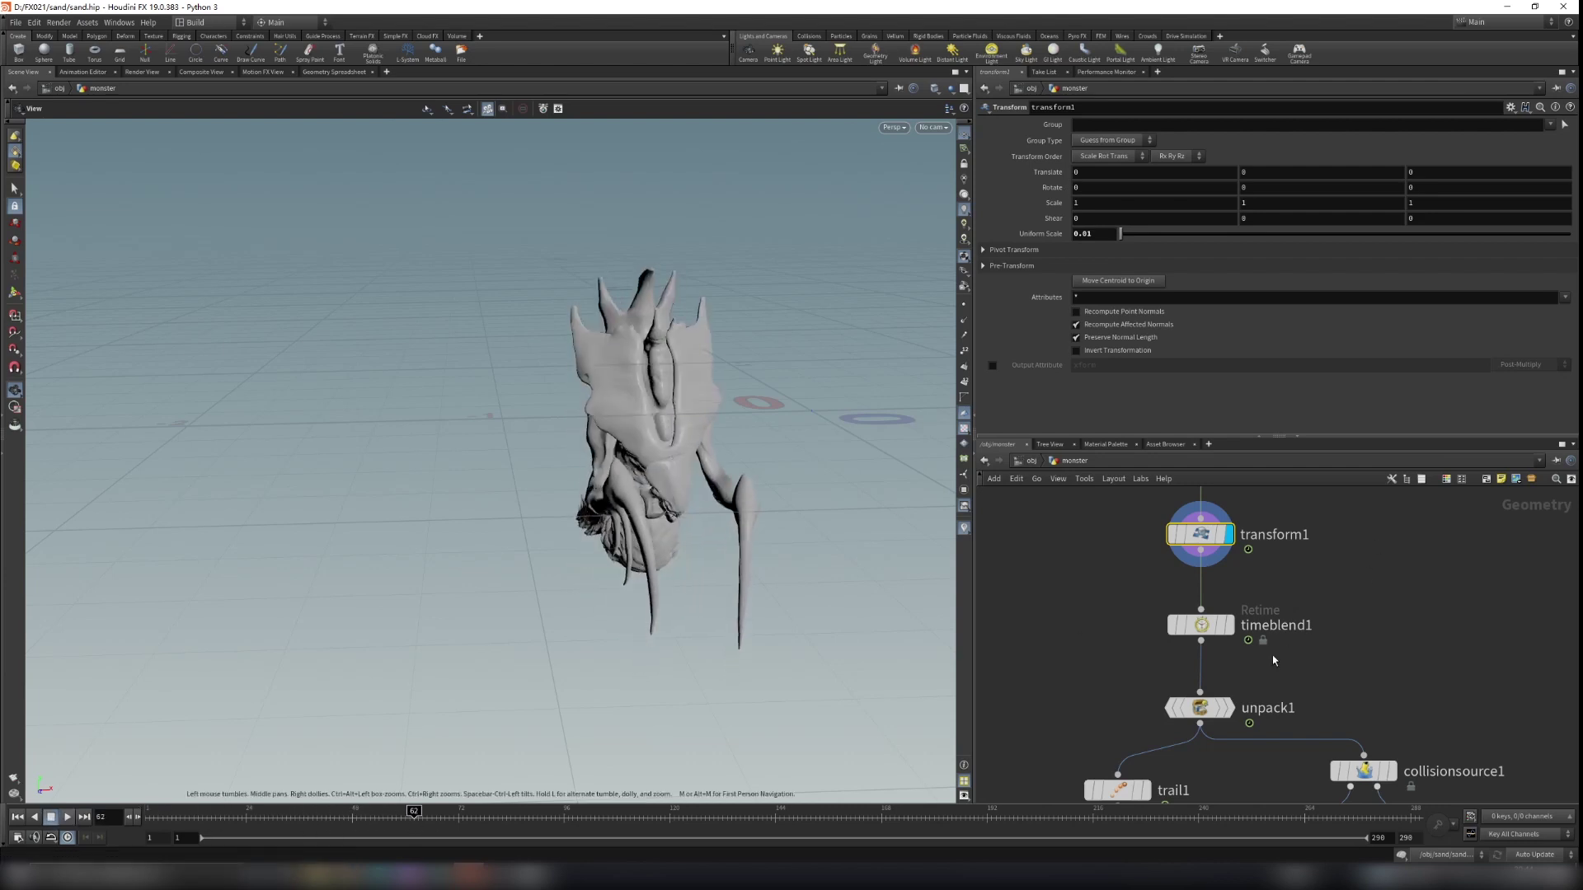
# Display the retimed output of timeblend1 and scrub the timeline to frame 72 to check the monster's motion
pyautogui.click(1230, 631)
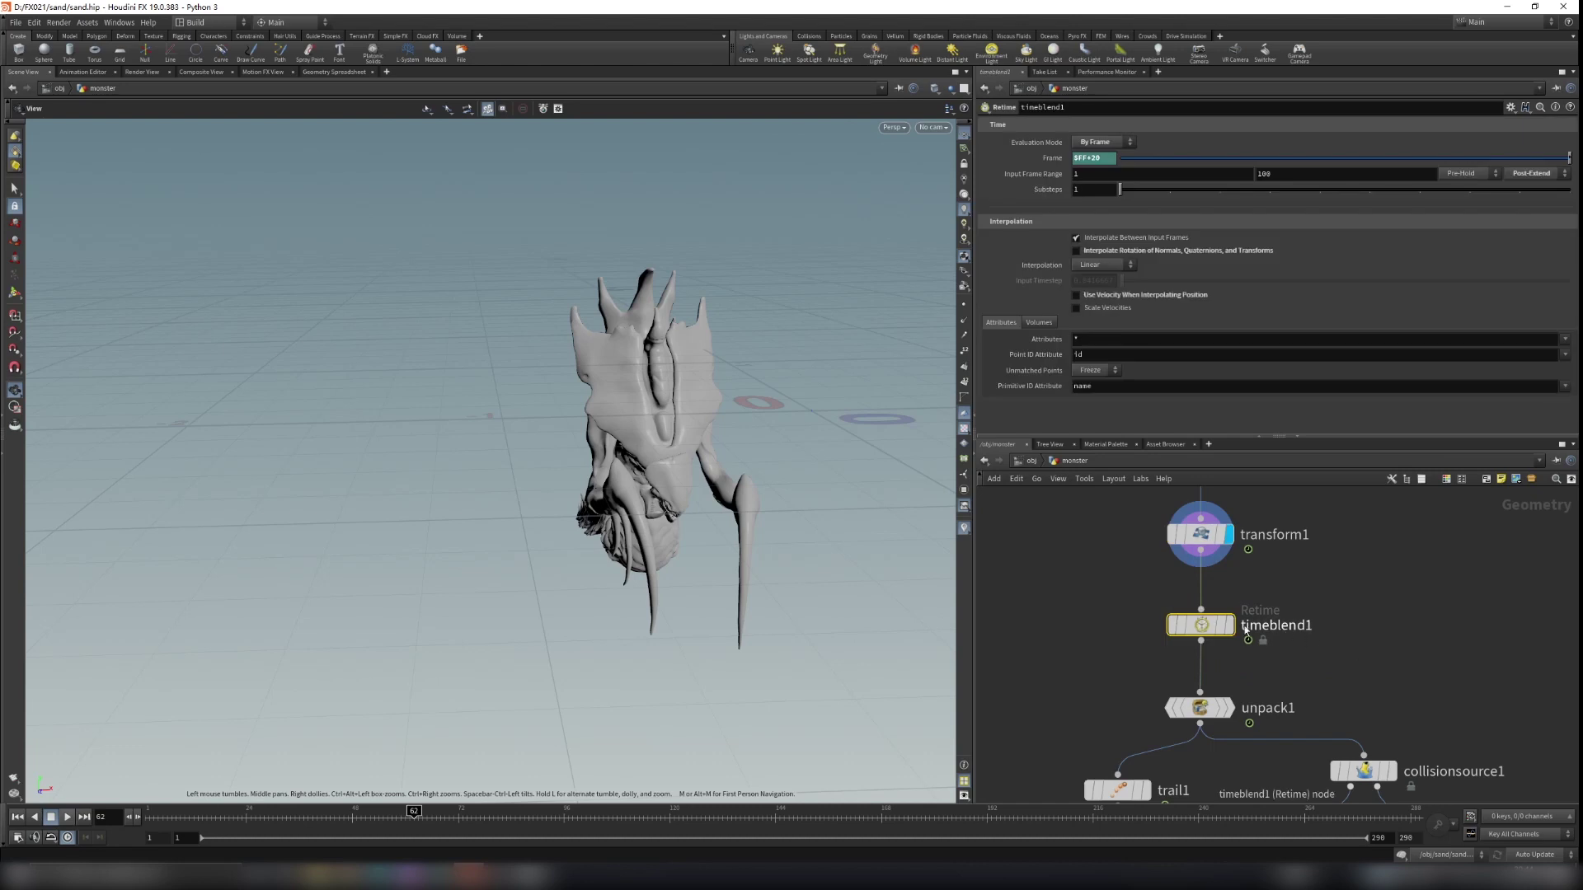
pyautogui.click(1230, 626)
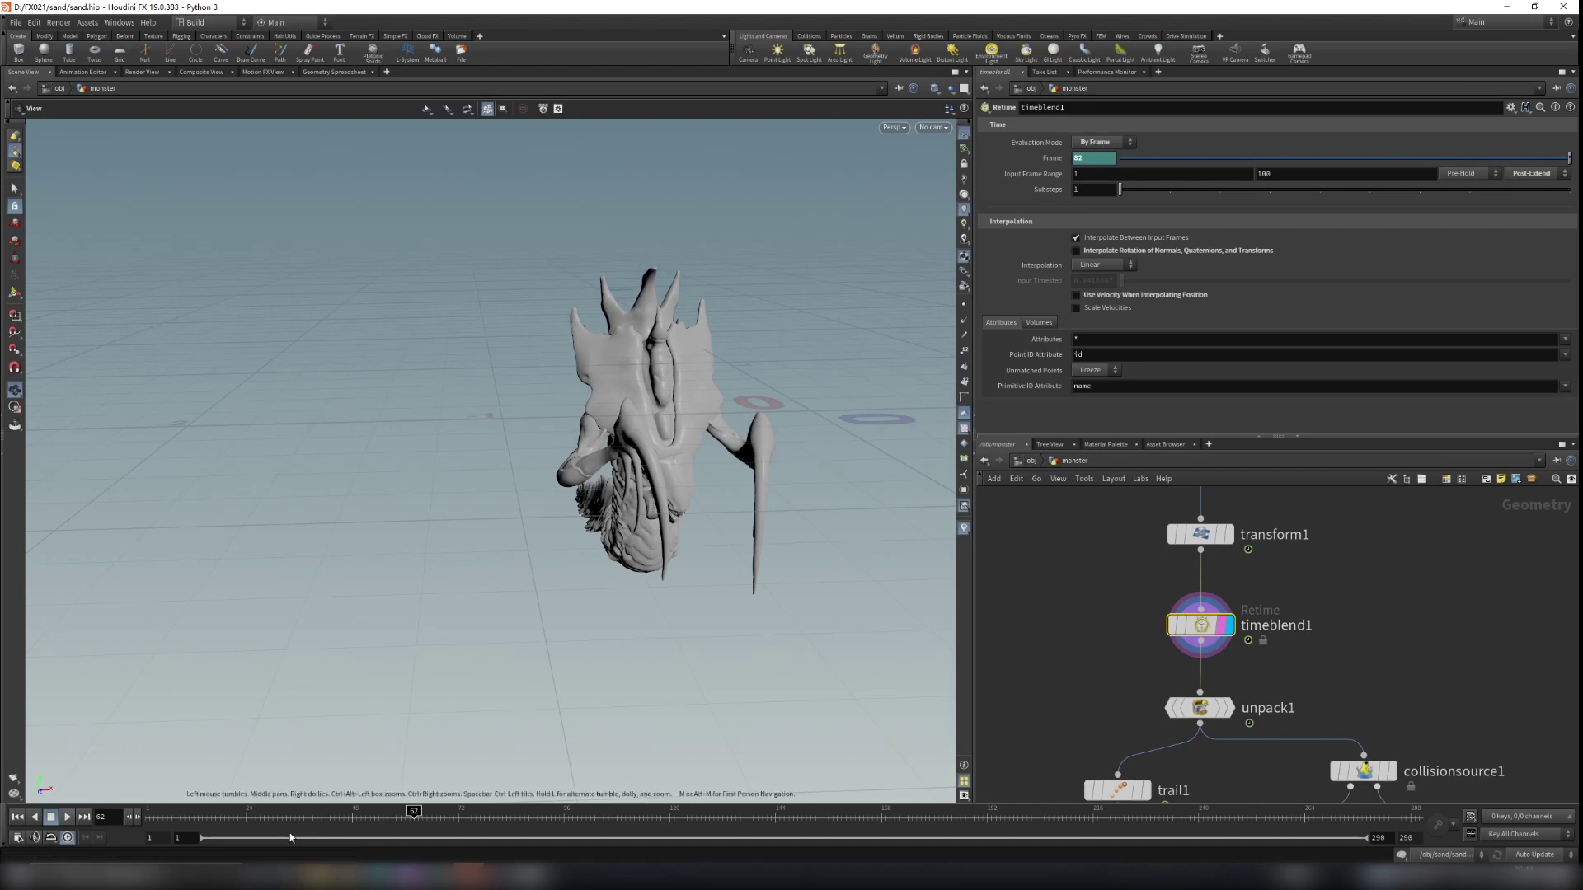
pyautogui.moveTo(176, 817); pyautogui.dragTo(460, 827)
pyautogui.moveTo(693, 527); pyautogui.dragTo(890, 450)
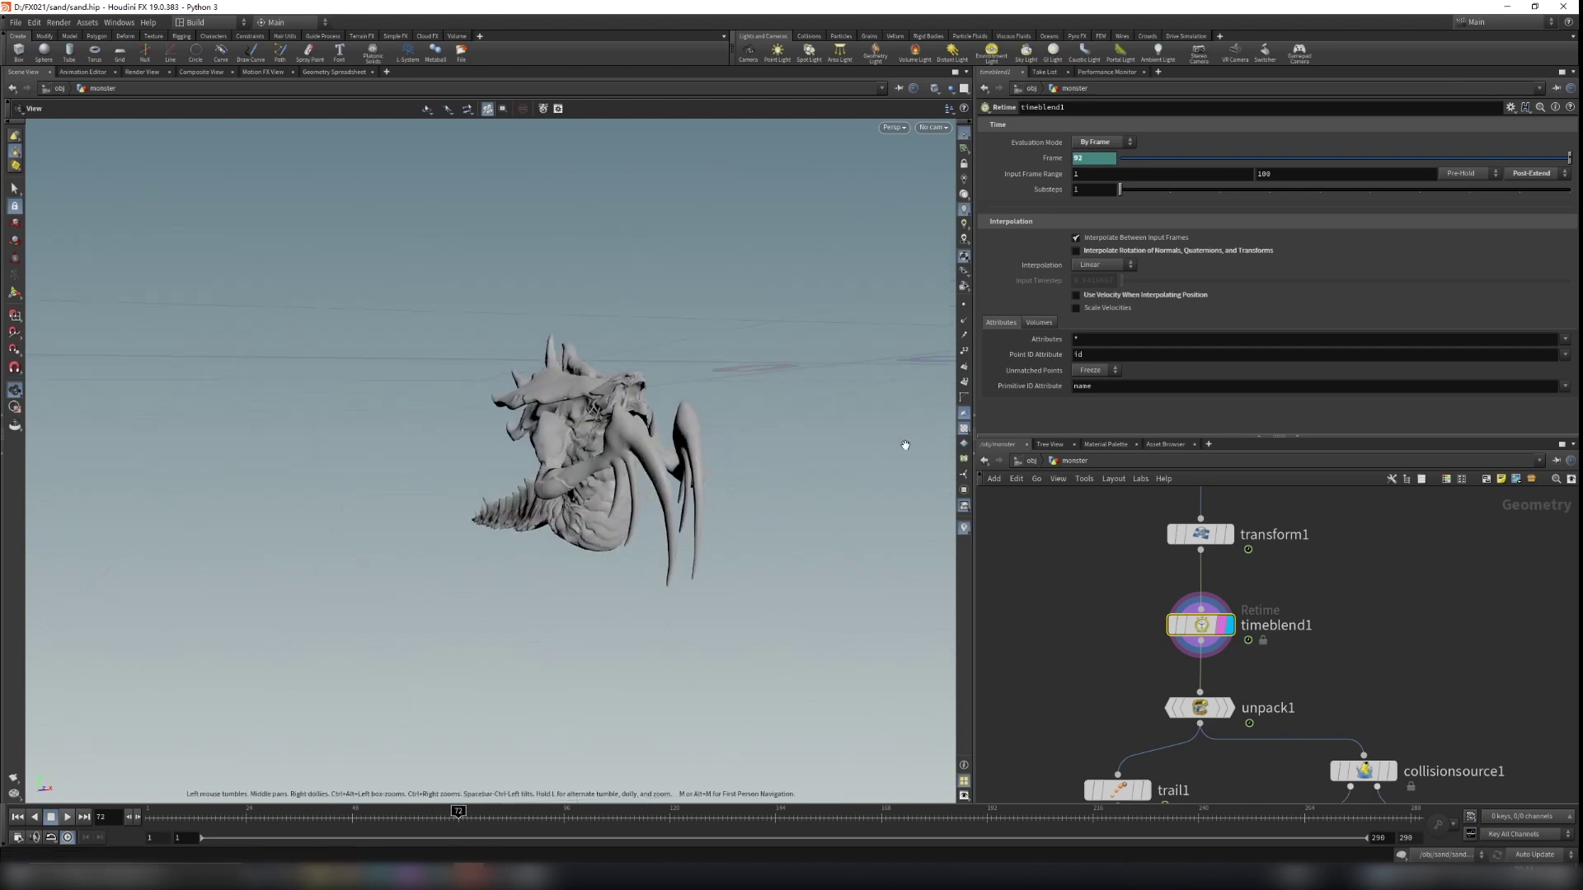
# Bypass timeblend1 to compare the monster's pose with the original timing, then reactivate the node
pyautogui.click(1211, 535)
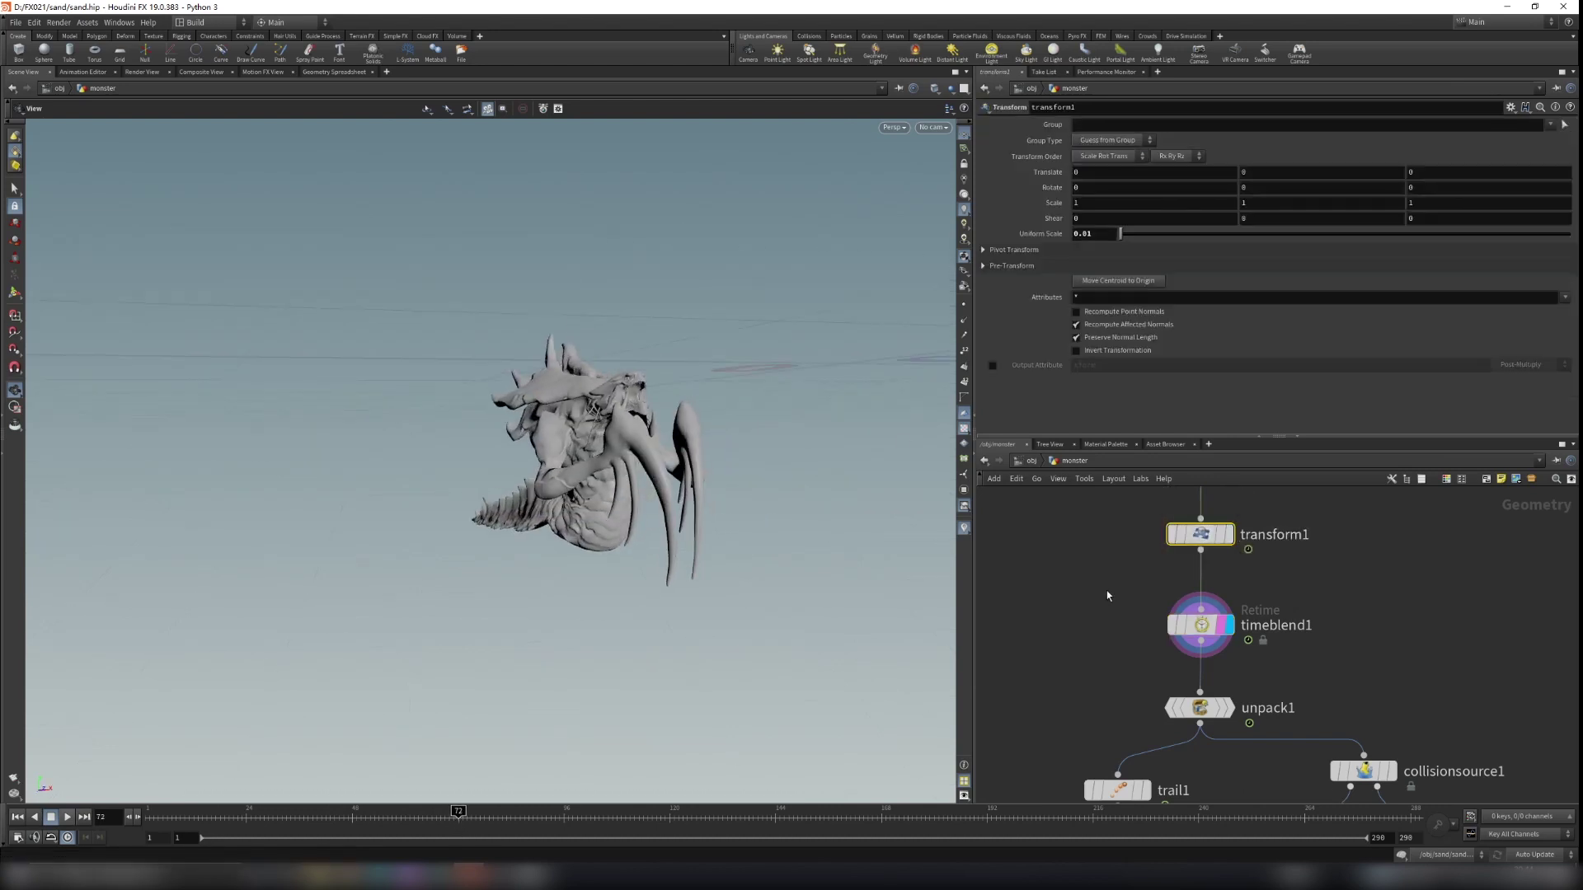
pyautogui.click(1171, 625)
pyautogui.click(1168, 595)
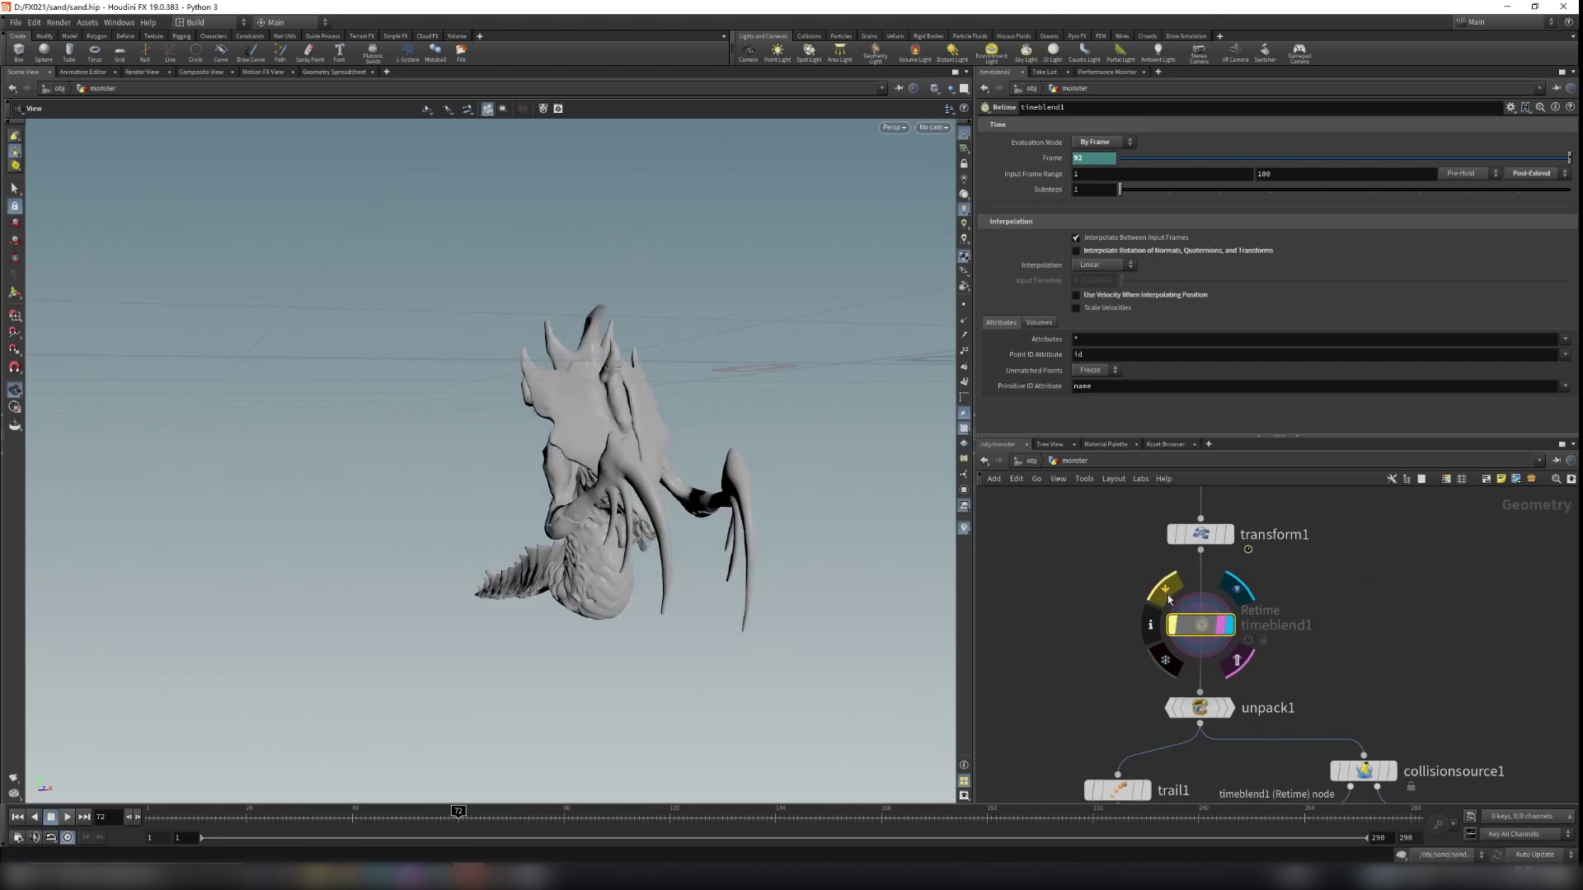
pyautogui.moveTo(577, 554); pyautogui.dragTo(749, 551)
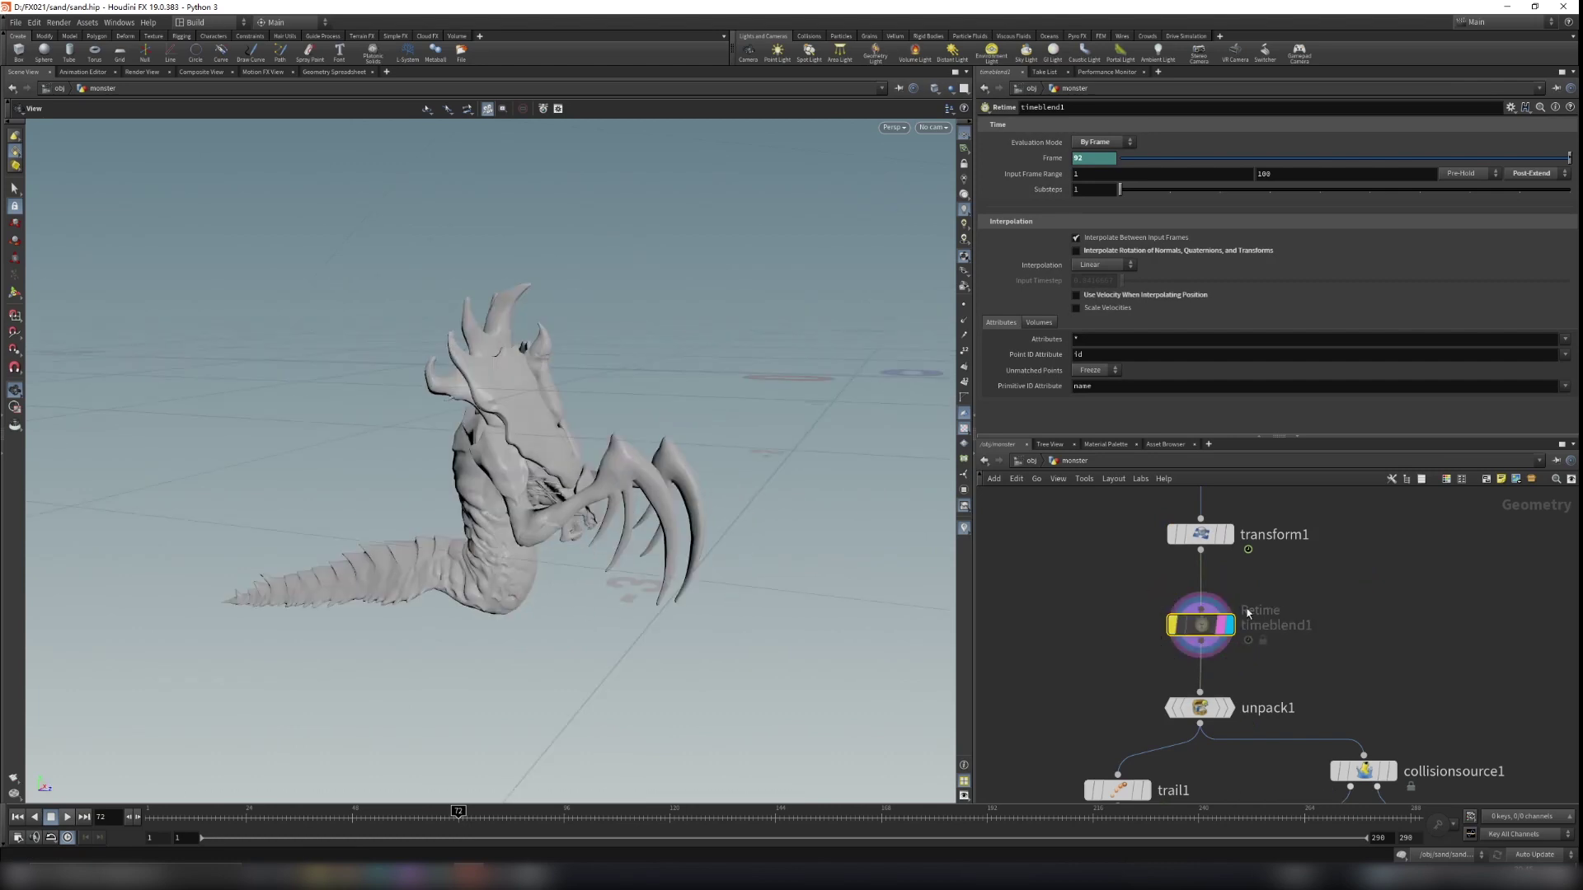
pyautogui.click(1162, 595)
# Turn off the template flag on timeblend1 and inspect the retimed monster up close from the side
pyautogui.click(1222, 626)
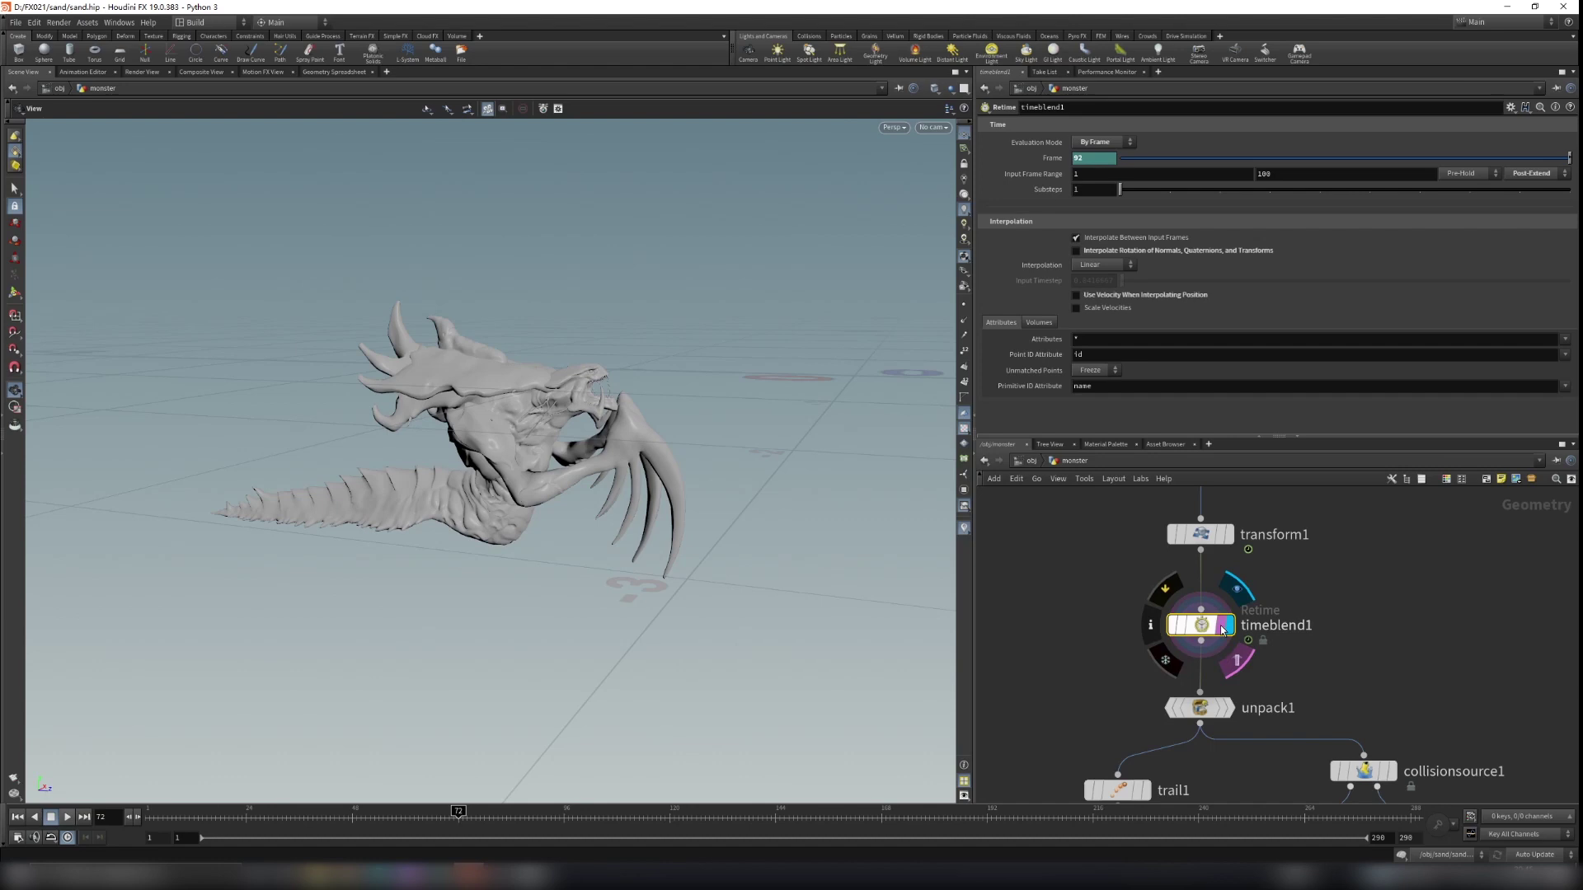
pyautogui.moveTo(635, 404); pyautogui.dragTo(845, 432)
pyautogui.scroll(5, 470, 428)
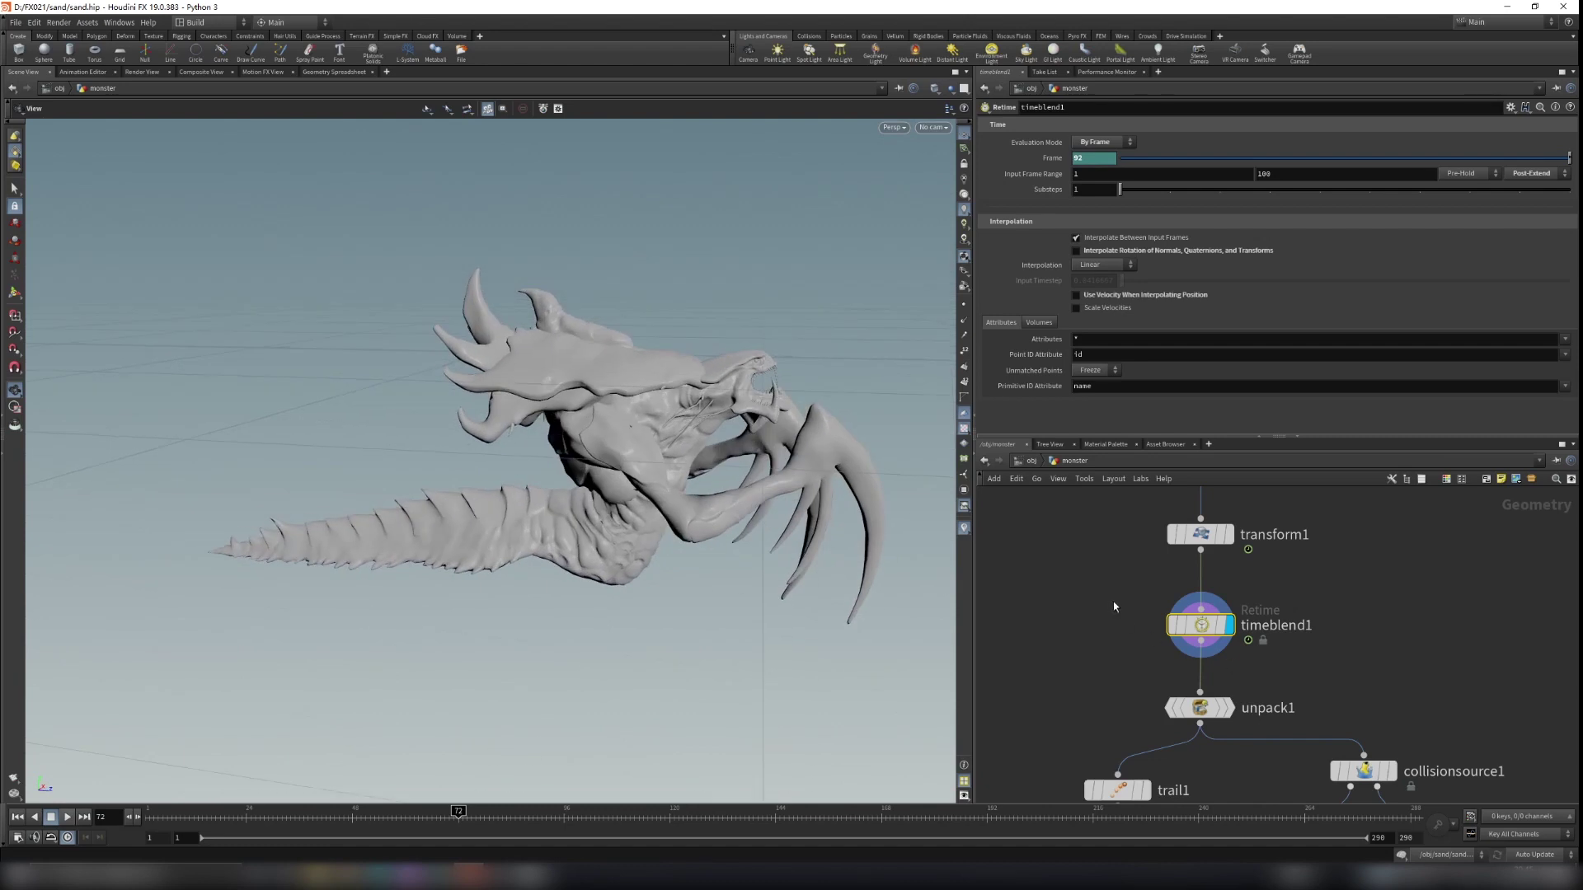
# Reveal the expression behind timeblend1's Frame parameter and switch it back to the evaluated value
pyautogui.click(1056, 159)
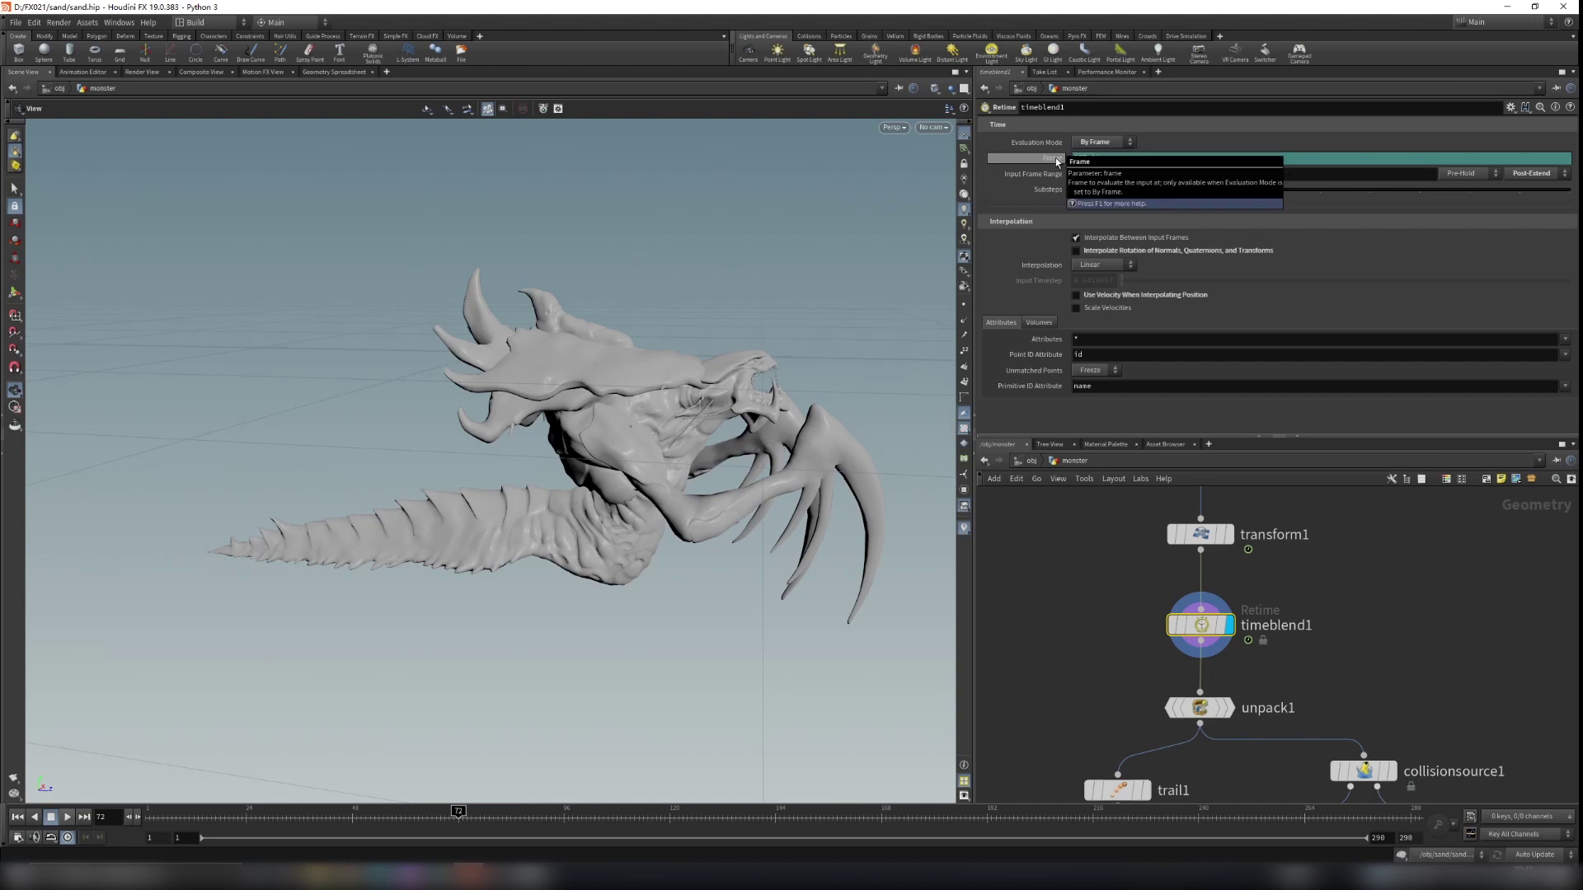
pyautogui.click(1055, 157)
pyautogui.moveTo(1577, 548); pyautogui.dragTo(1563, 541, button='middle')
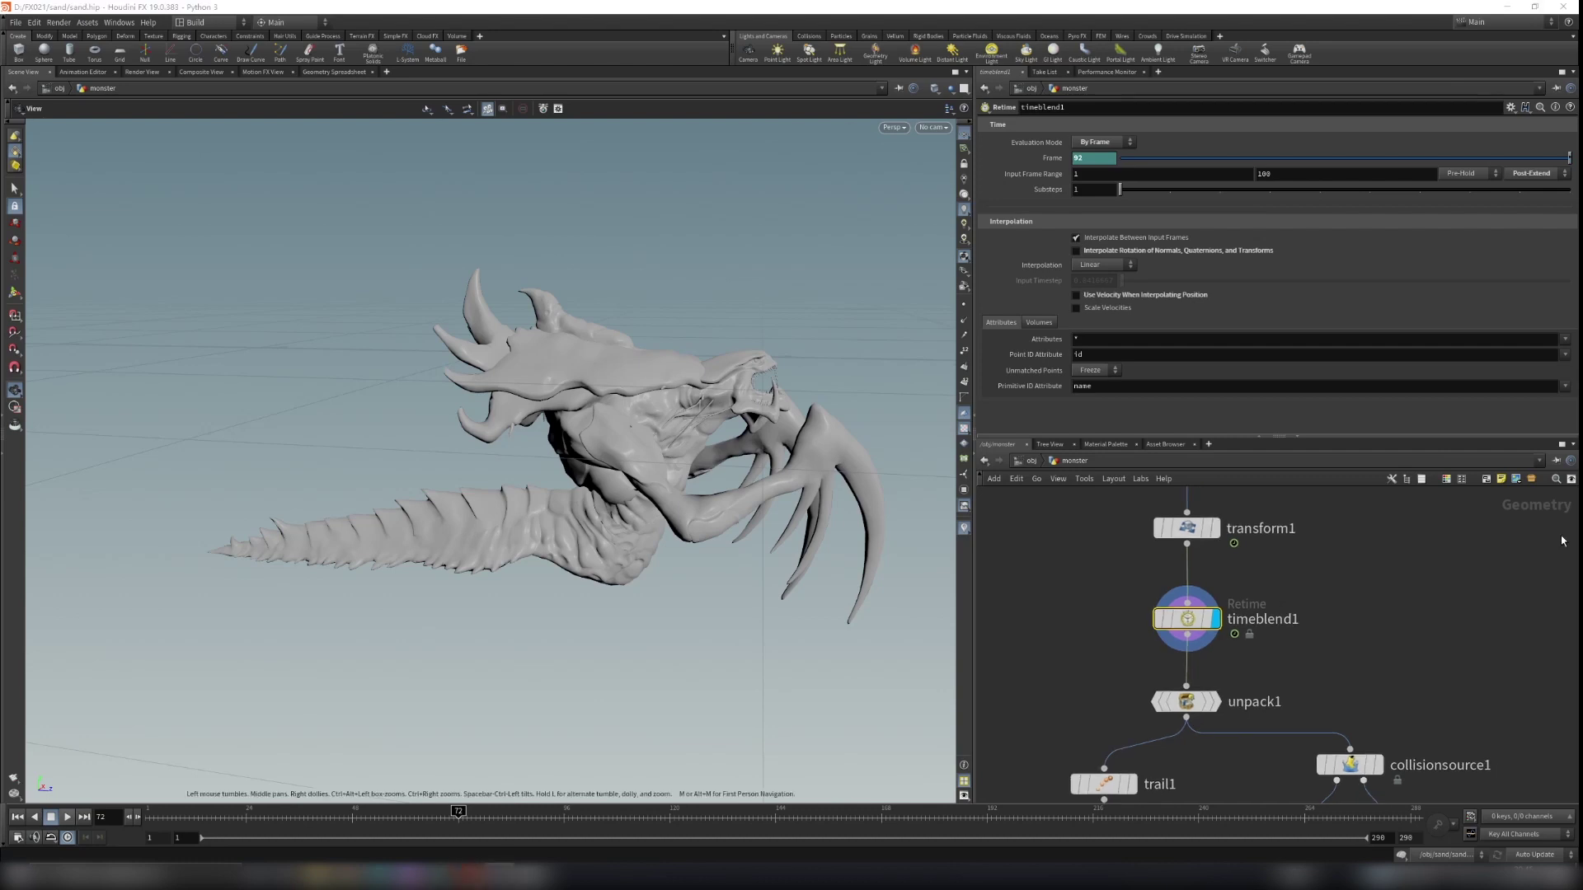
pyautogui.scroll(3, 1245, 766)
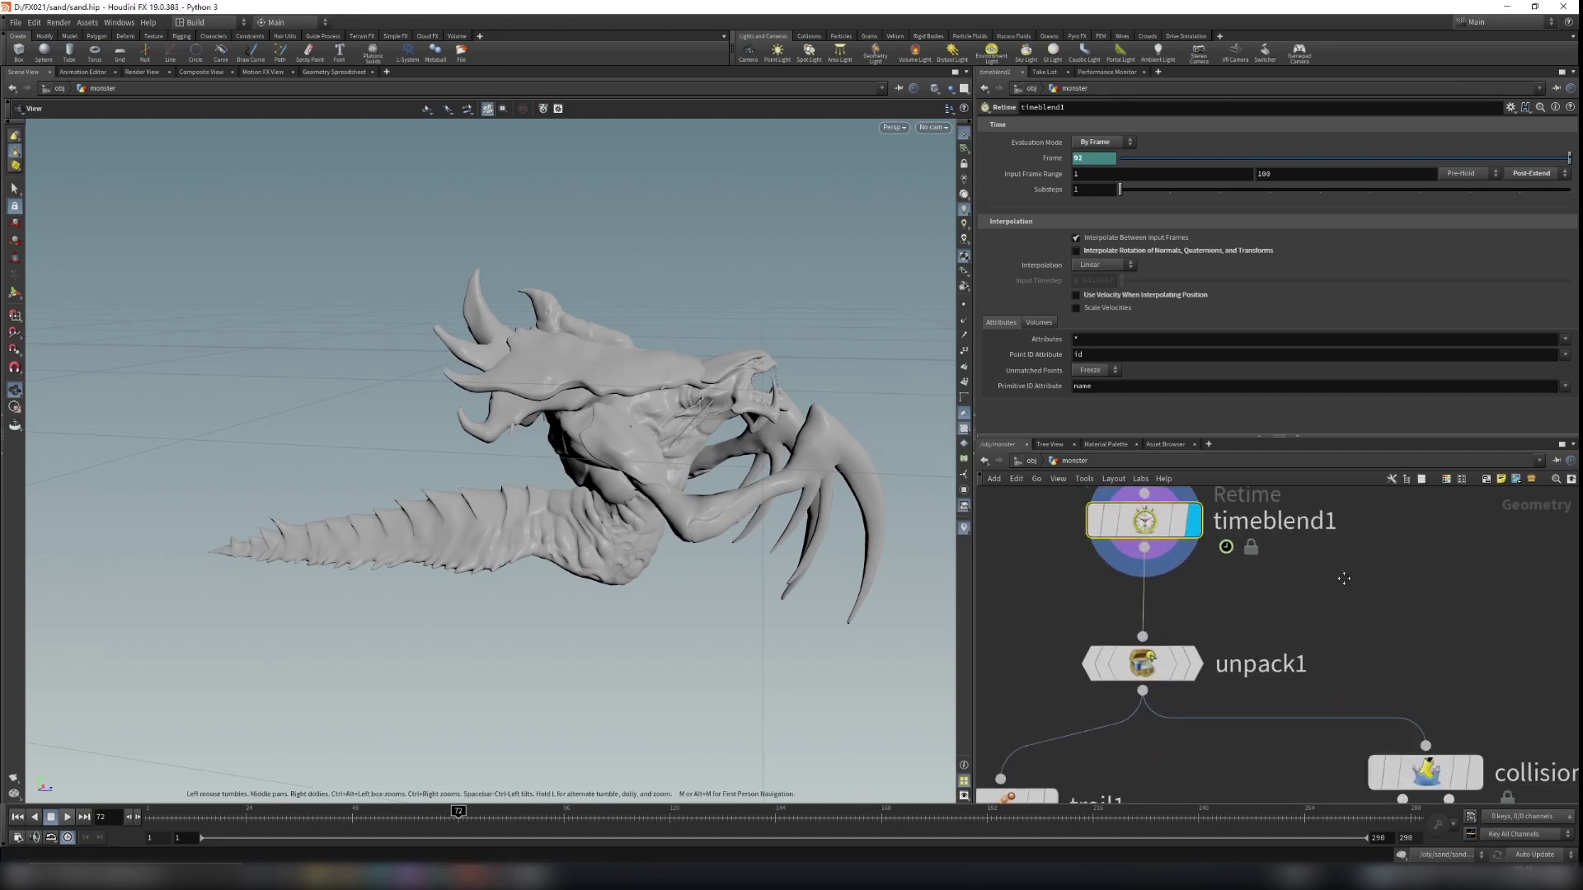
# Display the output of unpack1 to view the monster as unpacked geometry
pyautogui.click(1202, 641)
pyautogui.moveTo(1036, 587); pyautogui.dragTo(1280, 684)
pyautogui.scroll(-5, 1330, 580)
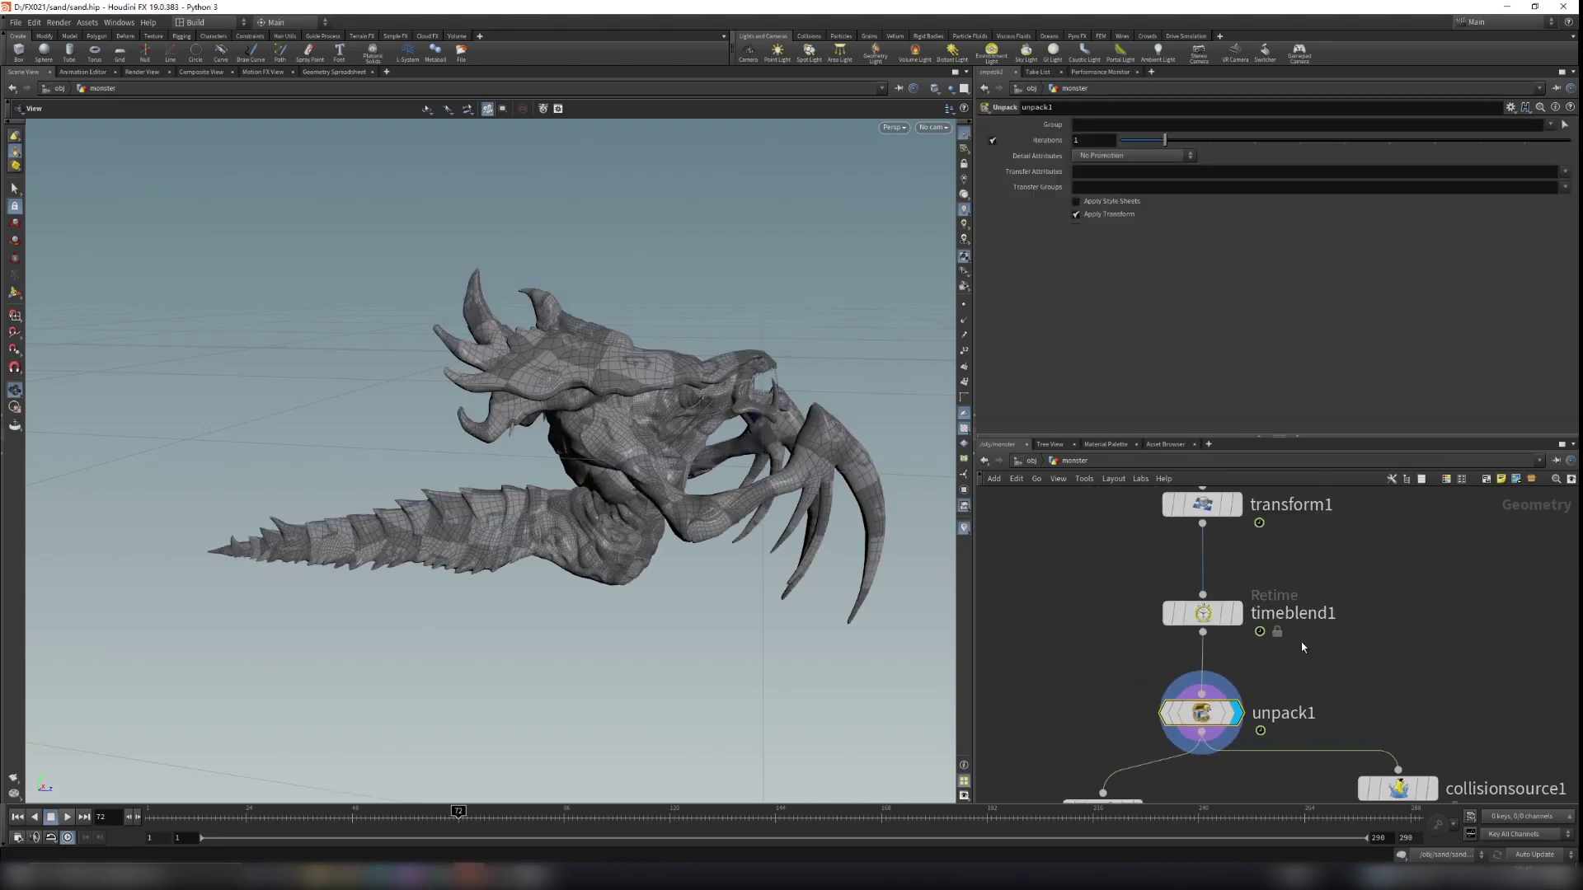
# Display the output of alembic1 and frame the original monster in the viewport
pyautogui.scroll(5, 1330, 579)
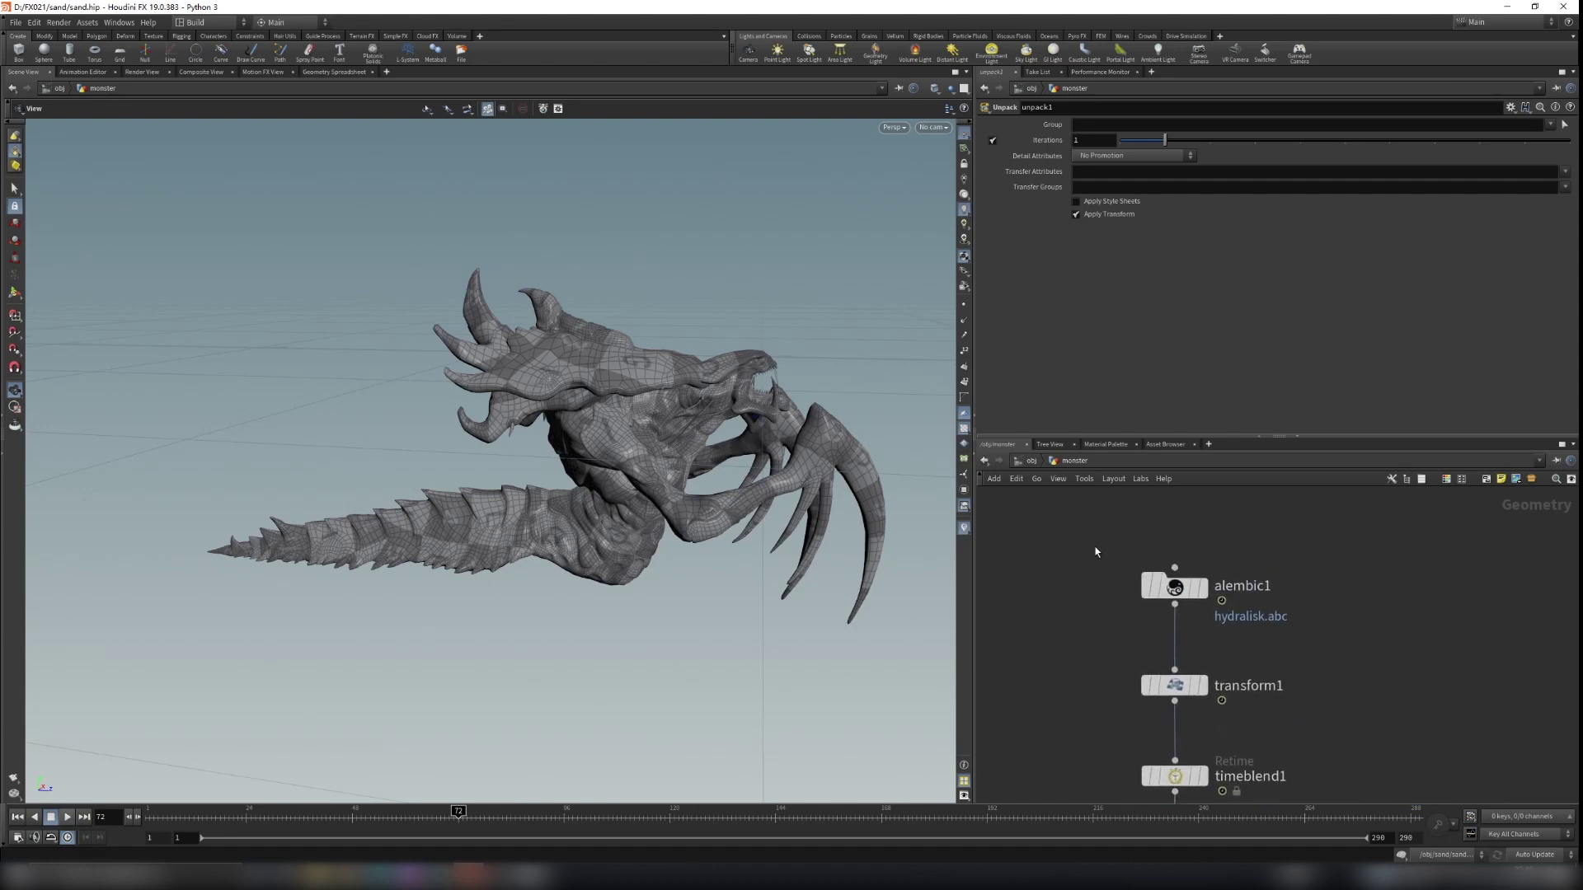
pyautogui.moveTo(1194, 562); pyautogui.dragTo(1219, 598)
pyautogui.click(1203, 587)
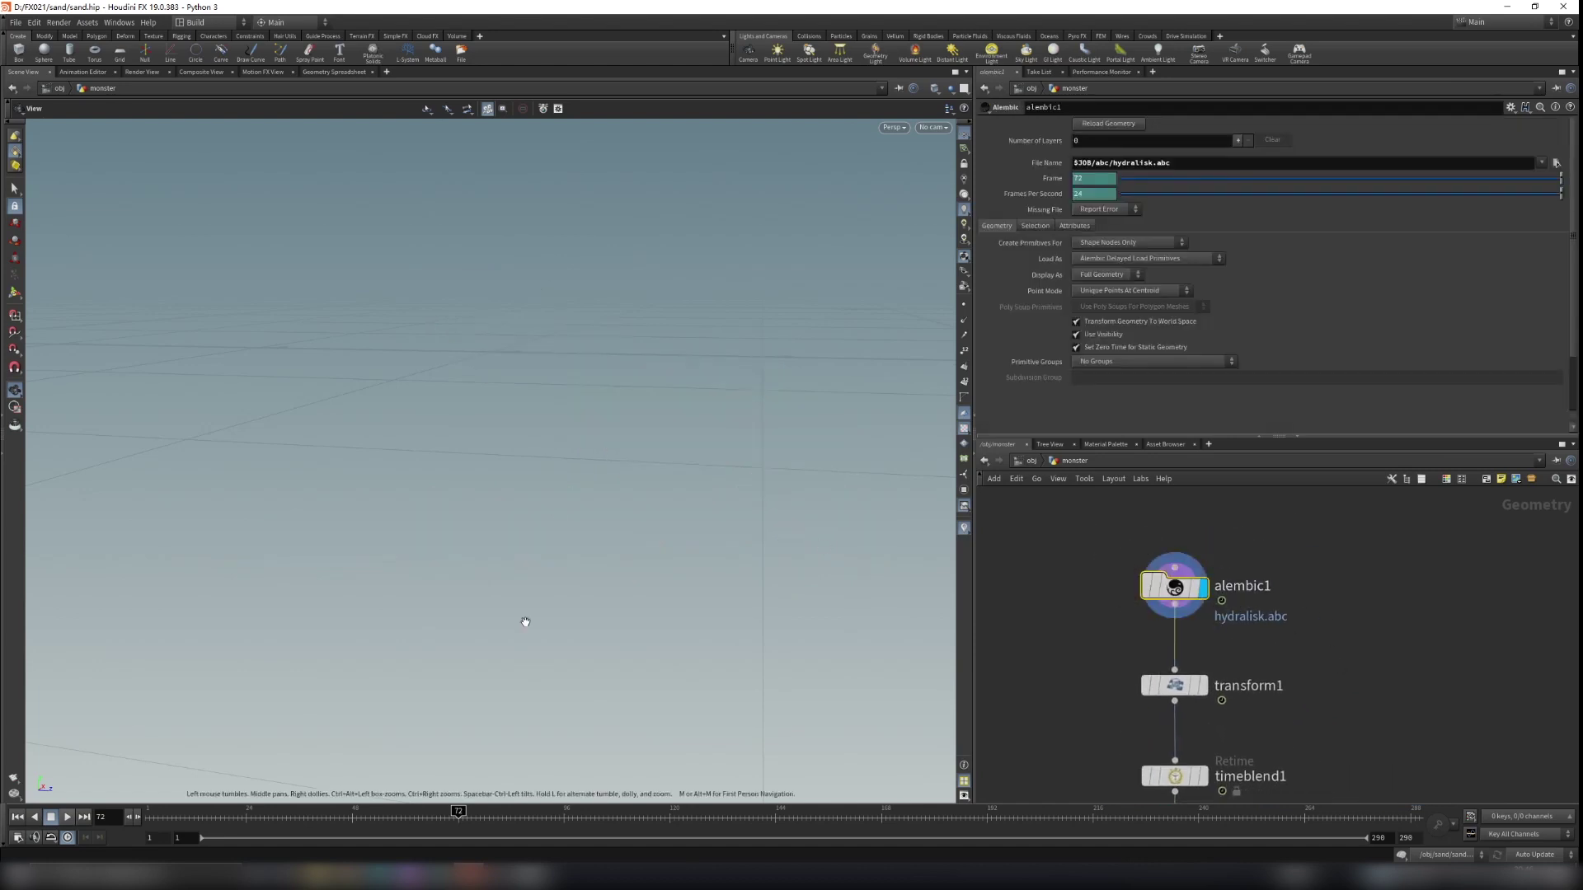
pyautogui.press('f')
pyautogui.moveTo(563, 593); pyautogui.dragTo(589, 635)
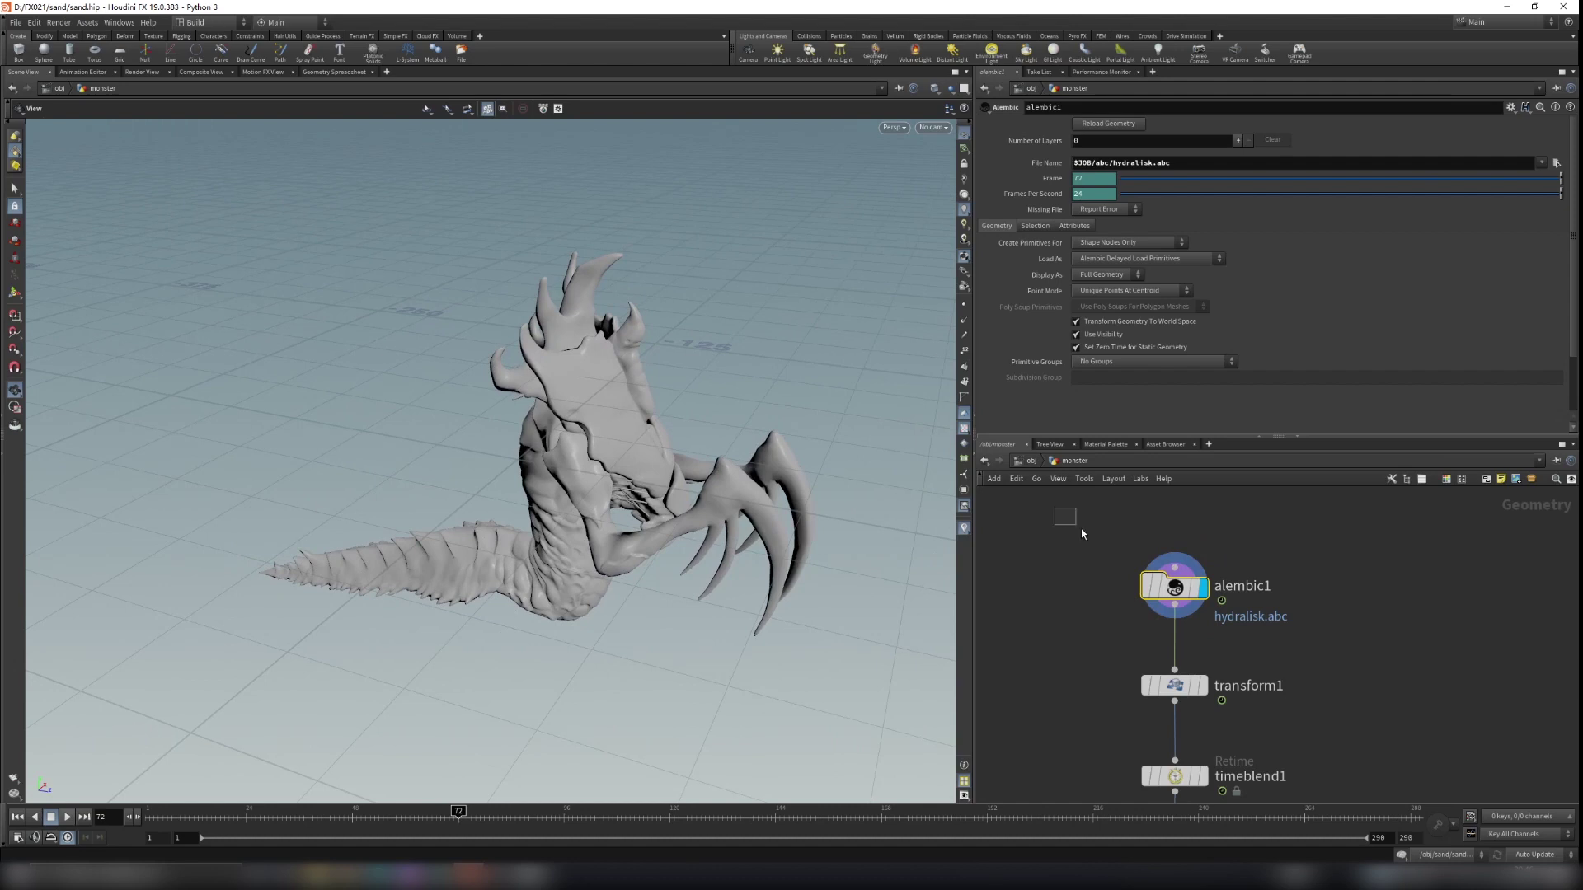
# Check alembic1's node info for its point and packed primitive counts, and inspect the monster from the front
pyautogui.moveTo(1125, 597)
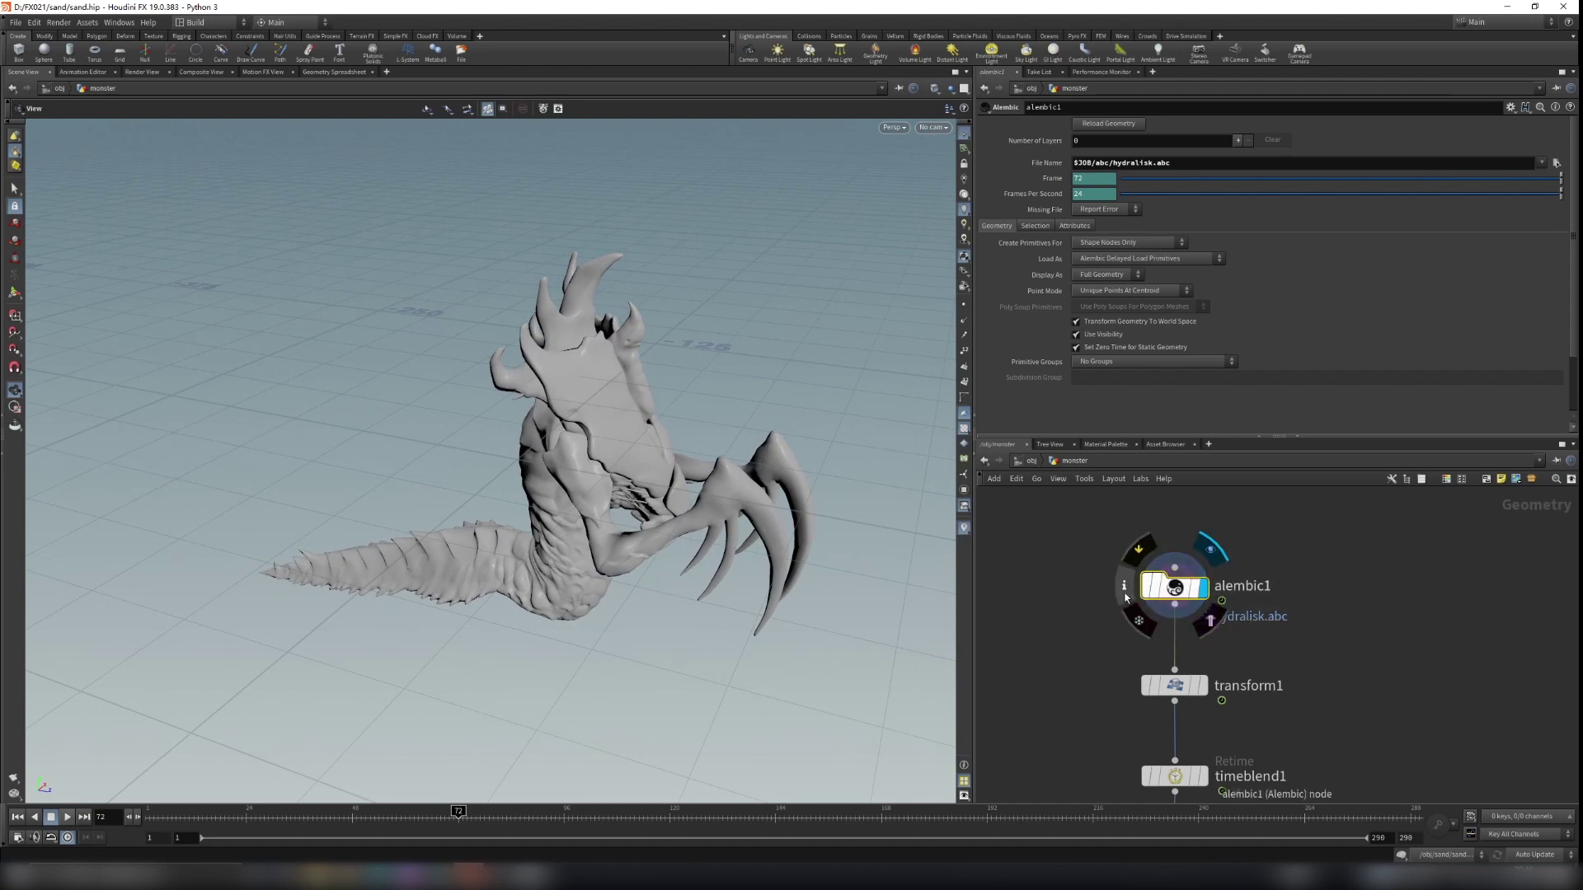
pyautogui.click(1120, 587)
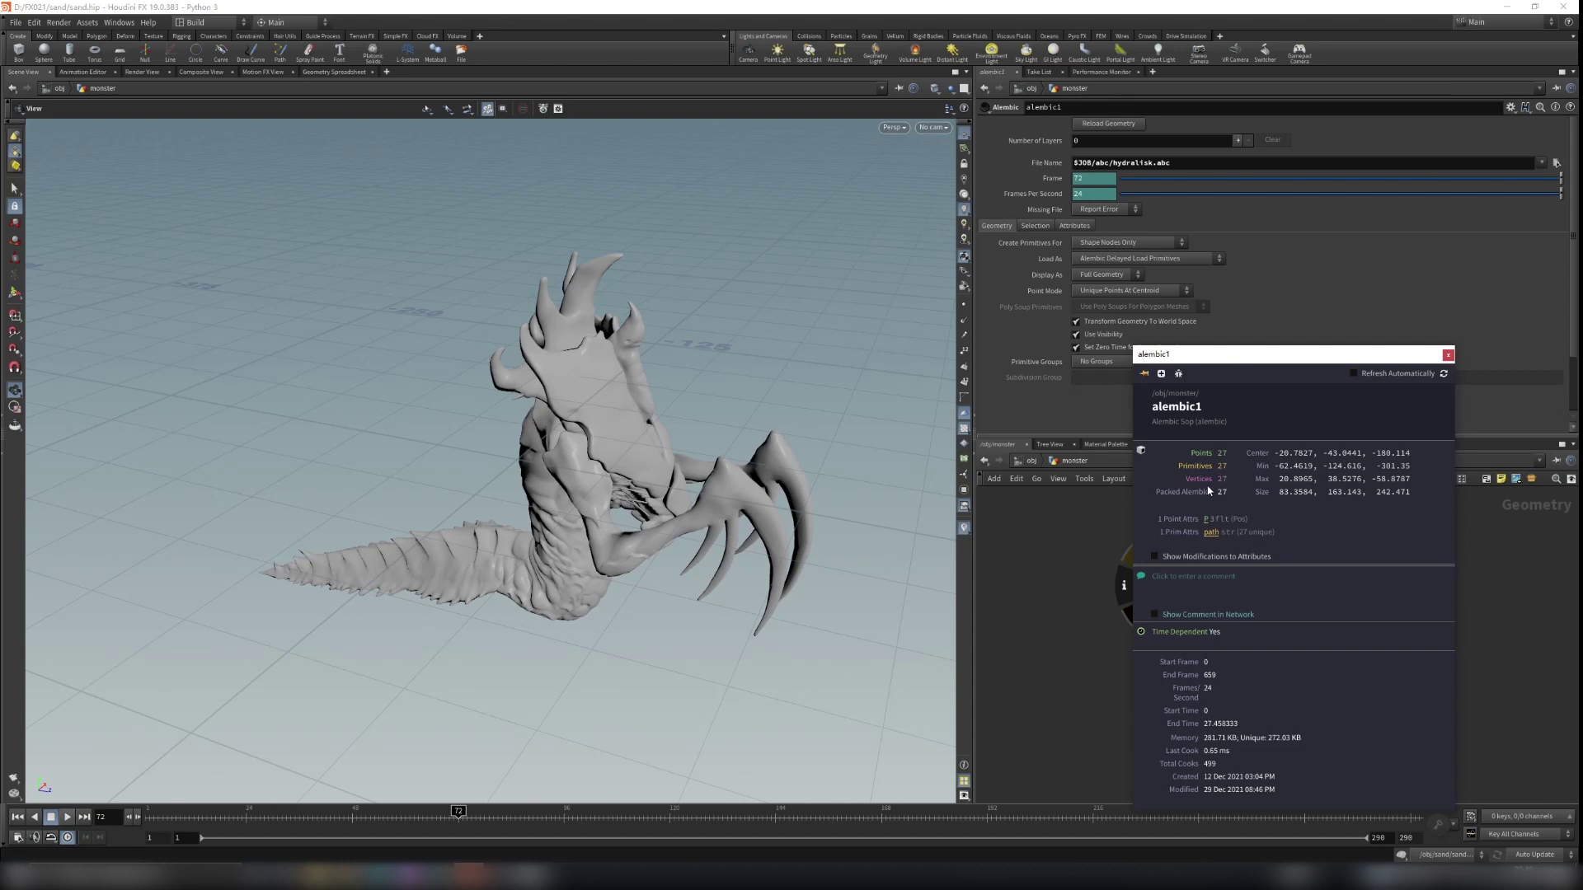
pyautogui.moveTo(792, 453); pyautogui.dragTo(668, 412)
pyautogui.moveTo(709, 396); pyautogui.dragTo(684, 462, button='right')
pyautogui.moveTo(462, 527); pyautogui.dragTo(394, 544)
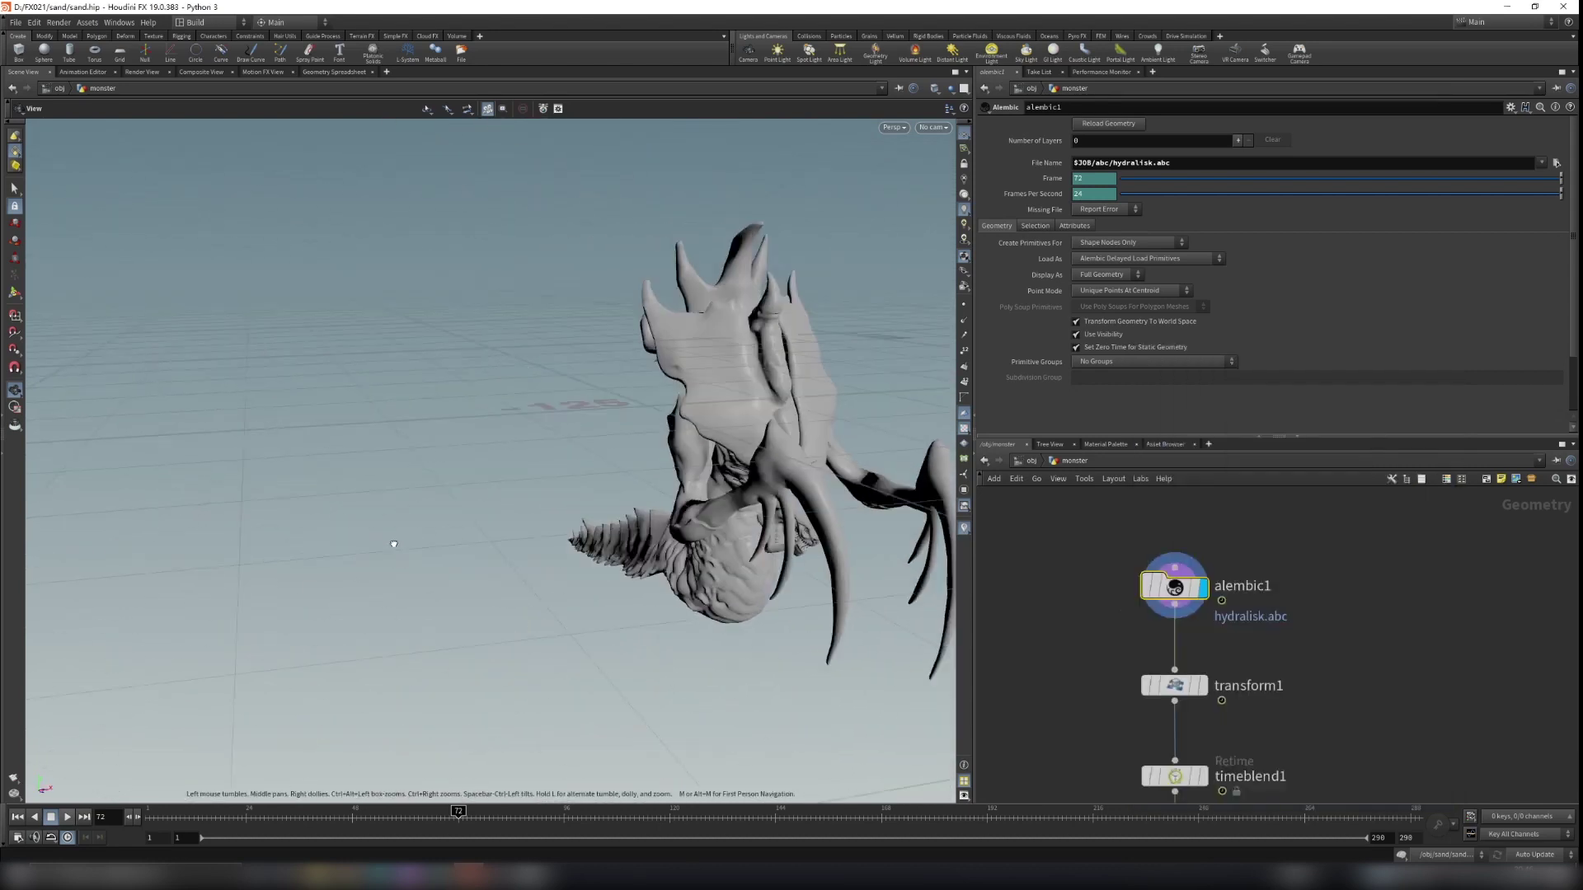
pyautogui.moveTo(729, 507); pyautogui.dragTo(605, 516)
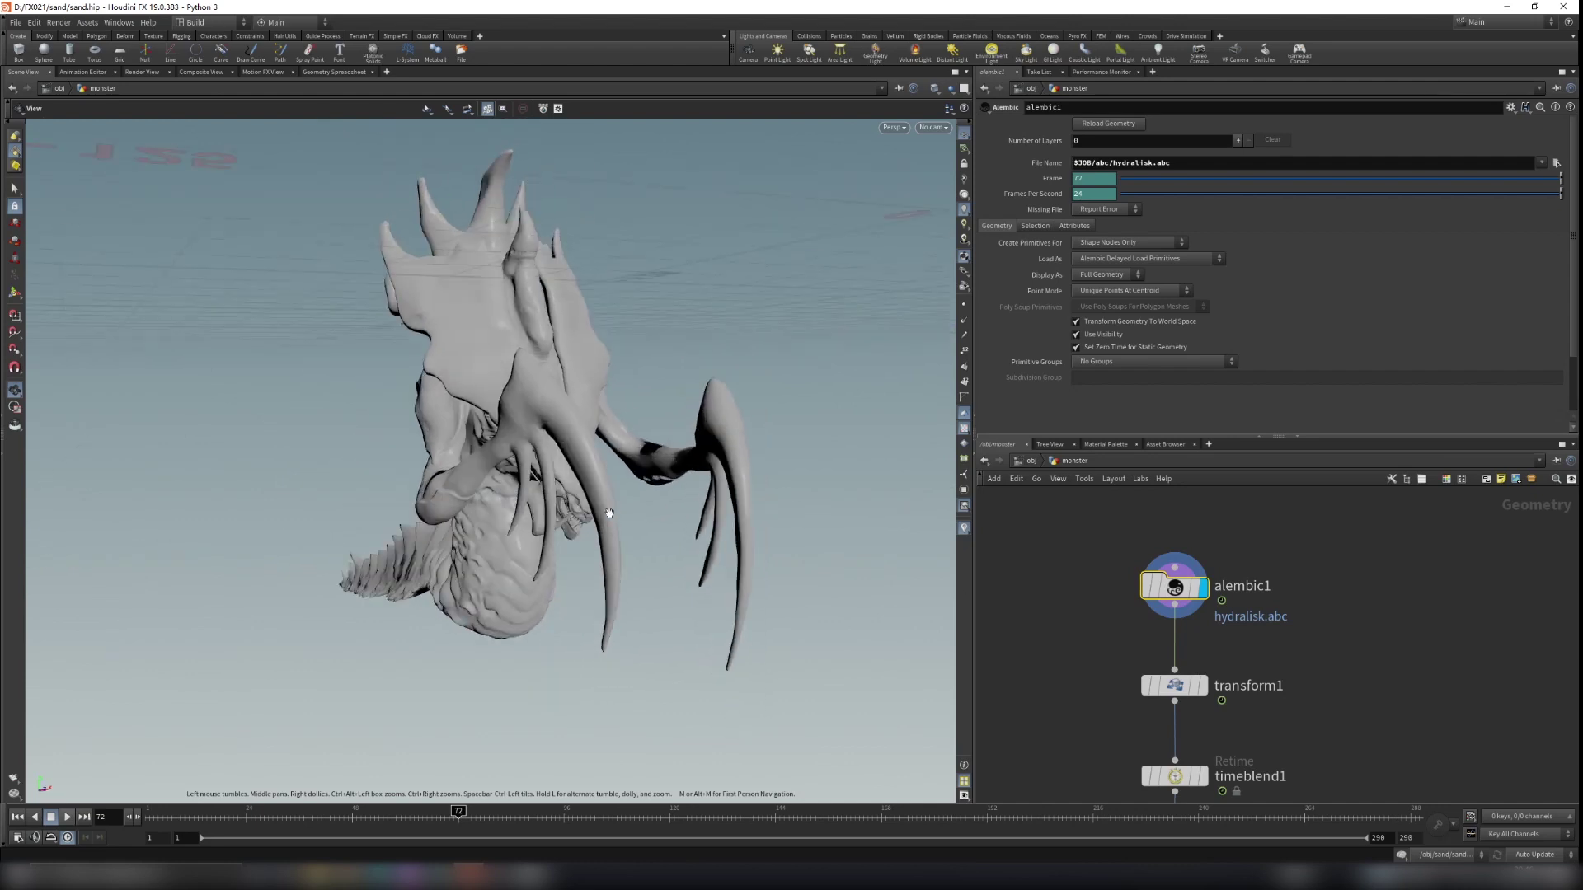
# Display unpack1, frame the unpacked monster and check the node info for its point and primitive counts
pyautogui.moveTo(1417, 708); pyautogui.dragTo(1393, 558, button='middle')
pyautogui.scroll(-1, 1393, 558)
pyautogui.scroll(2, 1228, 642)
pyautogui.click(1182, 697)
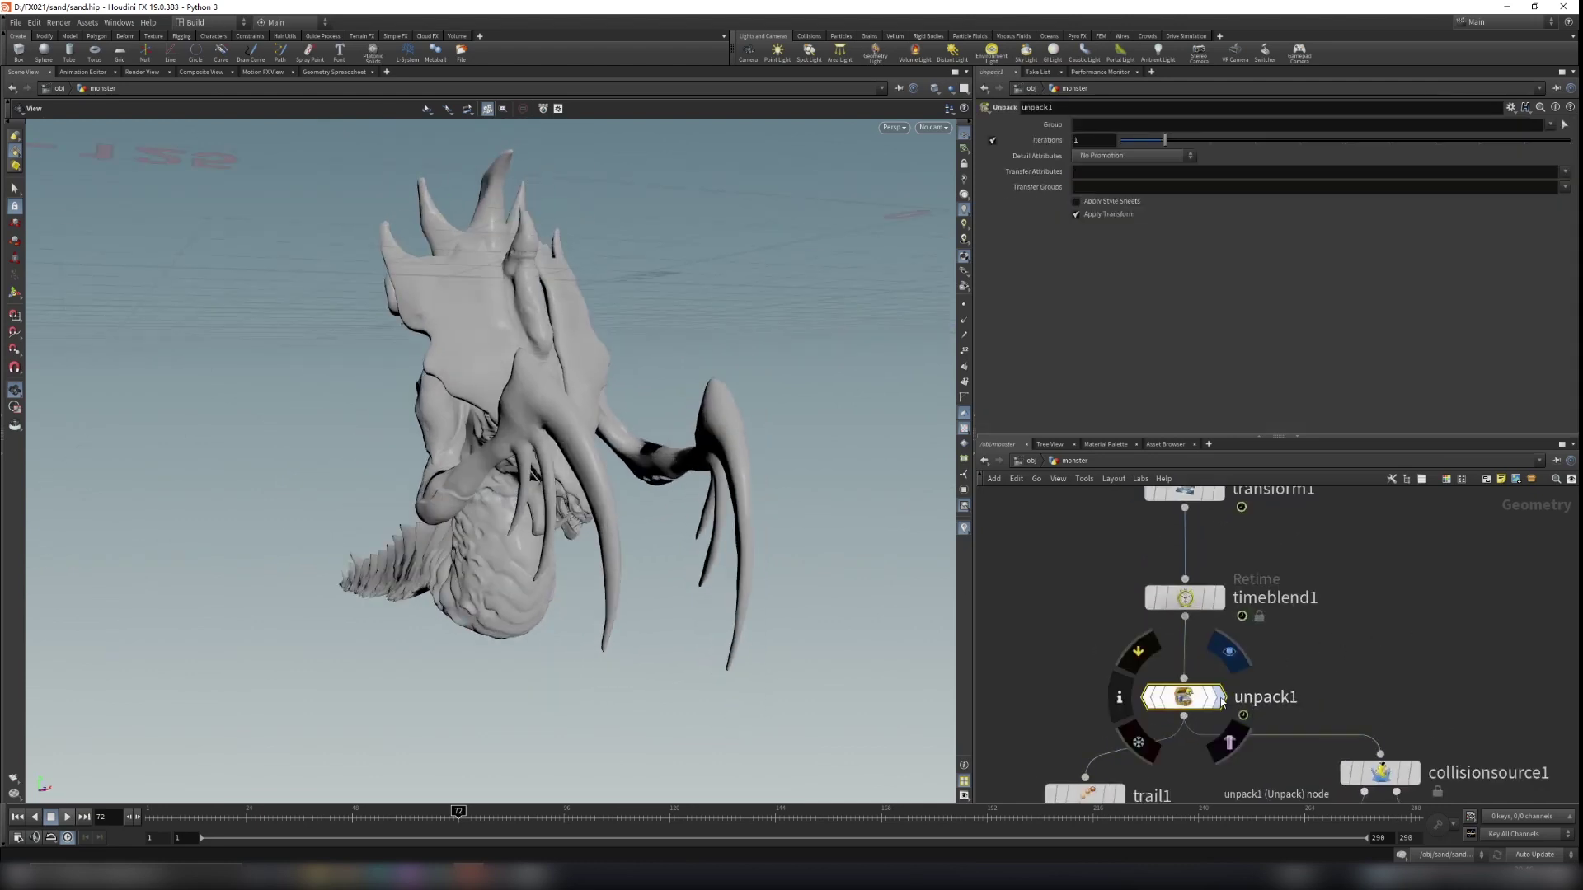
pyautogui.click(1218, 698)
pyautogui.moveTo(1063, 649); pyautogui.dragTo(1250, 723)
pyautogui.hotkey('space', 'g')
pyautogui.moveTo(593, 449); pyautogui.dragTo(692, 482)
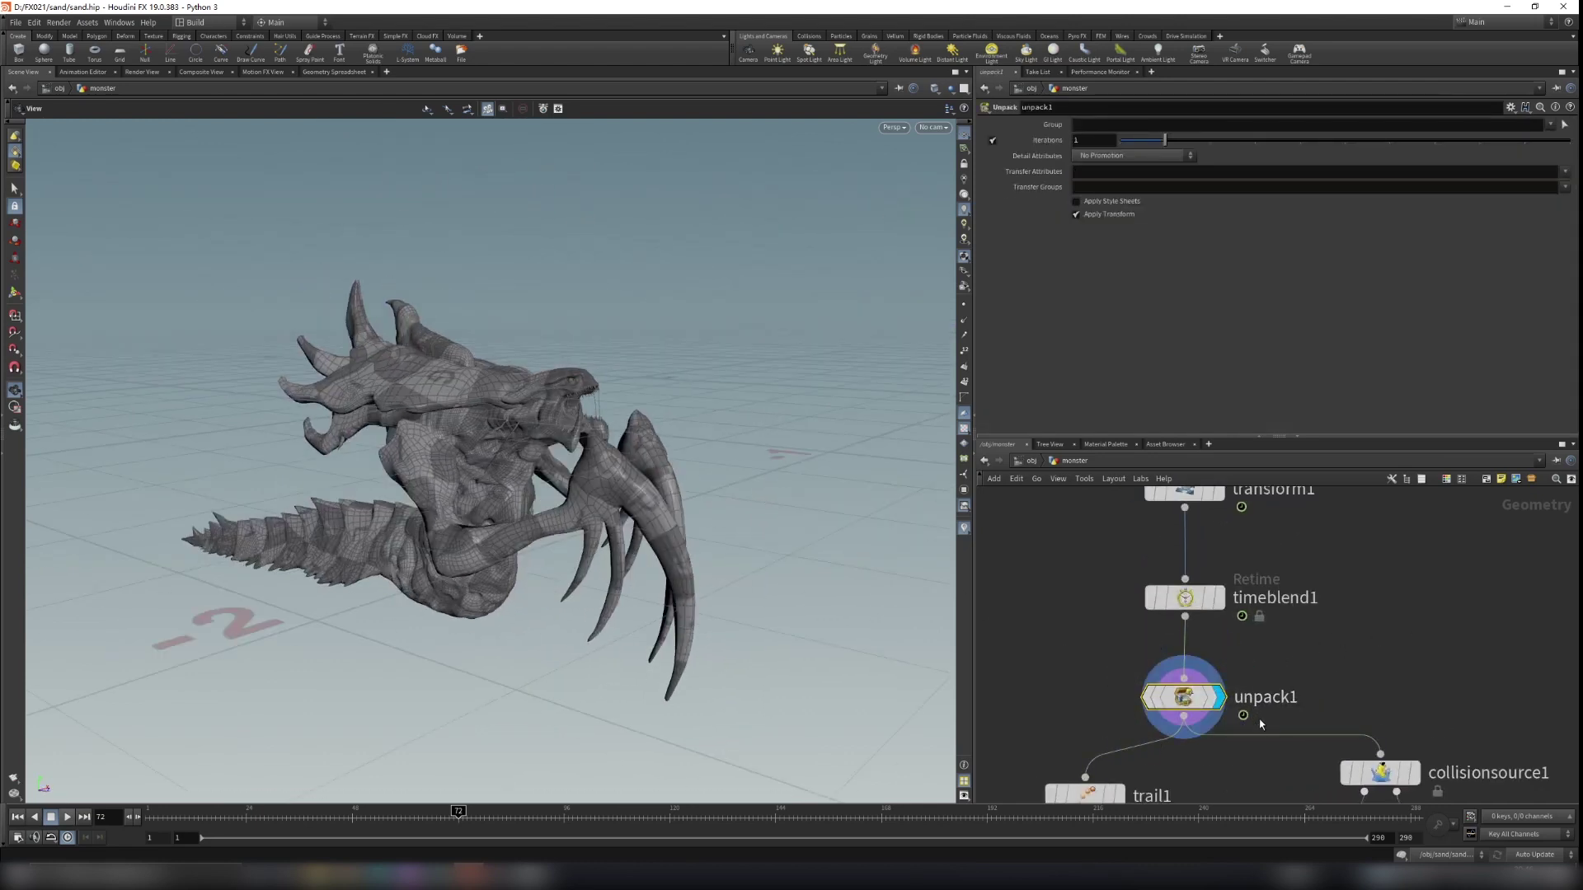
pyautogui.click(1123, 705)
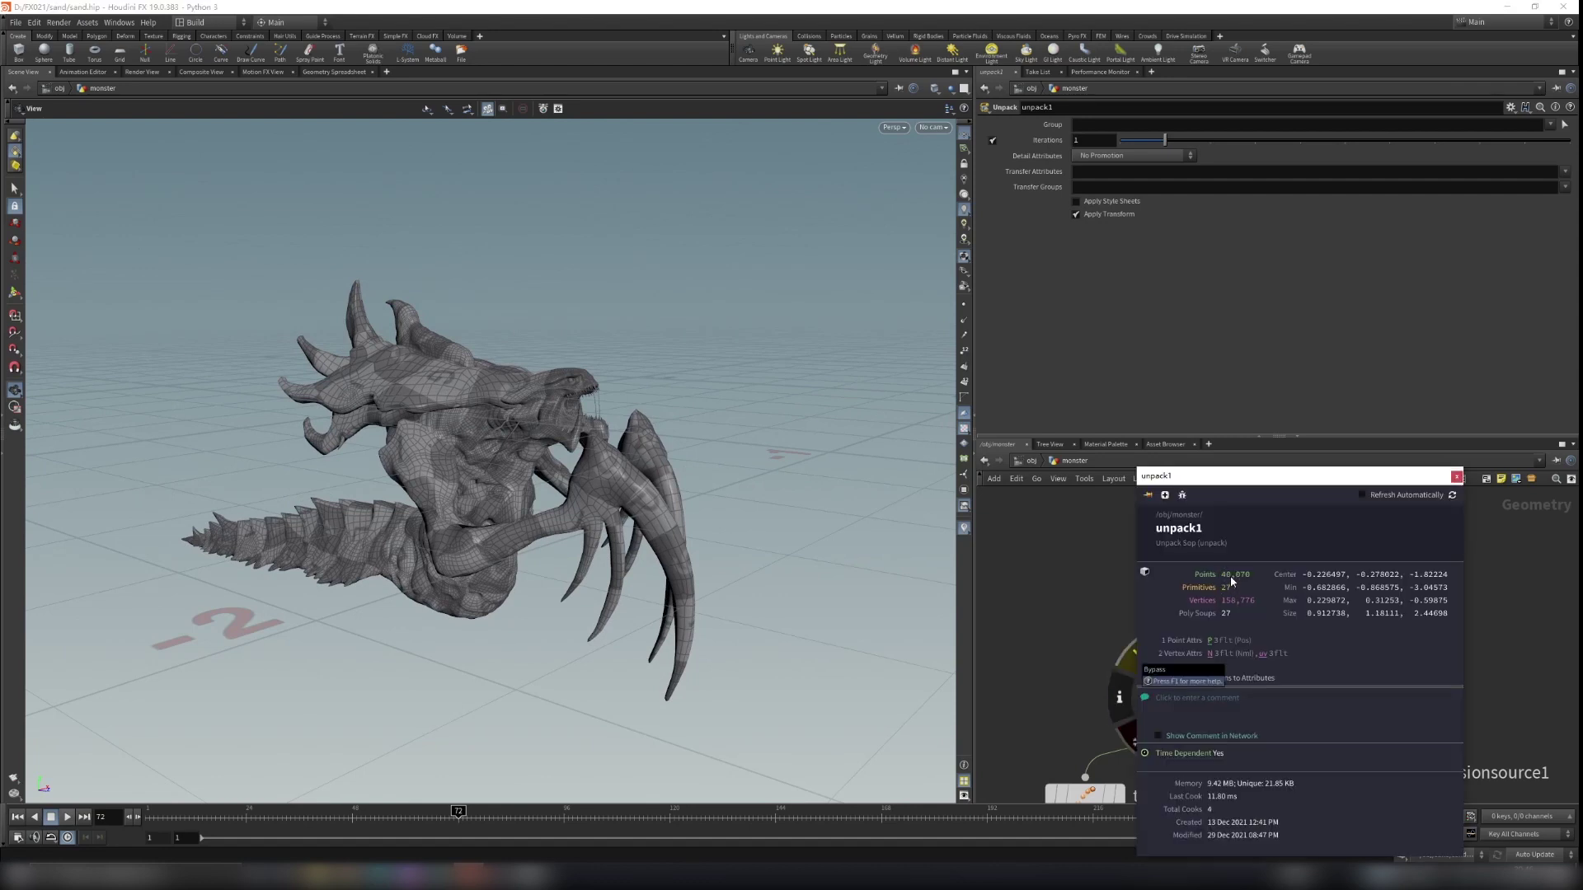
pyautogui.click(1459, 478)
# Select collisionsource1 to show its volume settings and inspect the monster mesh up close
pyautogui.moveTo(1345, 691); pyautogui.dragTo(1371, 618, button='middle')
pyautogui.scroll(-3, 1371, 618)
pyautogui.moveTo(1504, 629); pyautogui.dragTo(1472, 606, button='middle')
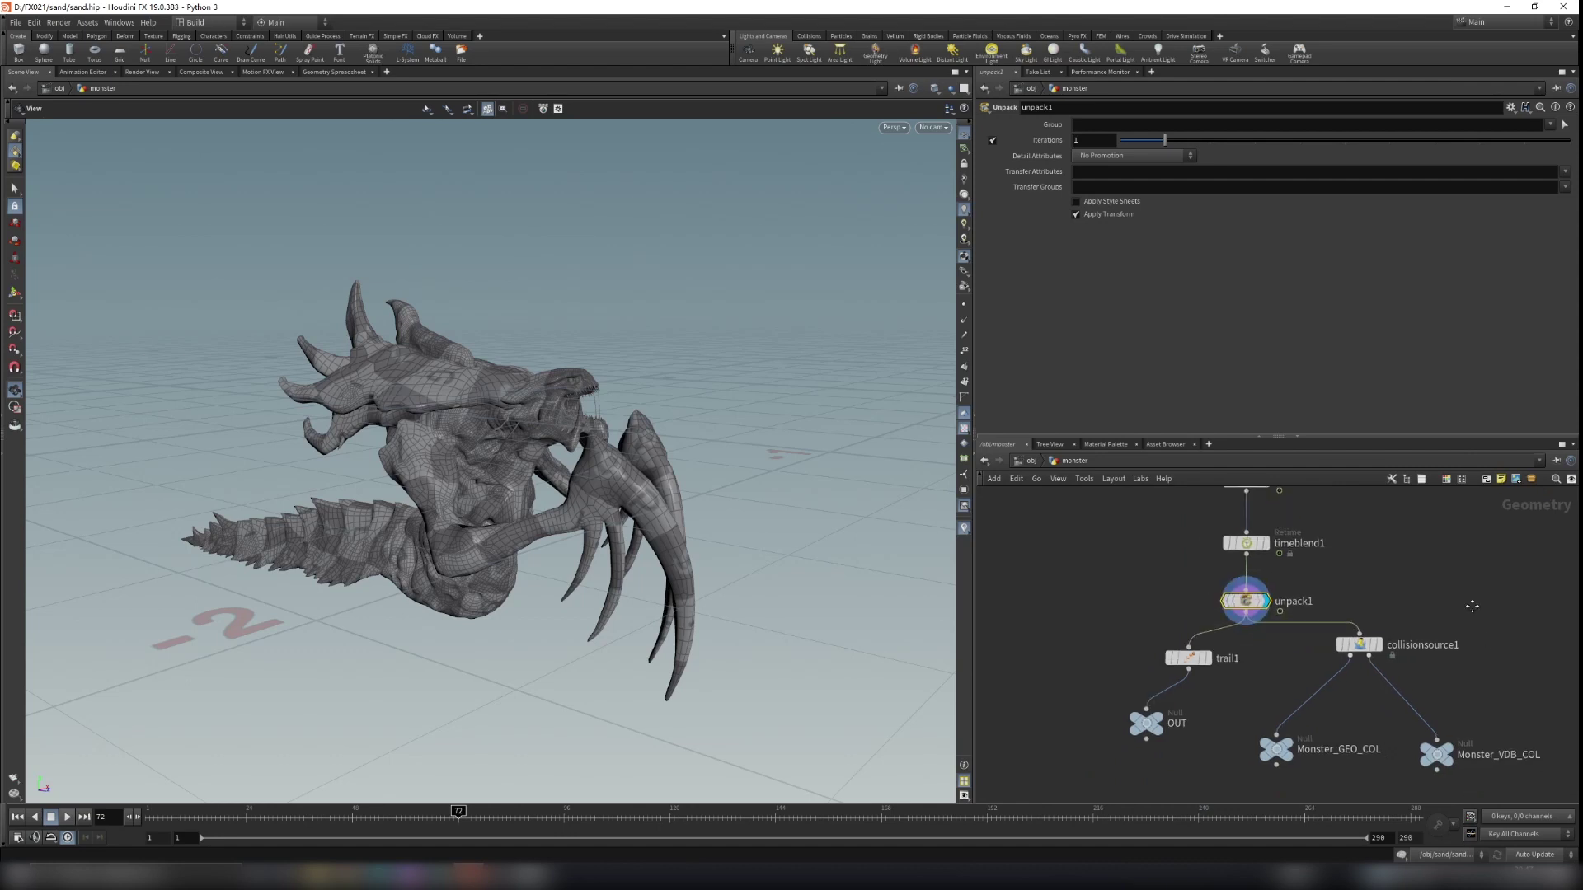
pyautogui.scroll(3, 1473, 606)
pyautogui.moveTo(1356, 670); pyautogui.dragTo(1156, 595)
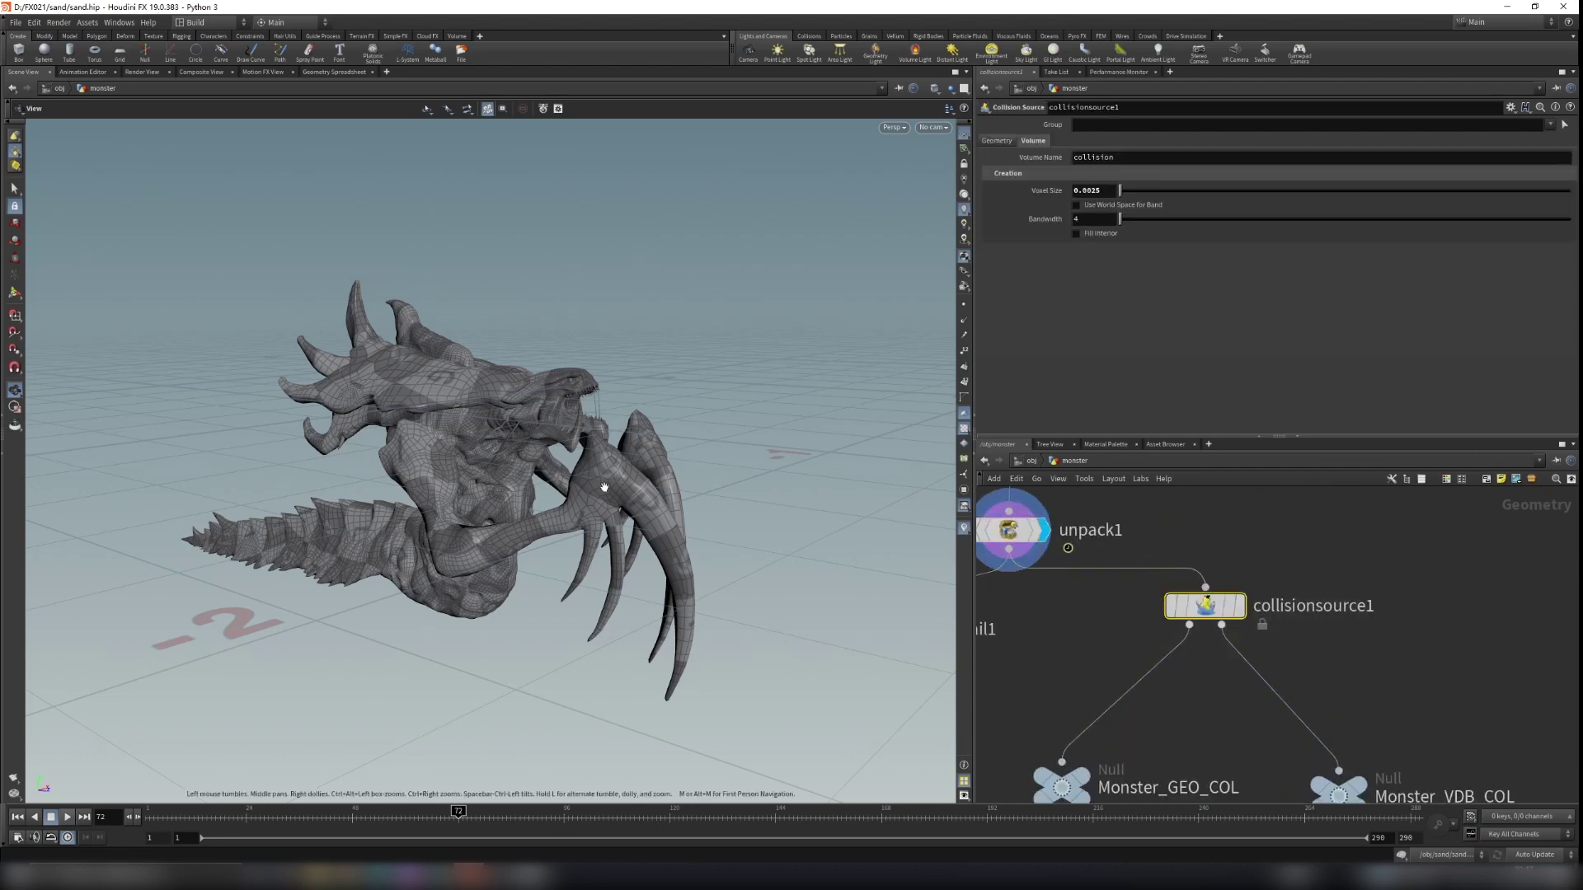
pyautogui.scroll(6, 605, 488)
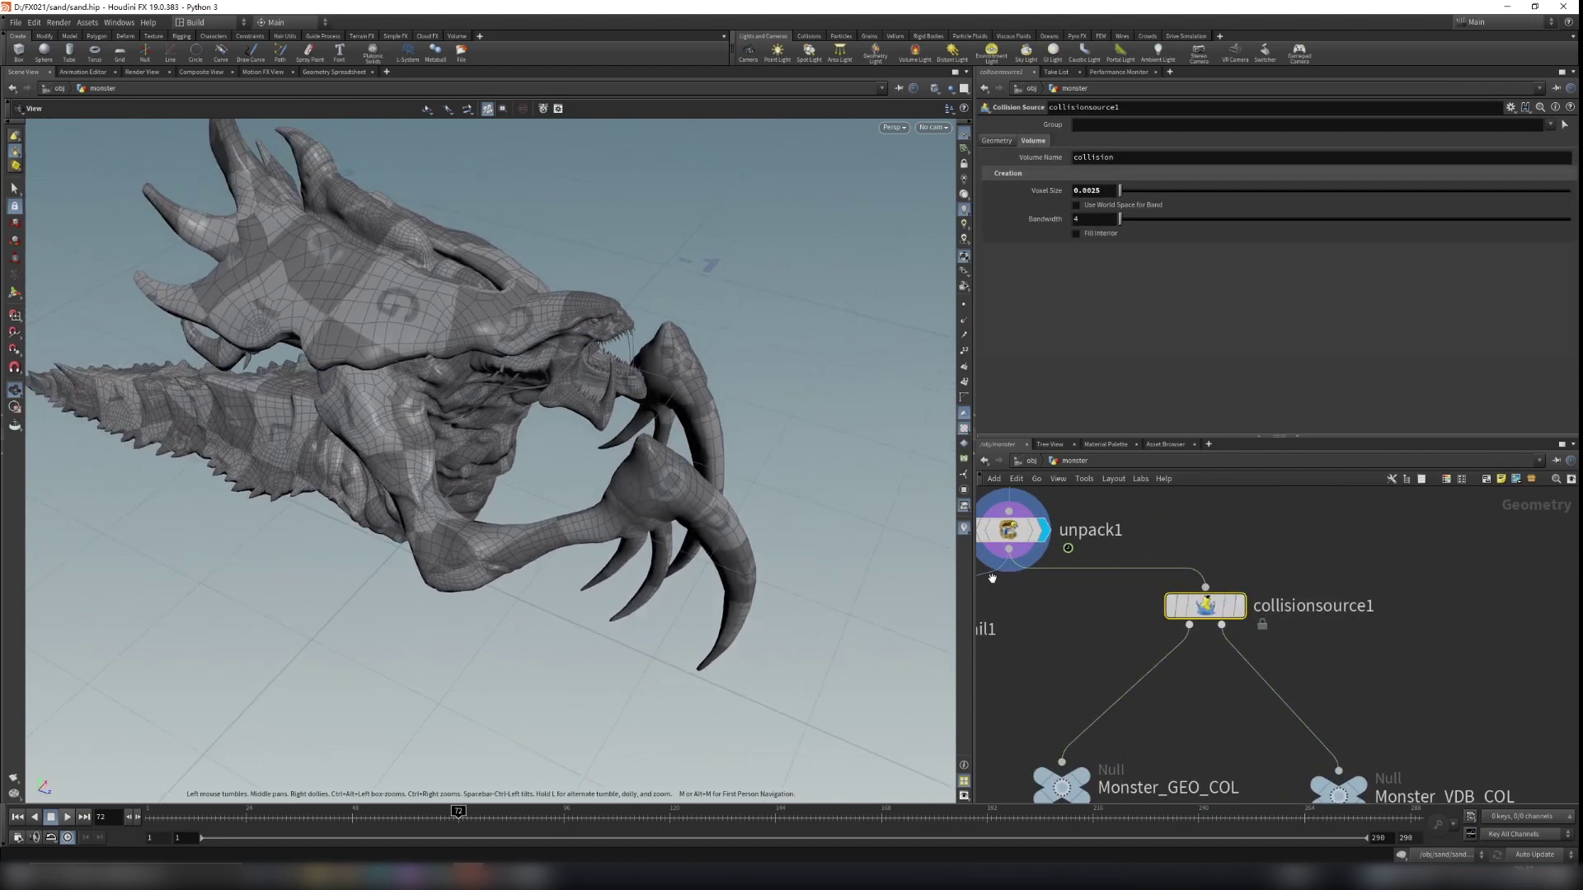
# Display the output of trail1 and review its Result Type options, keeping Compute Velocity
pyautogui.scroll(-3, 991, 578)
pyautogui.moveTo(1104, 584); pyautogui.dragTo(1155, 611, button='middle')
pyautogui.click(1155, 611)
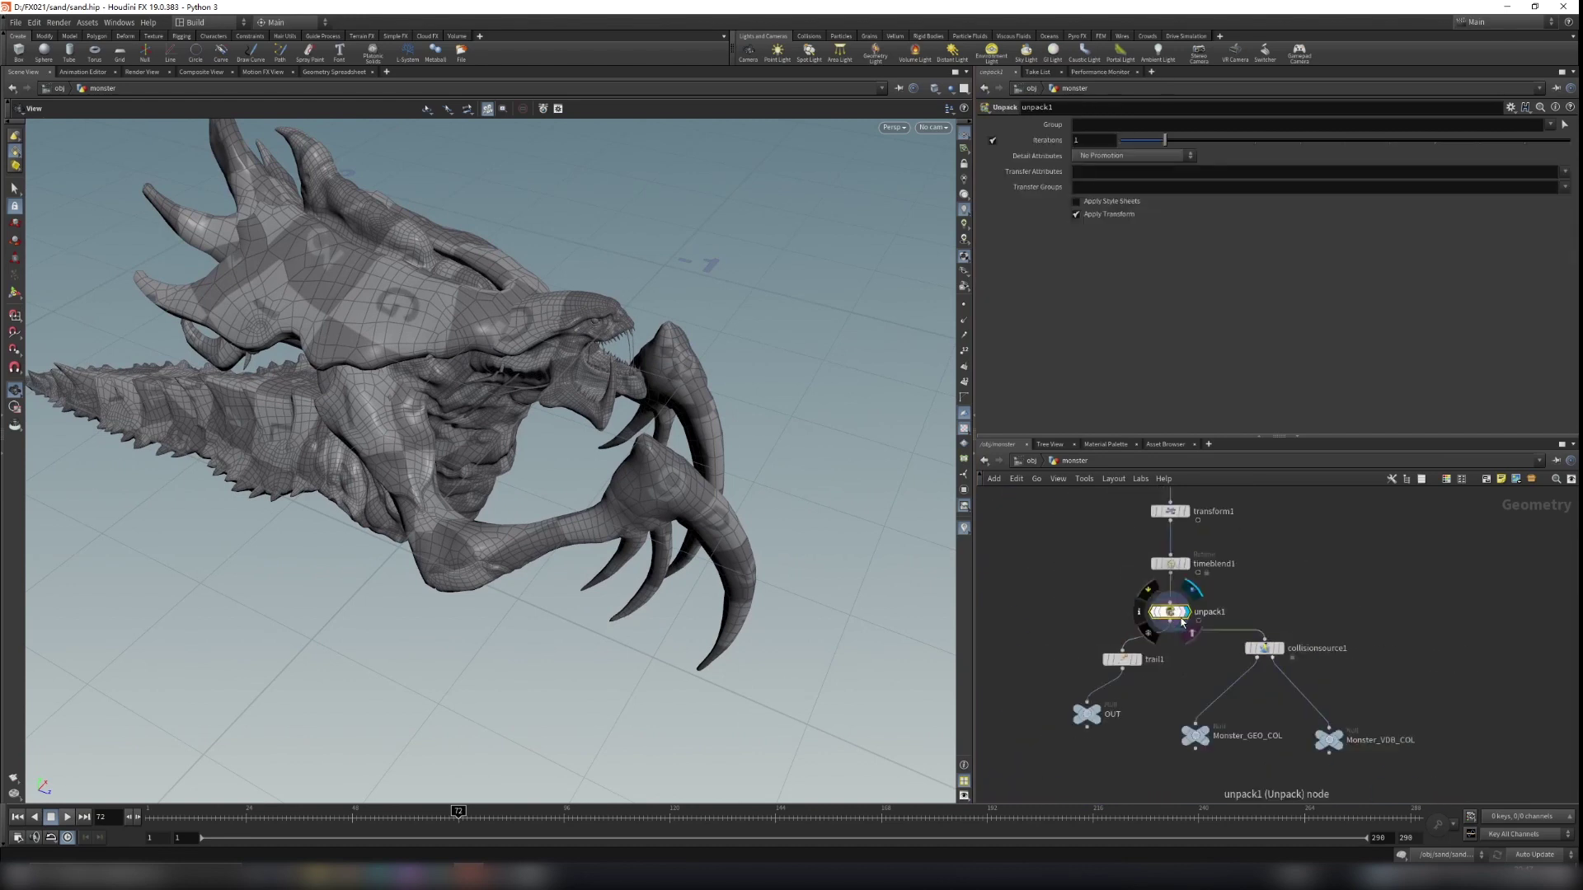
pyautogui.scroll(3, 1183, 623)
pyautogui.click(1205, 642)
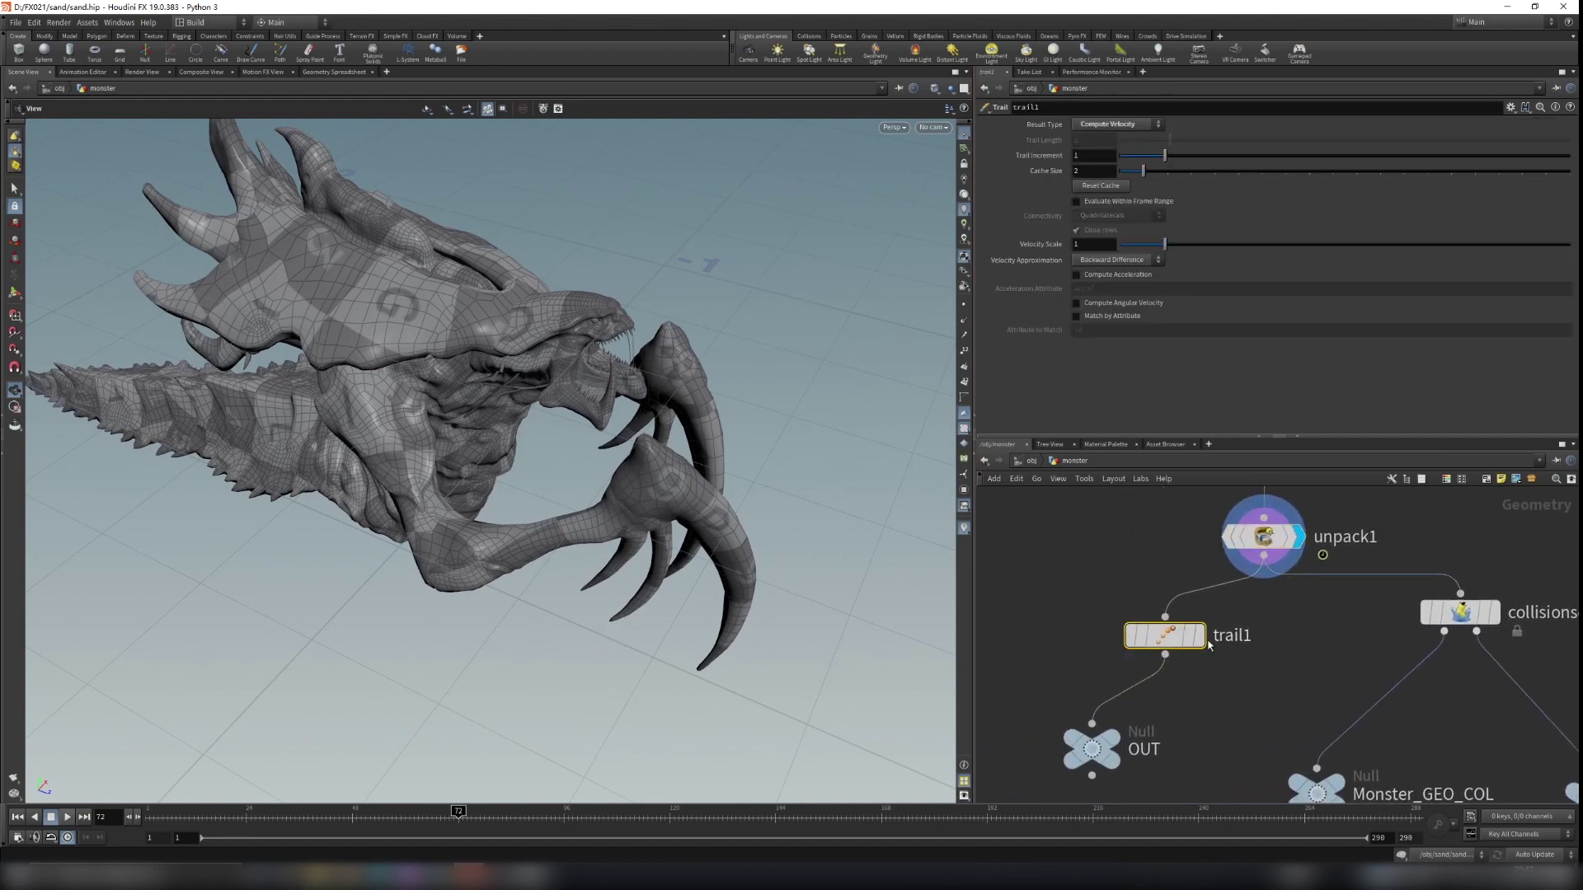
pyautogui.click(1199, 636)
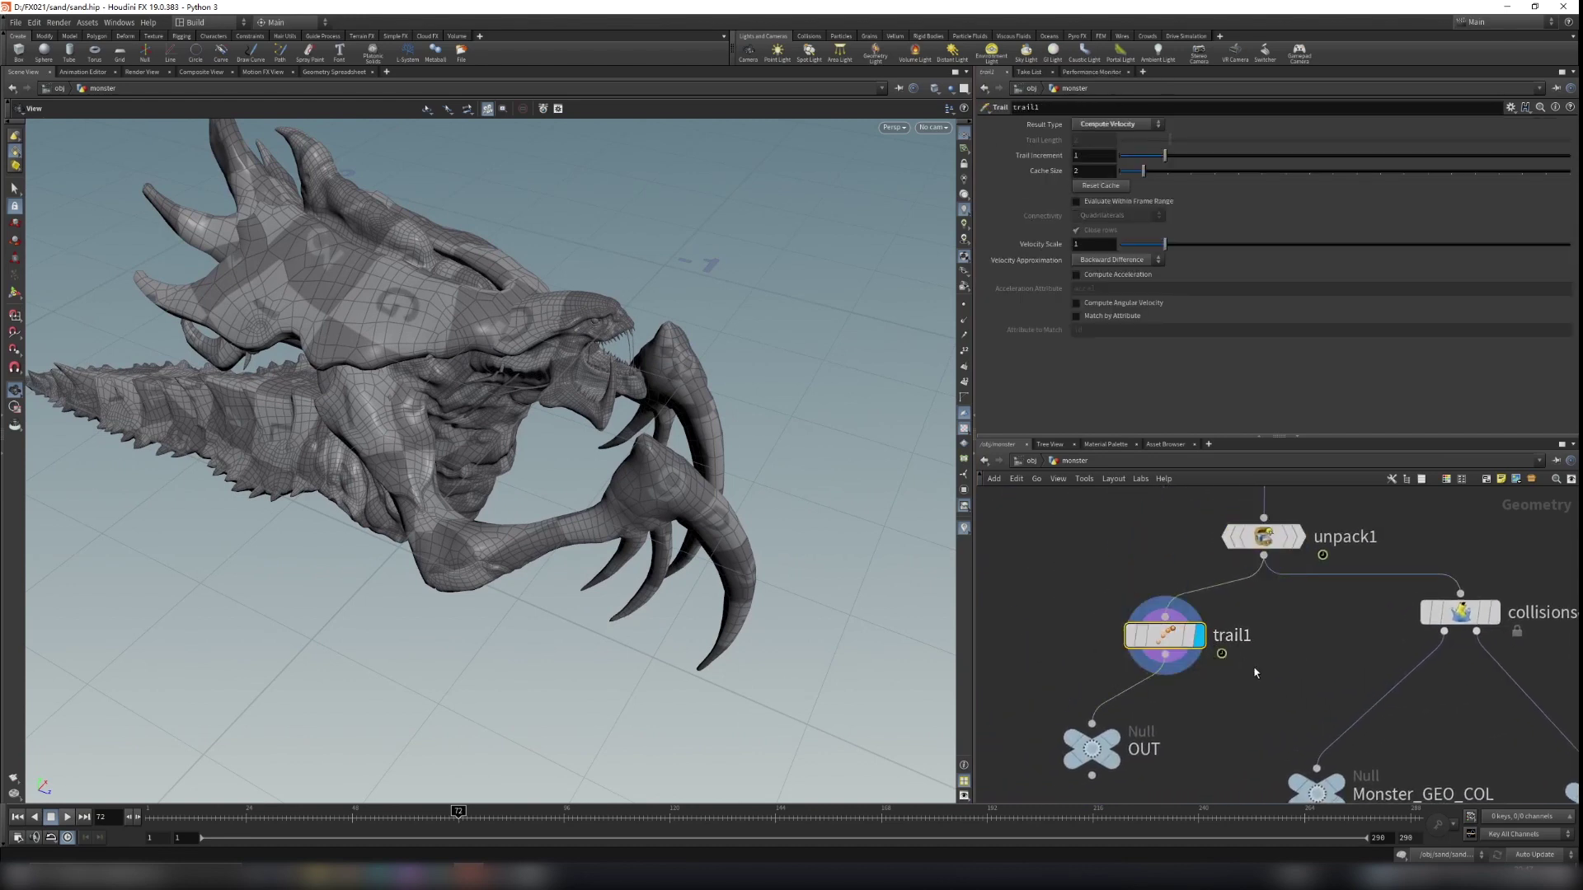
pyautogui.click(1105, 125)
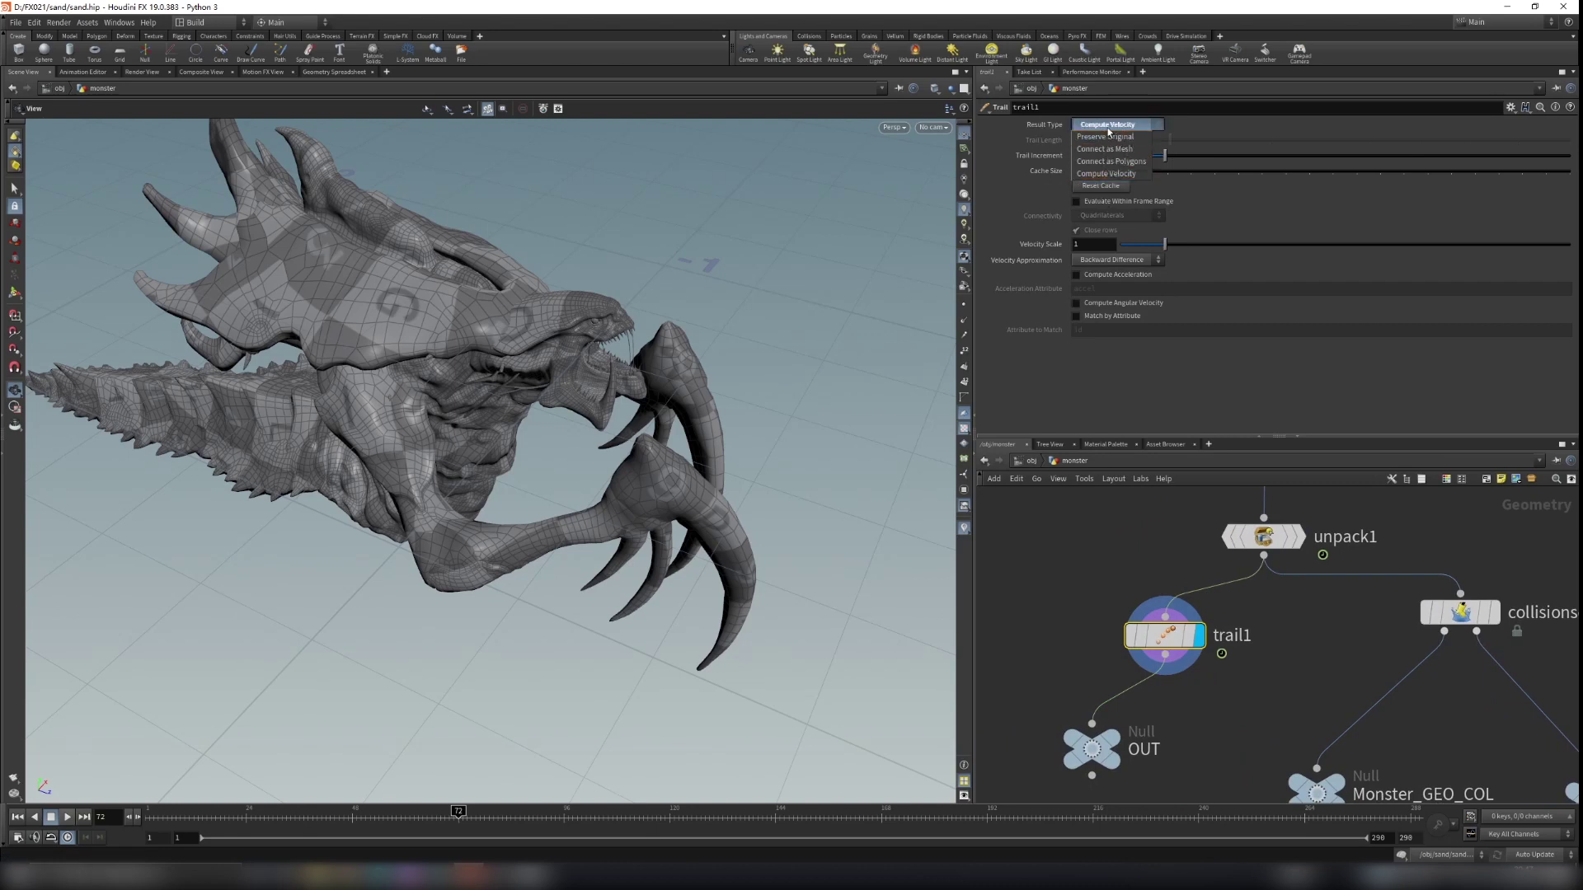
pyautogui.click(1115, 125)
# Show the point velocity vectors on the trail1 output and view the monster from the side
pyautogui.moveTo(660, 510); pyautogui.dragTo(973, 334)
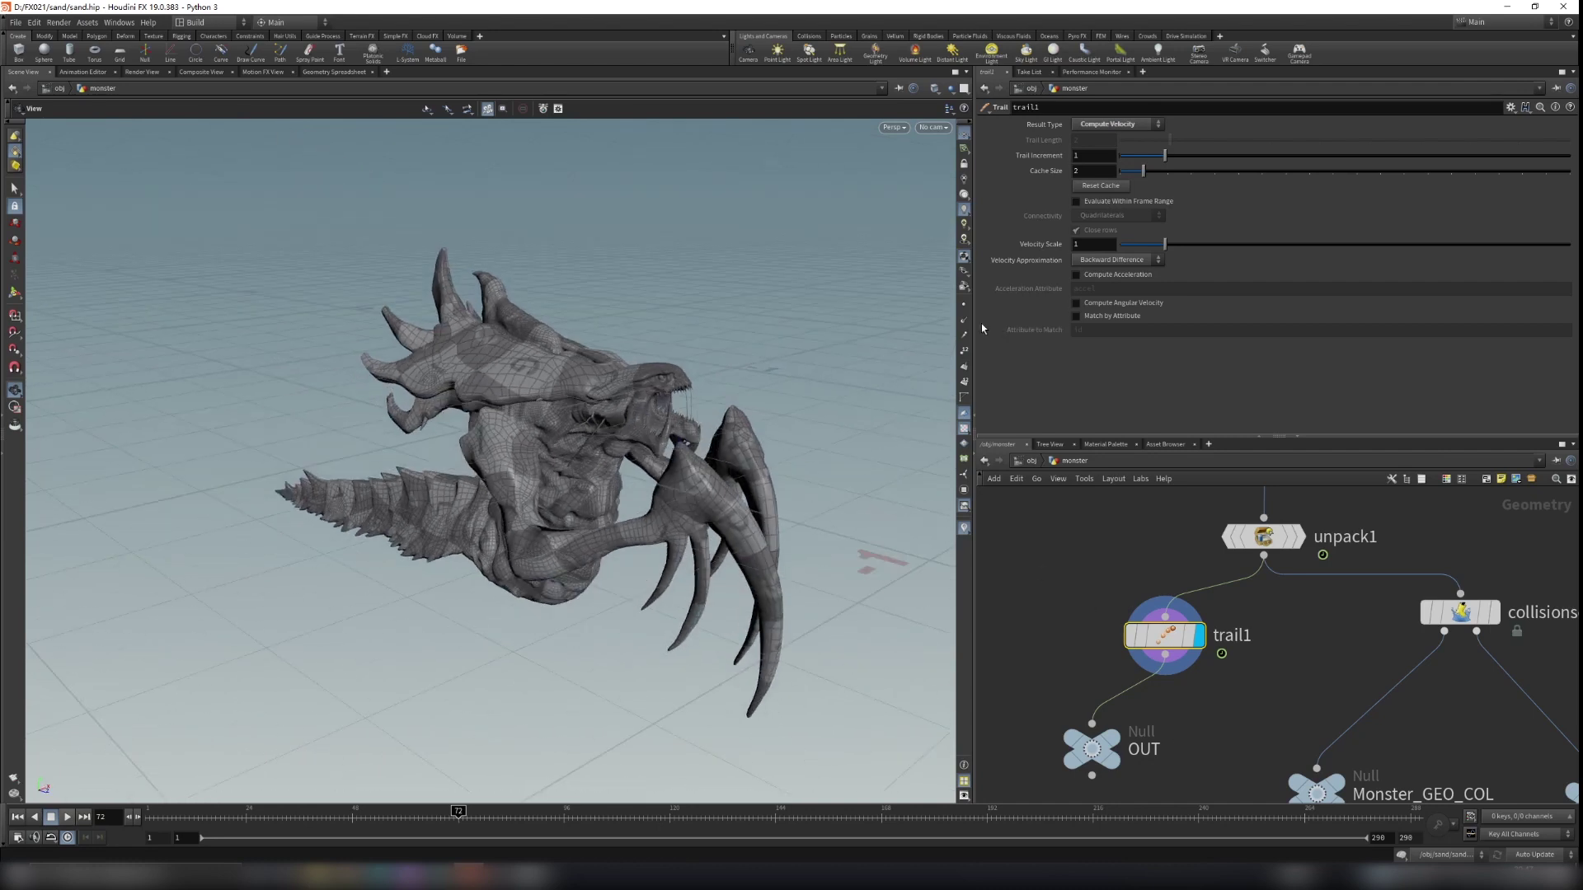
pyautogui.click(966, 336)
pyautogui.moveTo(775, 433); pyautogui.dragTo(838, 417)
pyautogui.moveTo(534, 470); pyautogui.dragTo(546, 504, button='right')
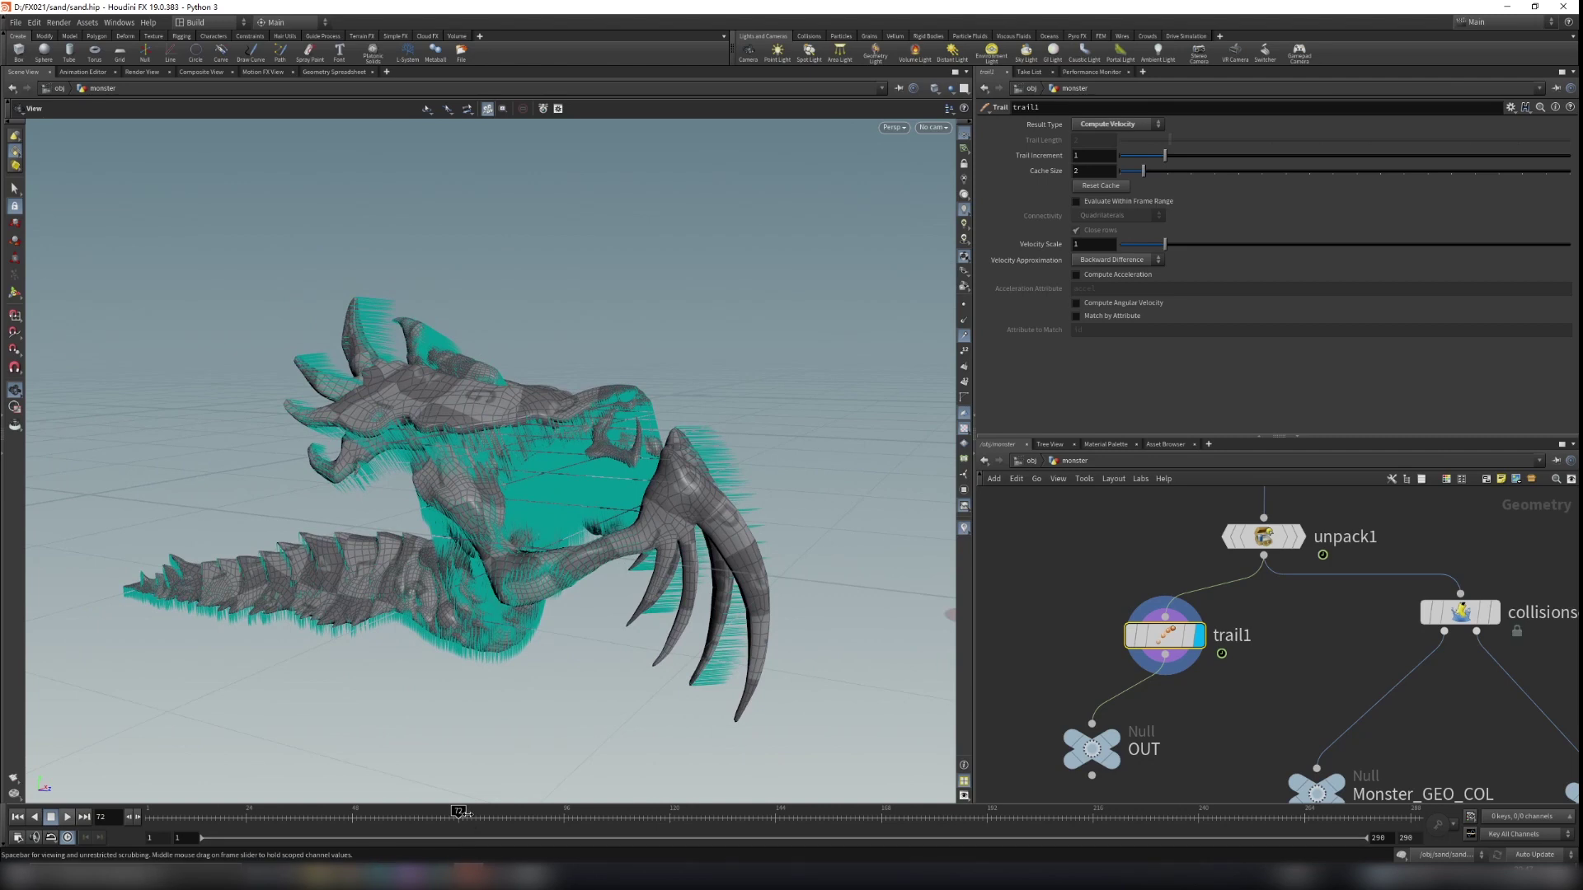
# Scrub the timeline to frame 103 and examine the velocity vectors on the monster from several angles
pyautogui.moveTo(466, 814); pyautogui.dragTo(597, 813)
pyautogui.moveTo(779, 441); pyautogui.dragTo(809, 463, button='right')
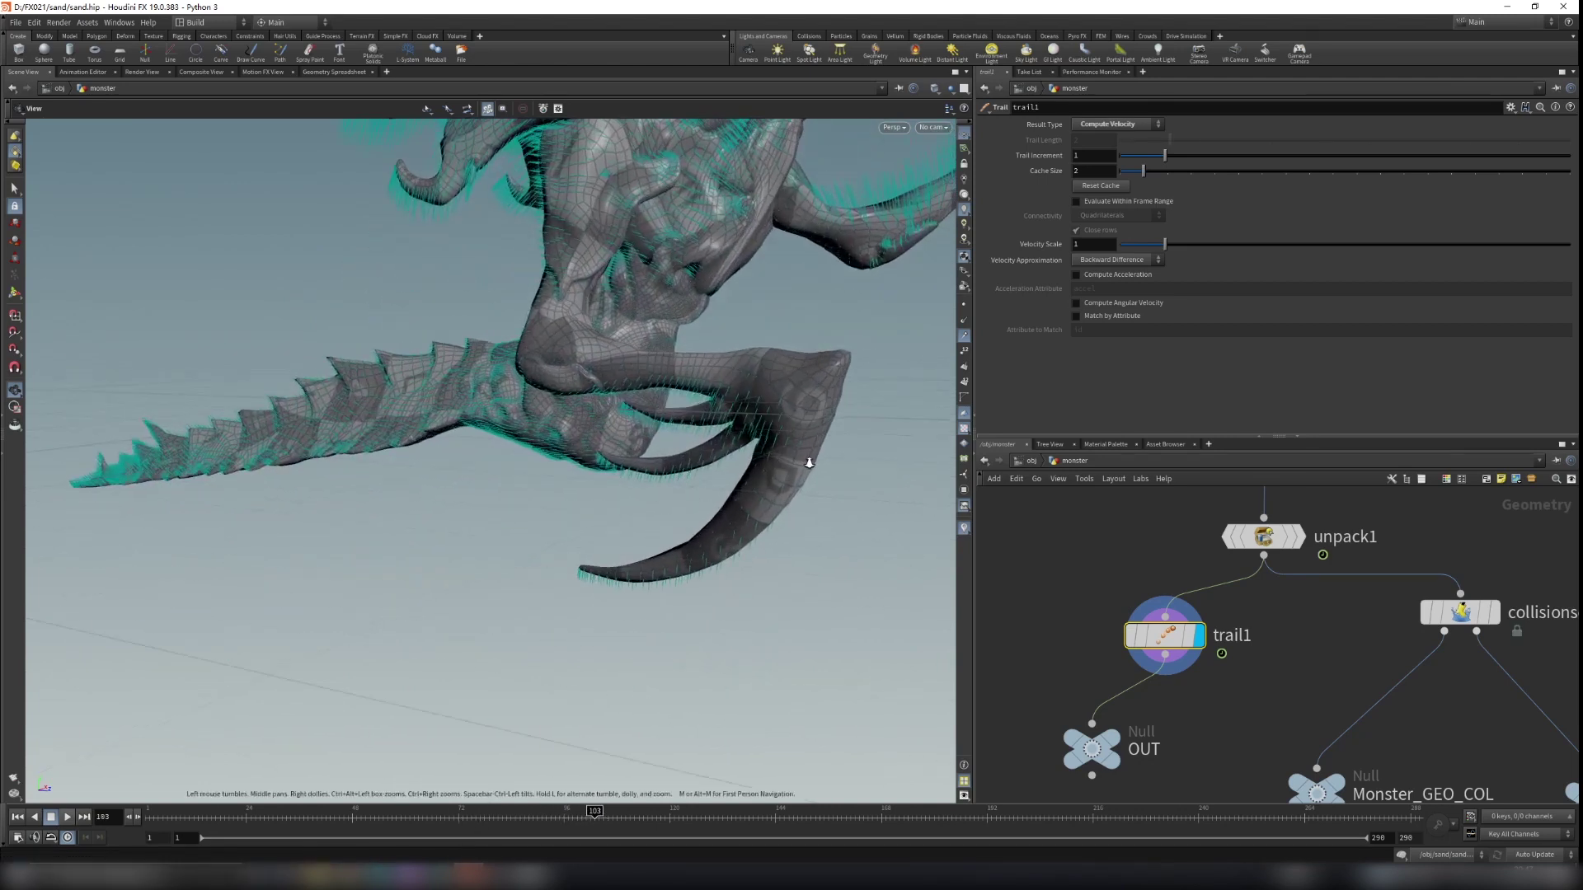
pyautogui.moveTo(809, 462); pyautogui.dragTo(390, 513)
pyautogui.moveTo(717, 456); pyautogui.dragTo(611, 551, button='middle')
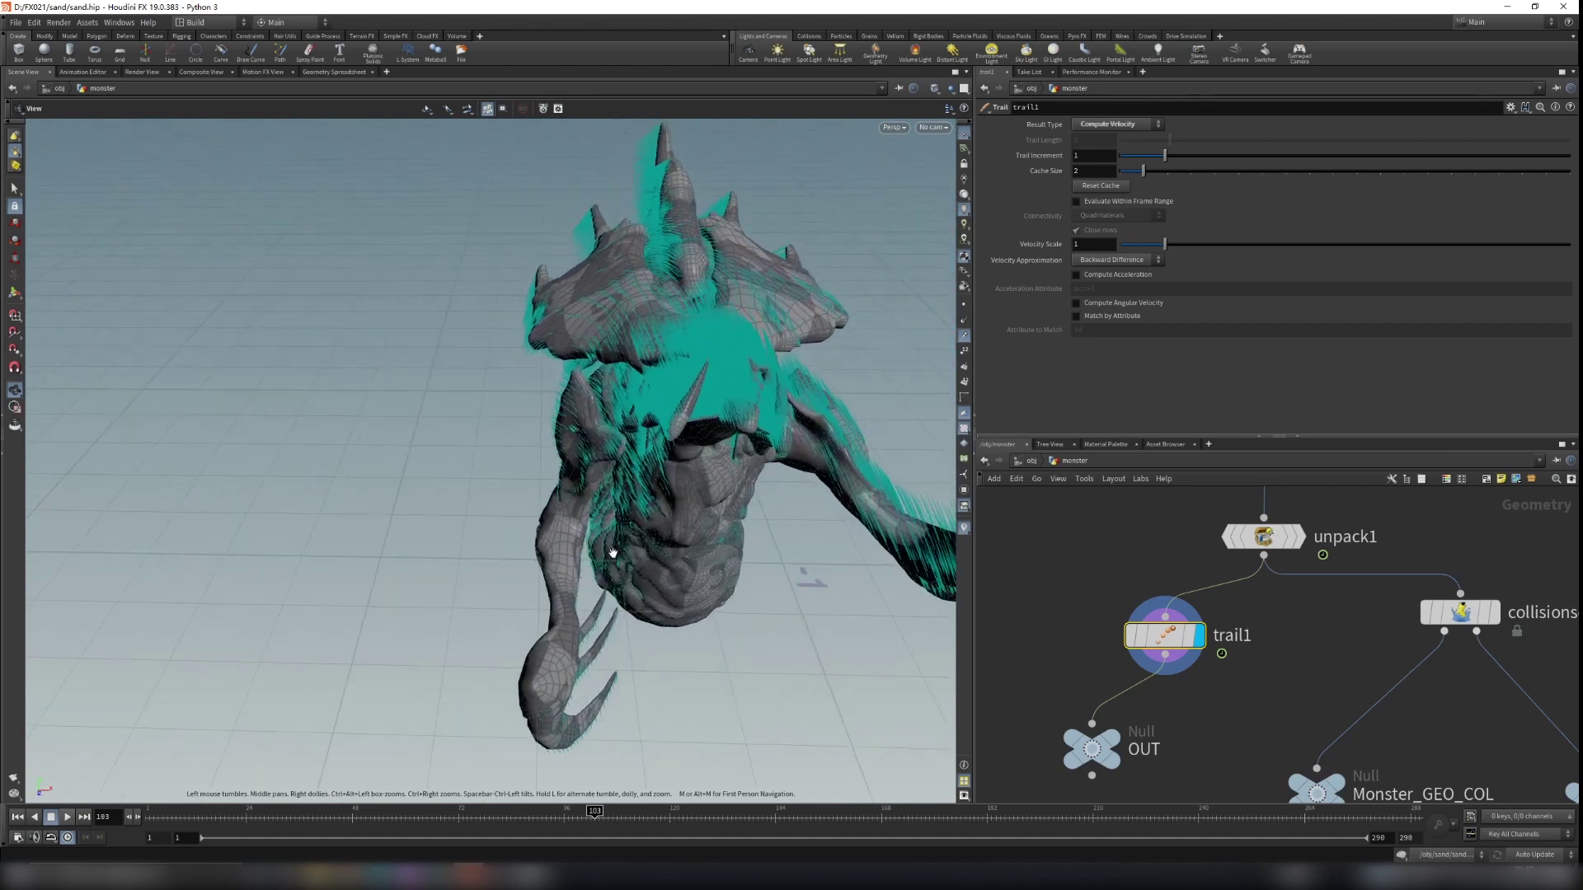
pyautogui.moveTo(611, 552); pyautogui.dragTo(608, 537, button='right')
pyautogui.moveTo(608, 536); pyautogui.dragTo(670, 507)
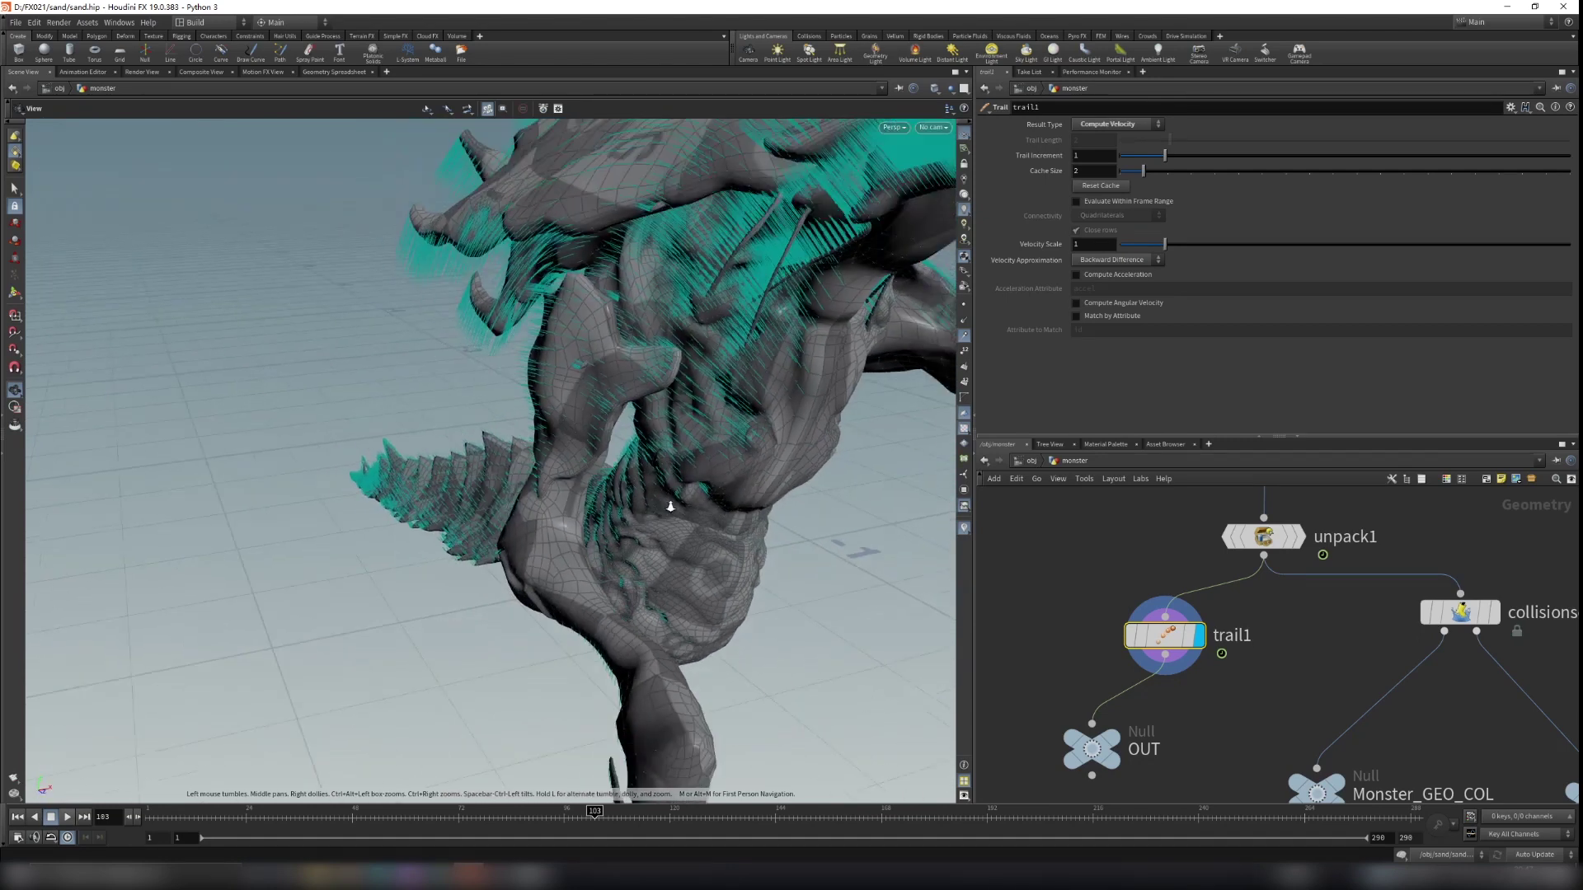
pyautogui.moveTo(670, 507); pyautogui.dragTo(407, 594, button='right')
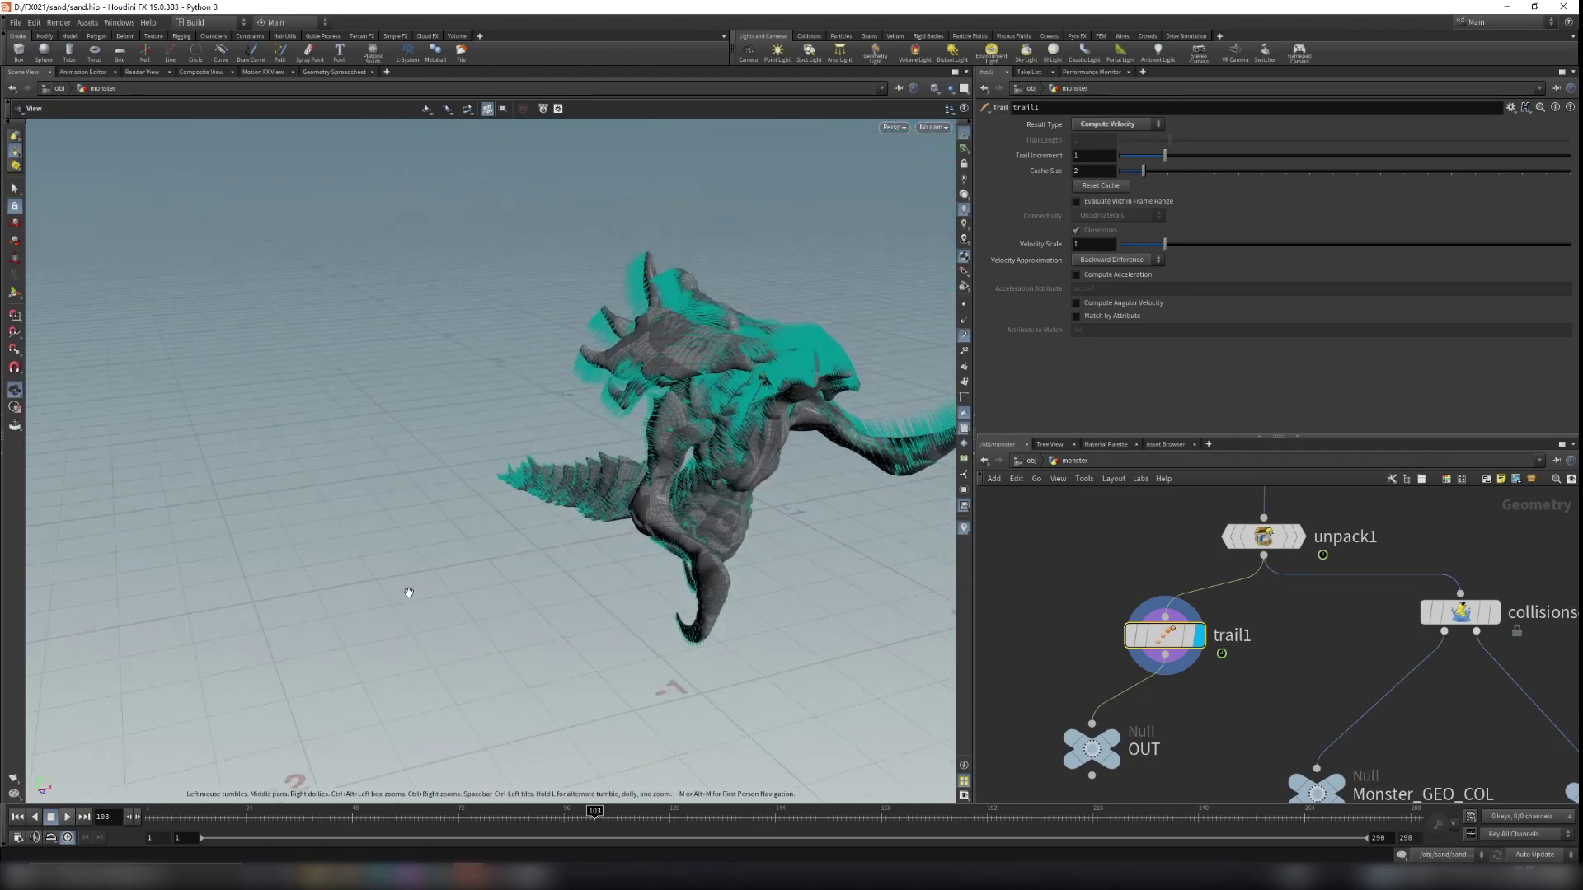
pyautogui.moveTo(407, 594); pyautogui.dragTo(711, 364)
pyautogui.moveTo(711, 364); pyautogui.dragTo(760, 361, button='right')
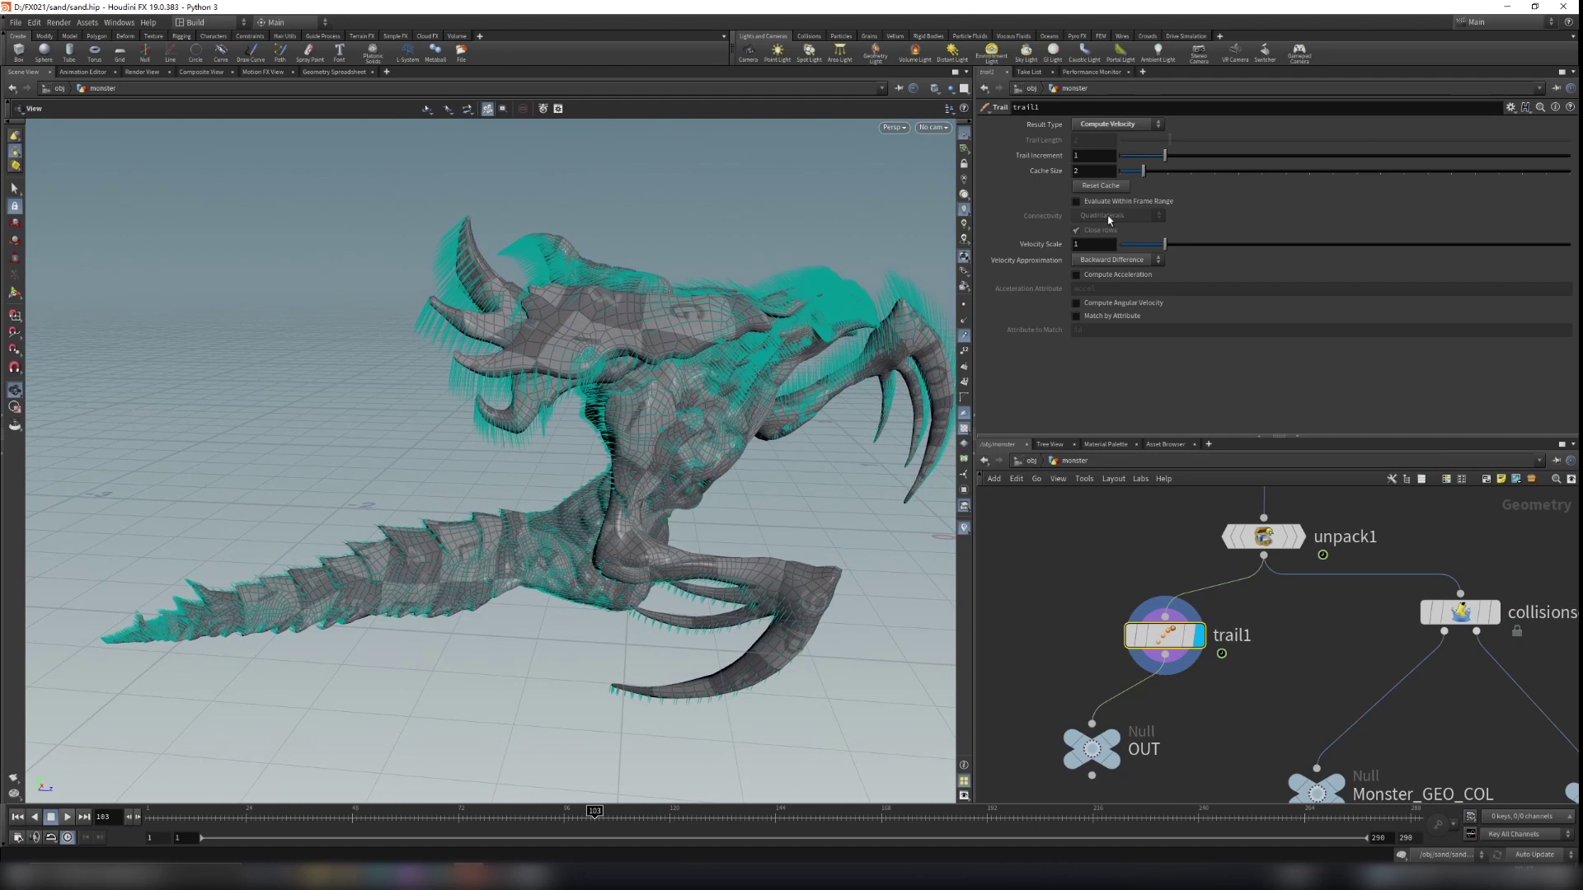
# Hide the velocity vectors and display the OUT null below trail1, viewing the monster from the front
pyautogui.click(965, 337)
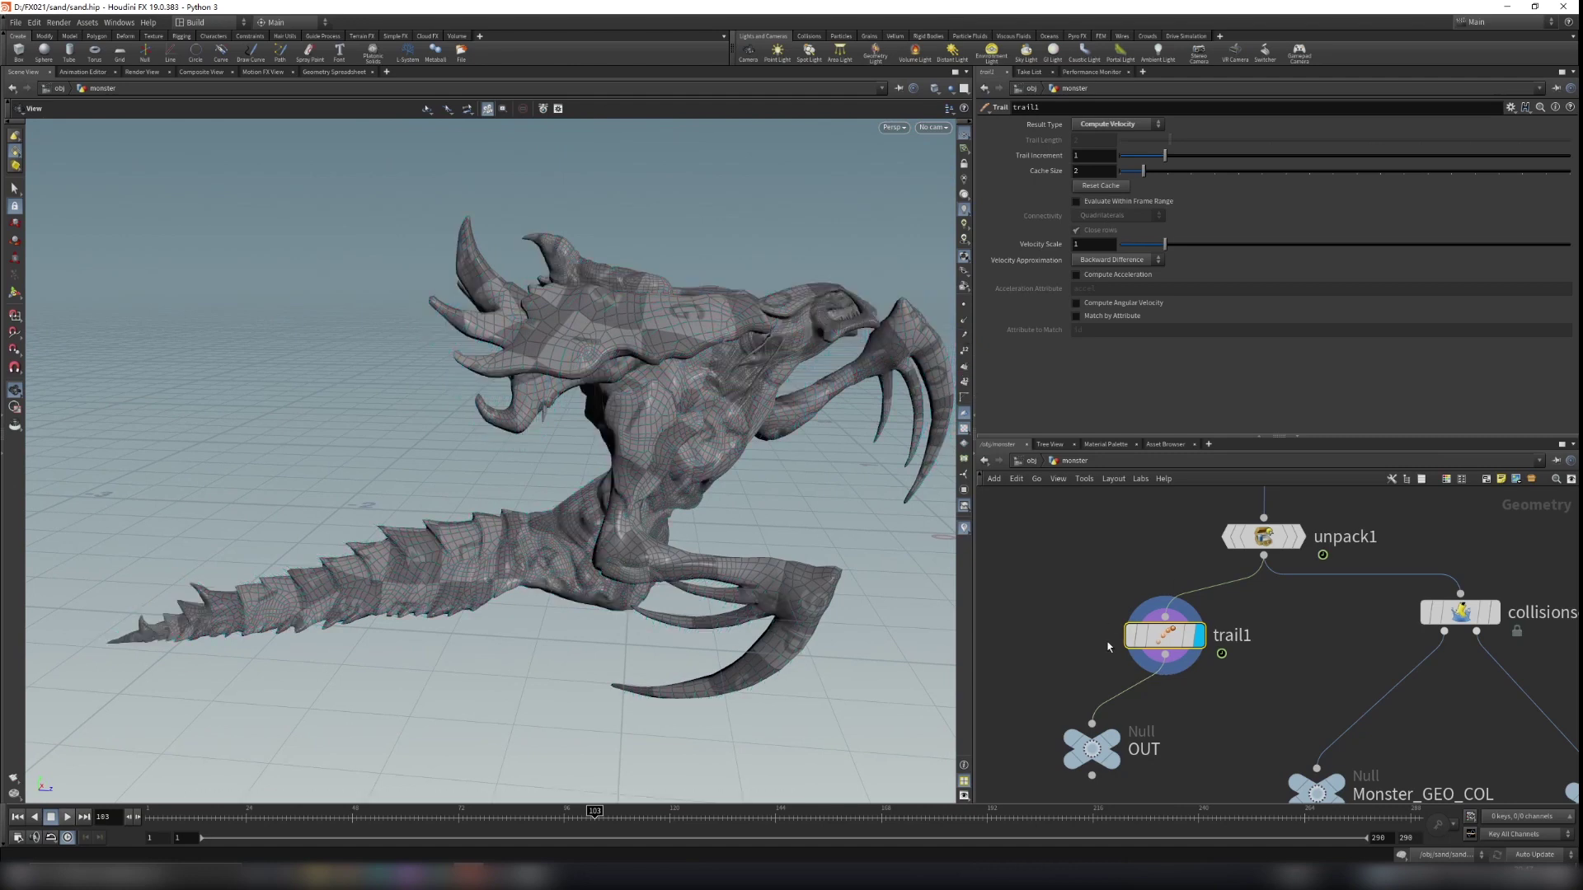
pyautogui.moveTo(1115, 708); pyautogui.dragTo(1166, 596, button='middle')
pyautogui.click(1189, 595)
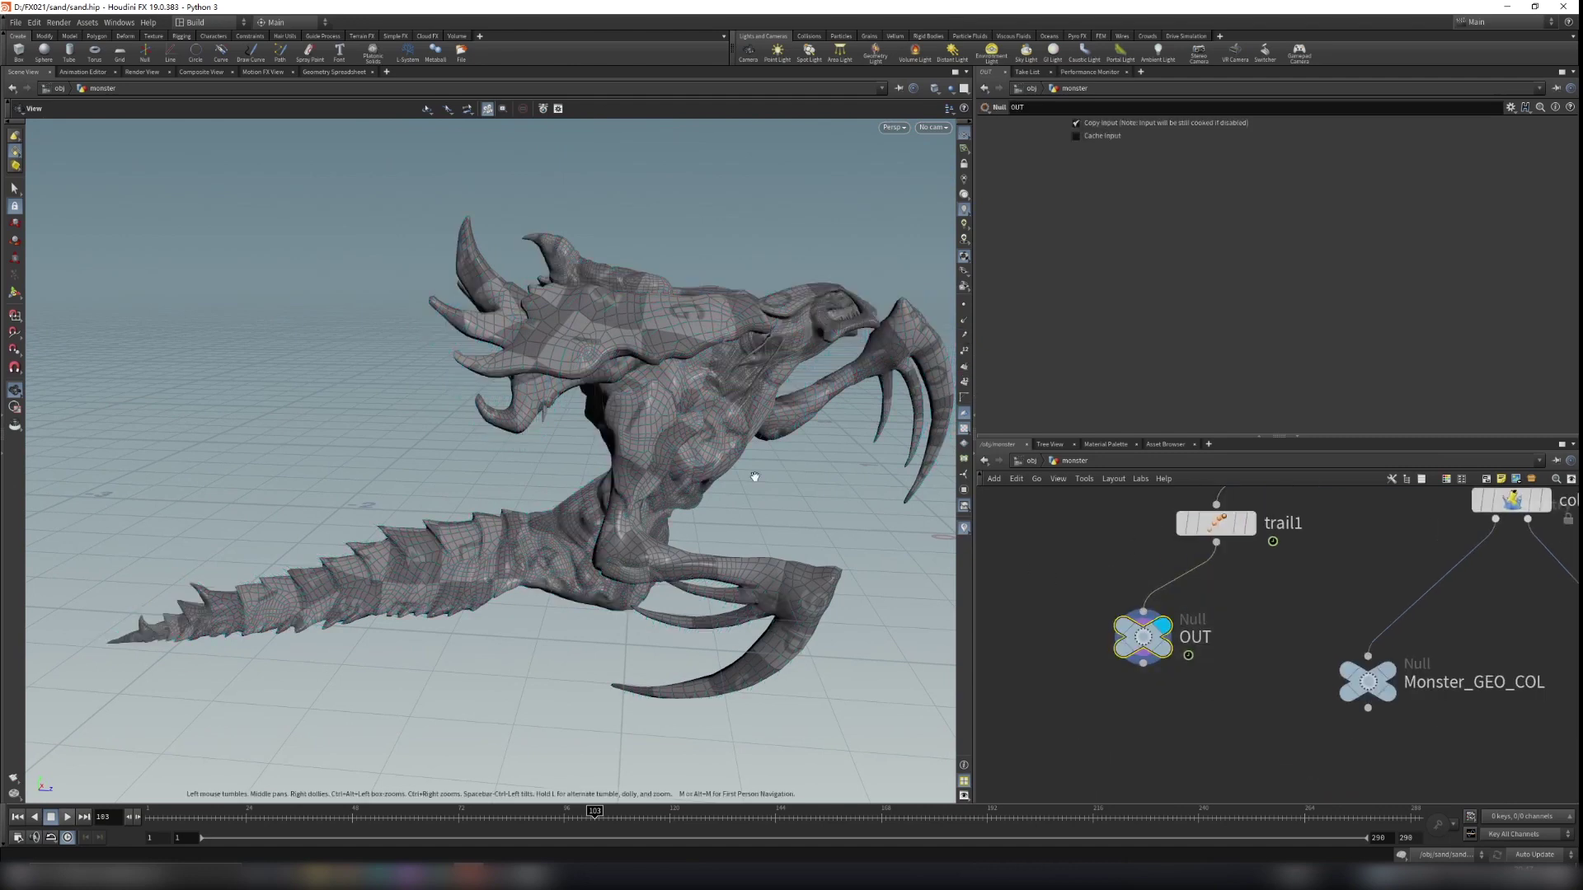
pyautogui.moveTo(754, 477); pyautogui.dragTo(700, 486, button='right')
pyautogui.moveTo(700, 486); pyautogui.dragTo(495, 532)
pyautogui.scroll(-4, 1424, 541)
pyautogui.moveTo(1424, 541); pyautogui.dragTo(1181, 636, button='middle')
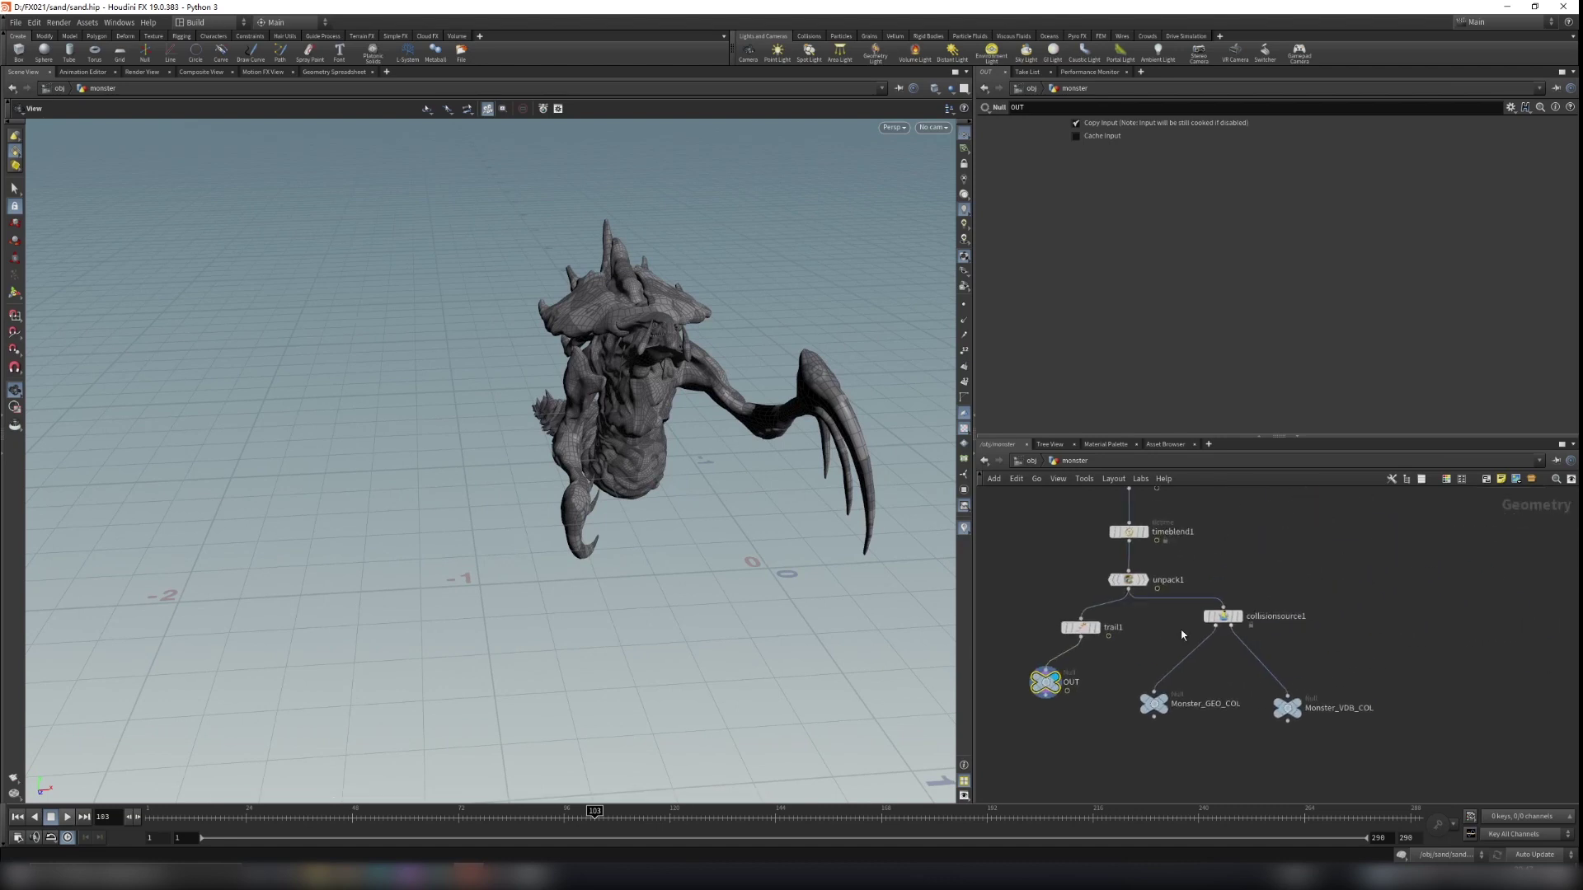
# Select collisionsource1 to review its Volume settings and examine the monster's head and body up close
pyautogui.scroll(3, 1181, 635)
pyautogui.moveTo(1212, 581); pyautogui.dragTo(1093, 593)
pyautogui.scroll(3, 666, 458)
pyautogui.scroll(3, 667, 457)
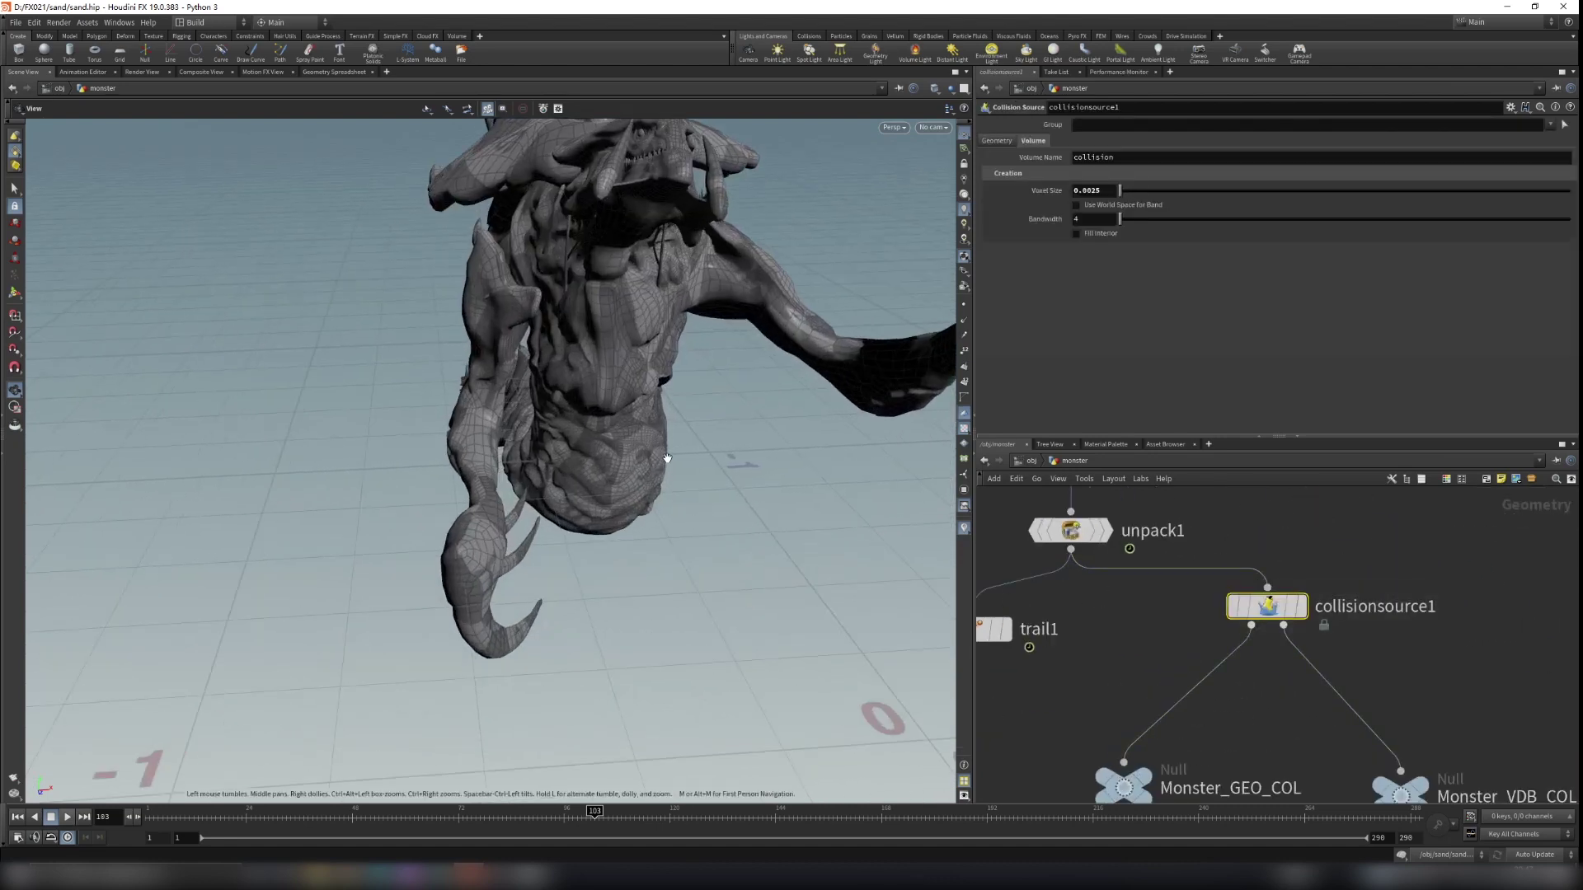
pyautogui.moveTo(691, 447); pyautogui.dragTo(655, 490, button='middle')
pyautogui.scroll(-1, 657, 492)
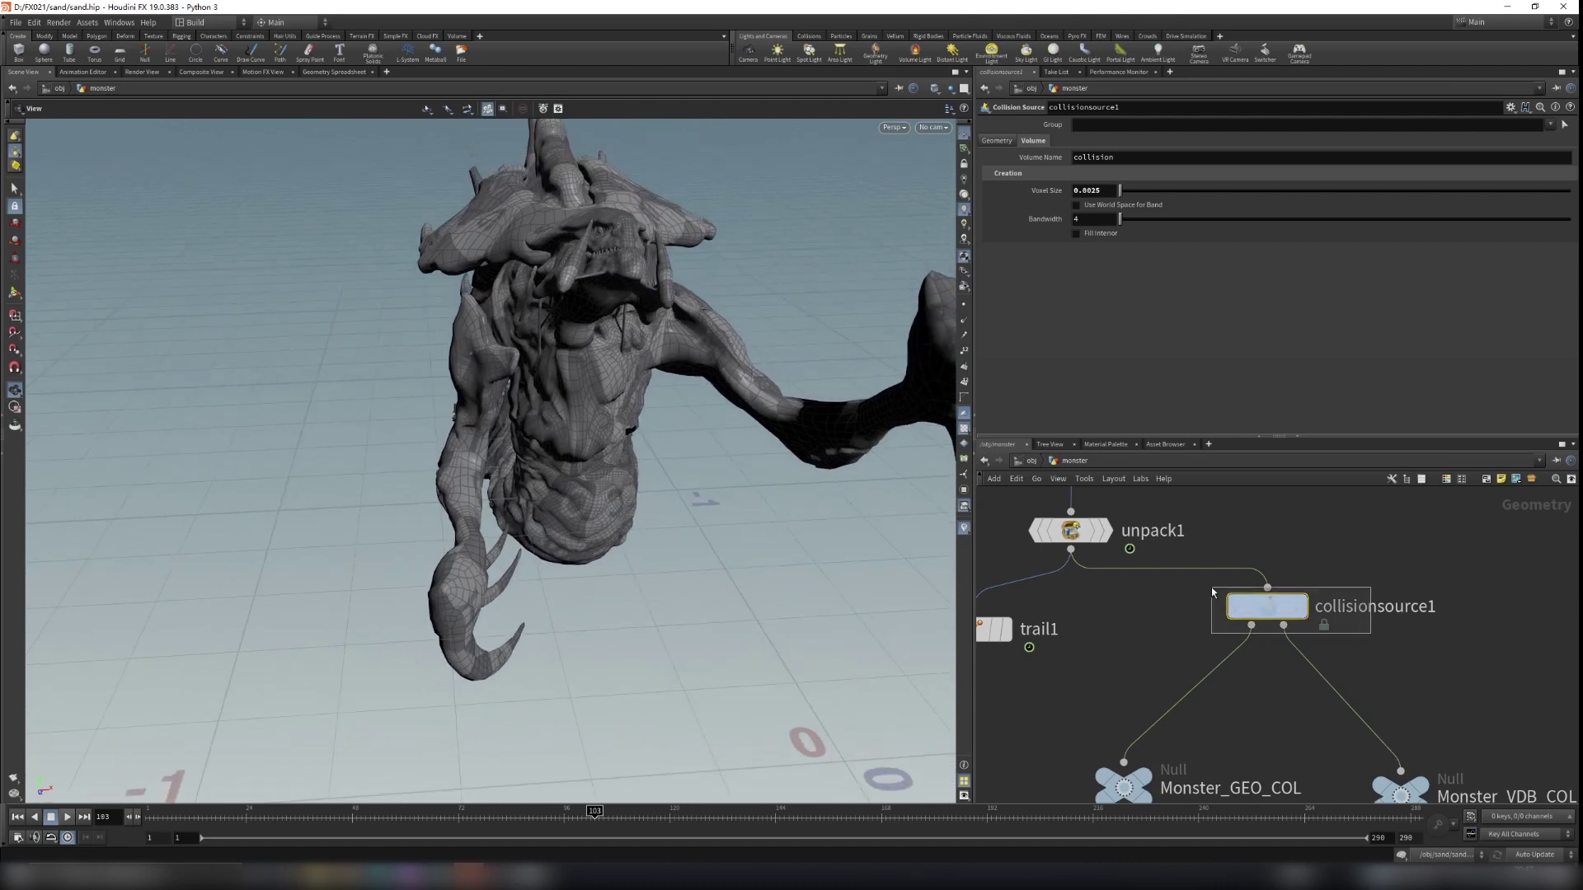
pyautogui.moveTo(1311, 610)
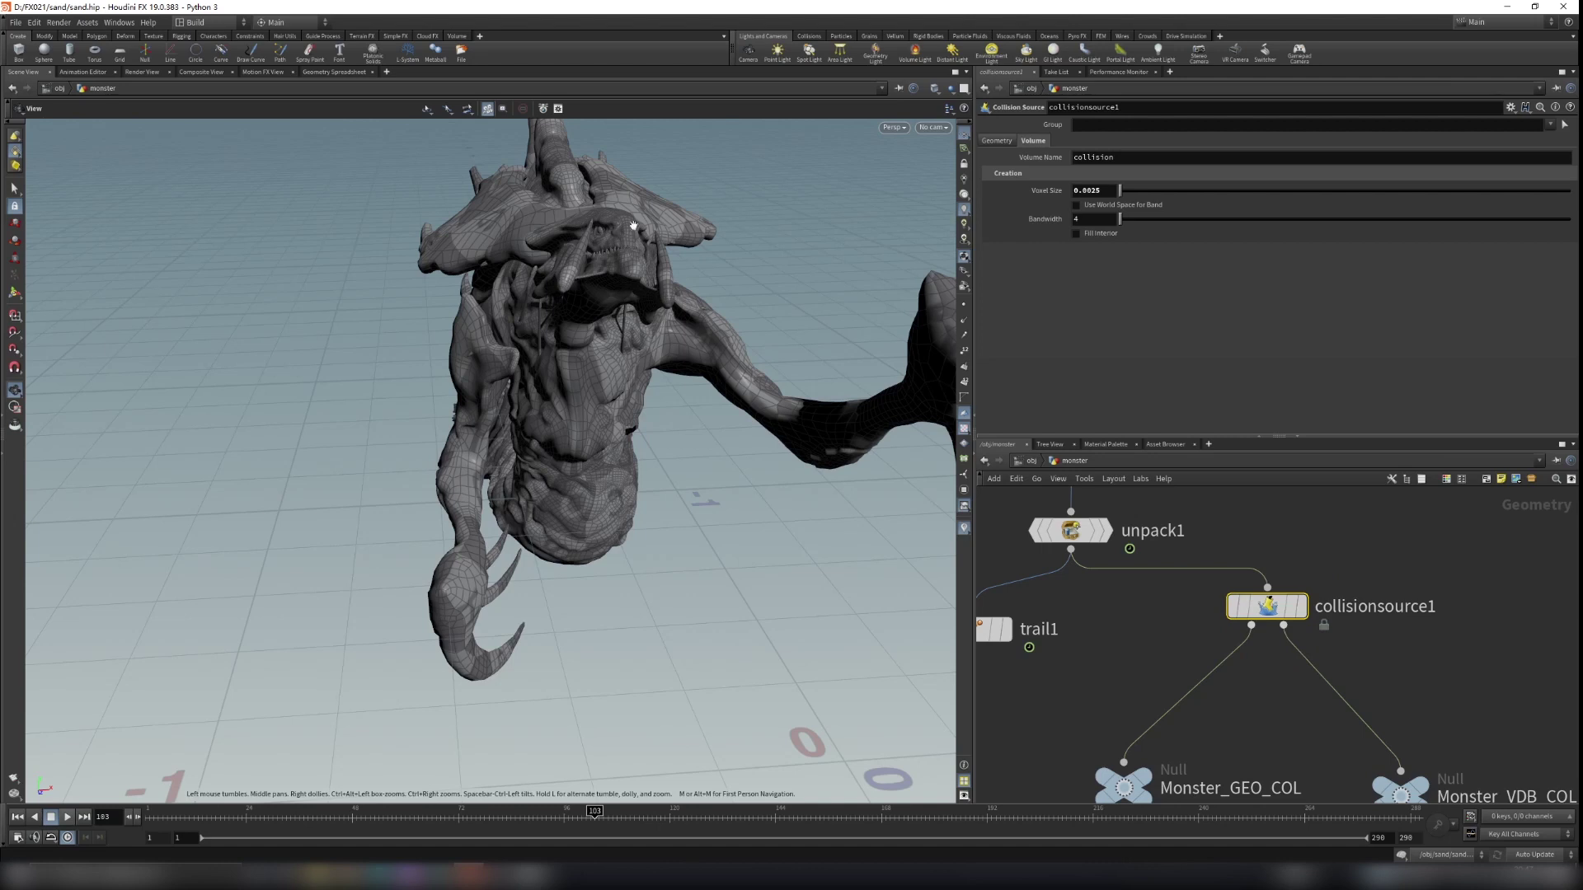
pyautogui.moveTo(726, 364); pyautogui.dragTo(297, 585)
pyautogui.scroll(3, 296, 585)
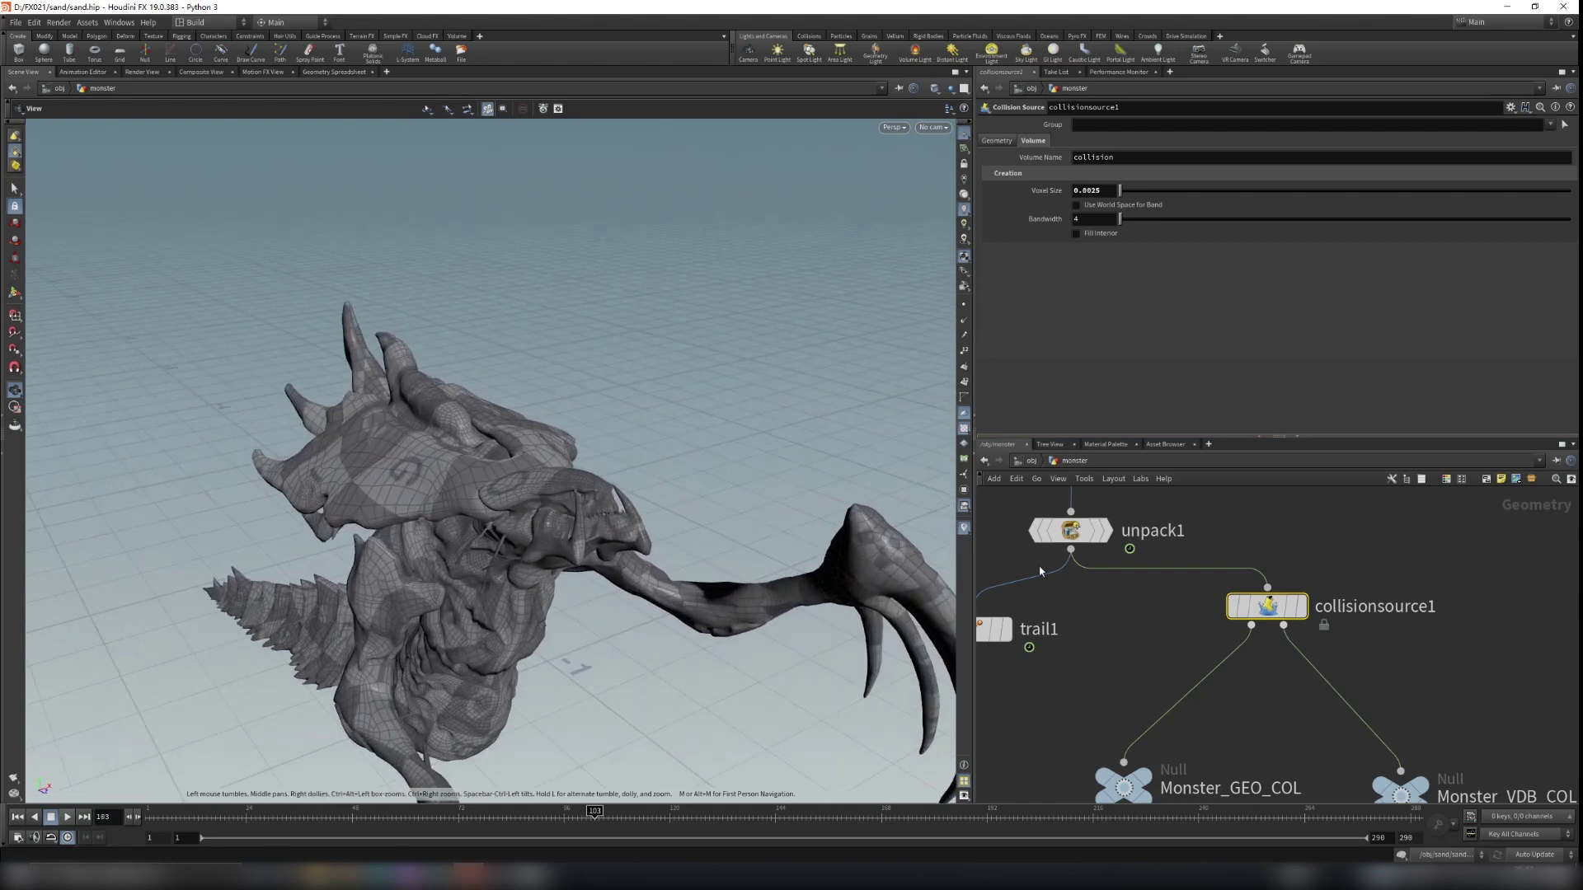
# Display the collisionsource1 output, review its Geometry and Volume settings, and examine the monster from the side
pyautogui.moveTo(1296, 610)
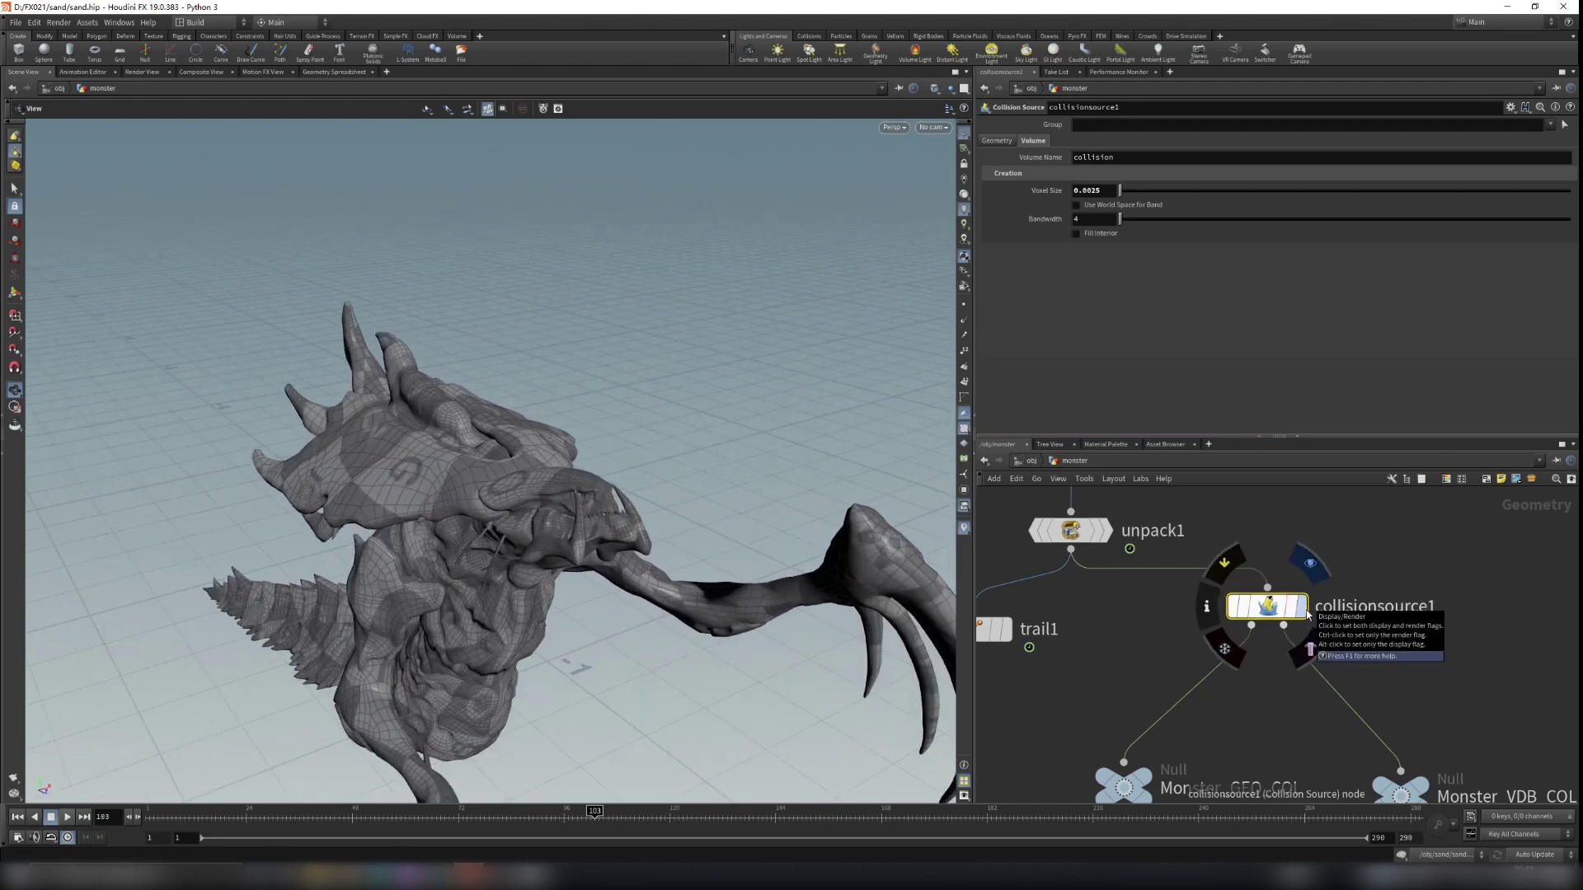
pyautogui.click(1310, 563)
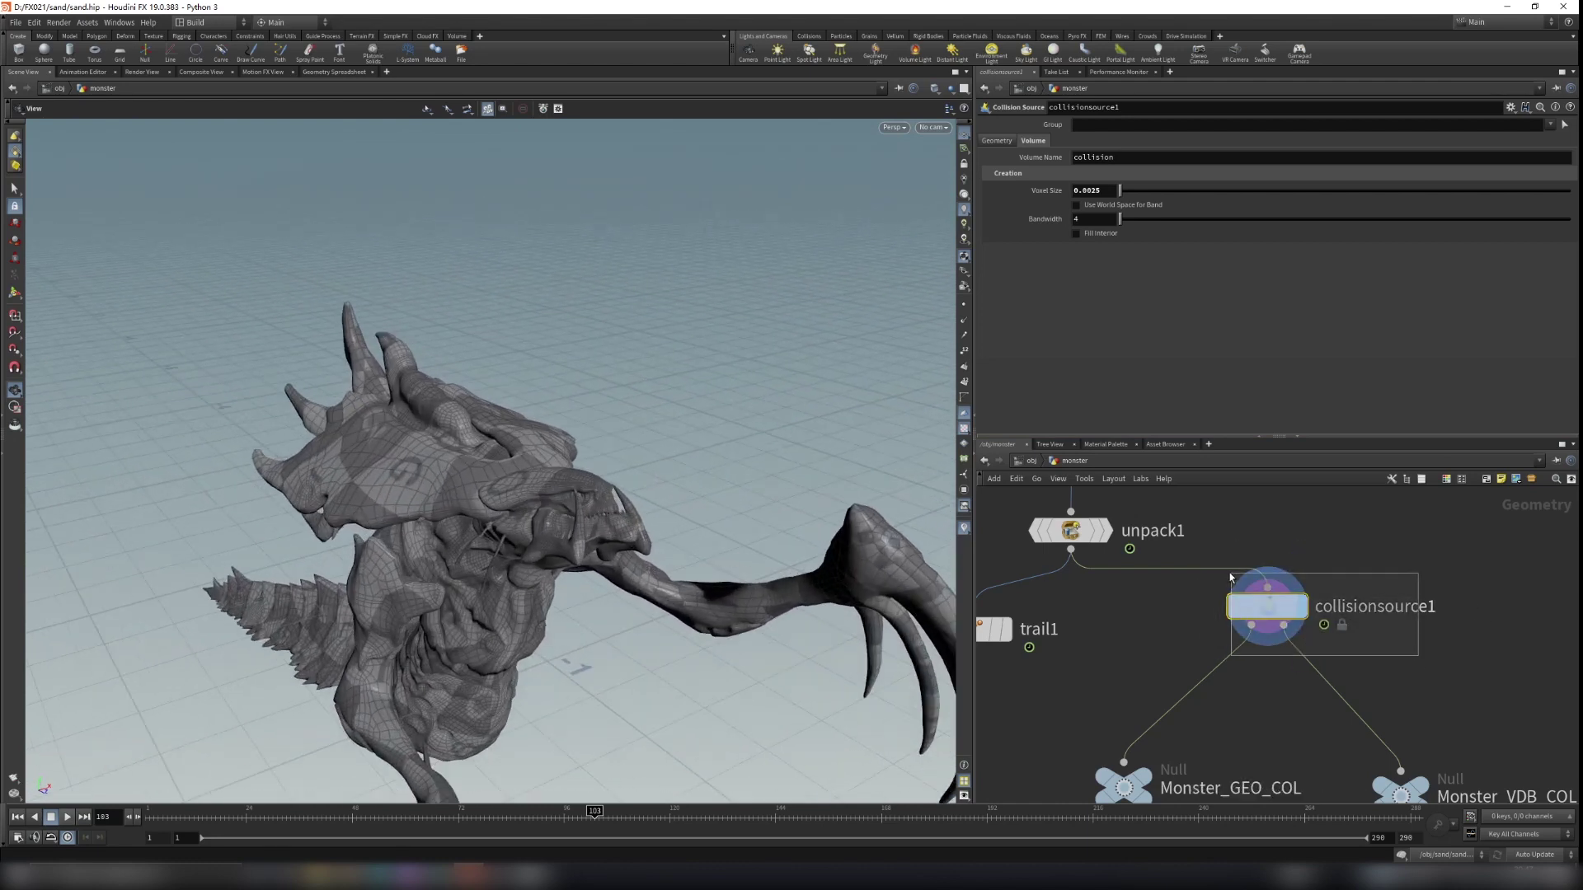
pyautogui.click(995, 141)
pyautogui.click(1033, 141)
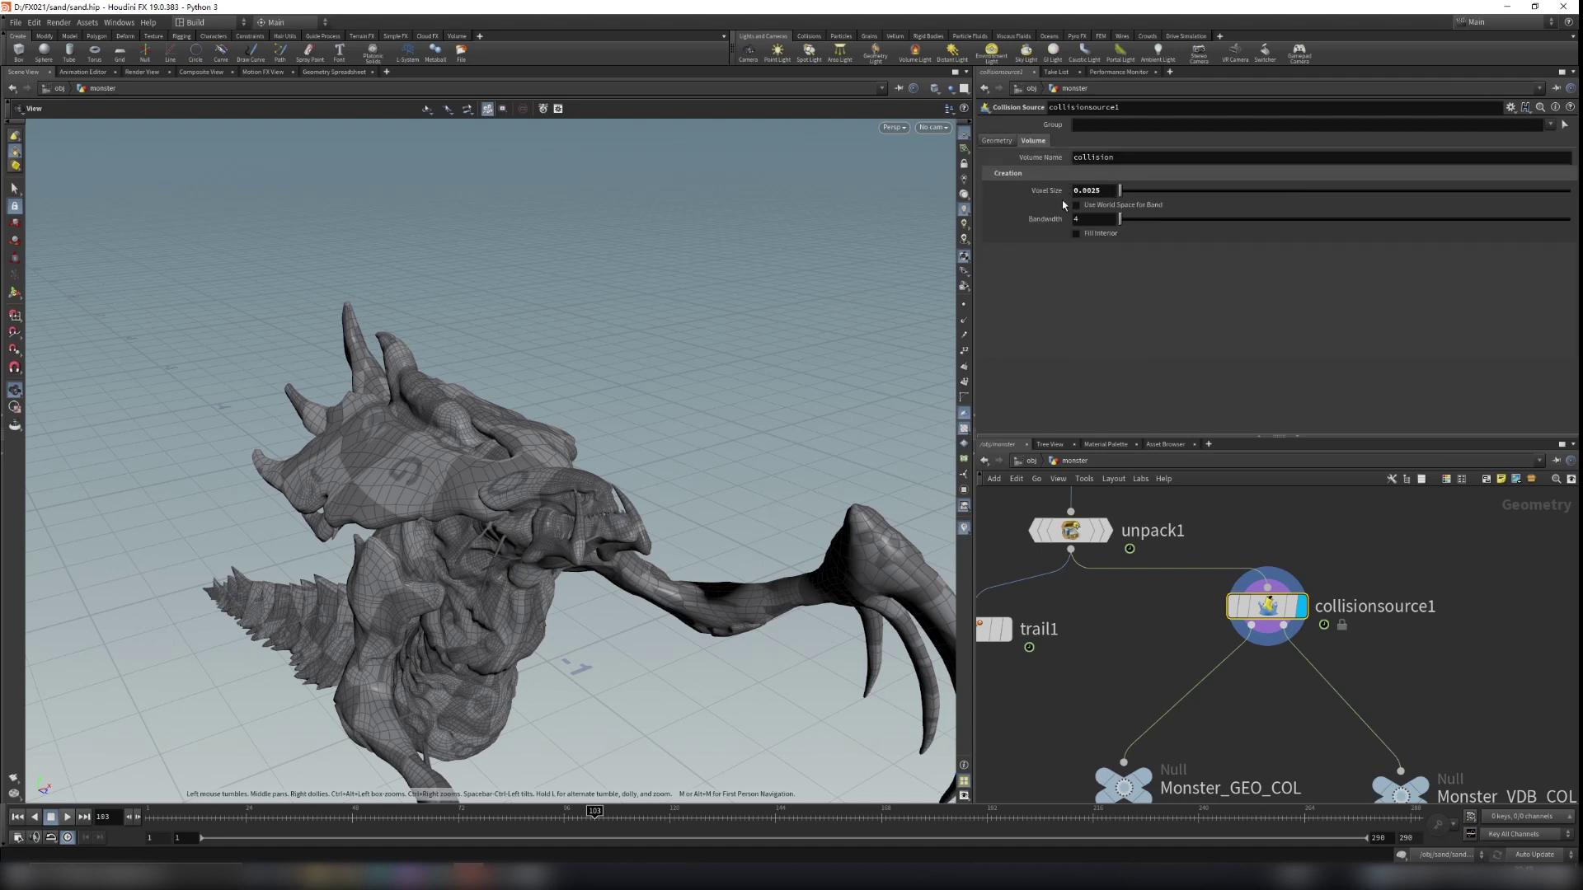
pyautogui.moveTo(496, 626); pyautogui.dragTo(673, 486)
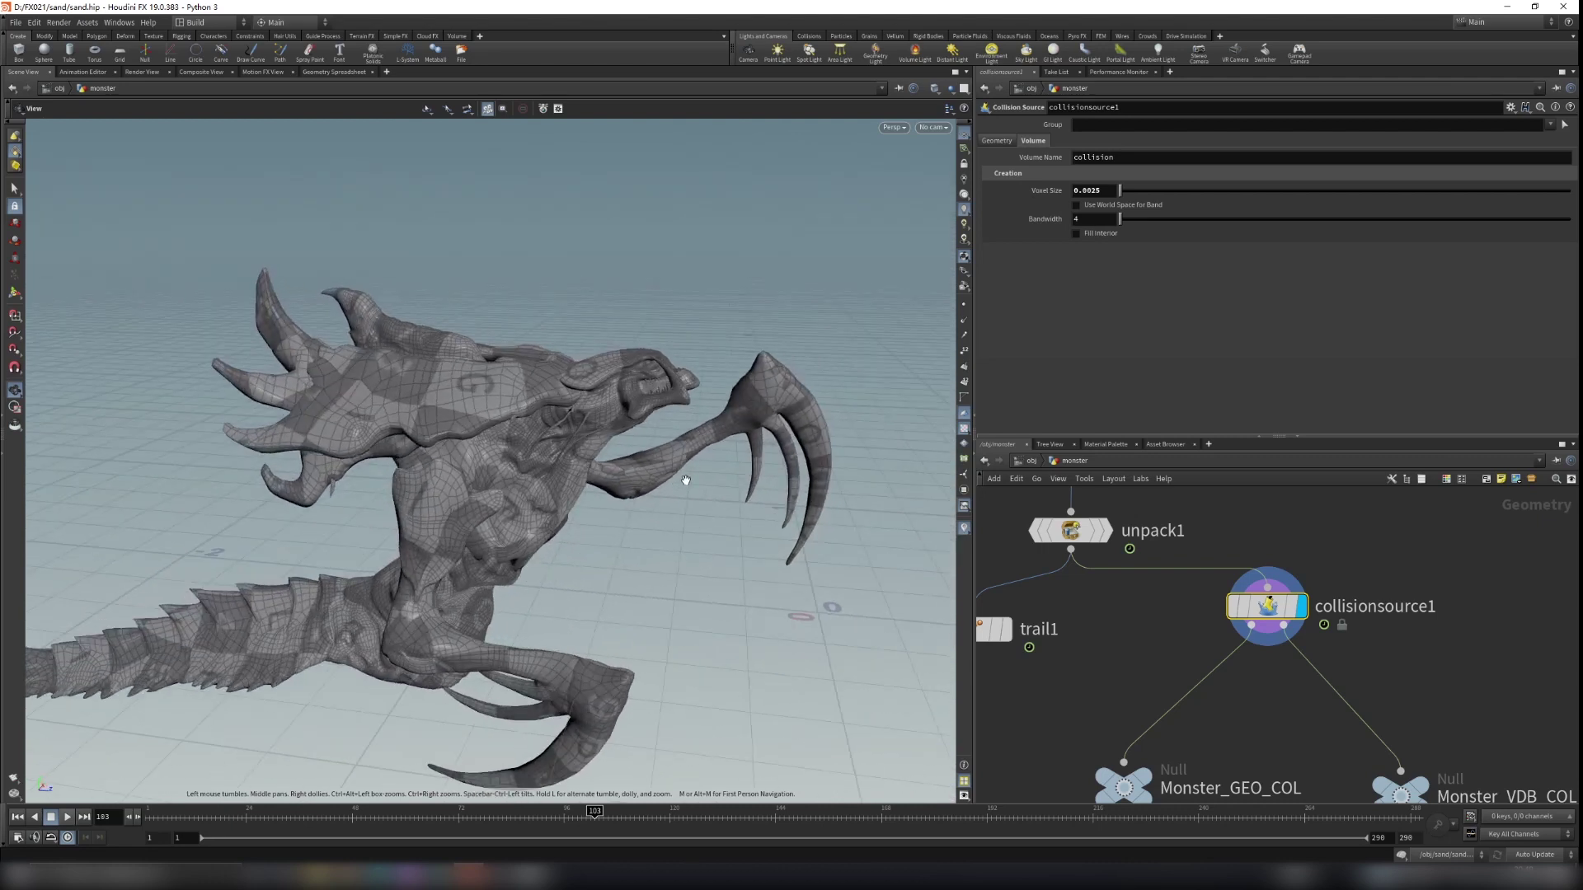
# Display the Monster_VDB_COL null and examine the monster's VDB collision surface up close from the side and front
pyautogui.scroll(-3, 686, 480)
pyautogui.moveTo(1262, 710); pyautogui.dragTo(1159, 590, button='middle')
pyautogui.moveTo(1325, 666)
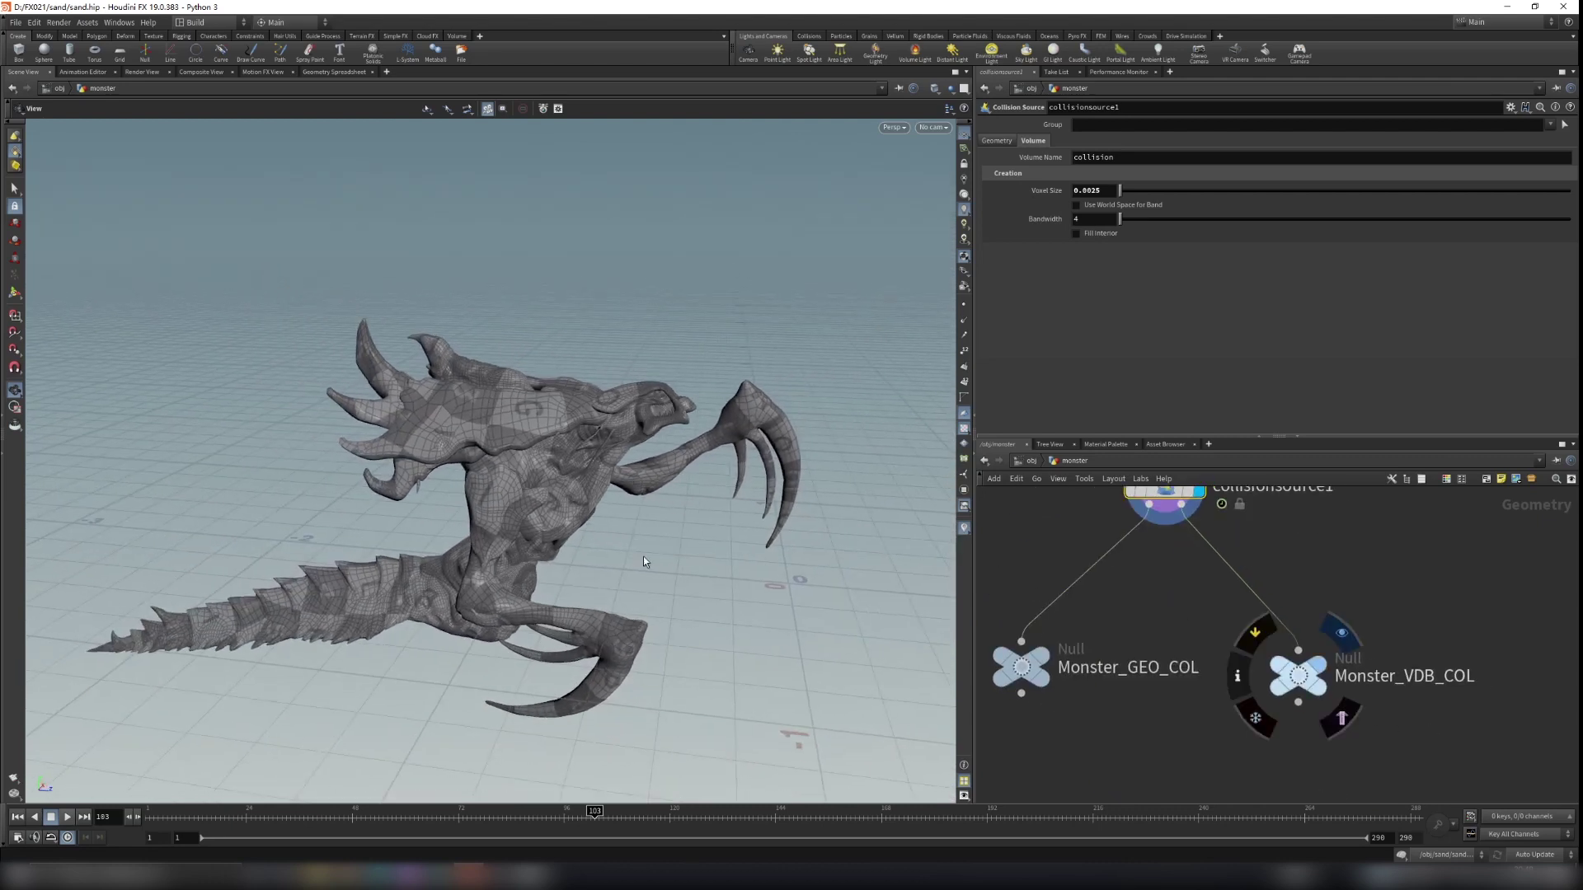
pyautogui.click(1341, 633)
pyautogui.scroll(6, 710, 398)
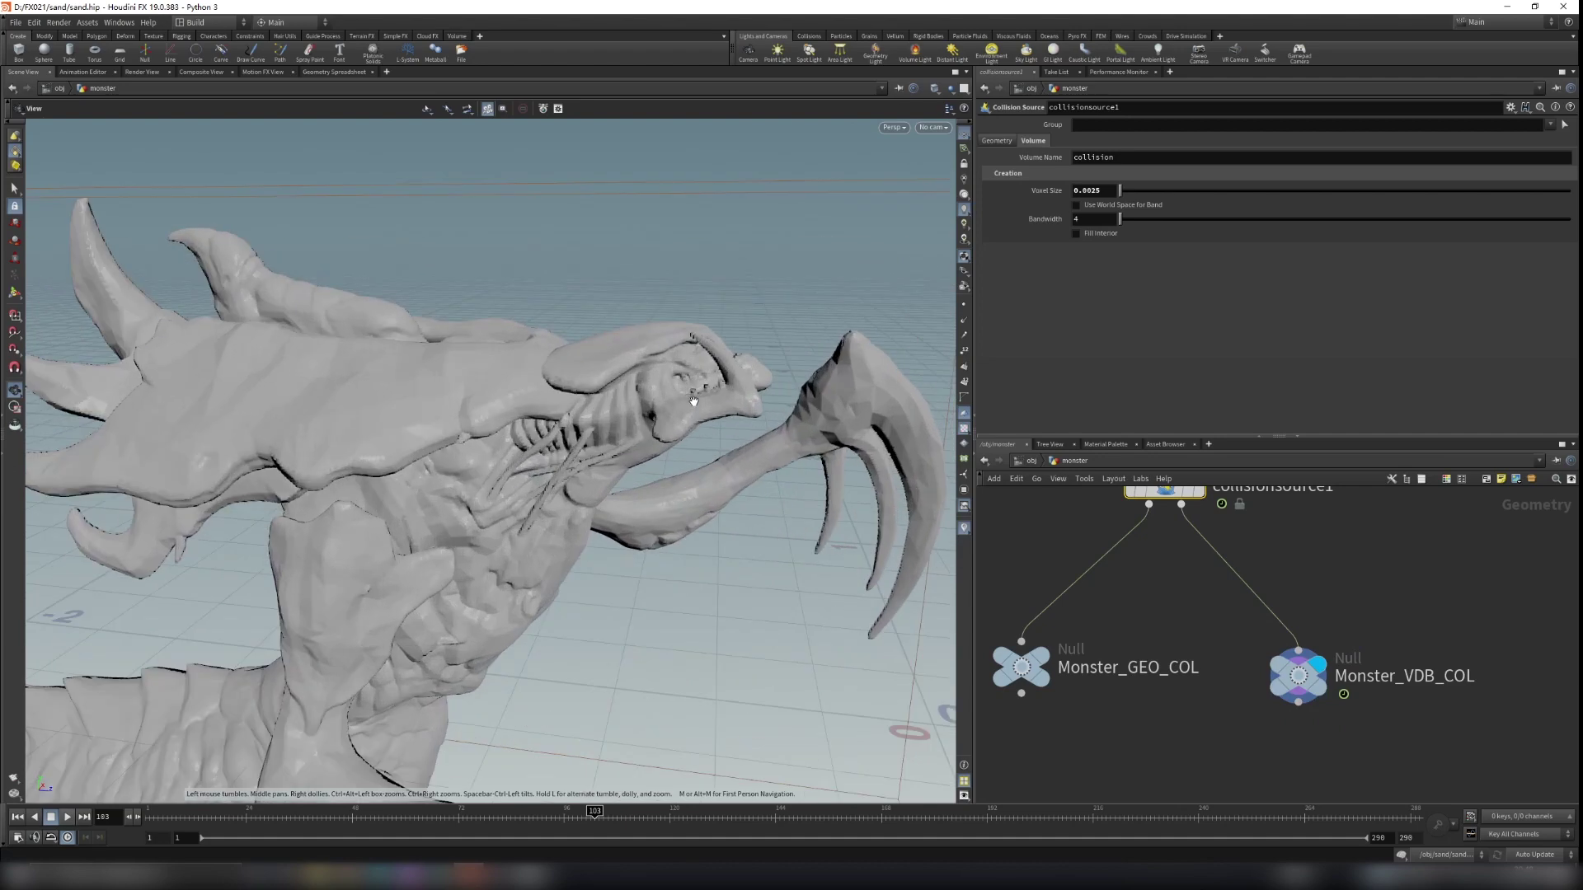
pyautogui.moveTo(710, 398); pyautogui.dragTo(783, 487)
pyautogui.moveTo(1133, 718); pyautogui.dragTo(1256, 722, button='middle')
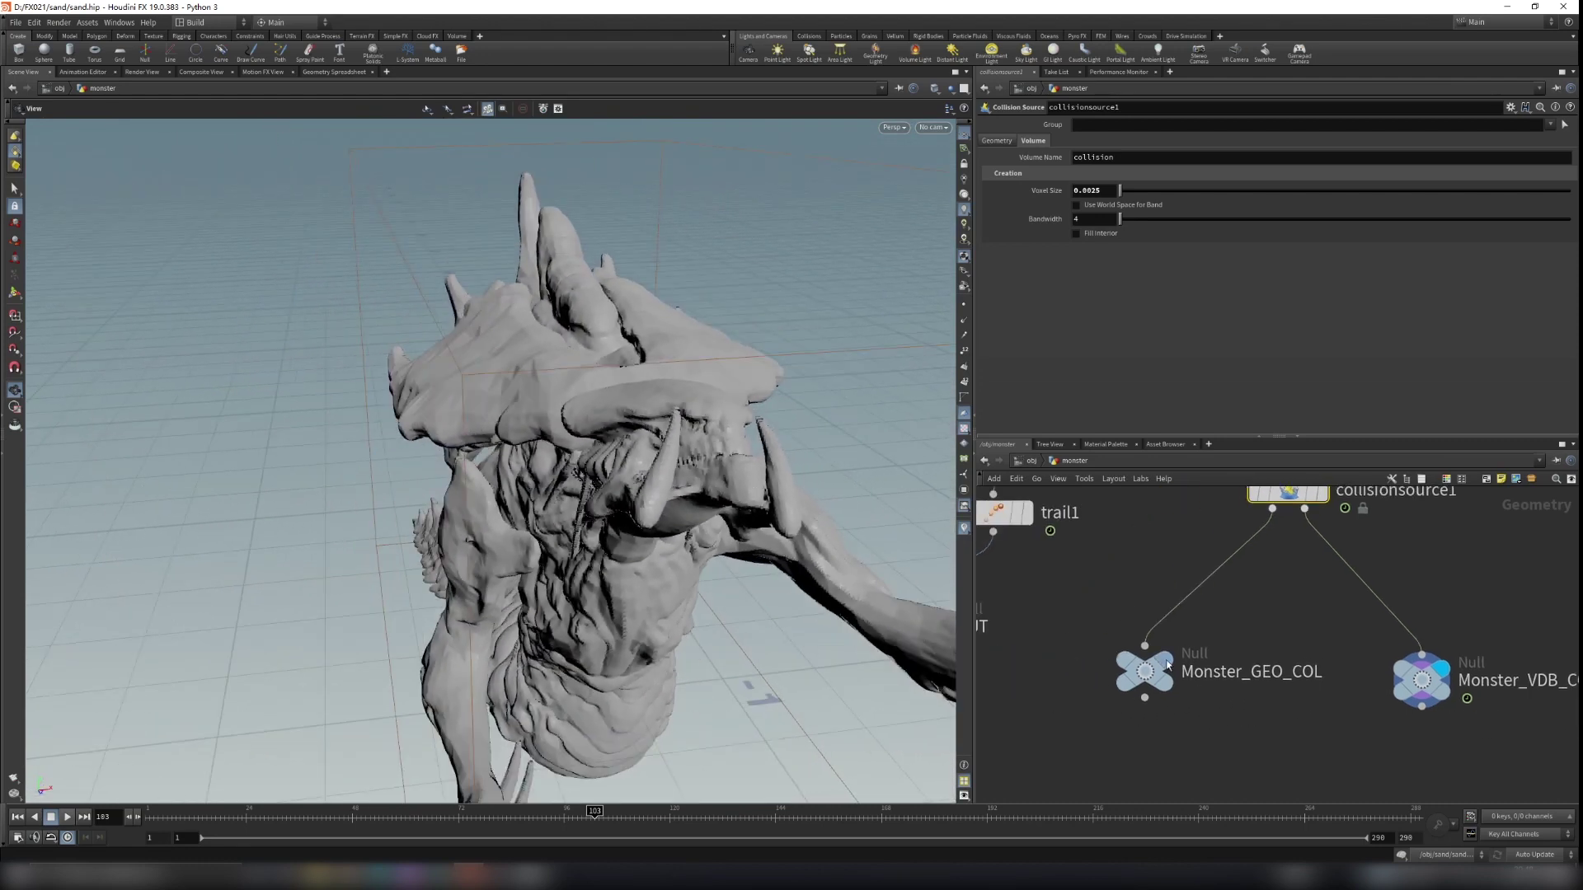
# Display and select the Monster_GEO_COL null and examine the monster's collision geometry from the front
pyautogui.click(1163, 661)
pyautogui.click(1142, 670)
pyautogui.scroll(-3, 610, 515)
pyautogui.moveTo(615, 526); pyautogui.dragTo(775, 538)
pyautogui.moveTo(775, 538); pyautogui.dragTo(924, 506, button='right')
pyautogui.moveTo(713, 506); pyautogui.dragTo(534, 489)
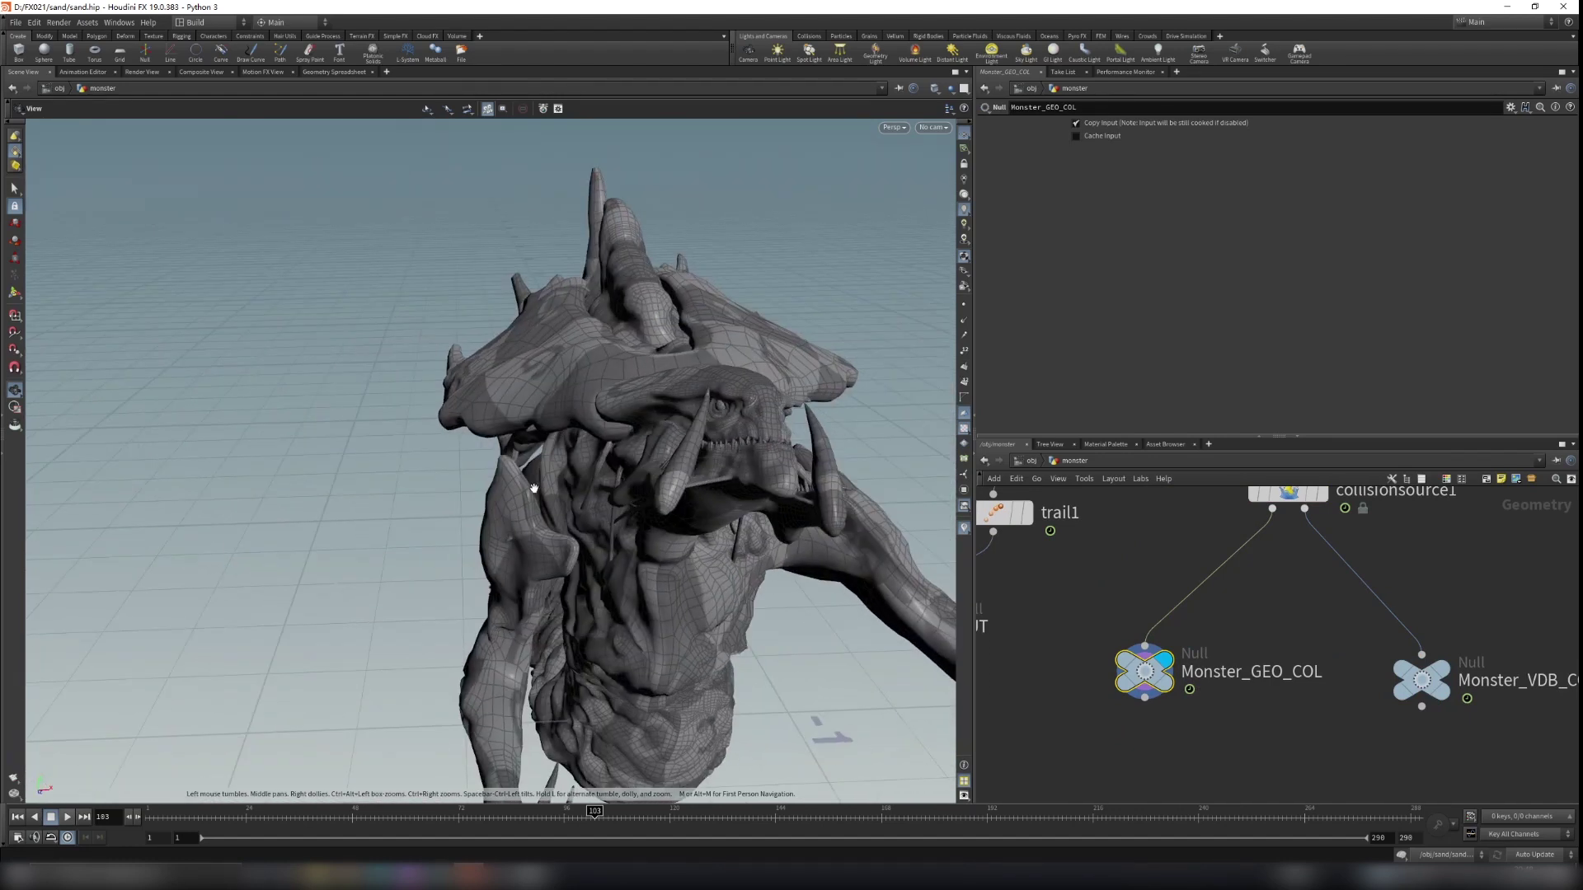
pyautogui.moveTo(708, 480); pyautogui.dragTo(462, 606, button='right')
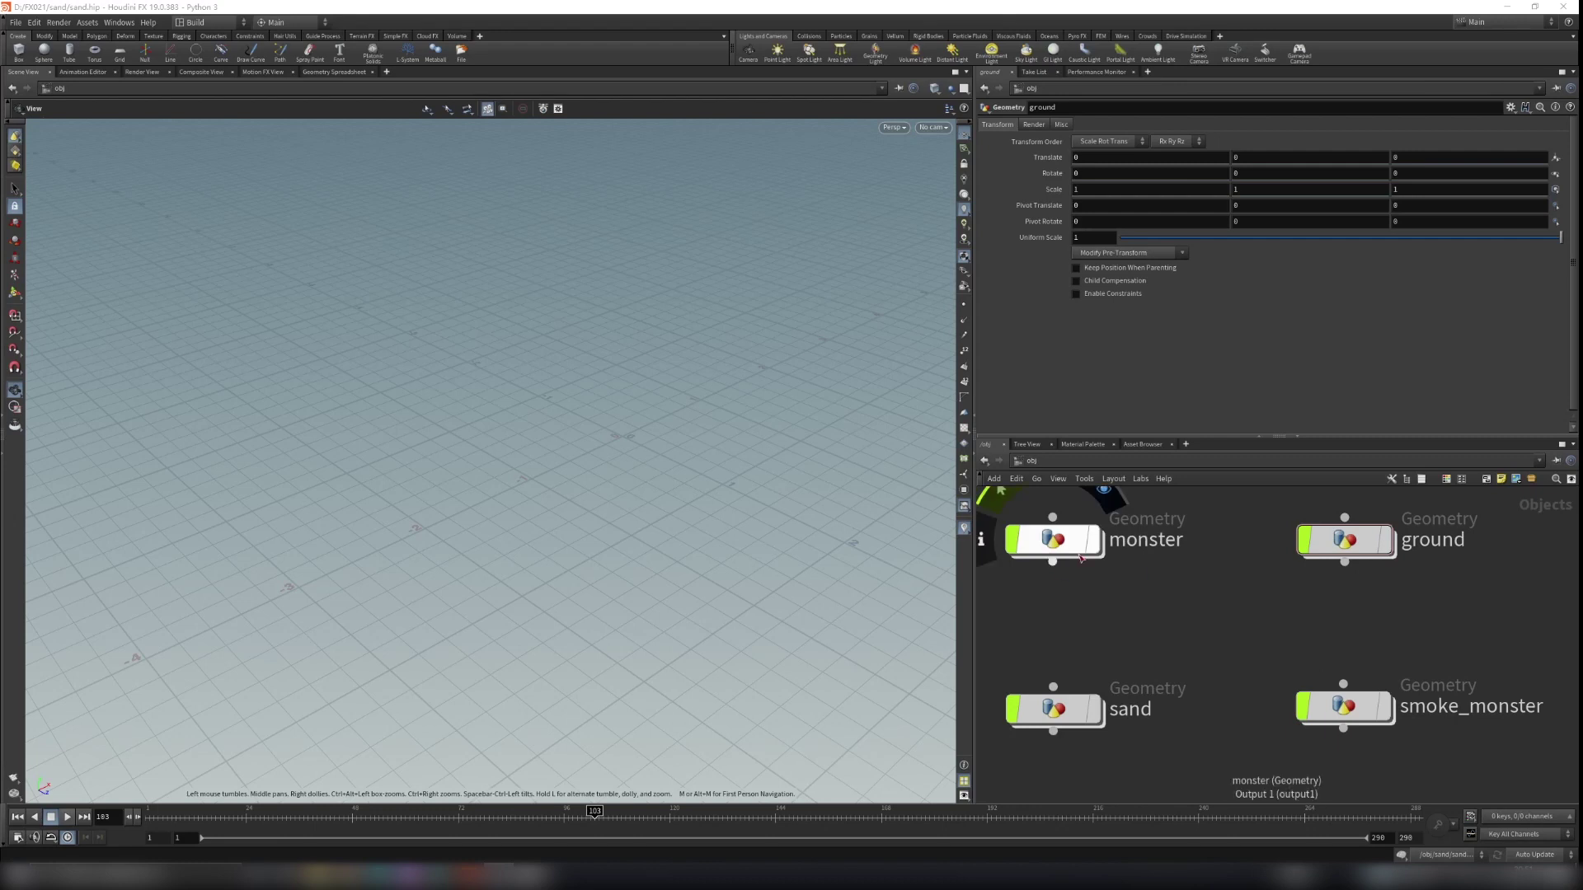
# Return to the object level and select the ground geometry object
pyautogui.scroll(2, 1360, 594)
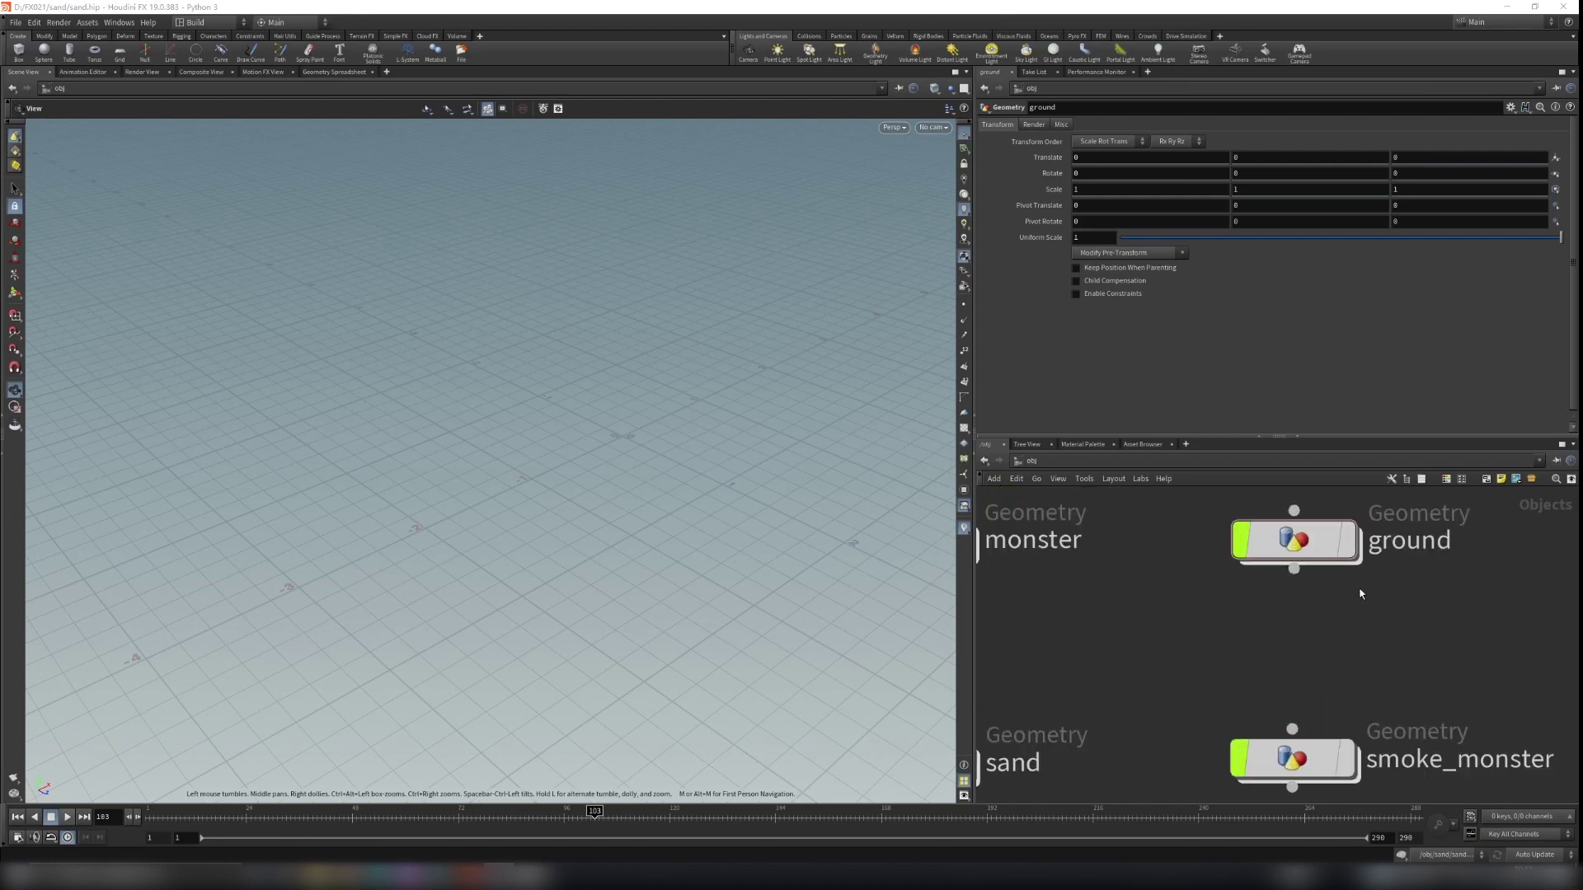
pyautogui.moveTo(1412, 573); pyautogui.dragTo(1337, 649, button='middle')
pyautogui.moveTo(1218, 617)
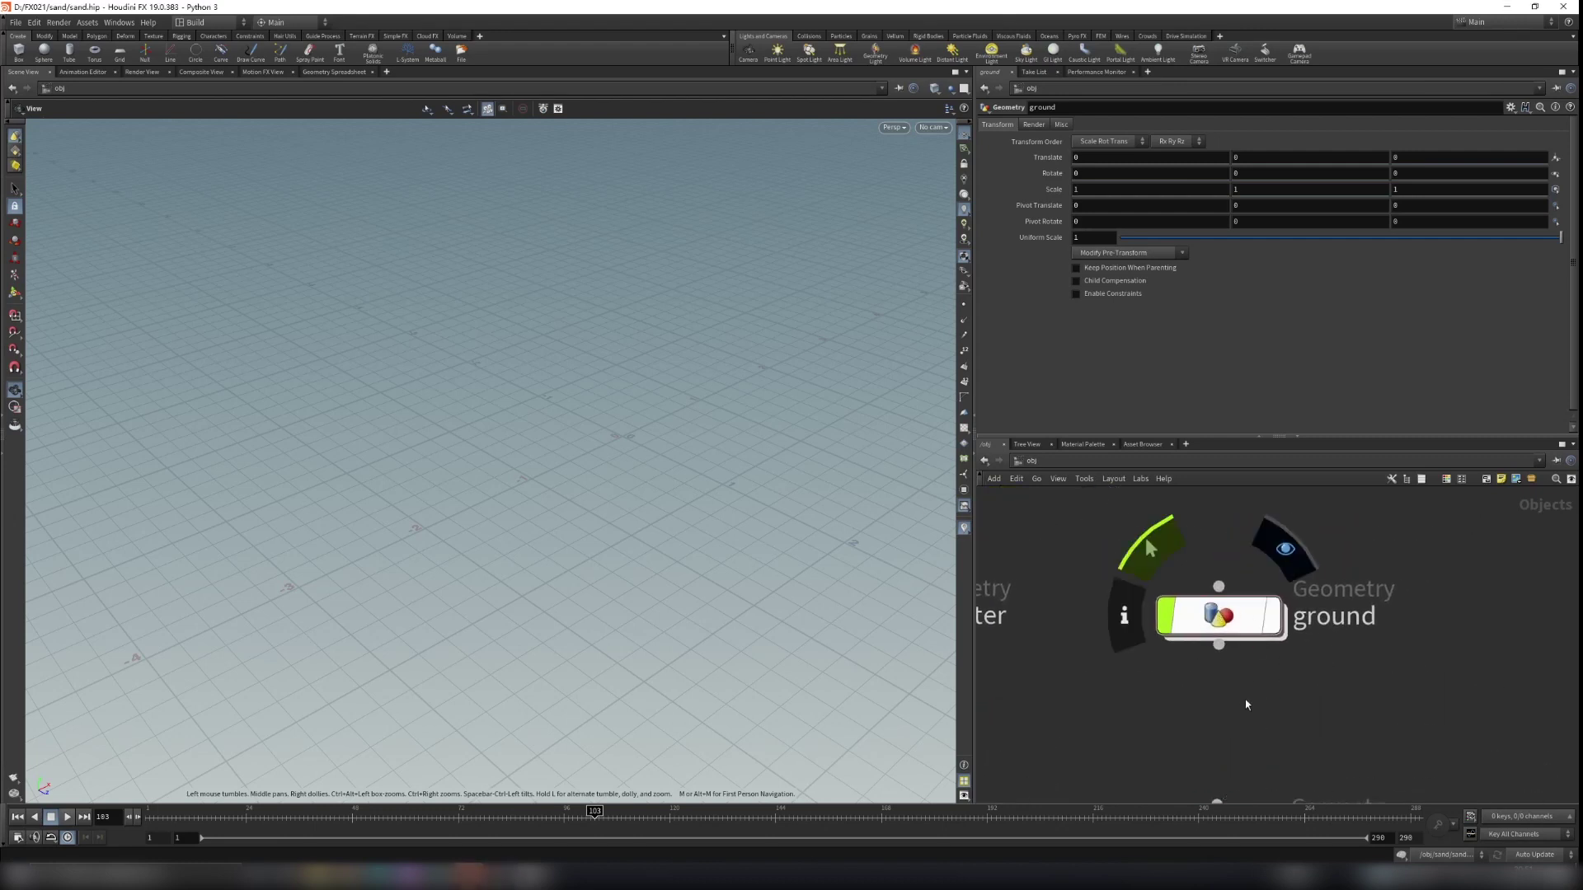
pyautogui.scroll(-1, 1219, 618)
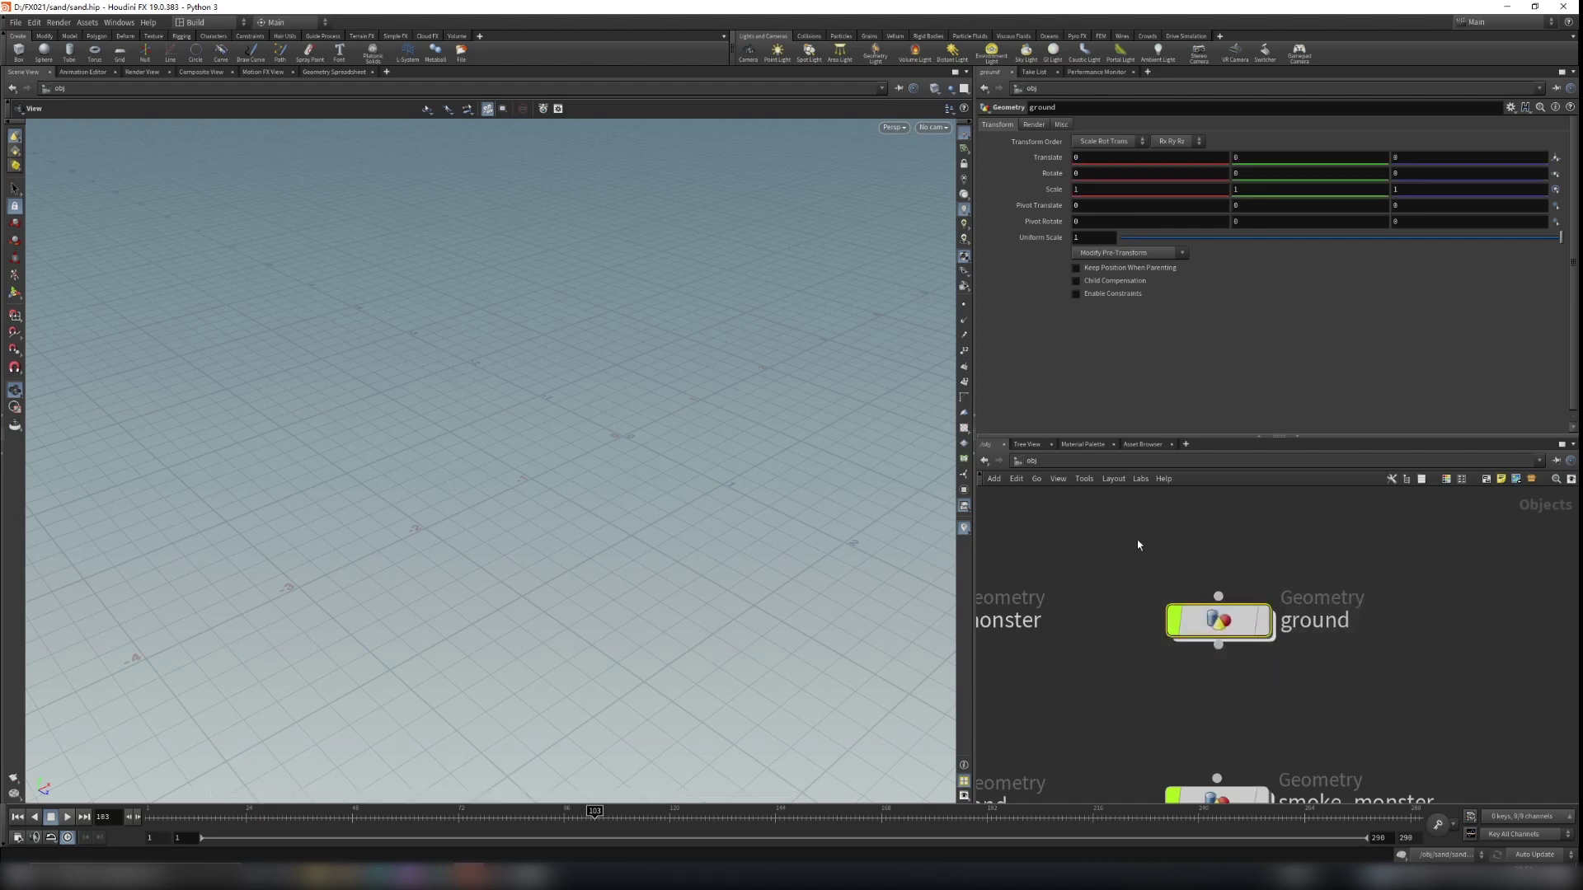
pyautogui.press('Tab')
pyautogui.write('geo')
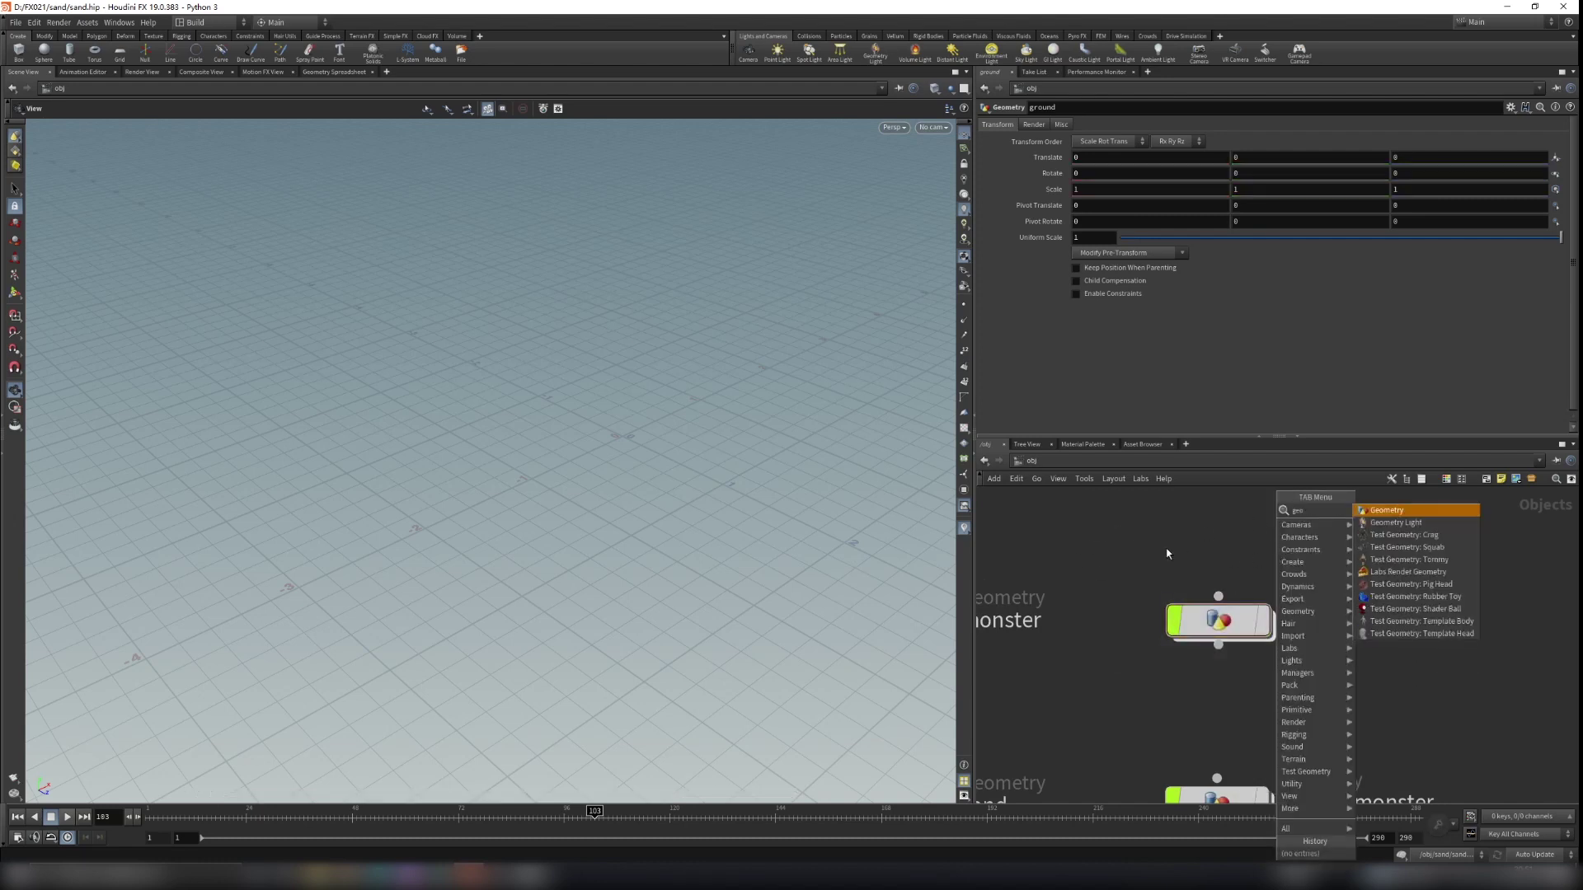
pyautogui.press('Escape')
# Open the ground network and select grid1 to review its size, rows and columns on the flat grid
pyautogui.doubleClick(1218, 620)
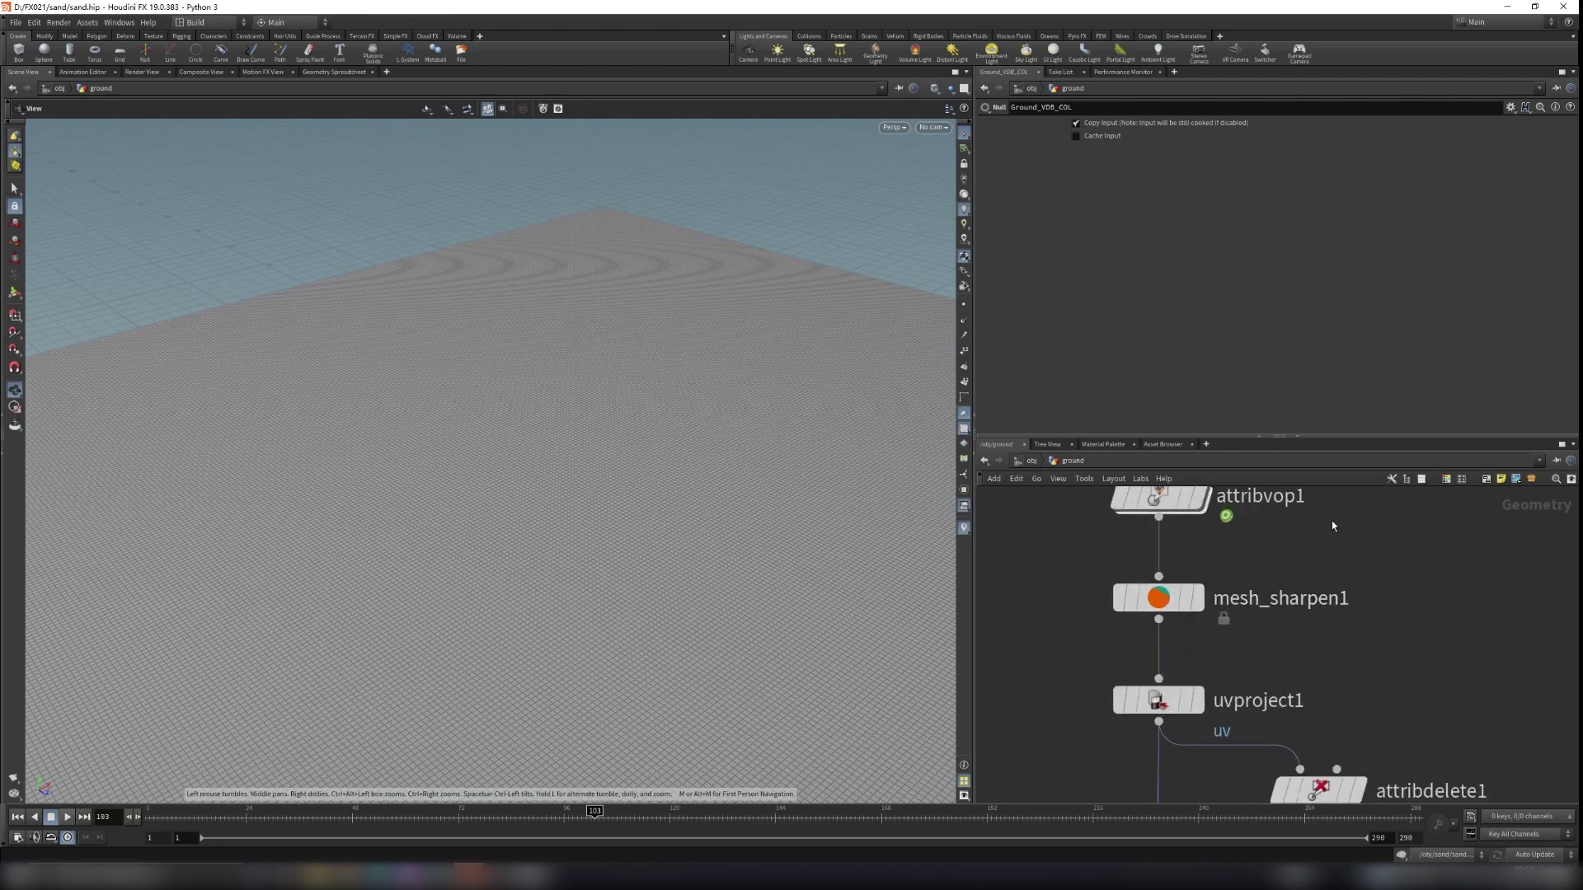
pyautogui.click(1110, 538)
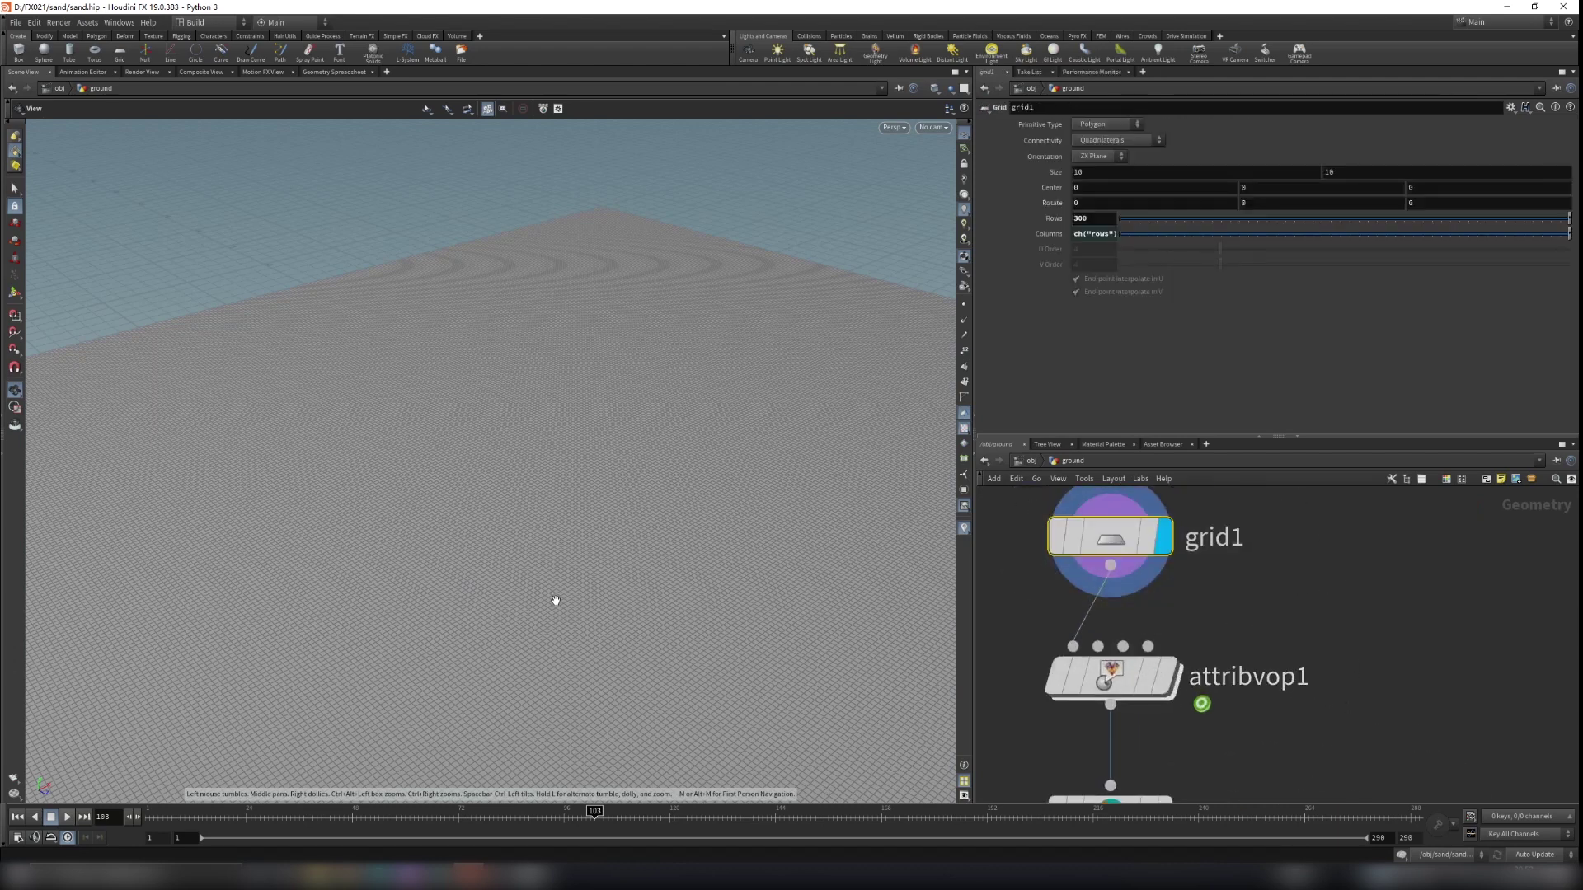
pyautogui.scroll(-5, 556, 600)
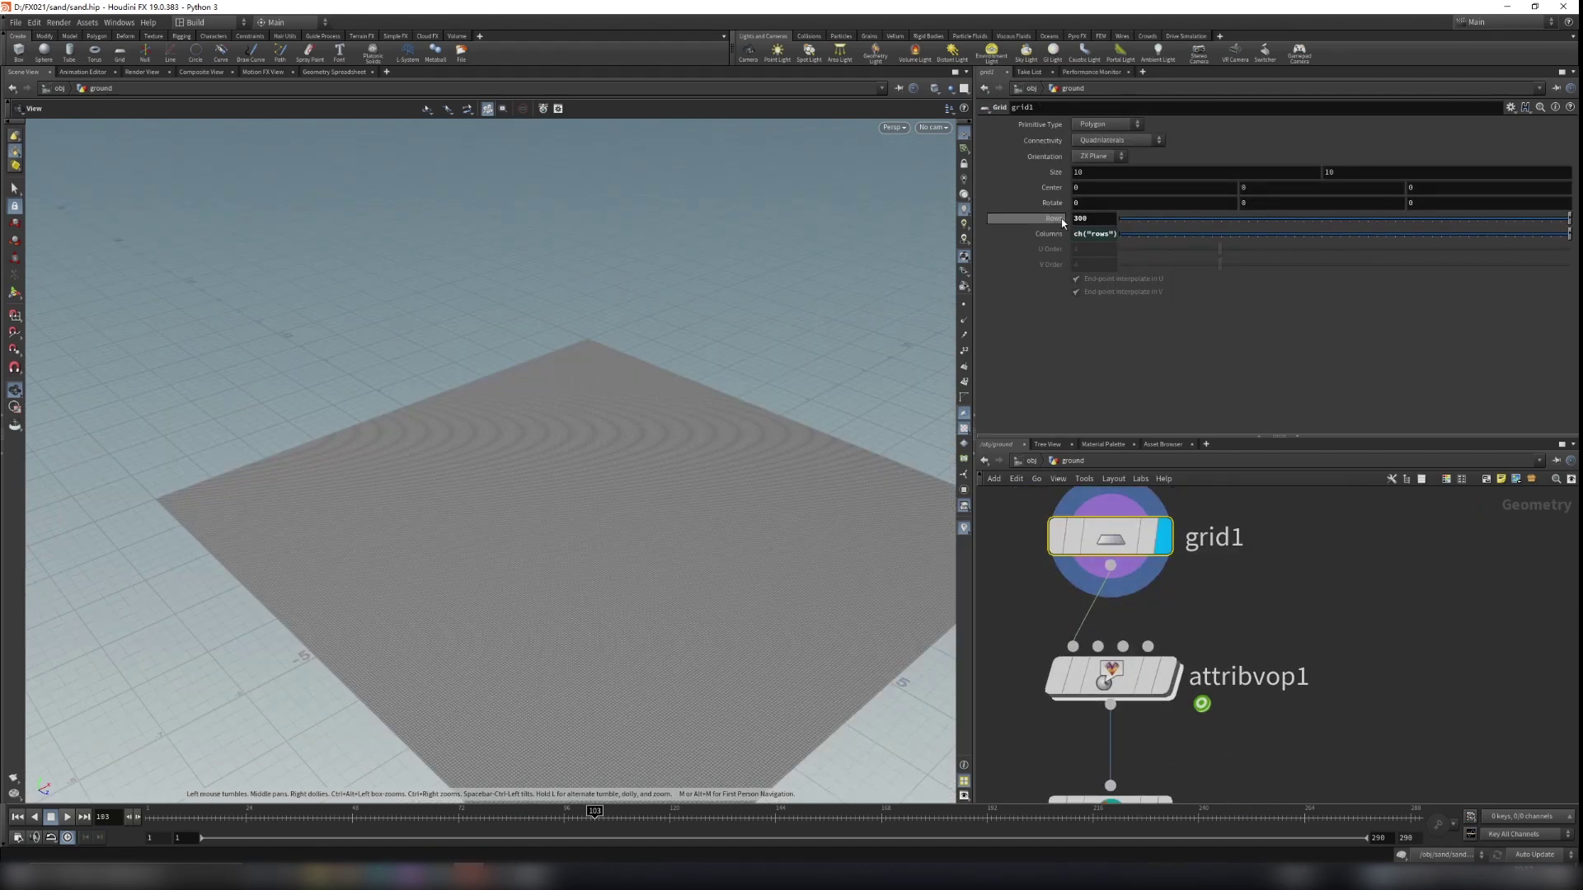
pyautogui.scroll(5, 759, 562)
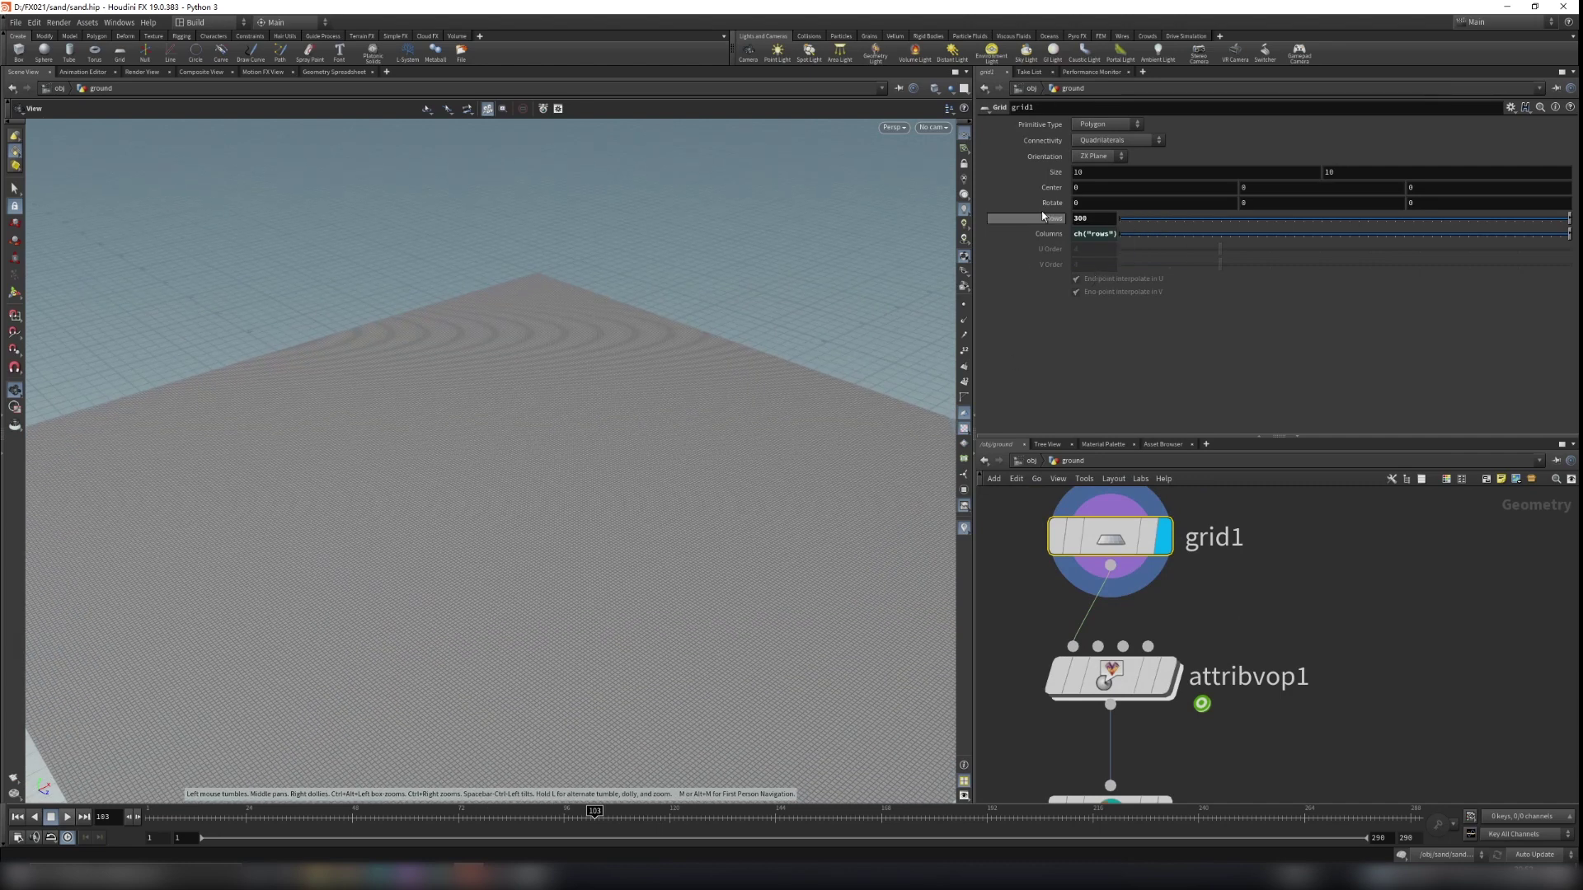
# Copy grid1's Rows parameter and paste it into Columns as a relative reference
pyautogui.rightClick(1091, 218)
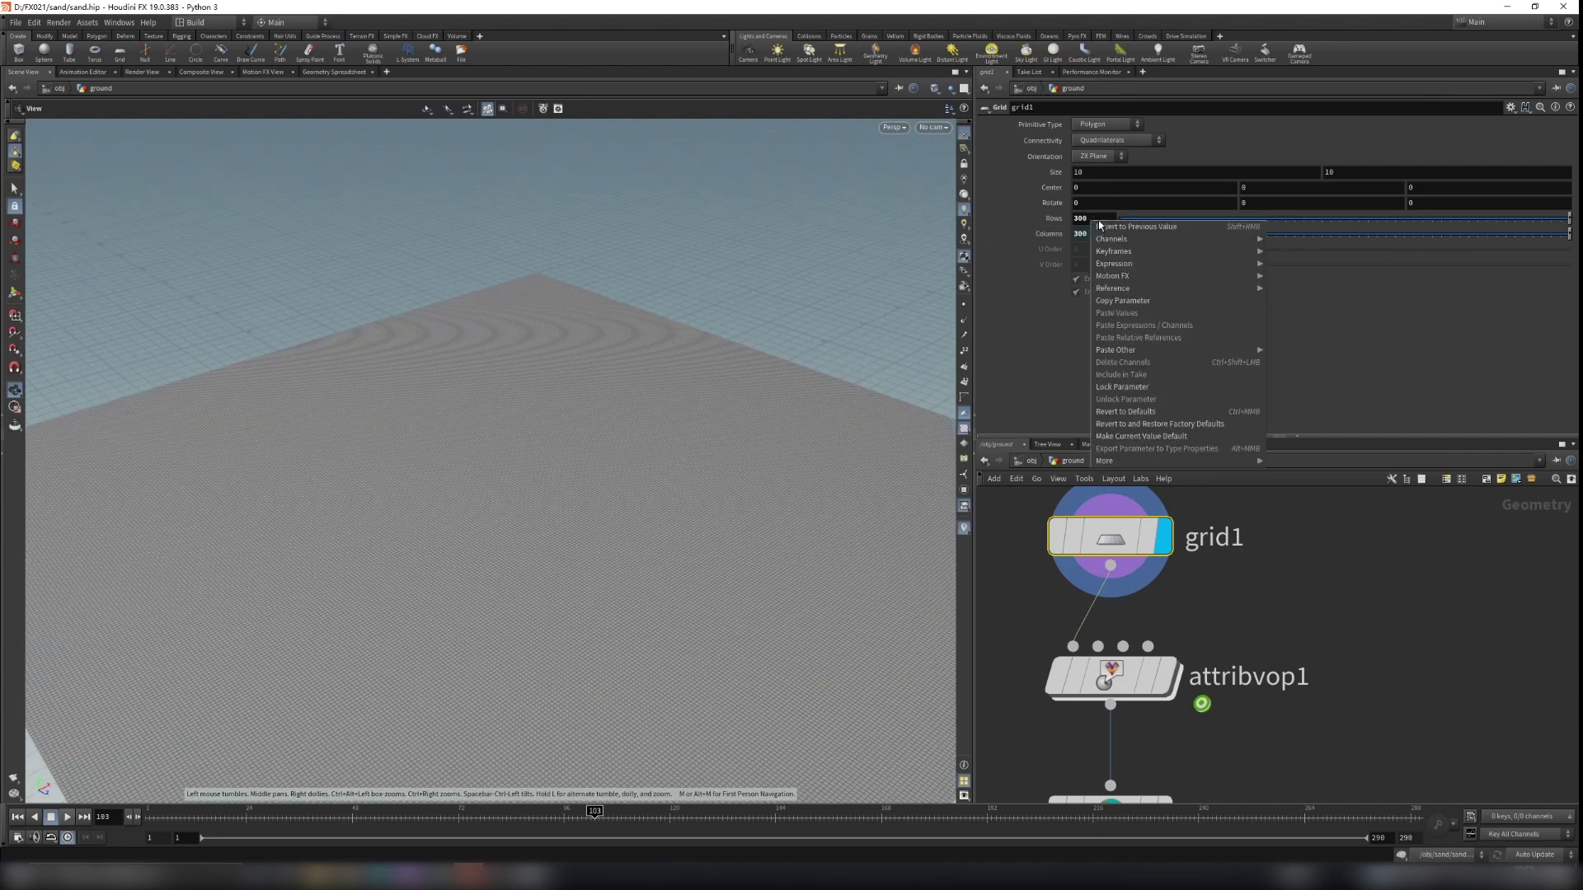
pyautogui.click(1114, 302)
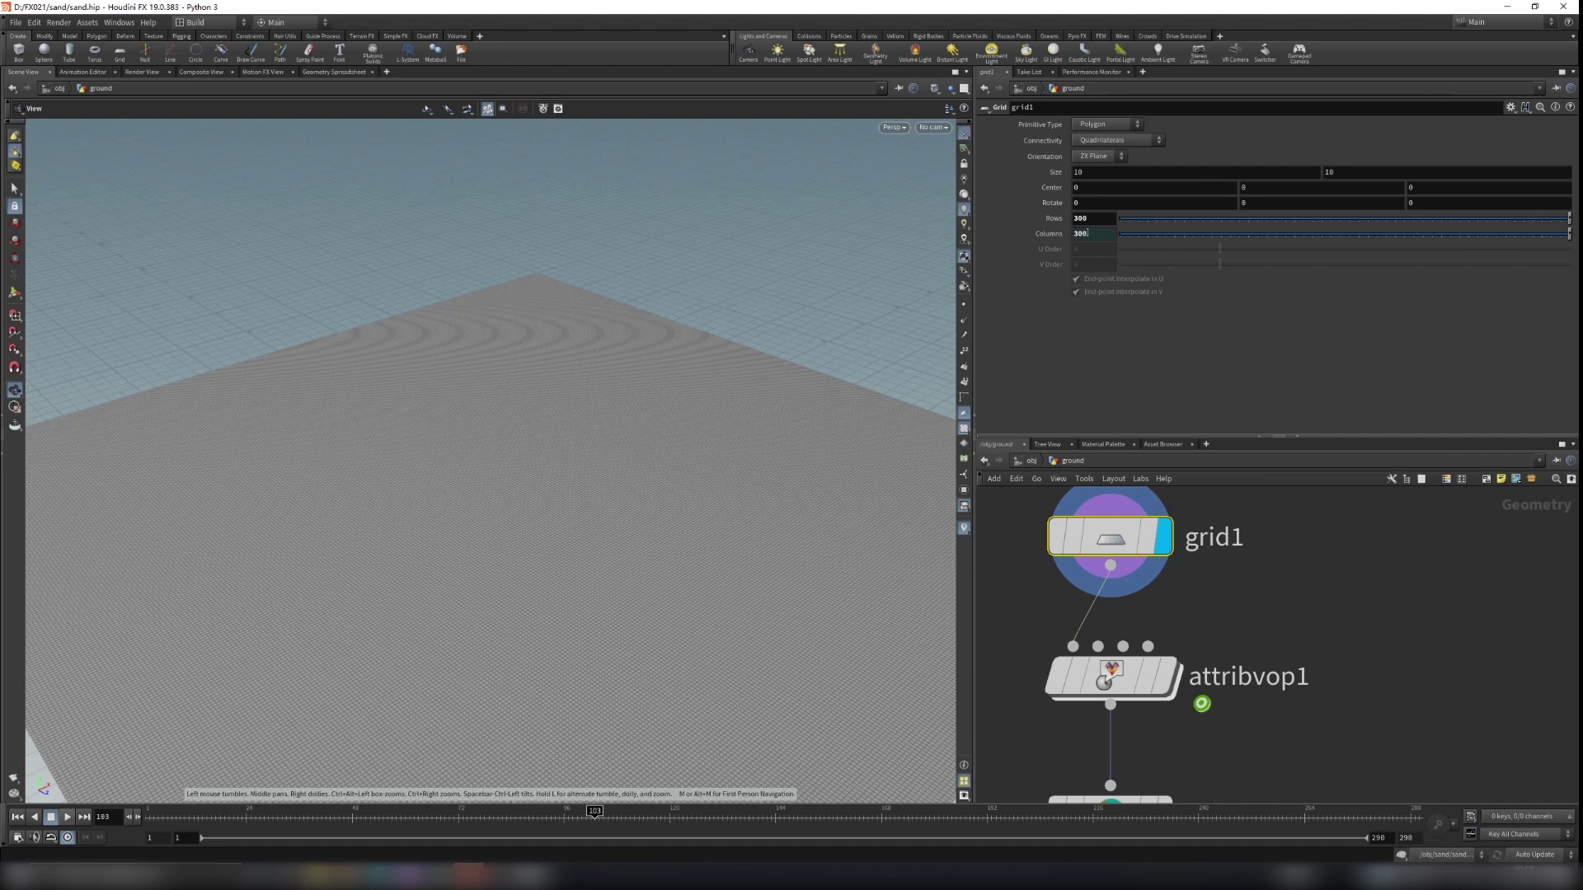
pyautogui.rightClick(1087, 233)
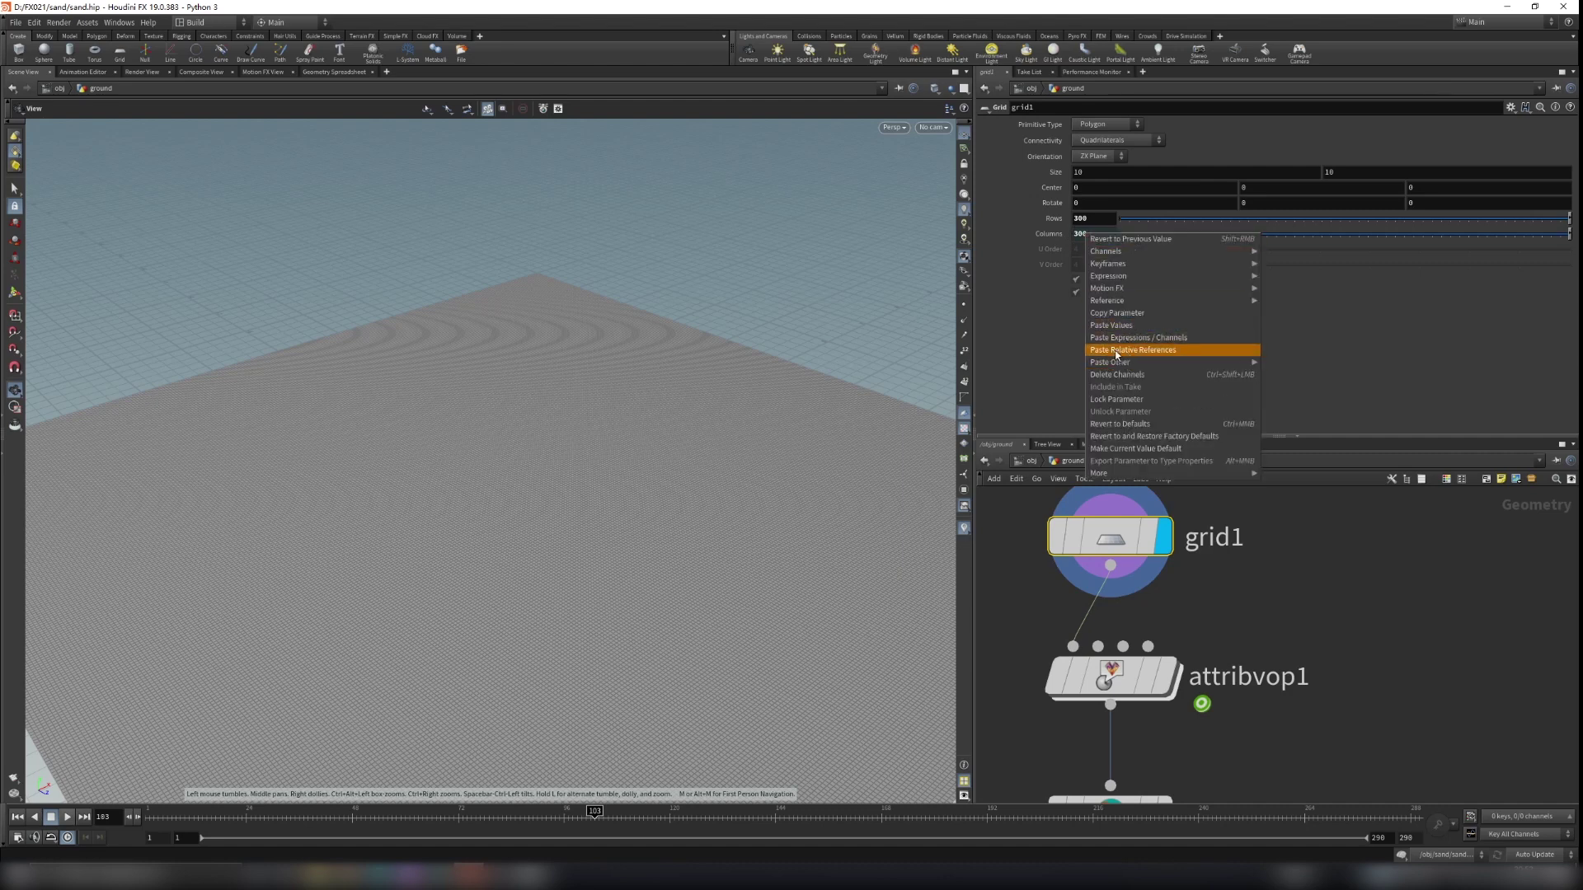
pyautogui.click(1163, 352)
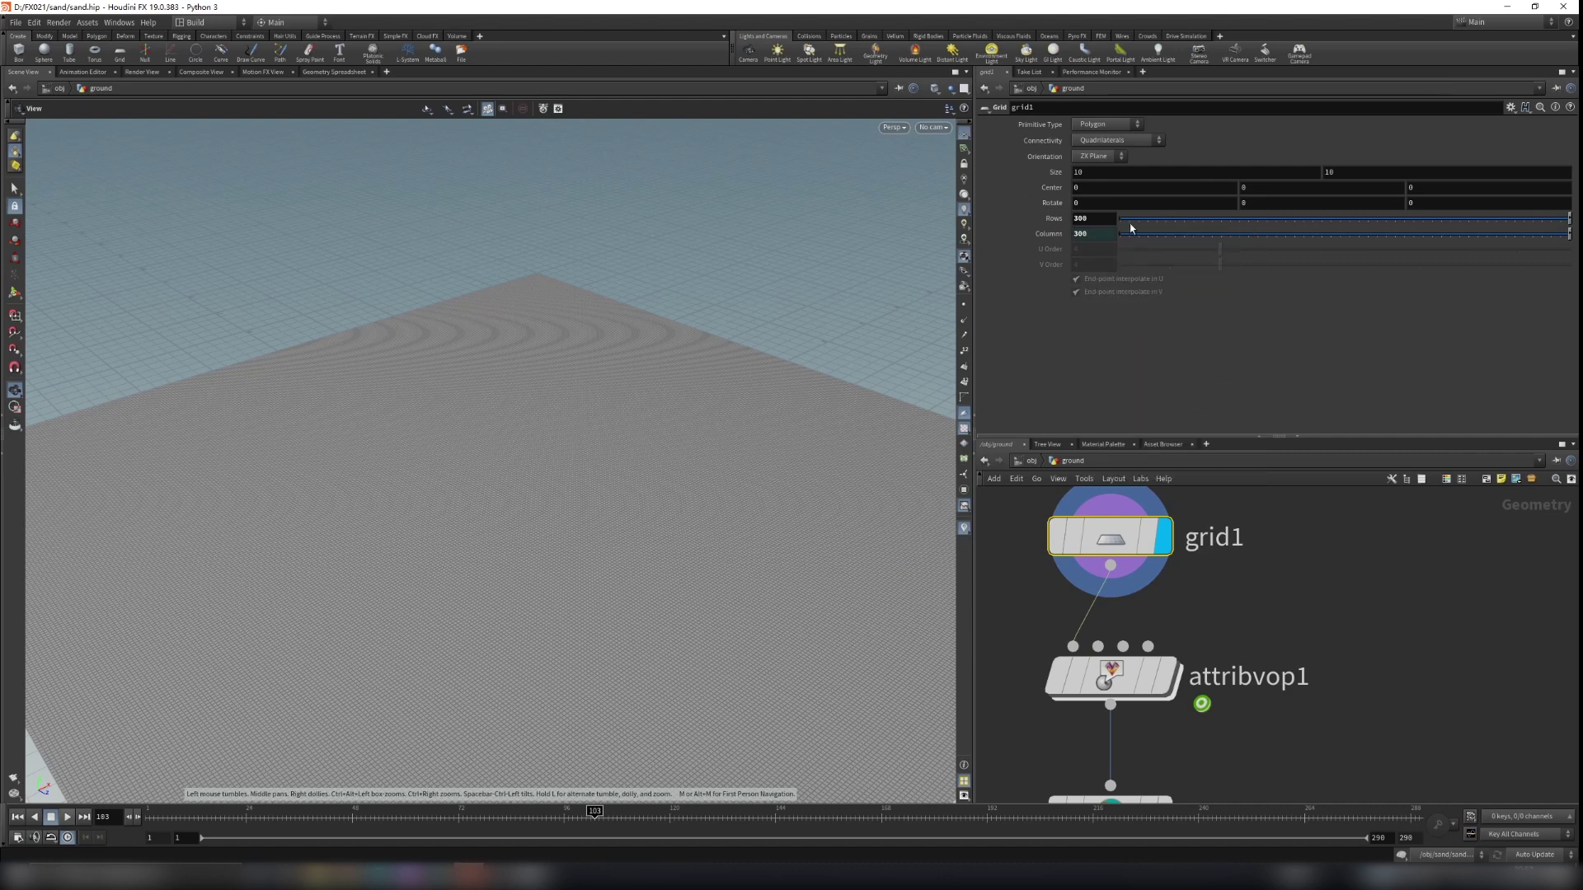
# Examine the density of the grid's polygons up close
pyautogui.moveTo(1526, 221); pyautogui.dragTo(1577, 223)
pyautogui.scroll(5, 720, 569)
pyautogui.scroll(-5, 725, 568)
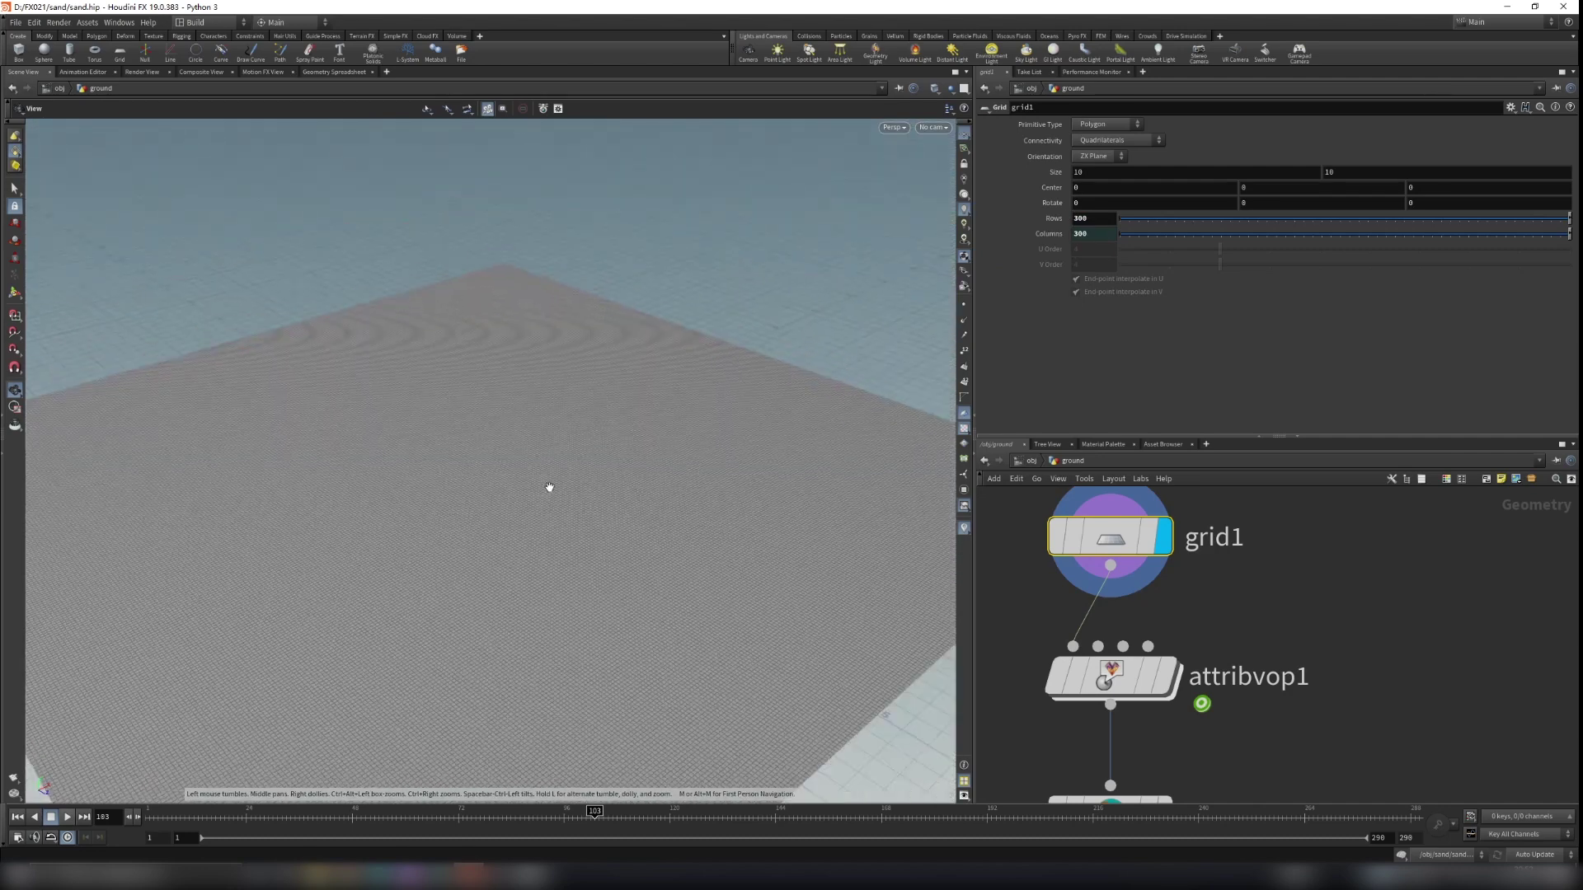
pyautogui.moveTo(604, 678); pyautogui.dragTo(894, 502, button='right')
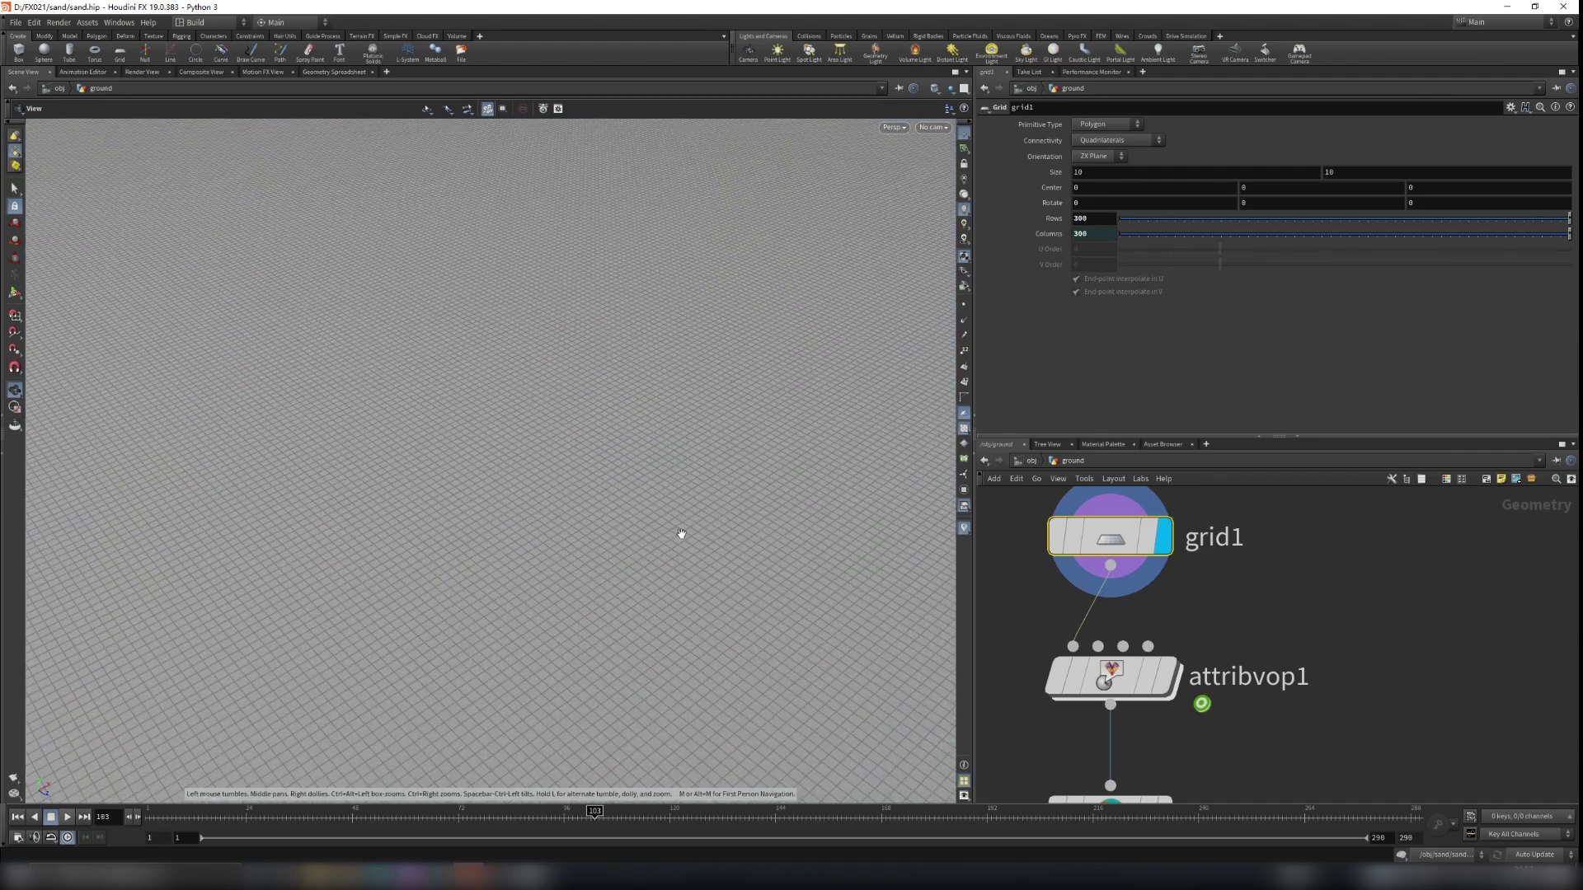
# Display and select attribvop1 and examine the noise-displaced ground from several angles
pyautogui.moveTo(1300, 649); pyautogui.dragTo(1312, 604, button='middle')
pyautogui.scroll(-2, 1312, 608)
pyautogui.moveTo(1318, 585); pyautogui.dragTo(1044, 636)
pyautogui.click(1212, 626)
pyautogui.scroll(-5, 561, 459)
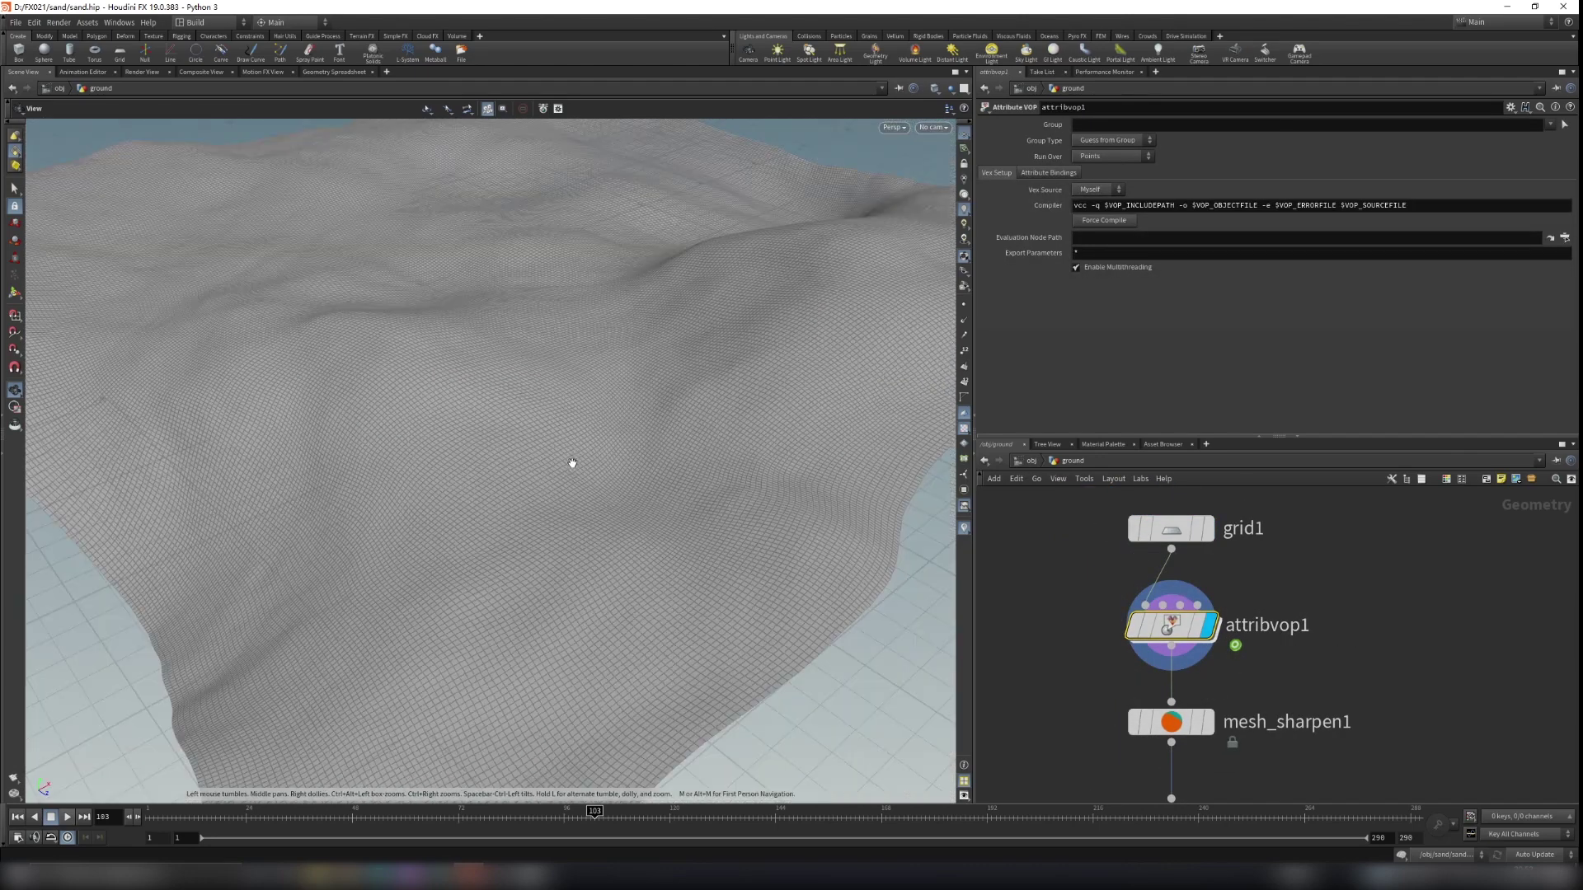
pyautogui.moveTo(597, 462); pyautogui.dragTo(491, 432)
pyautogui.moveTo(491, 432); pyautogui.dragTo(736, 414, button='right')
pyautogui.moveTo(735, 414); pyautogui.dragTo(706, 610)
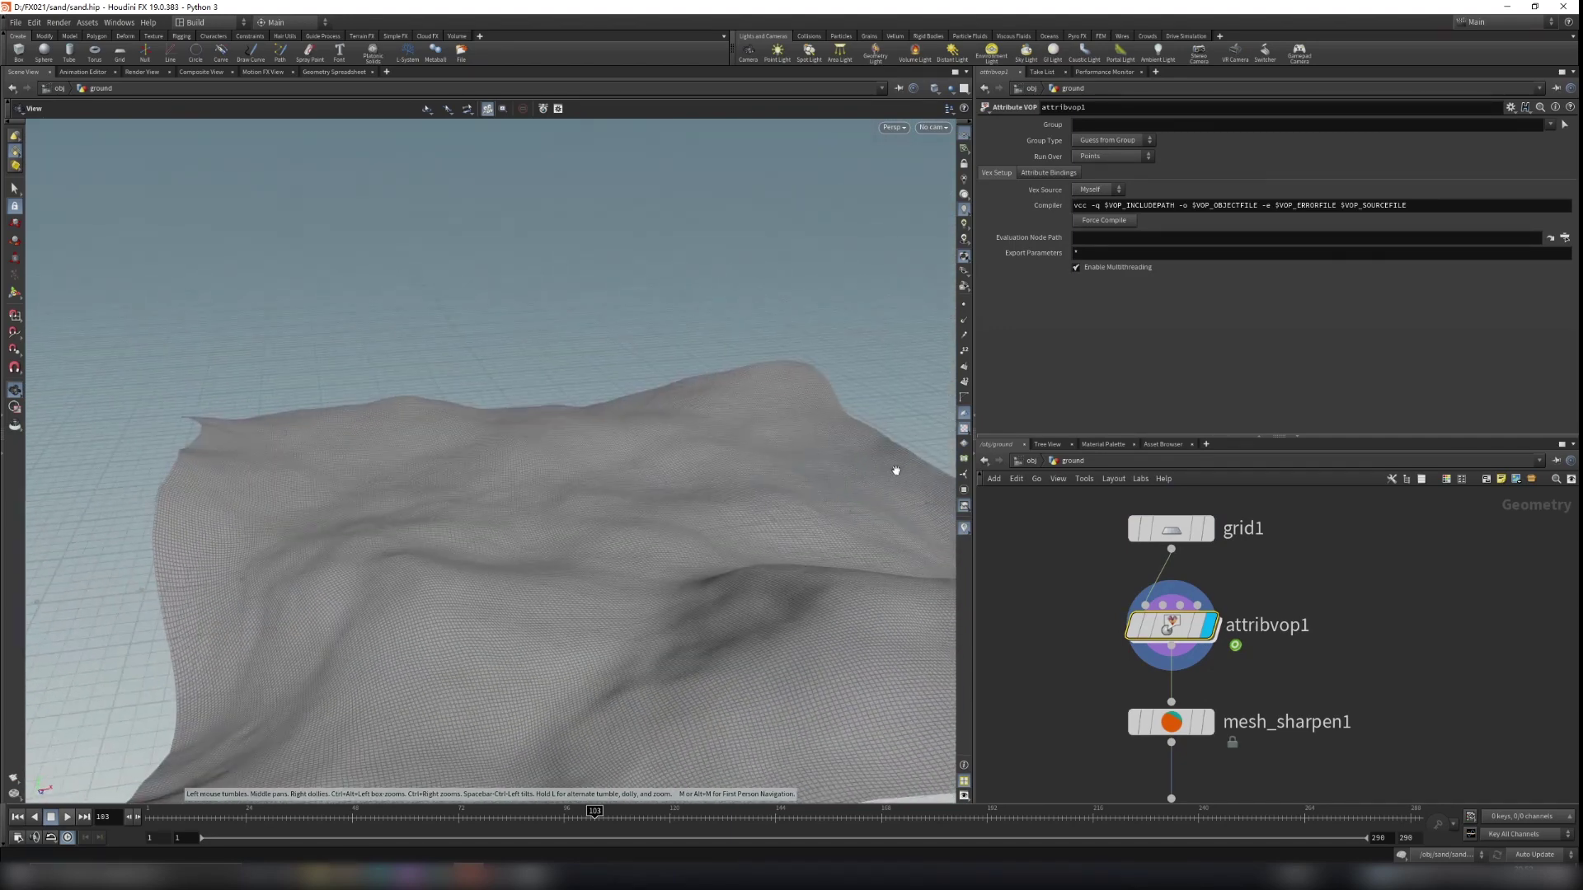
# Open the attribvop1 network and review how turbnoise1 is added to the point position
pyautogui.doubleClick(1171, 628)
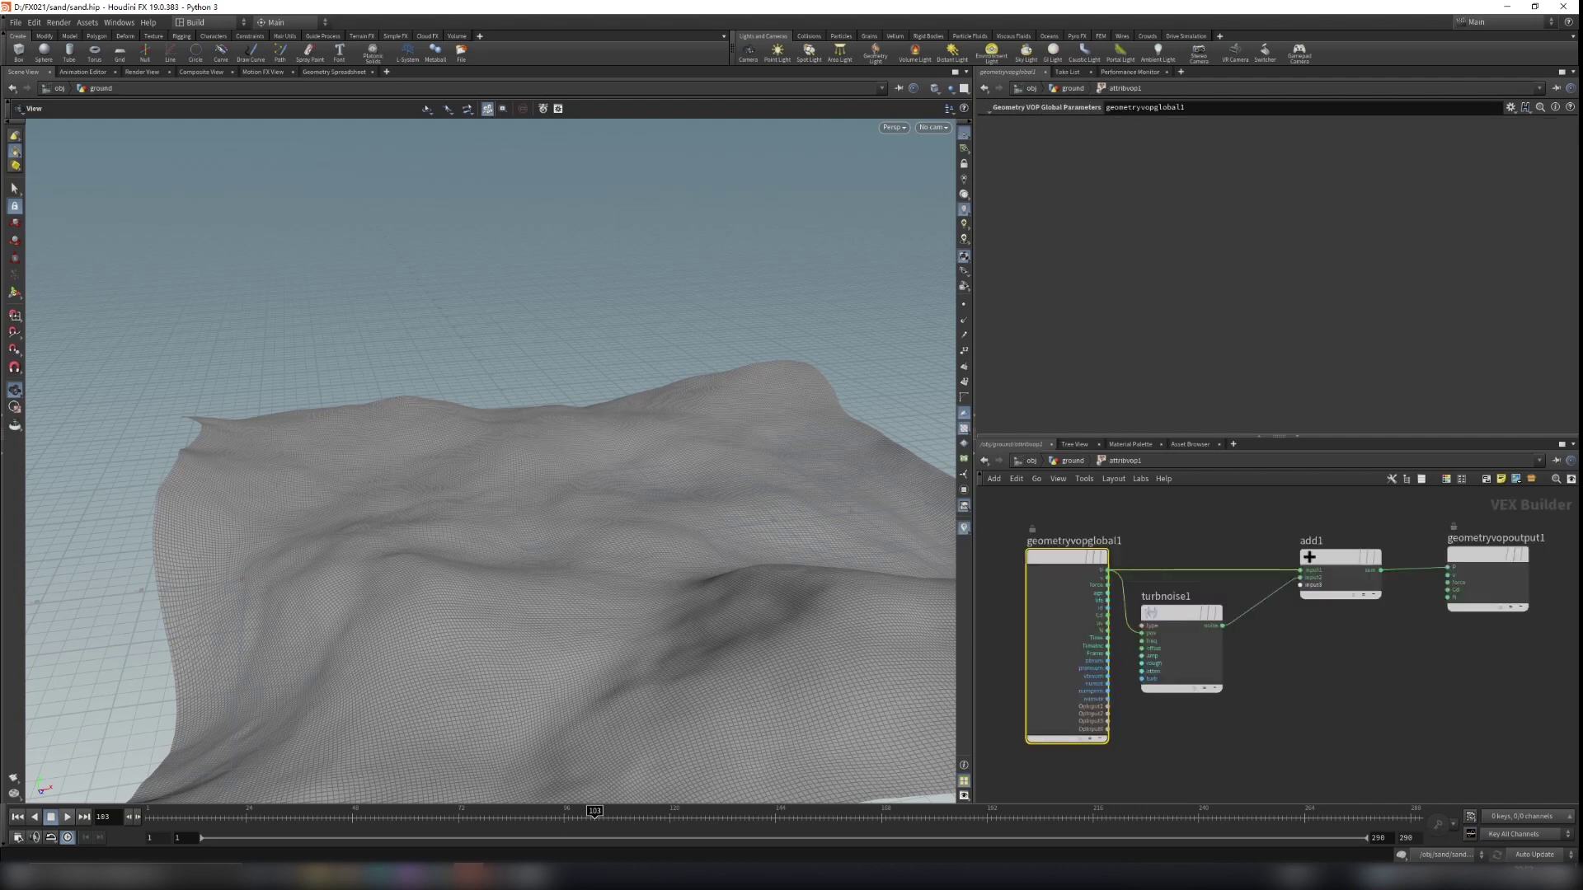
pyautogui.scroll(5, 1161, 620)
pyautogui.moveTo(602, 569); pyautogui.dragTo(786, 562)
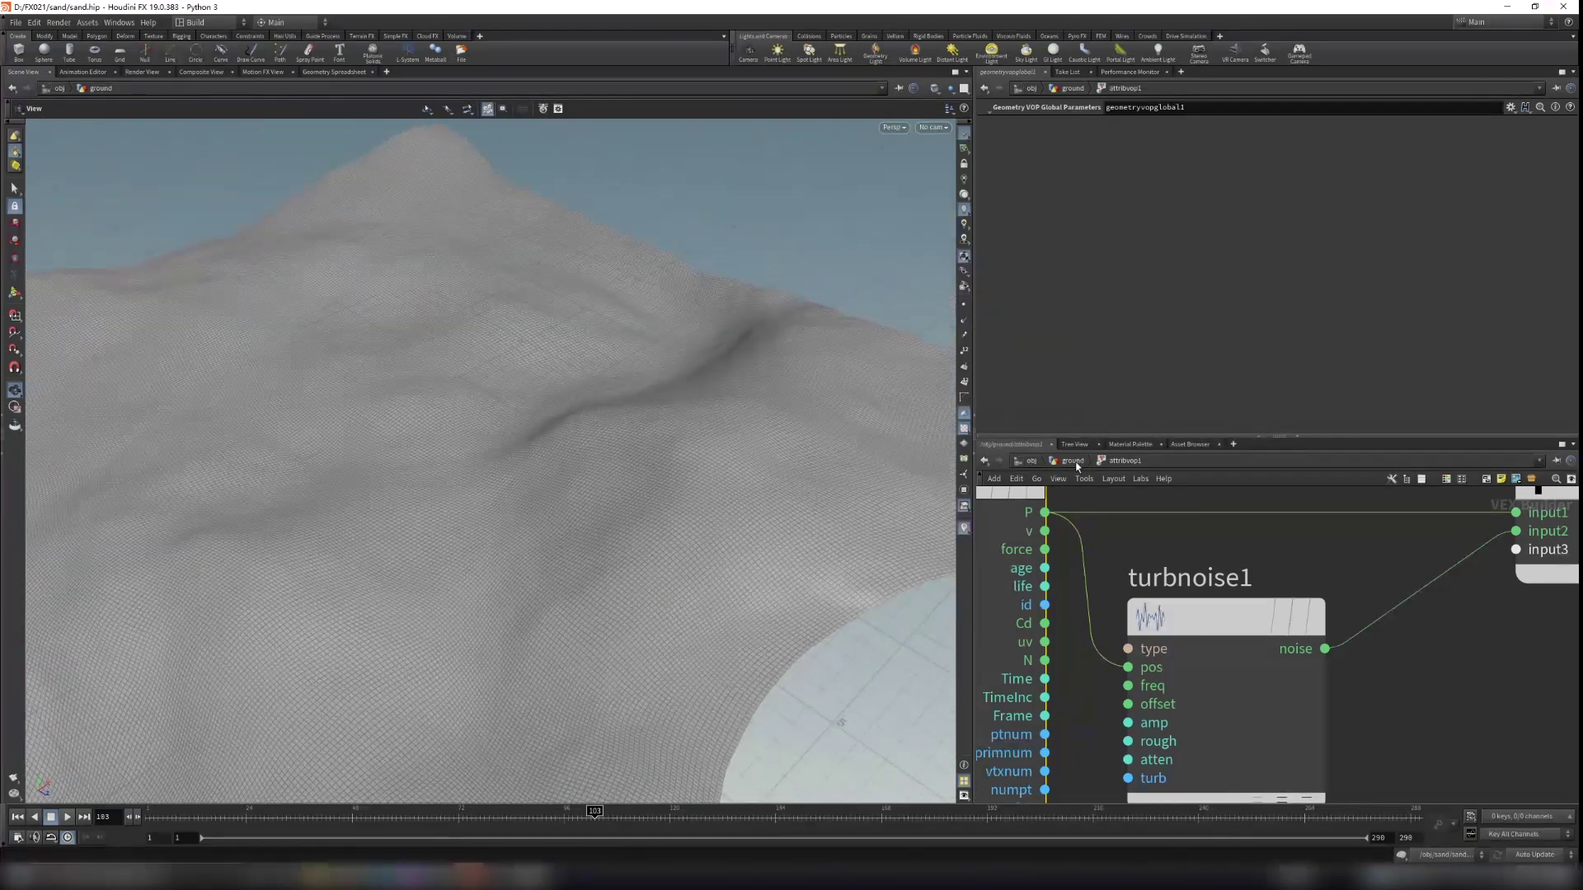
# Return to the ground network, add a Mountain node fed by grid1 beside attribvop1, and display it
pyautogui.click(1072, 460)
pyautogui.press('Tab')
pyautogui.write('null')
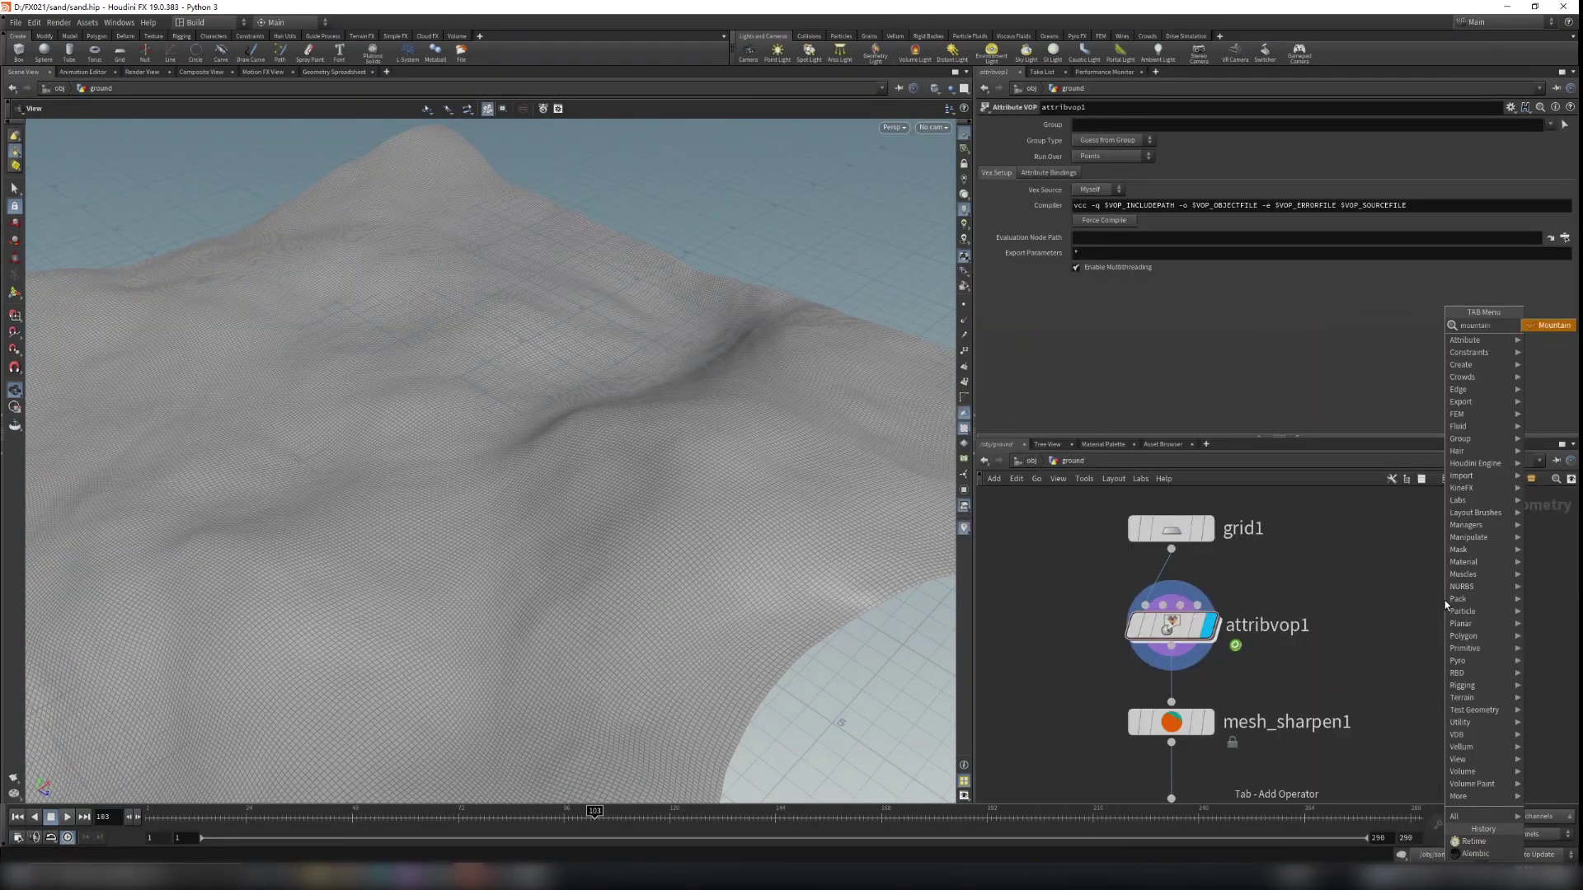
pyautogui.press('Return')
pyautogui.click(1329, 644)
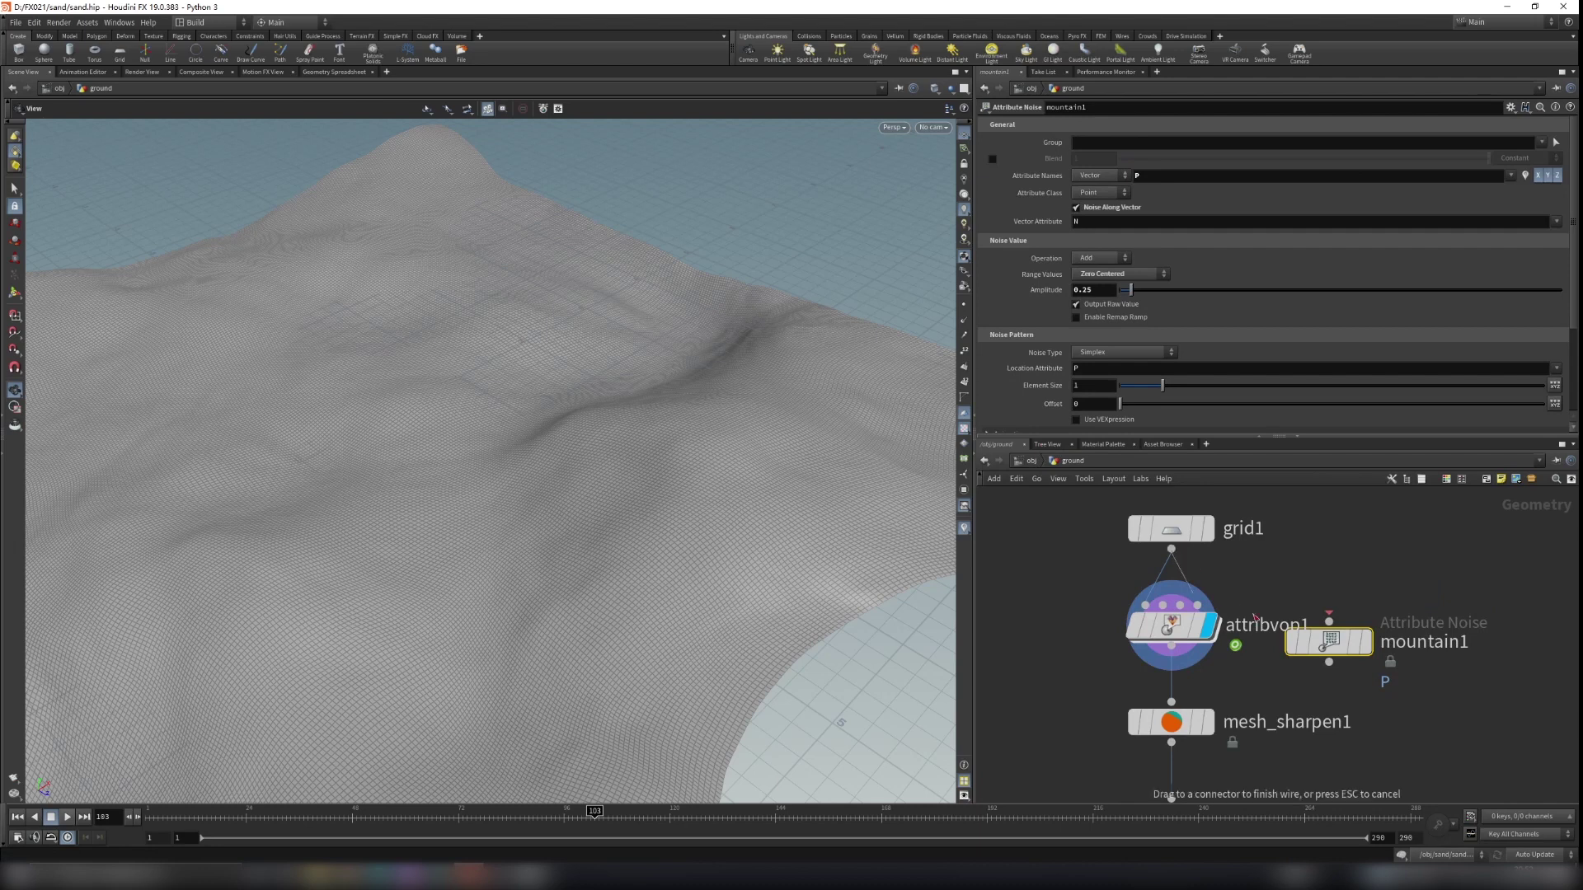
pyautogui.click(1329, 617)
pyautogui.click(1364, 641)
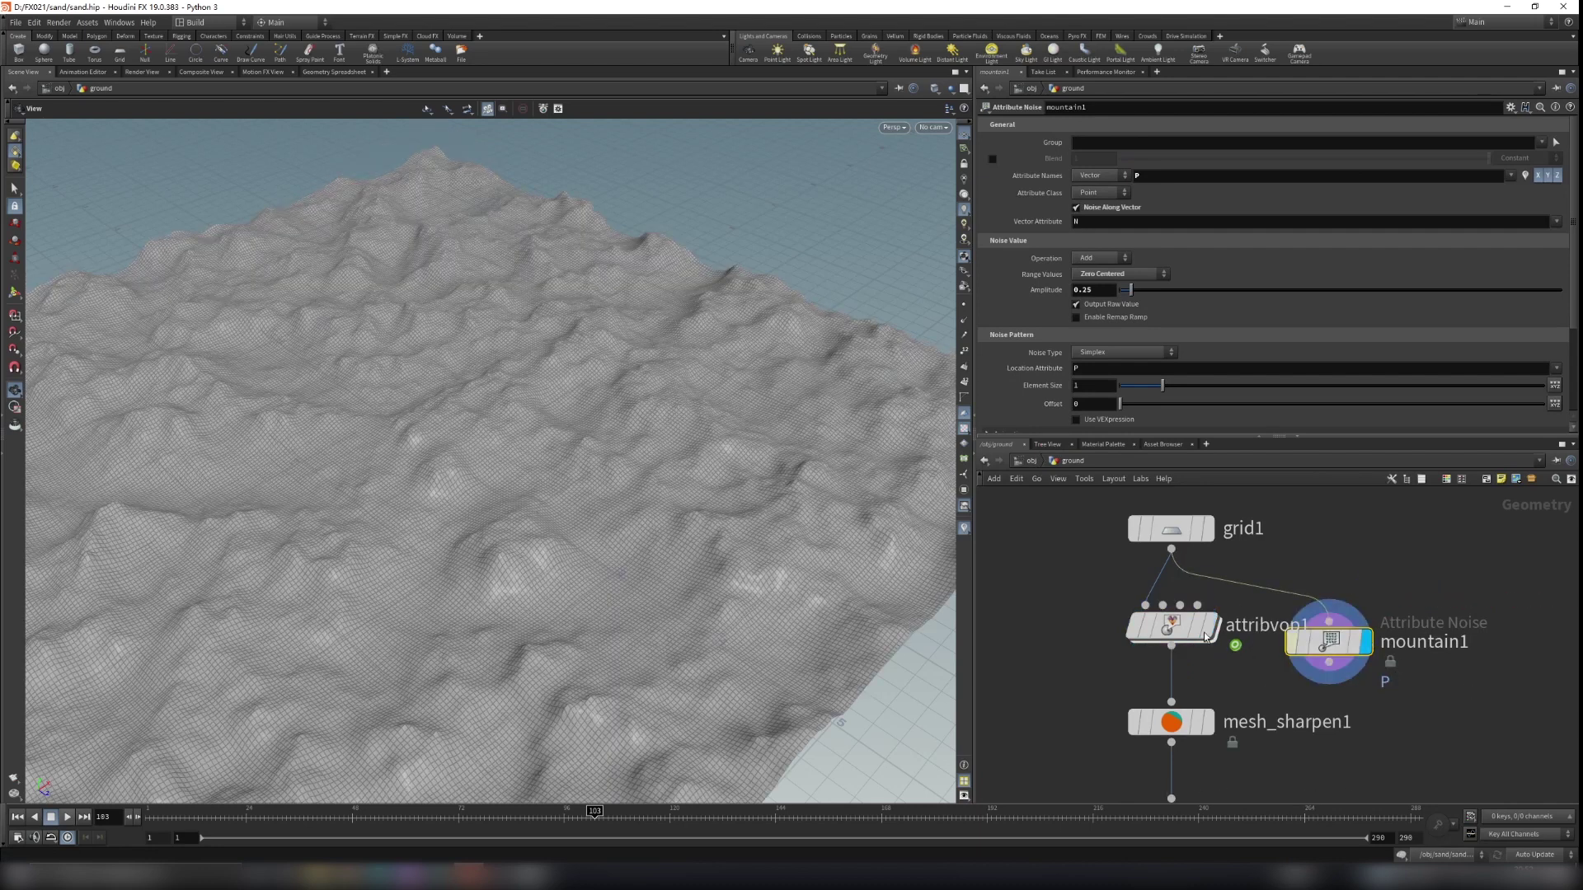
# Set the mountain1 noise Amplitude to 0.15
pyautogui.scroll(-3, 505, 459)
pyautogui.moveTo(506, 460); pyautogui.dragTo(626, 388)
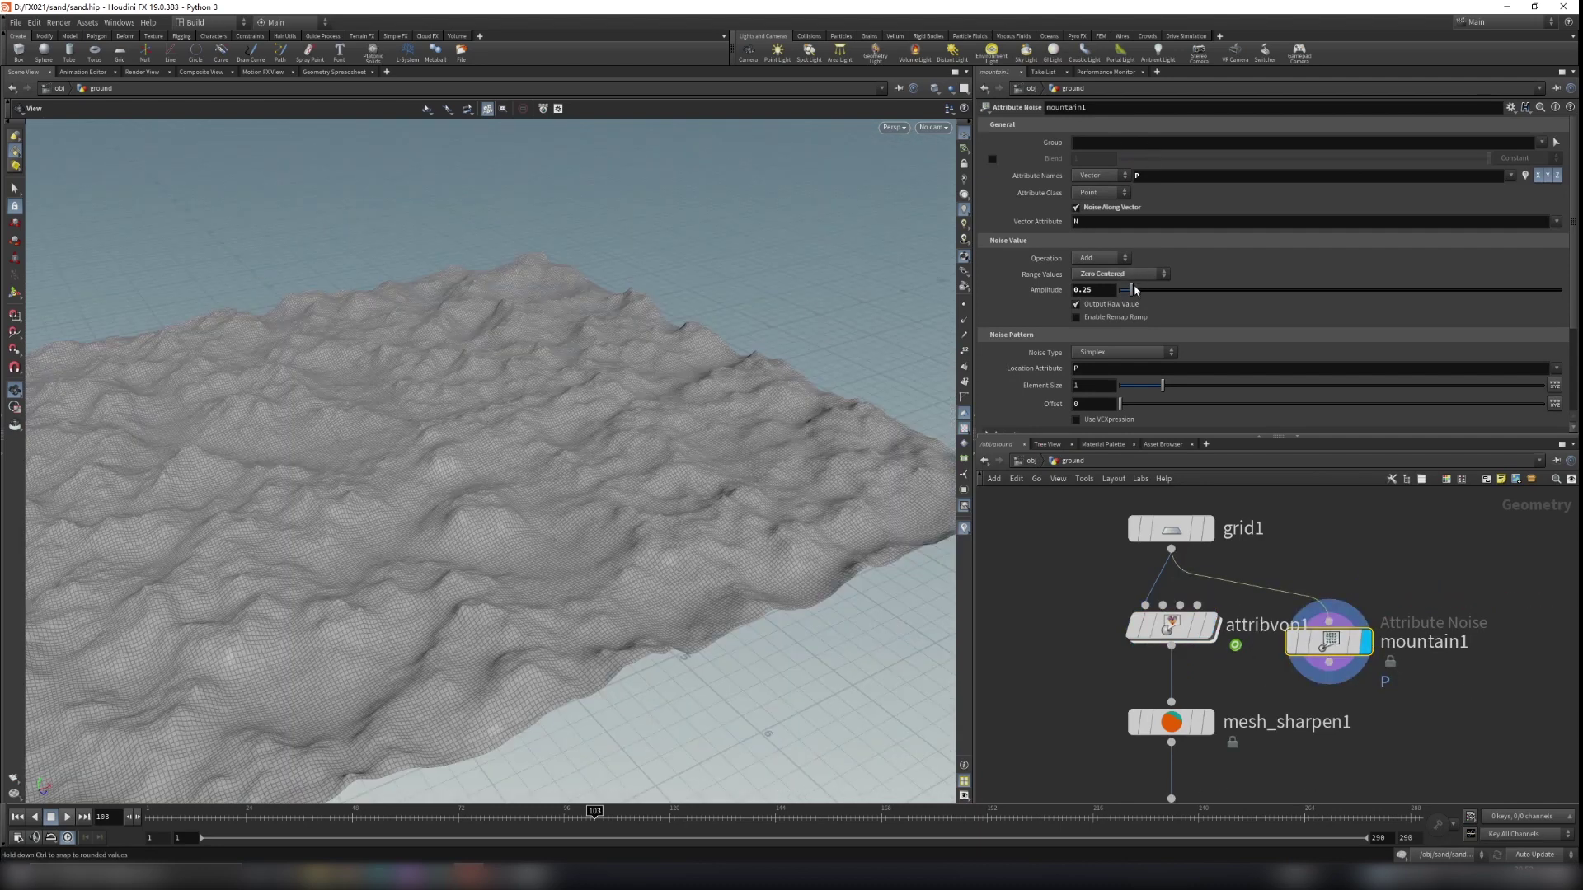
pyautogui.moveTo(1135, 289)
pyautogui.mouseDown()
pyautogui.moveTo(1187, 295)
pyautogui.moveTo(1129, 302)
pyautogui.mouseUp()
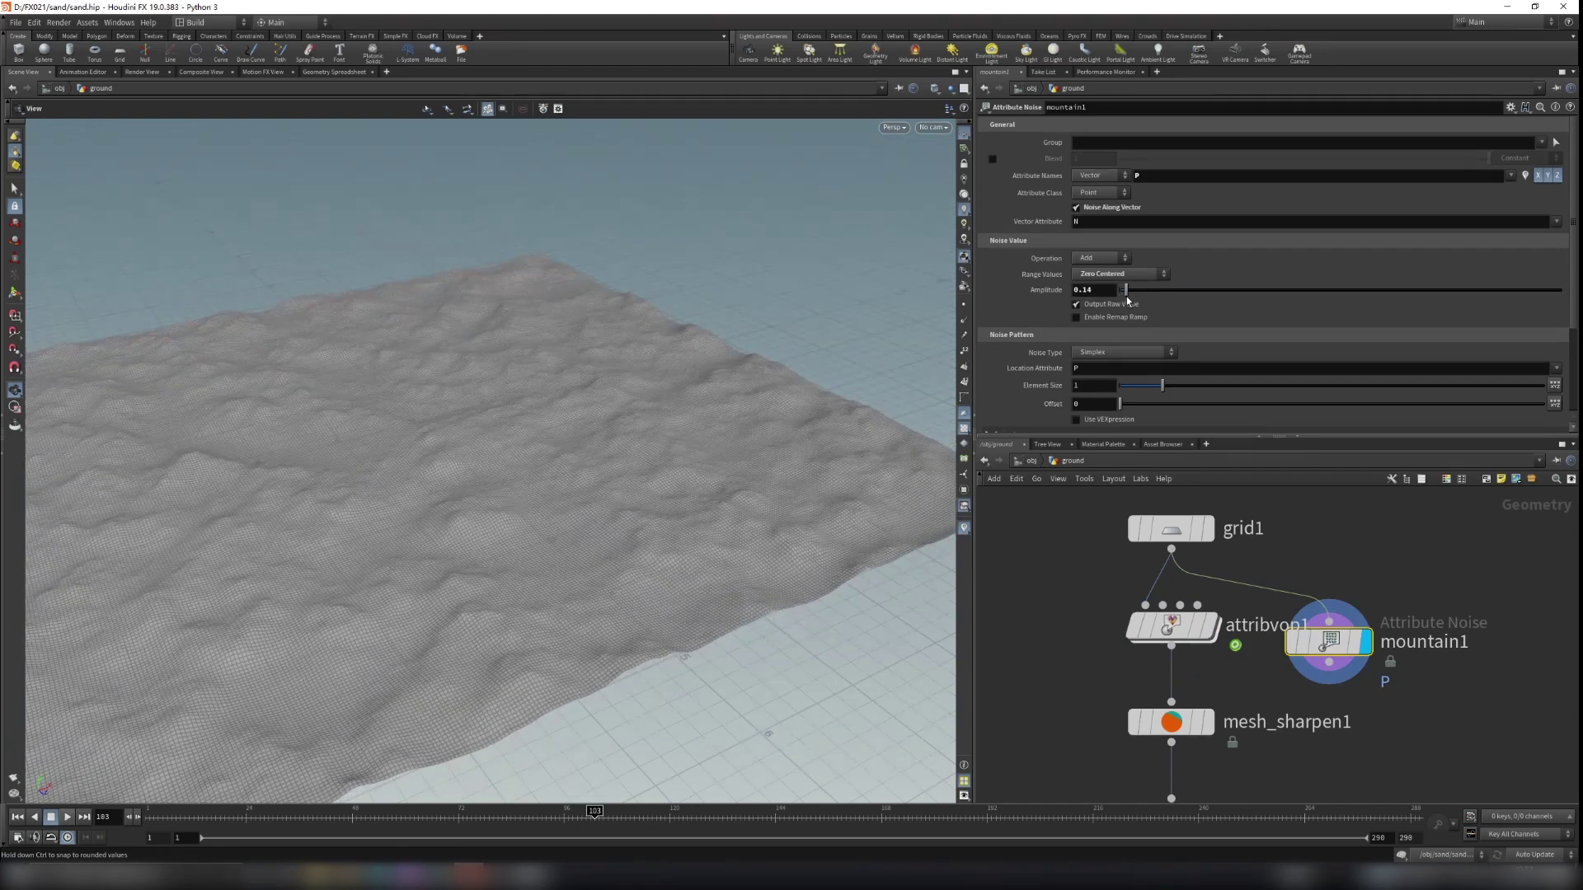
# Set mountain1's Element Size to 3.44 and Amplitude to 0.56, checking the terrain shape
pyautogui.moveTo(1171, 375); pyautogui.dragTo(1265, 385)
pyautogui.scroll(-5, 707, 393)
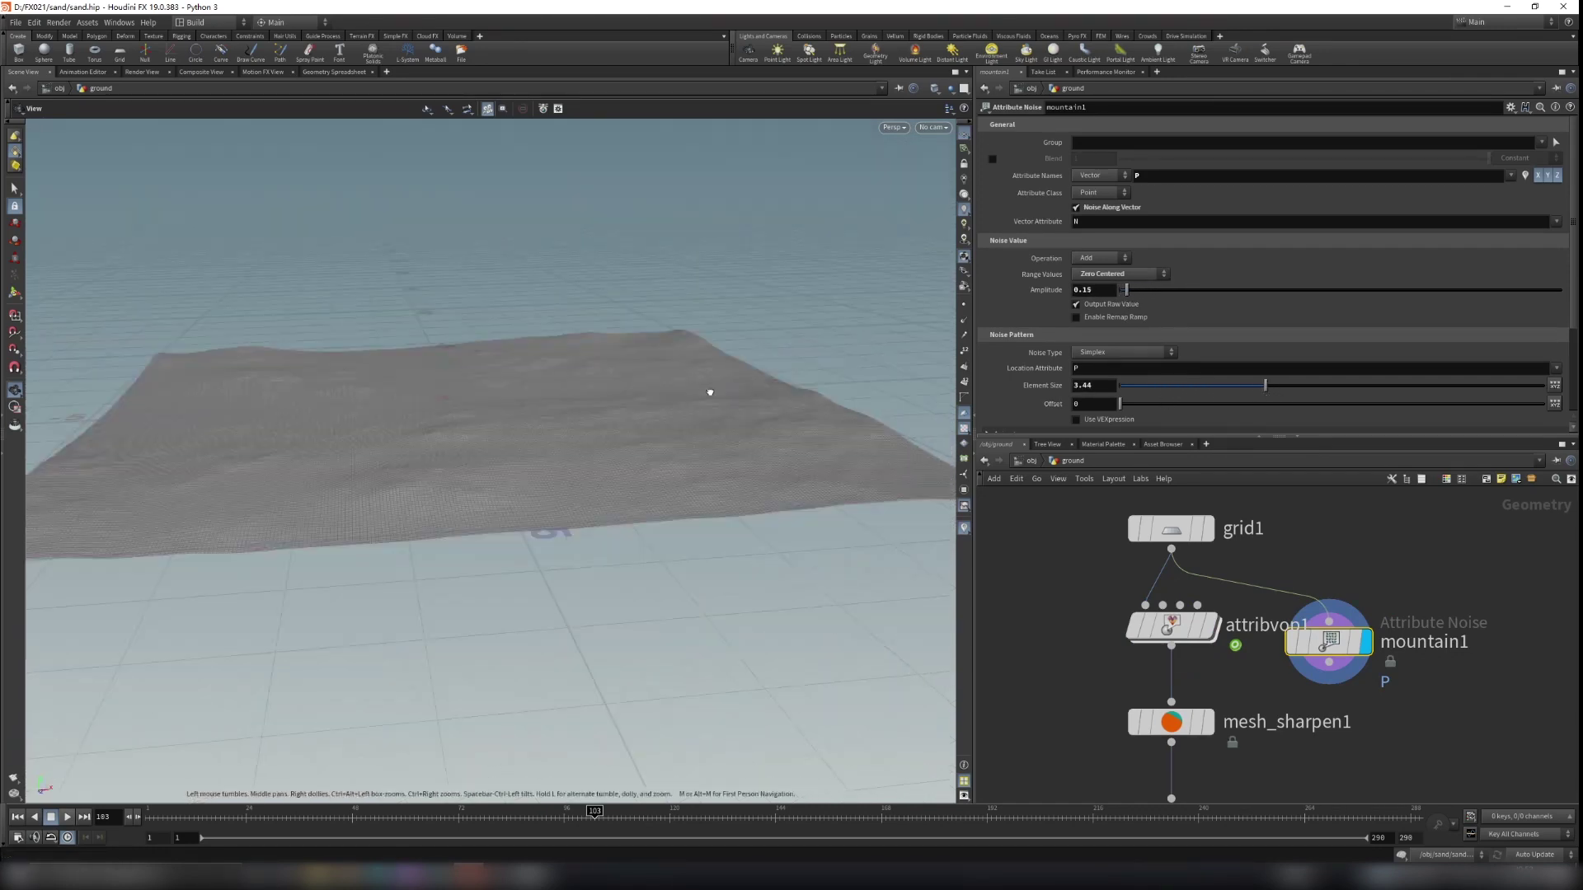
pyautogui.moveTo(742, 415); pyautogui.dragTo(466, 459)
pyautogui.scroll(-4, 466, 459)
pyautogui.scroll(3, 466, 459)
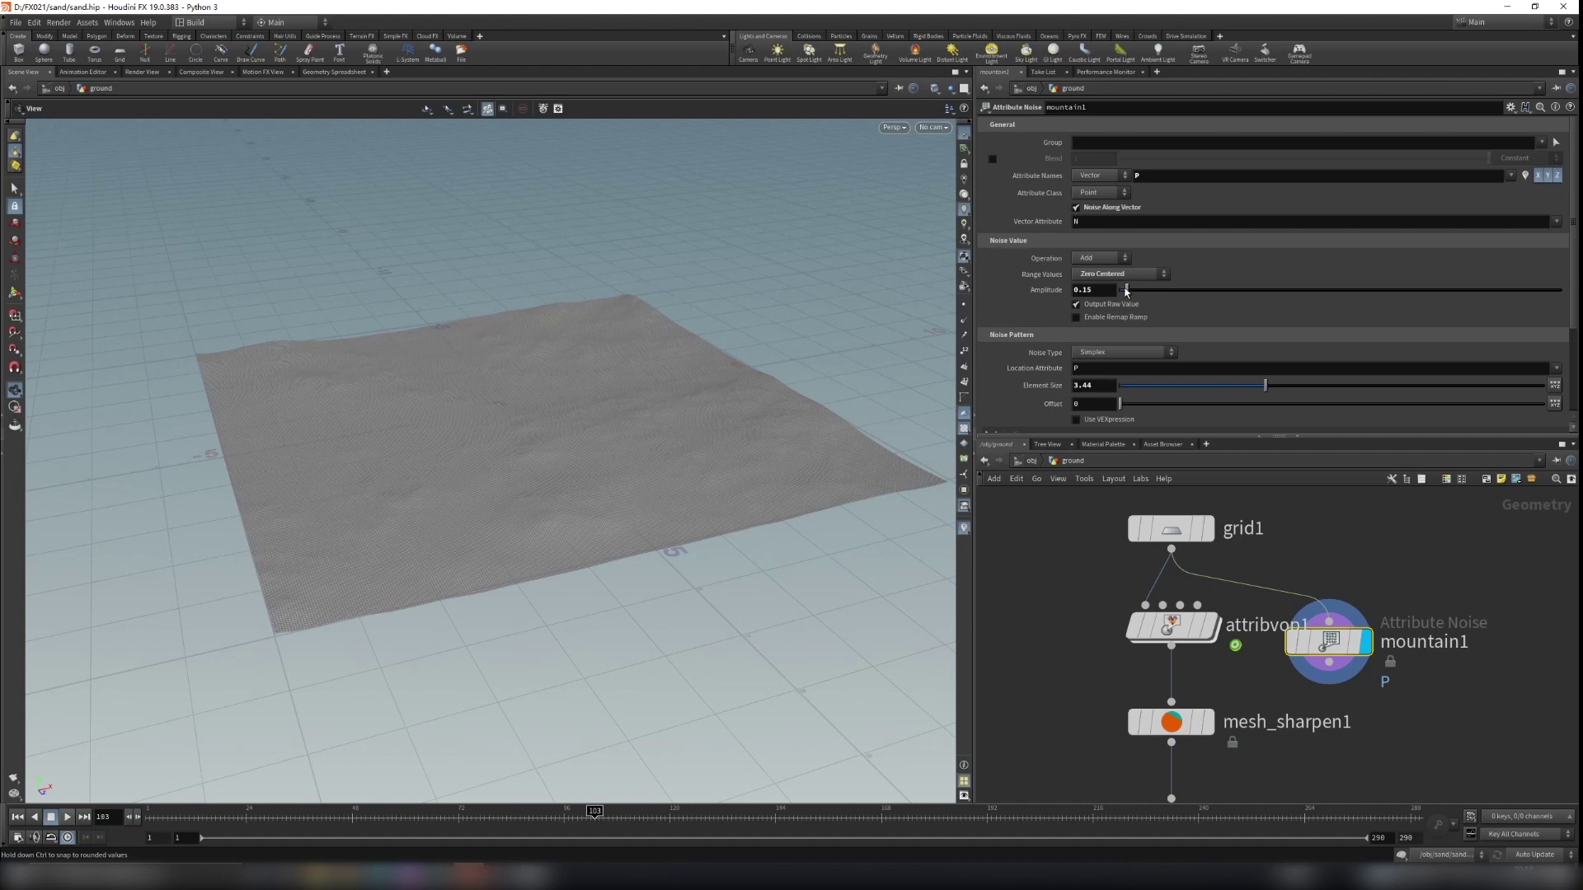
pyautogui.moveTo(1126, 291); pyautogui.dragTo(1145, 291)
pyautogui.scroll(3, 662, 409)
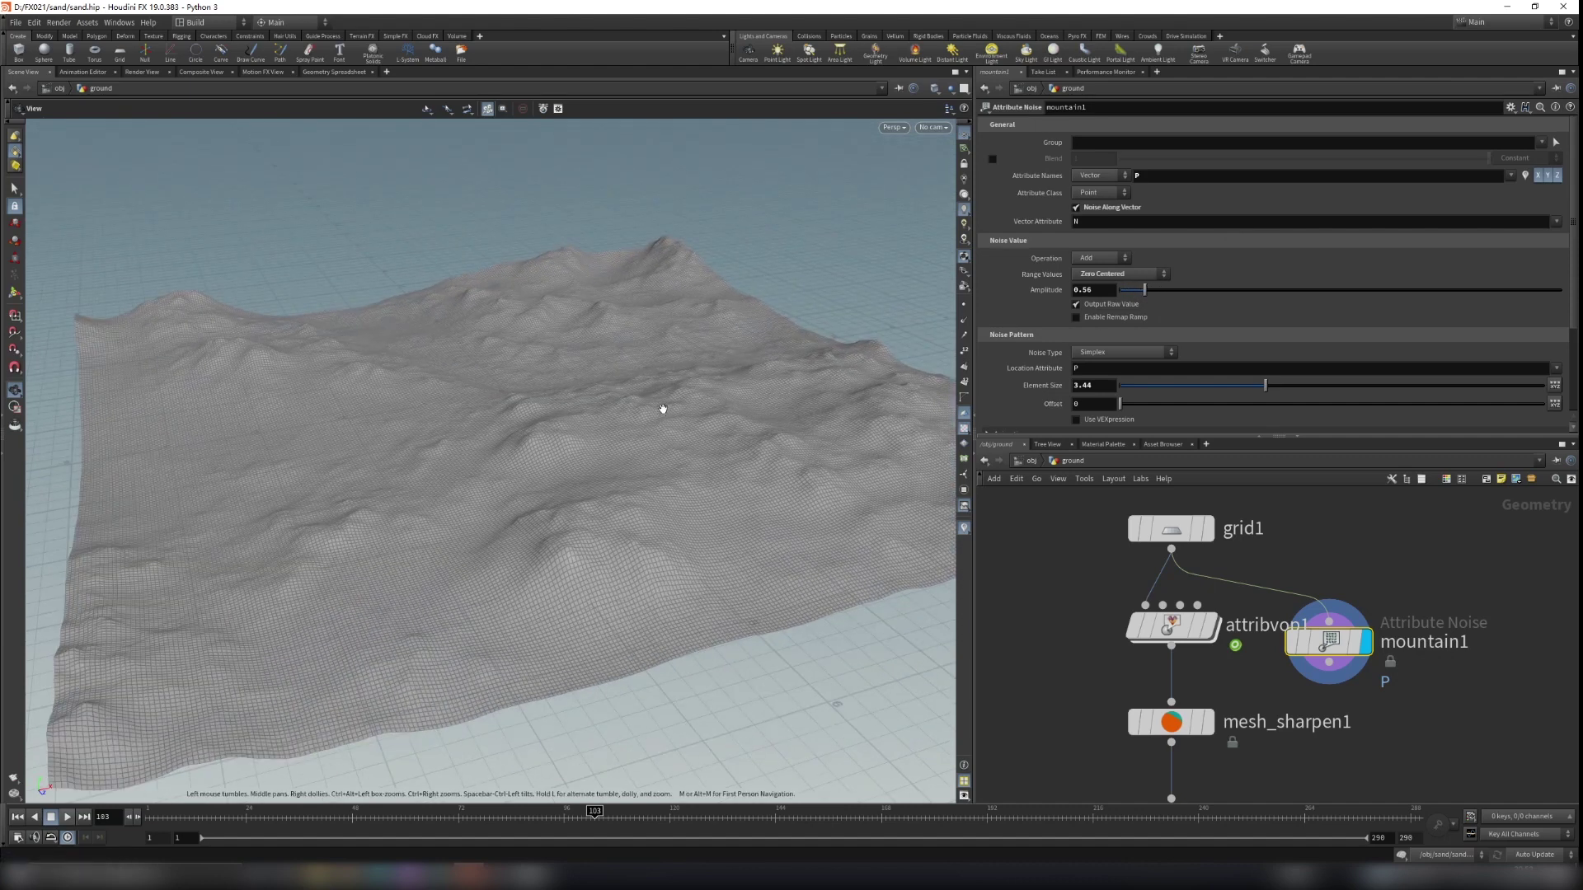
# Delete the mountain1 node, display attribvop1 on the ground and open its VOP network
pyautogui.press('Delete')
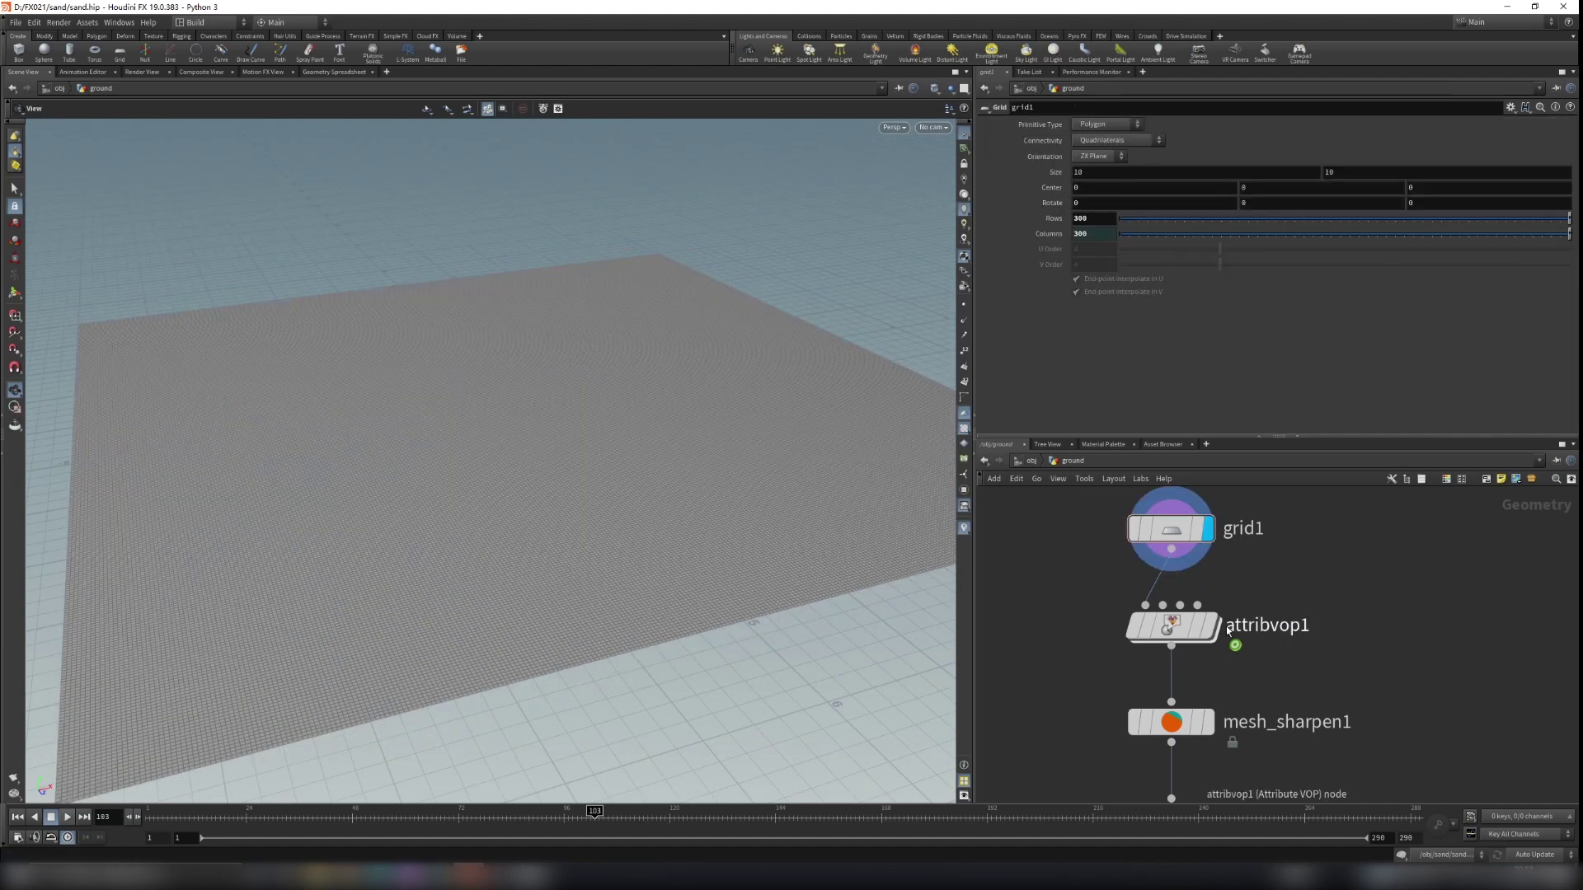
pyautogui.click(1217, 624)
pyautogui.doubleClick(1177, 629)
pyautogui.scroll(3, 706, 520)
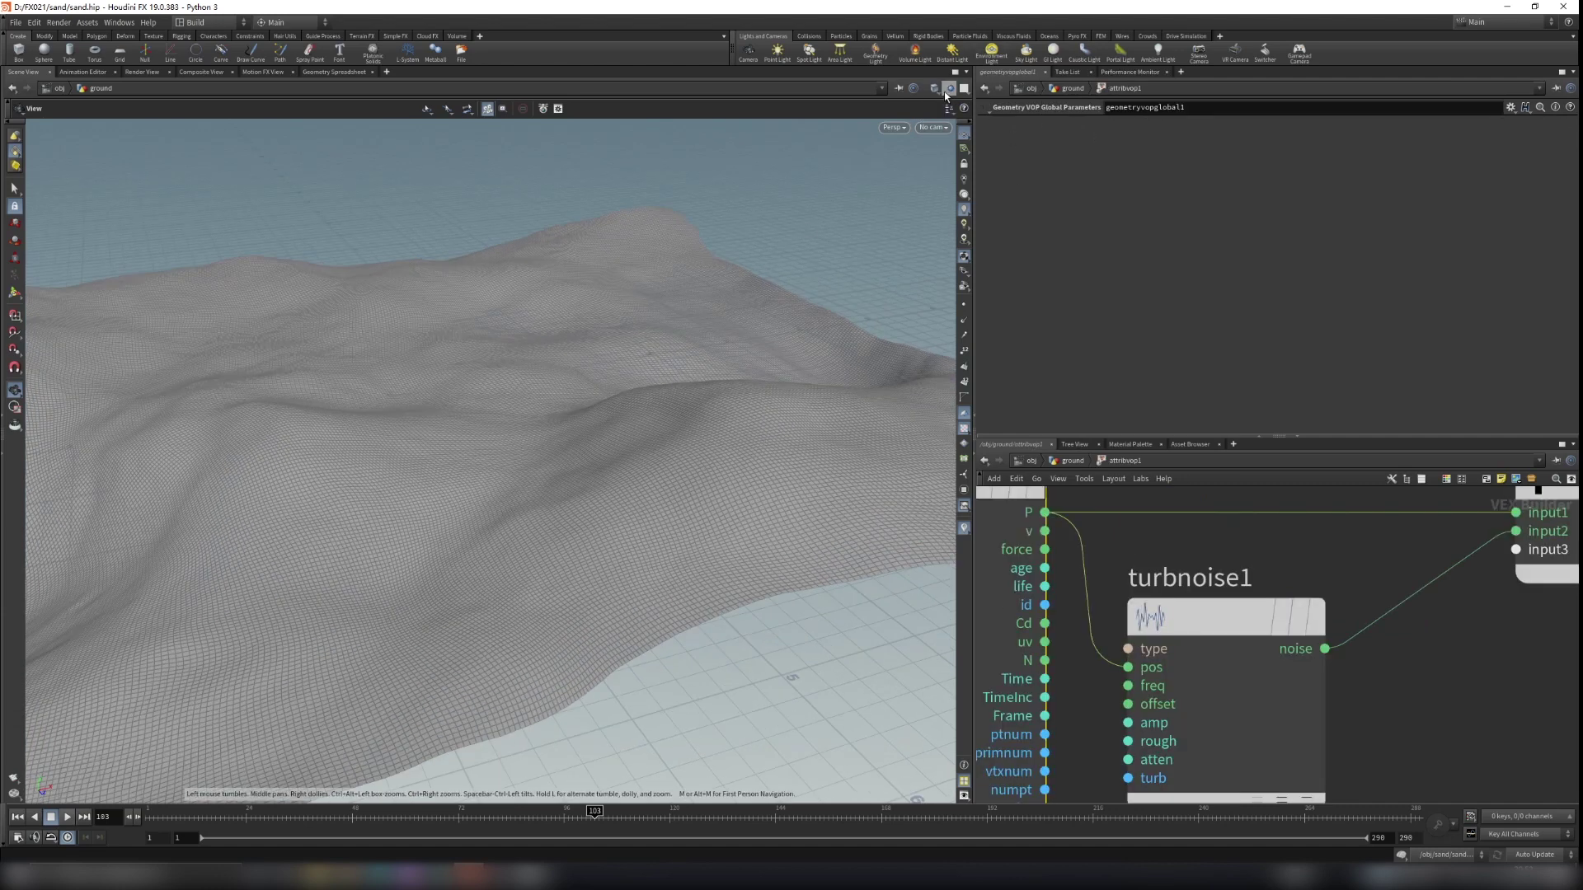
# Examine turbnoise1's noise parameters and how its noise output feeds add1 inside attribvop1
pyautogui.moveTo(643, 404); pyautogui.dragTo(416, 513)
pyautogui.scroll(3, 417, 513)
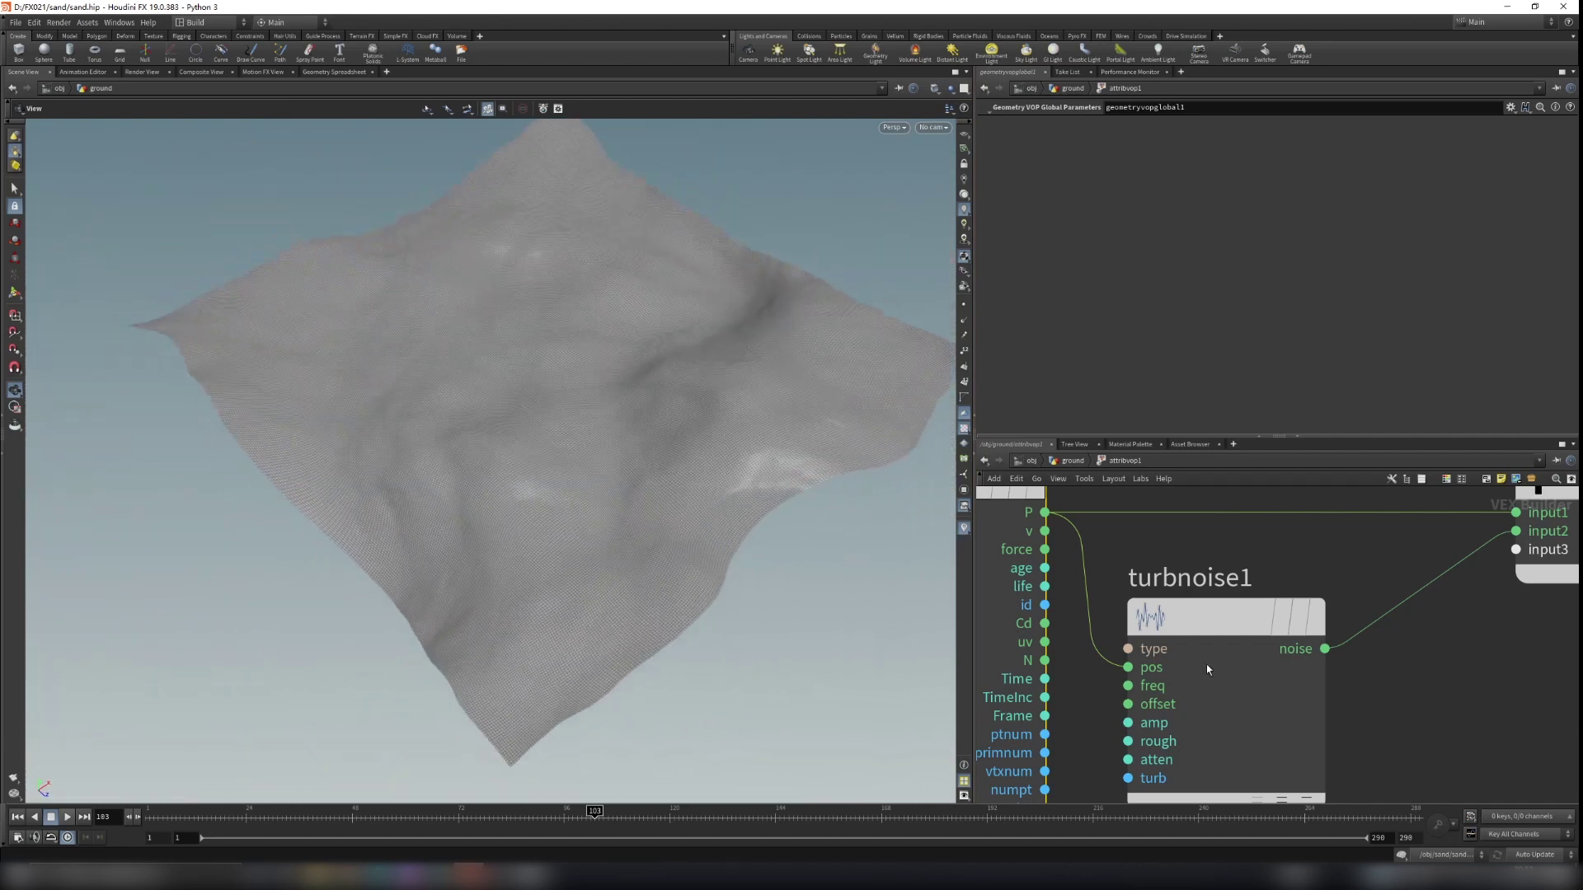
pyautogui.scroll(-5, 1187, 560)
pyautogui.scroll(4, 1276, 523)
pyautogui.moveTo(1199, 625); pyautogui.dragTo(1265, 608, button='middle')
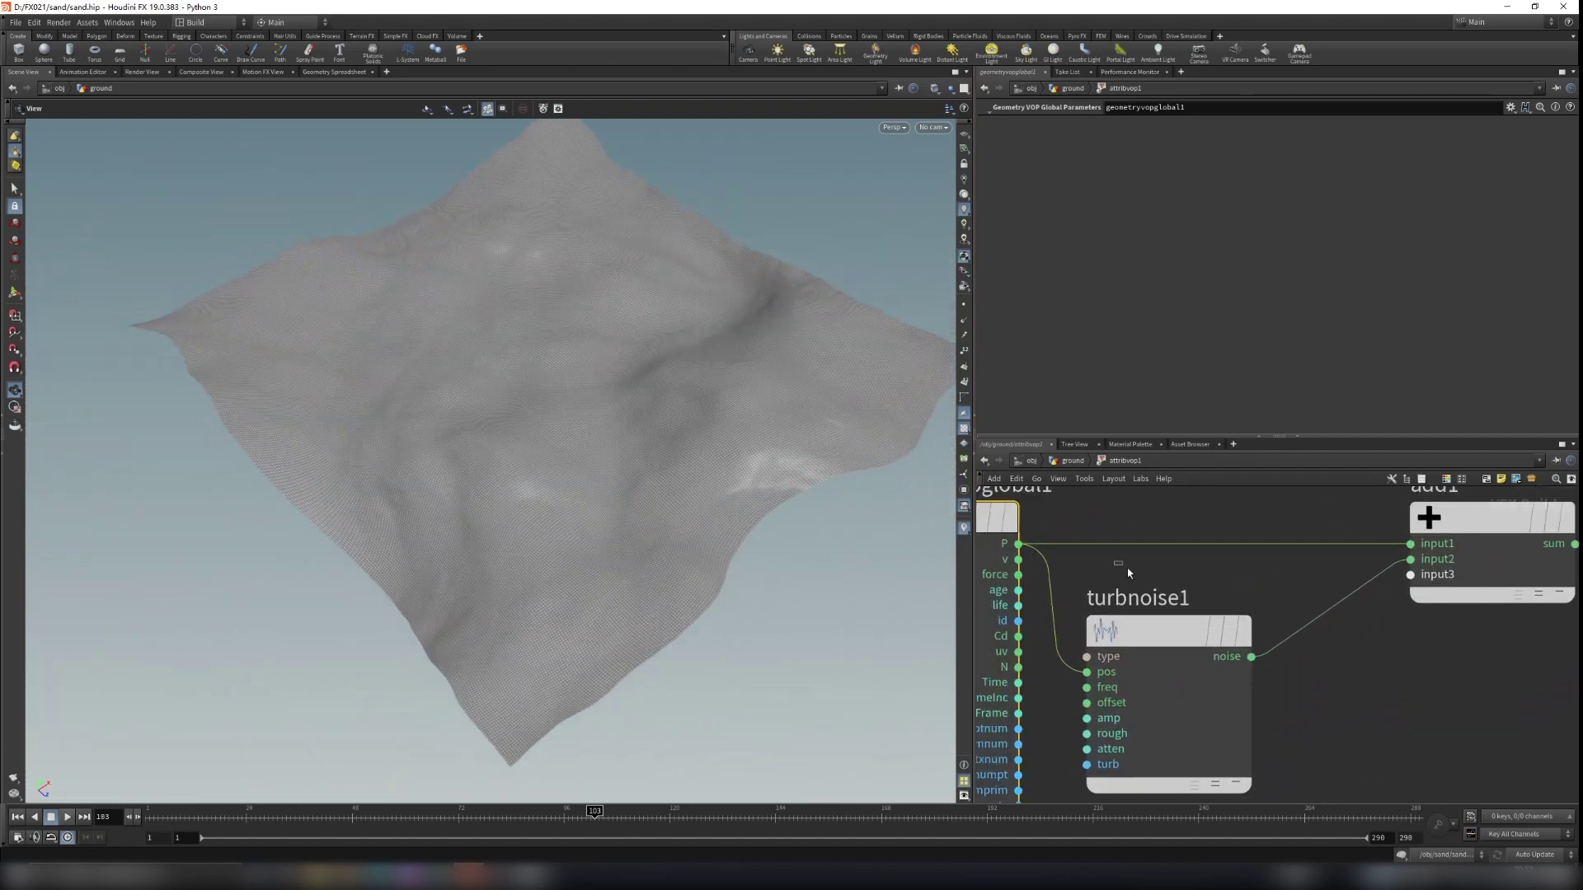
pyautogui.click(1156, 630)
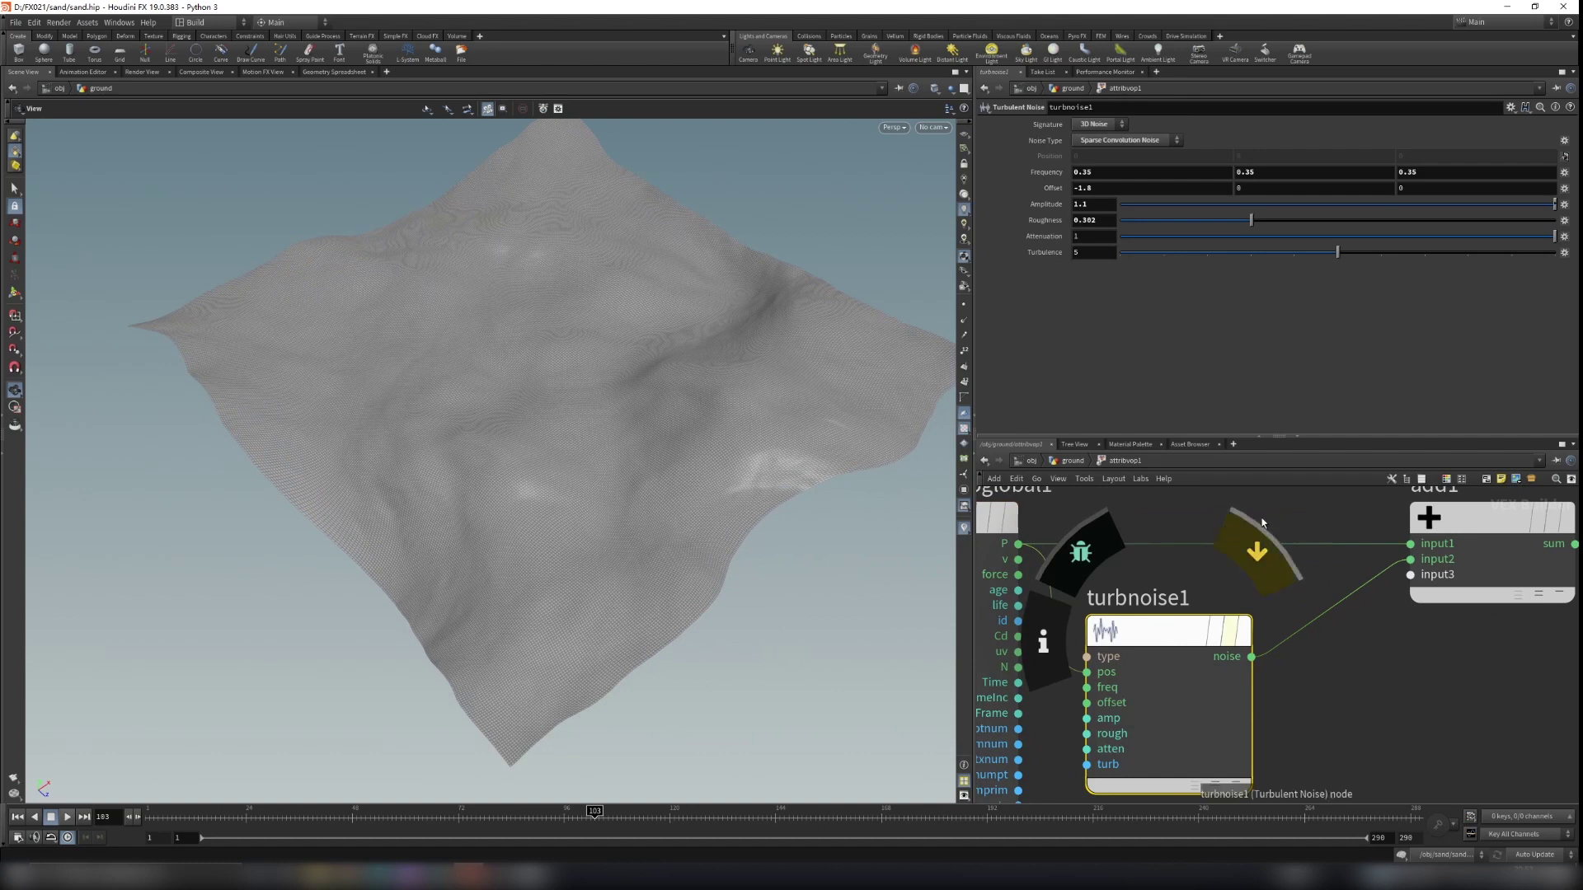
pyautogui.scroll(-5, 1357, 623)
pyautogui.click(1357, 623)
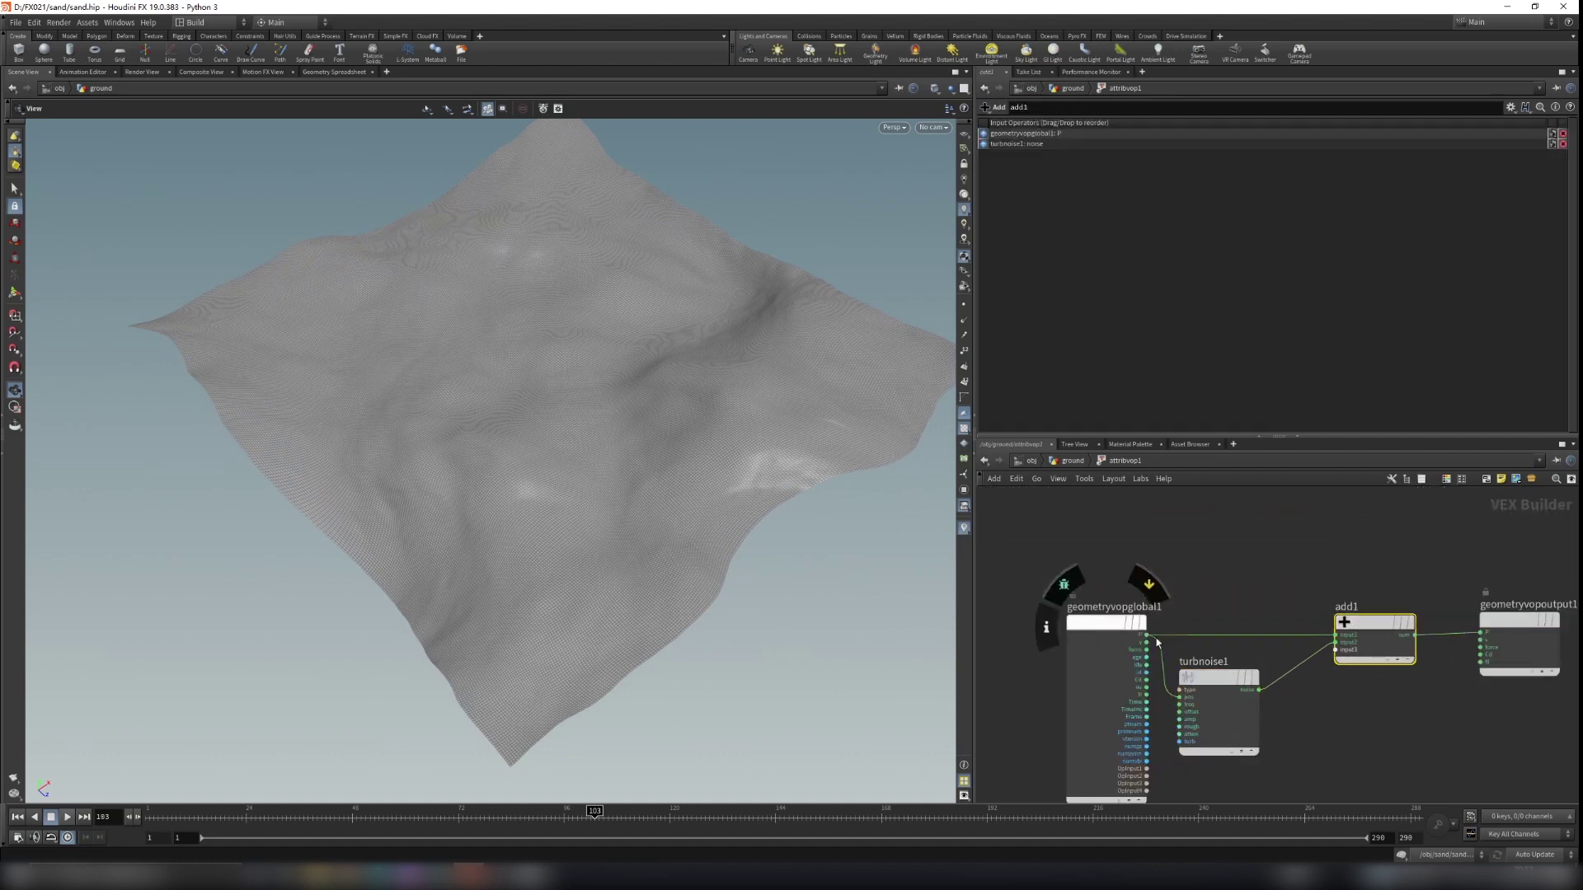
# Trace add1's sum into geometryvopoutput1's P and compare turbnoise1 and add1 with the displaced terrain
pyautogui.moveTo(791, 506); pyautogui.dragTo(650, 393)
pyautogui.scroll(4, 1401, 602)
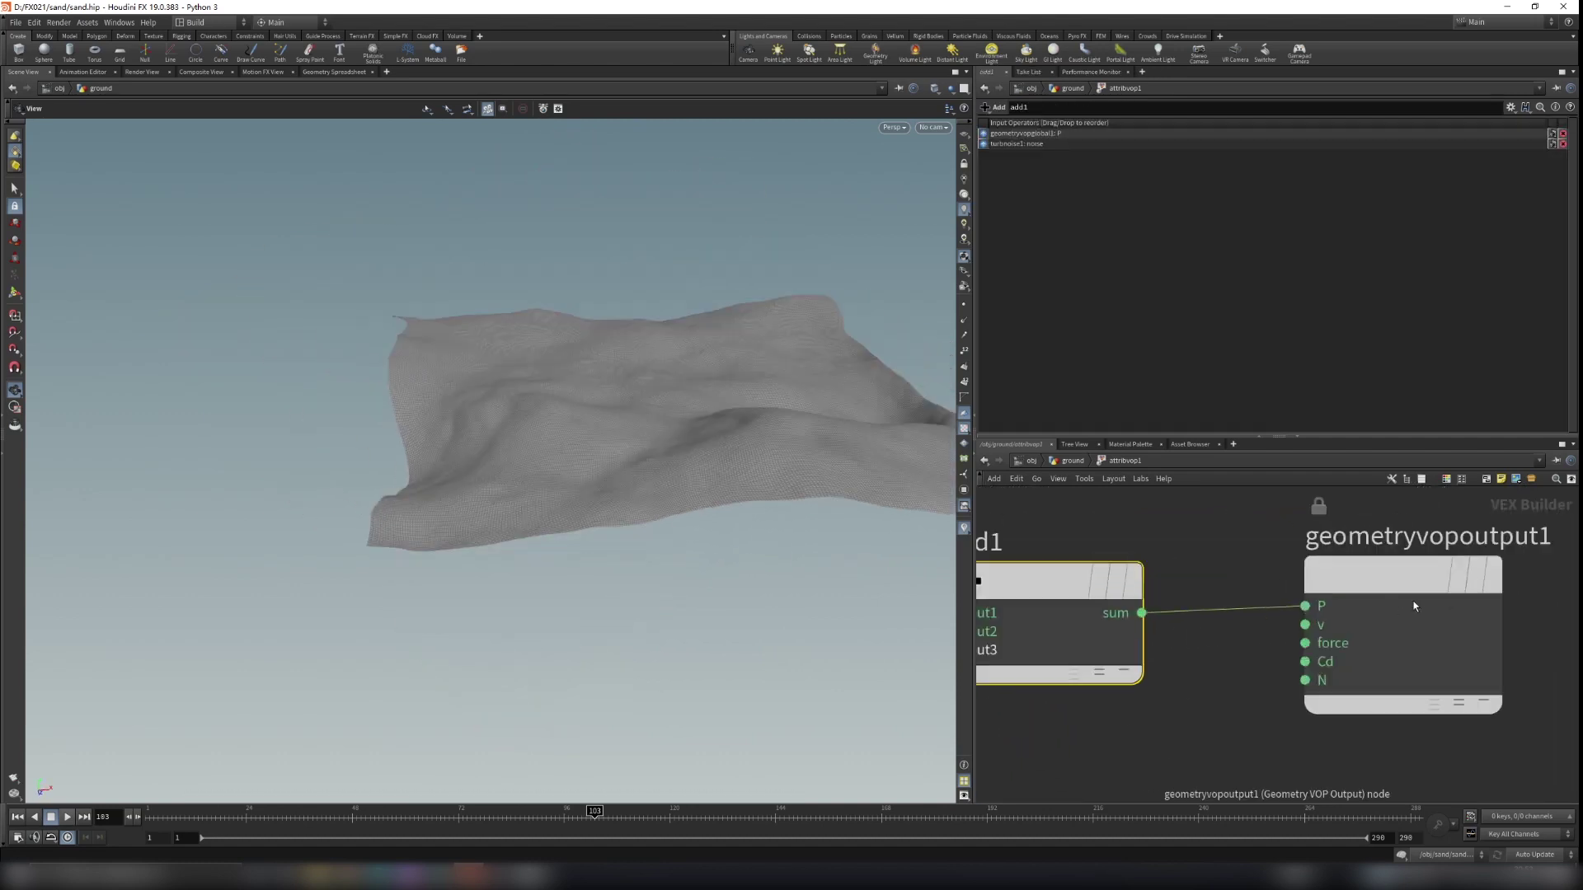
pyautogui.moveTo(1276, 633); pyautogui.dragTo(1336, 604)
pyautogui.moveTo(1273, 567); pyautogui.dragTo(1293, 576, button='middle')
pyautogui.press('h')
pyautogui.scroll(3, 1237, 586)
pyautogui.click(1162, 660)
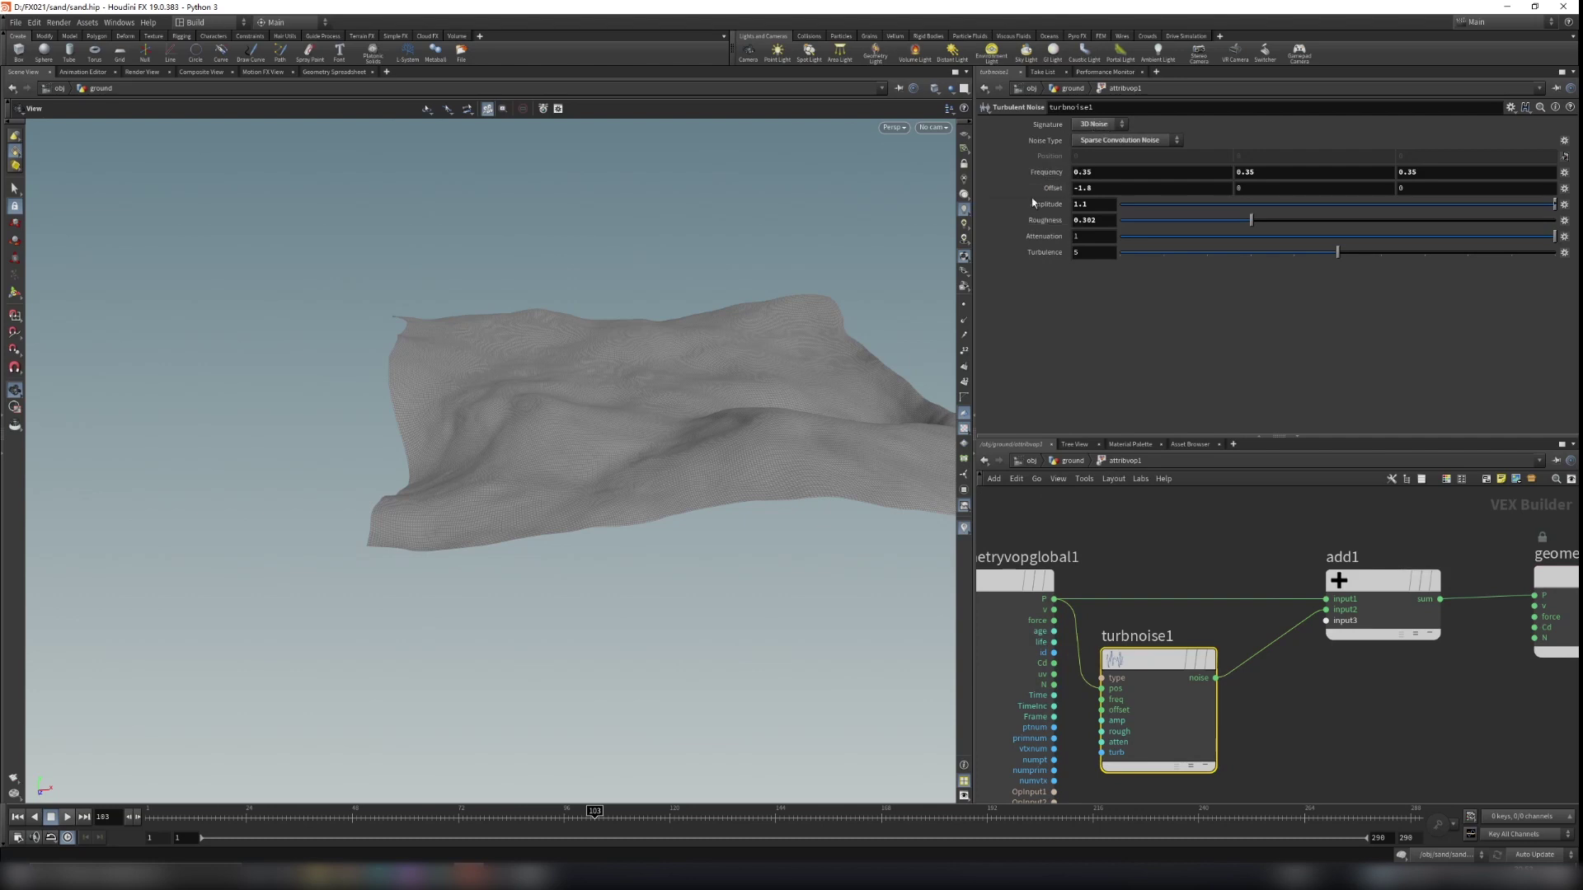
pyautogui.click(1407, 608)
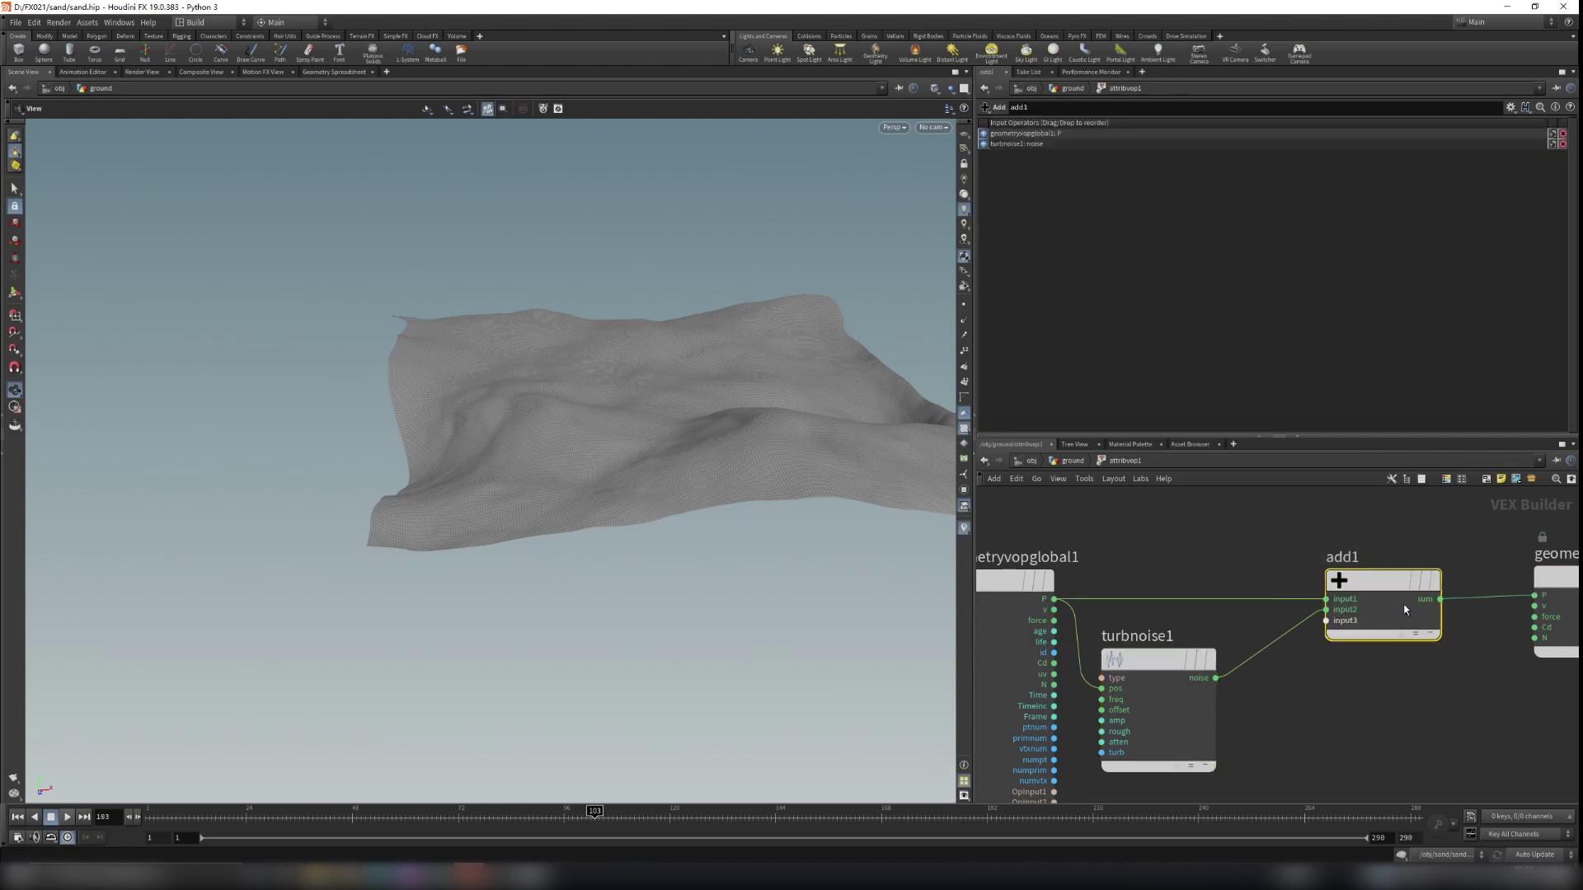
pyautogui.scroll(5, 834, 392)
pyautogui.moveTo(848, 402); pyautogui.dragTo(1100, 579)
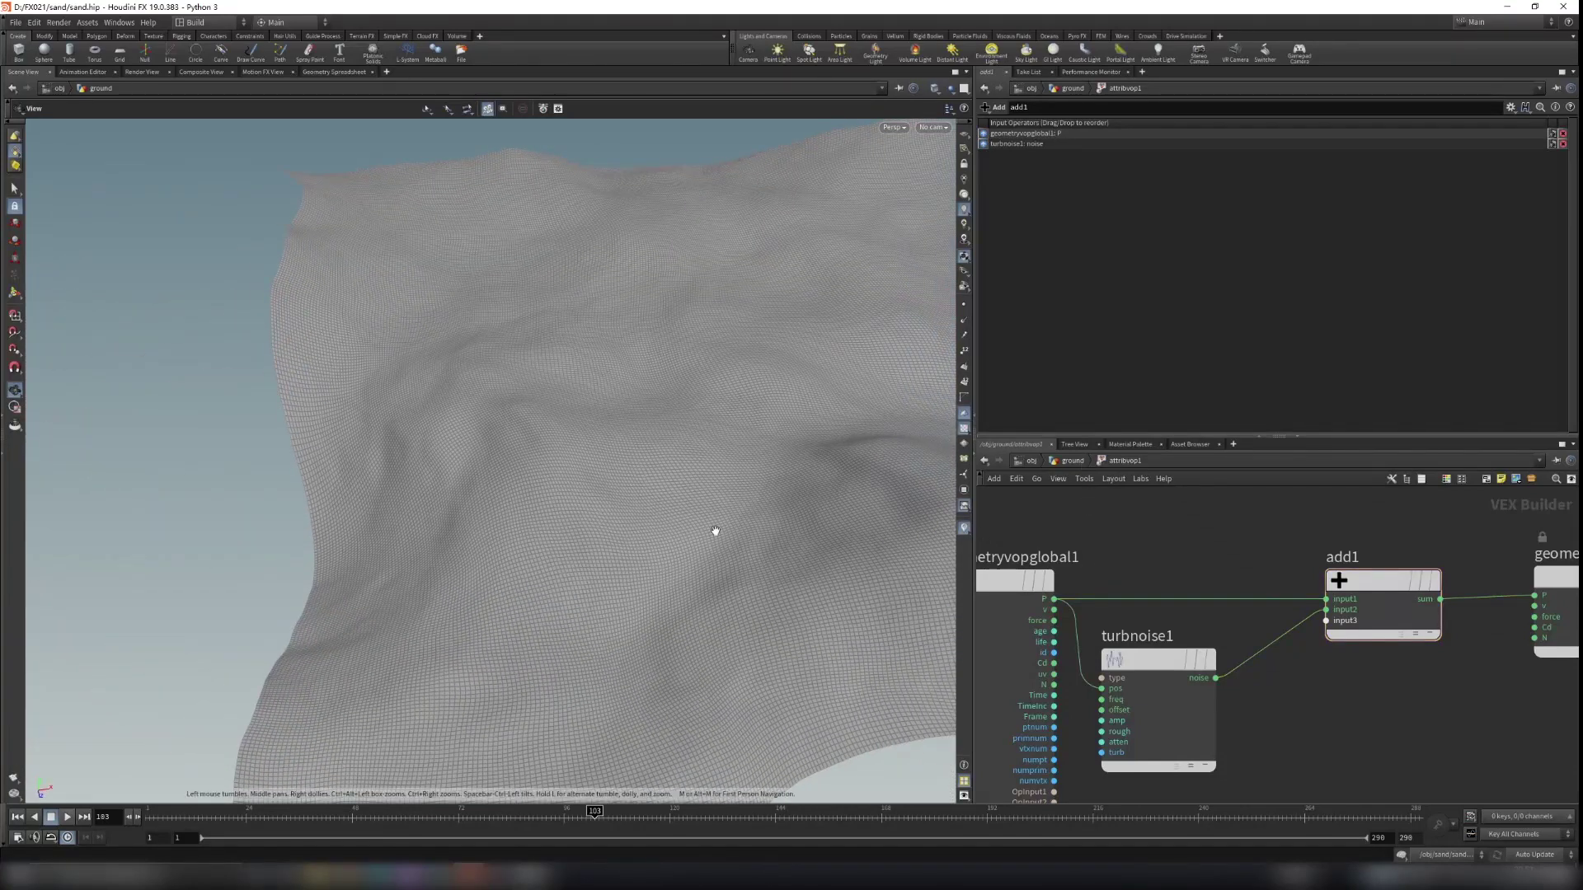
pyautogui.moveTo(714, 530); pyautogui.dragTo(1086, 521)
# Return to the ground network and display the mesh_sharpen1 result
pyautogui.click(1069, 466)
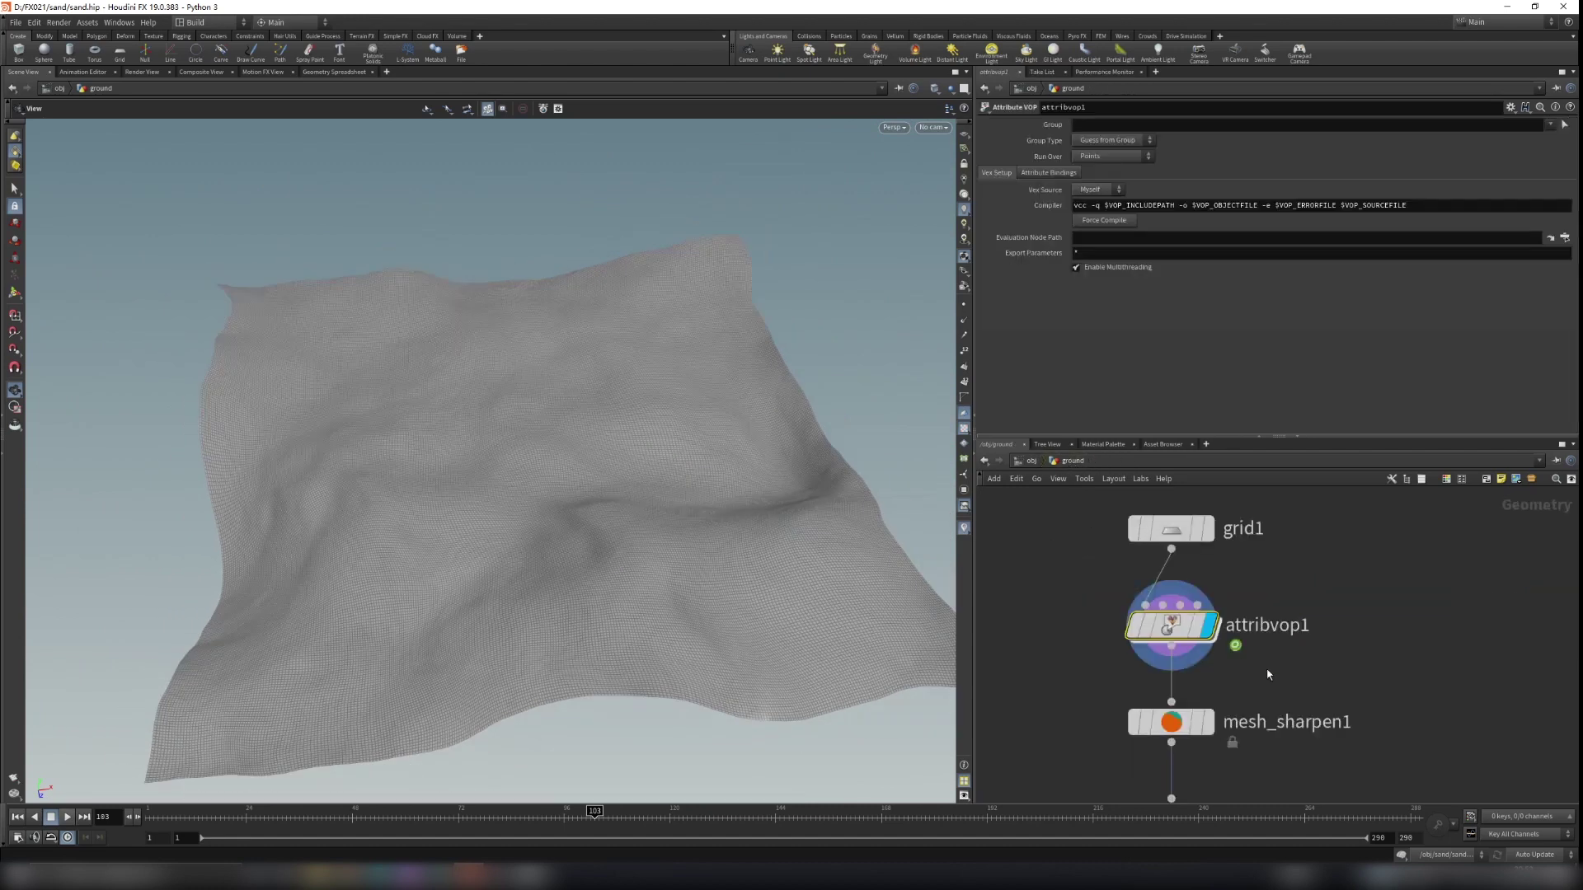
pyautogui.moveTo(1019, 595); pyautogui.dragTo(1290, 652)
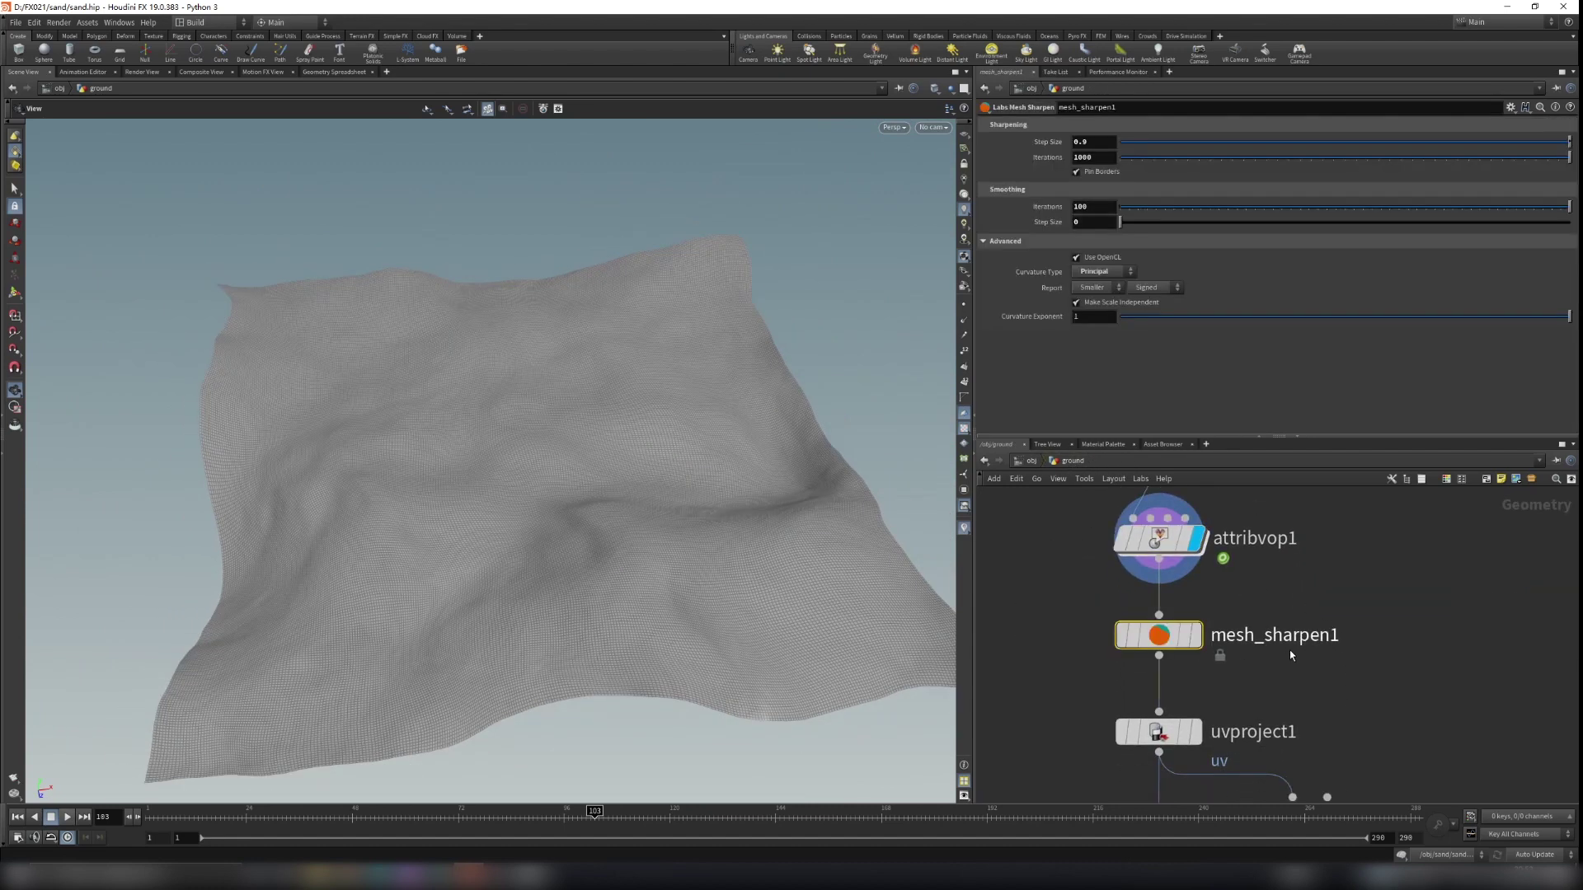
pyautogui.click(1196, 634)
pyautogui.moveTo(527, 528); pyautogui.dragTo(609, 447)
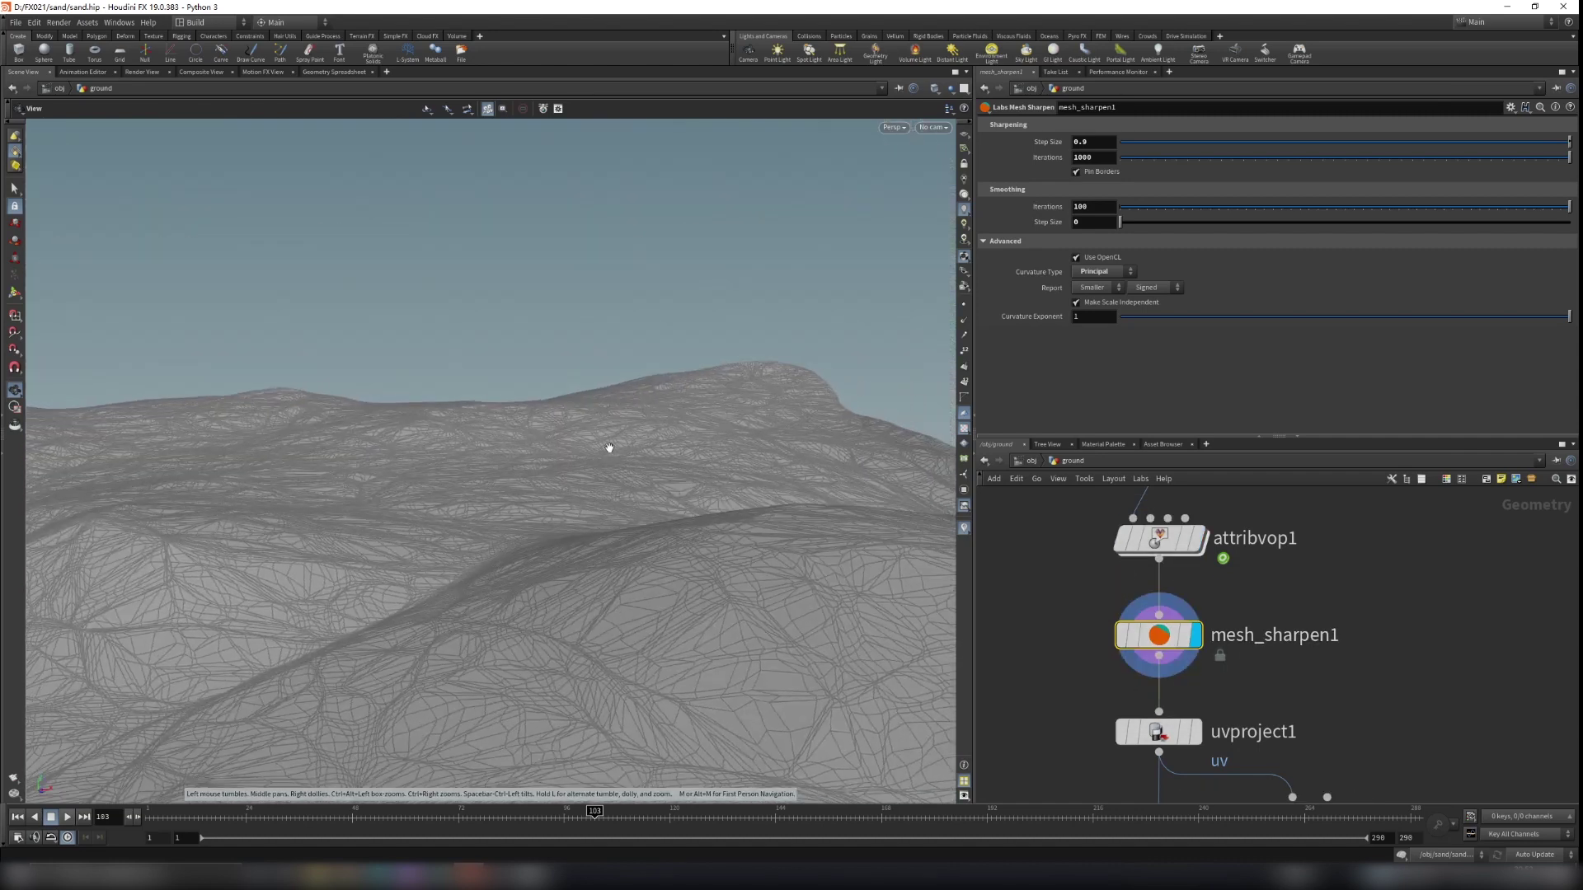
# Set the viewport shading to Smooth Shaded and inspect the sharpened dunes up close
pyautogui.click(937, 89)
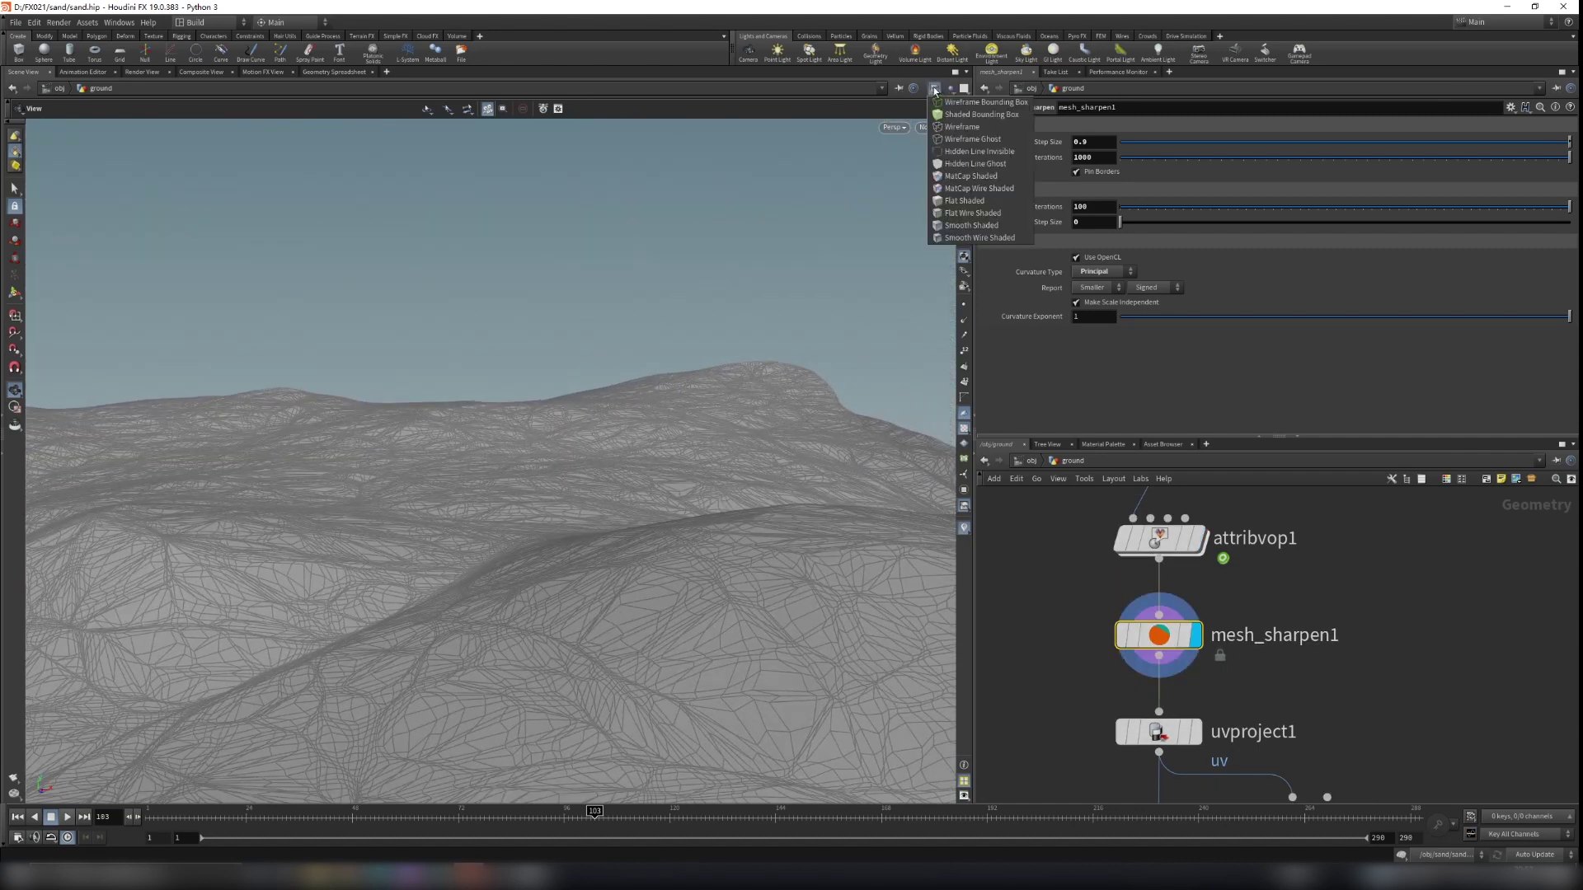
pyautogui.click(972, 225)
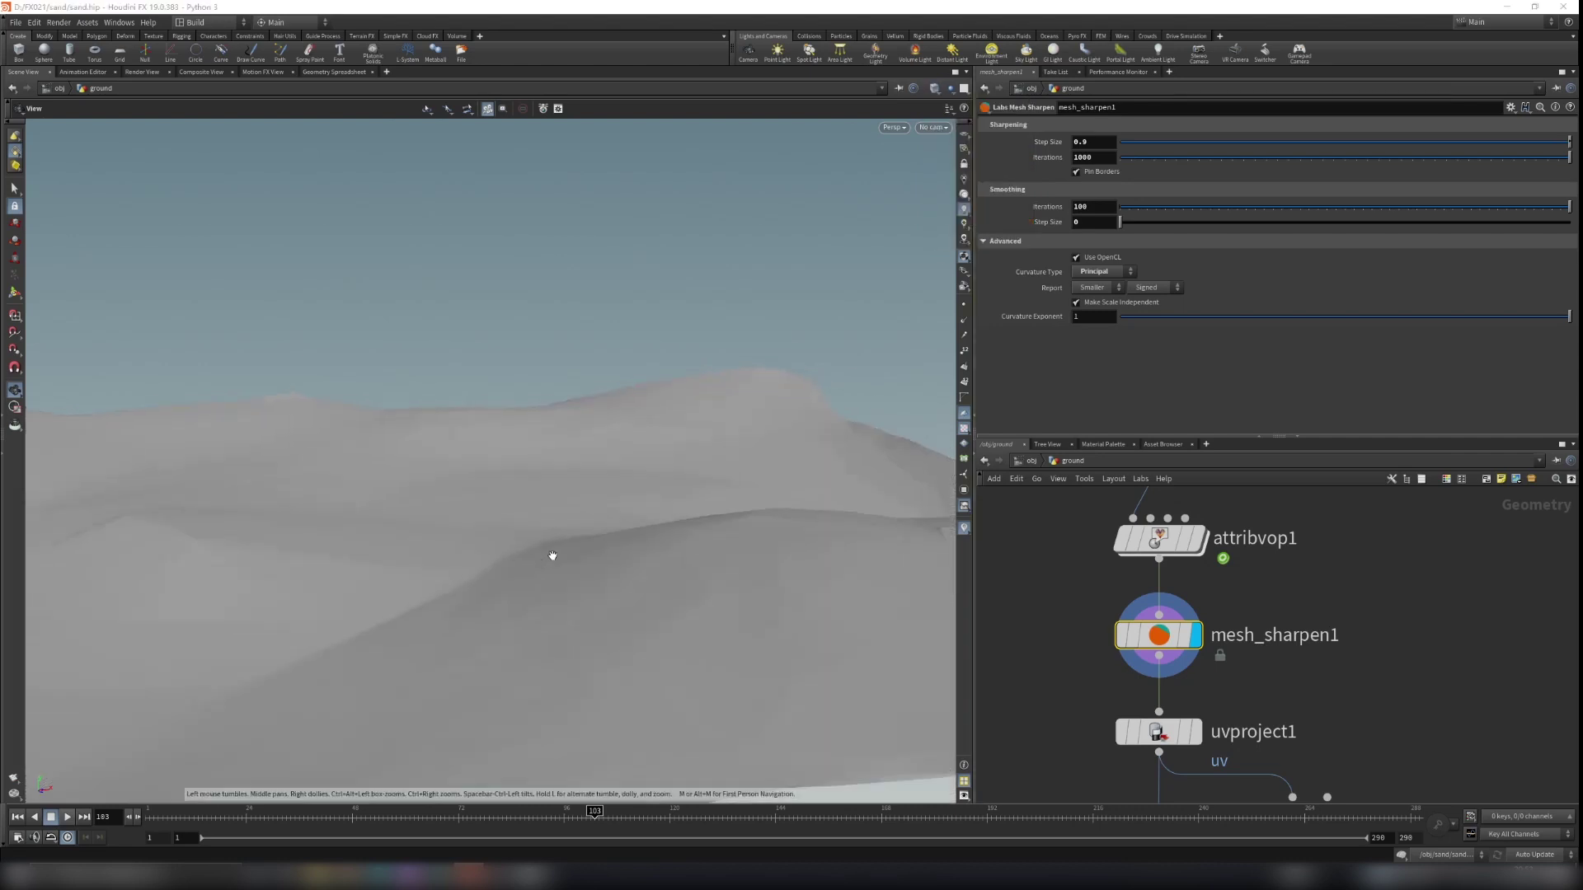
pyautogui.moveTo(552, 555)
pyautogui.mouseDown()
pyautogui.moveTo(679, 572)
pyautogui.moveTo(509, 653)
pyautogui.moveTo(536, 487)
pyautogui.moveTo(608, 492)
pyautogui.moveTo(784, 428)
pyautogui.moveTo(733, 552)
pyautogui.moveTo(710, 541)
pyautogui.moveTo(784, 566)
pyautogui.moveTo(750, 555)
pyautogui.moveTo(777, 595)
pyautogui.moveTo(939, 536)
pyautogui.mouseUp()
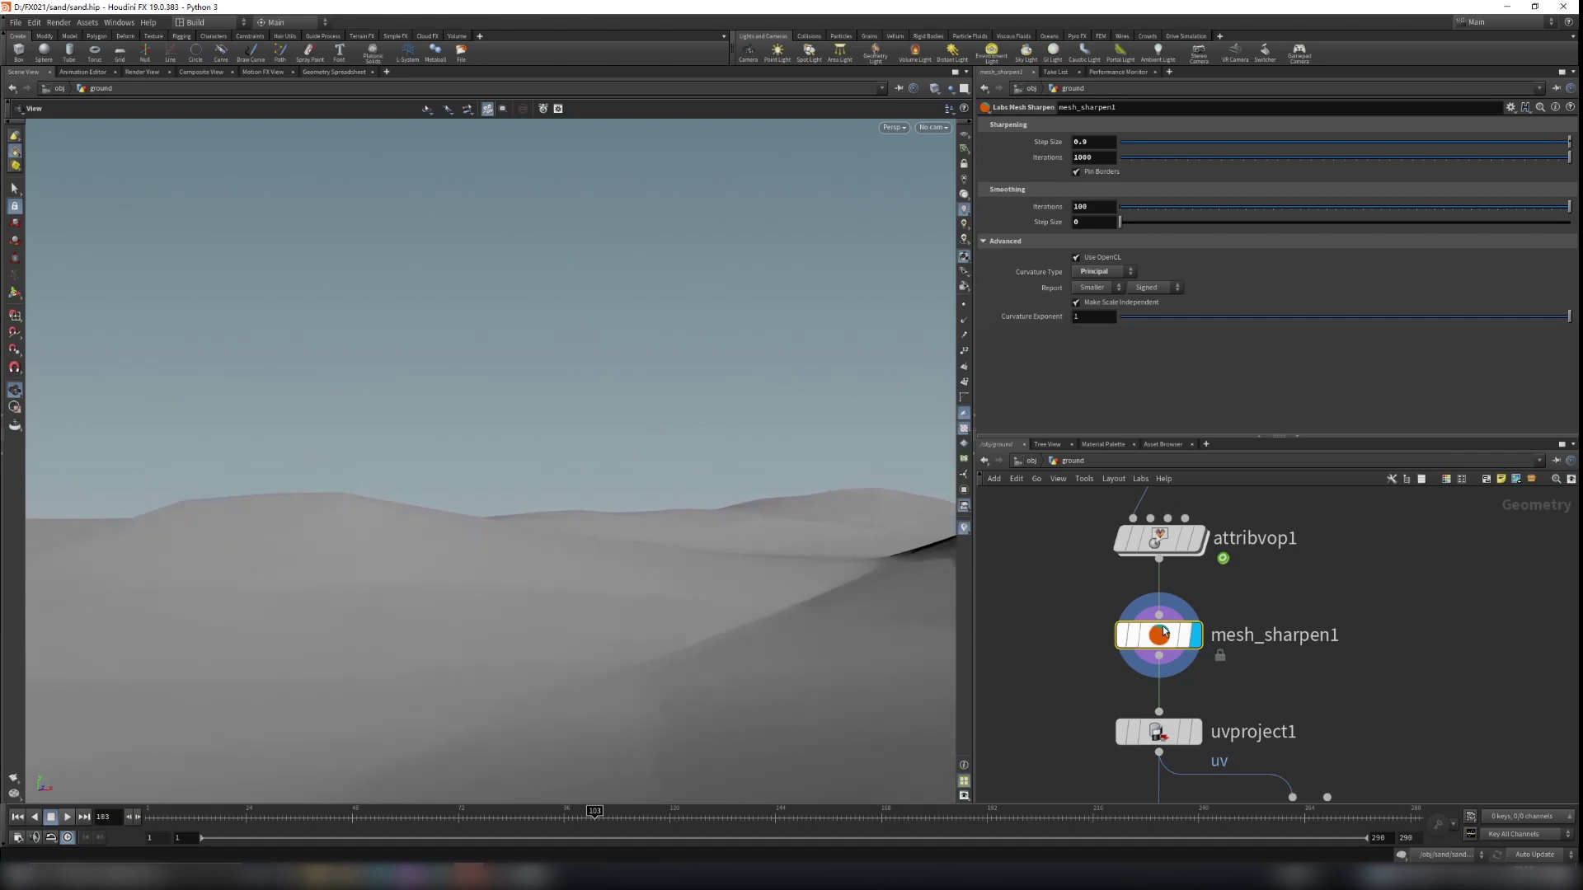
pyautogui.moveTo(1143, 635); pyautogui.dragTo(1358, 669)
pyautogui.moveTo(682, 535); pyautogui.dragTo(717, 601)
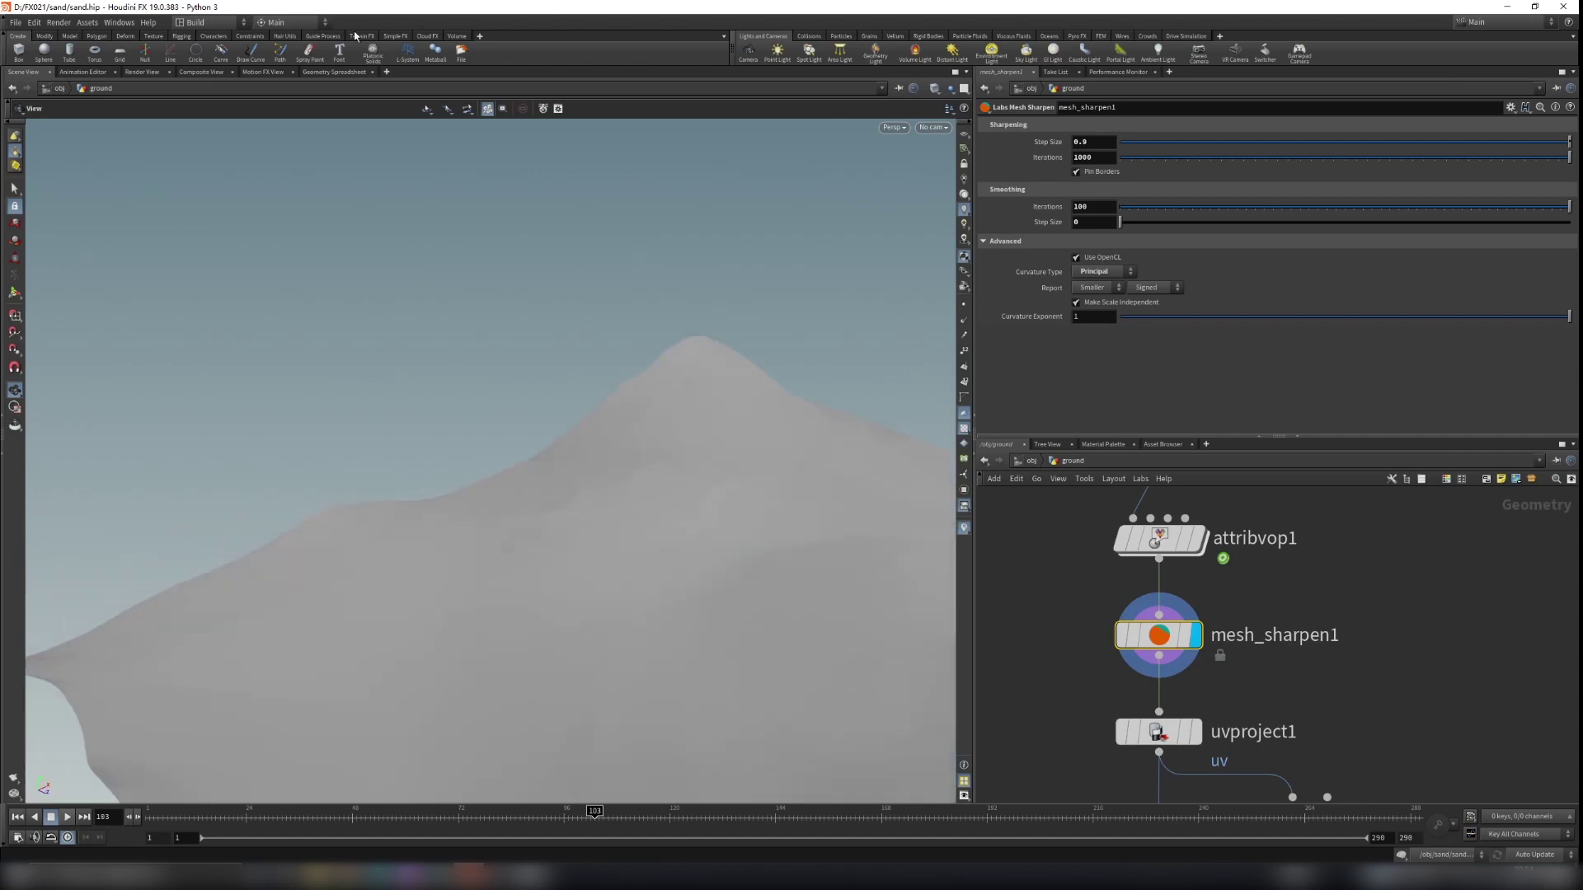
# Check the list of available shelves for the SideFX Labs shelf
pyautogui.click(479, 37)
pyautogui.moveTo(504, 81)
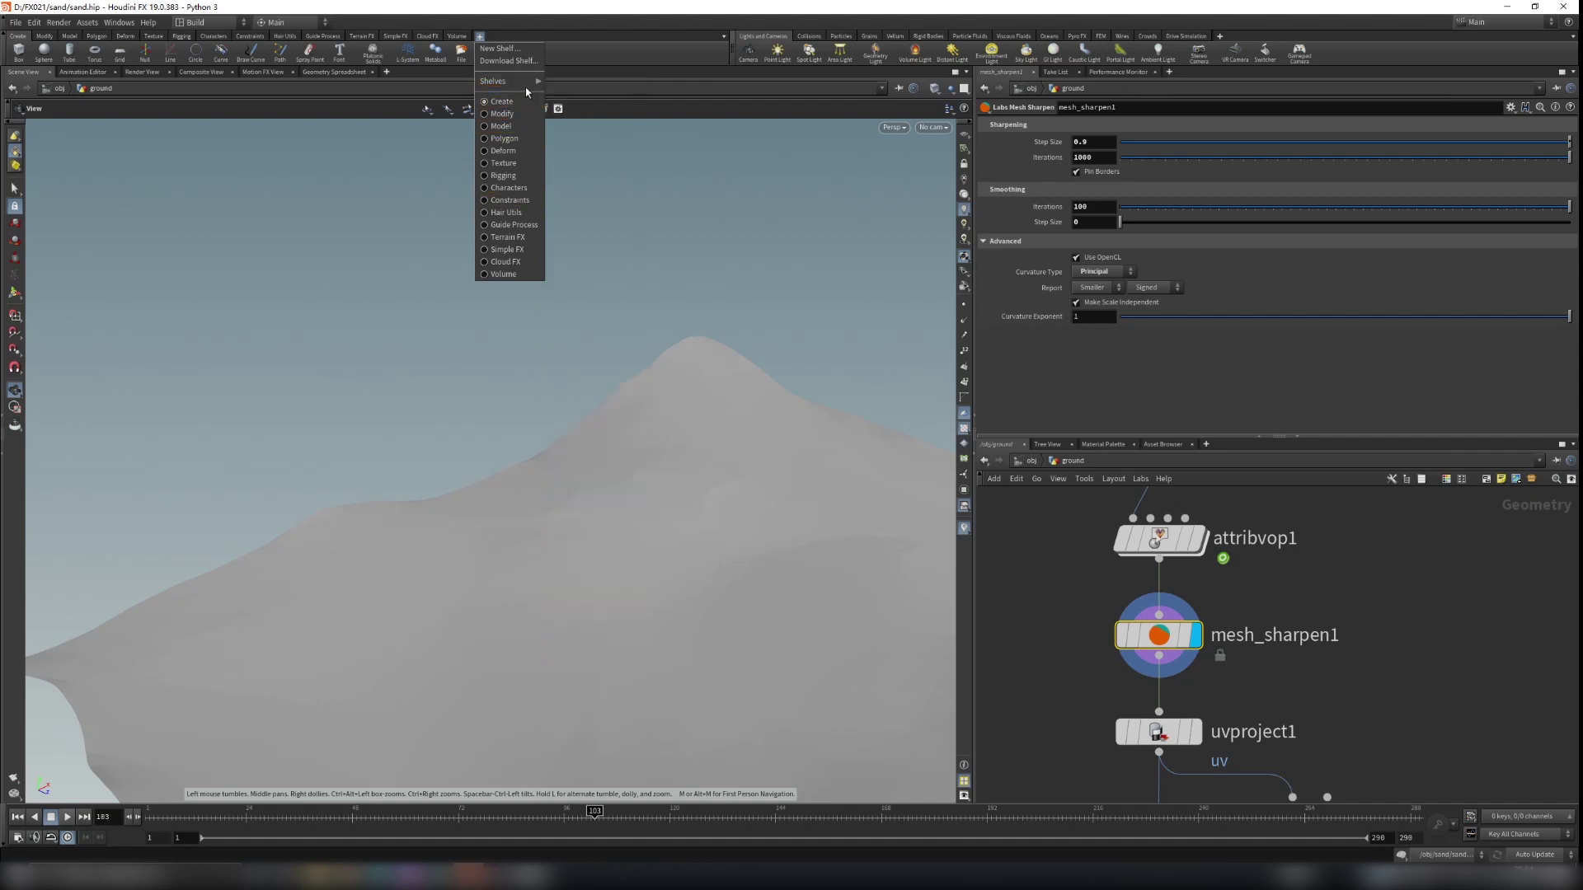
pyautogui.moveTo(516, 80)
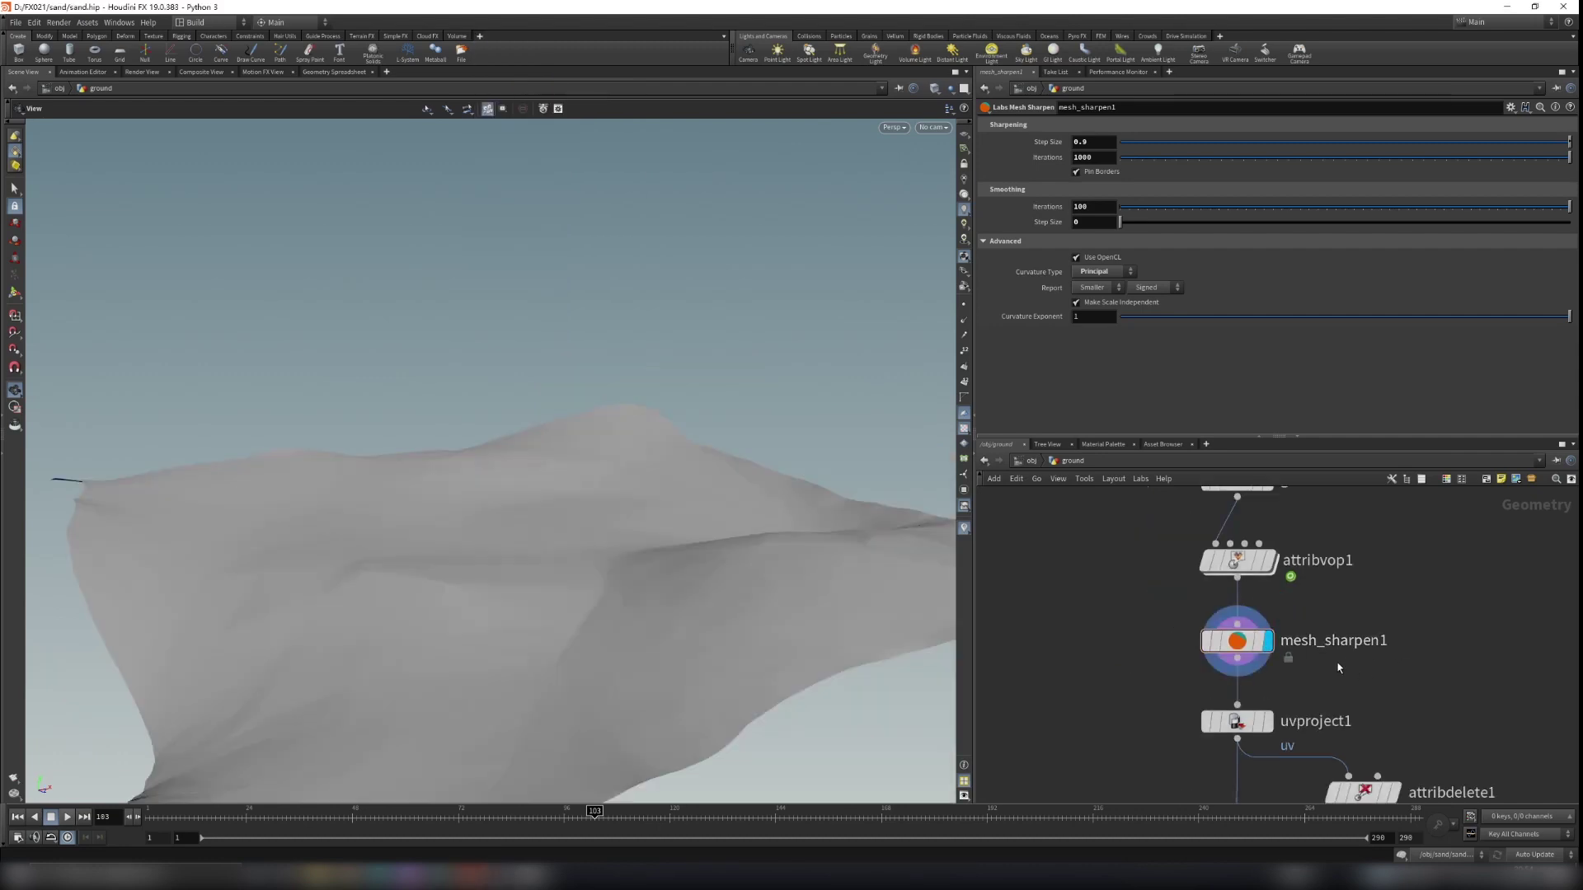
pyautogui.moveTo(1342, 666); pyautogui.dragTo(1140, 623)
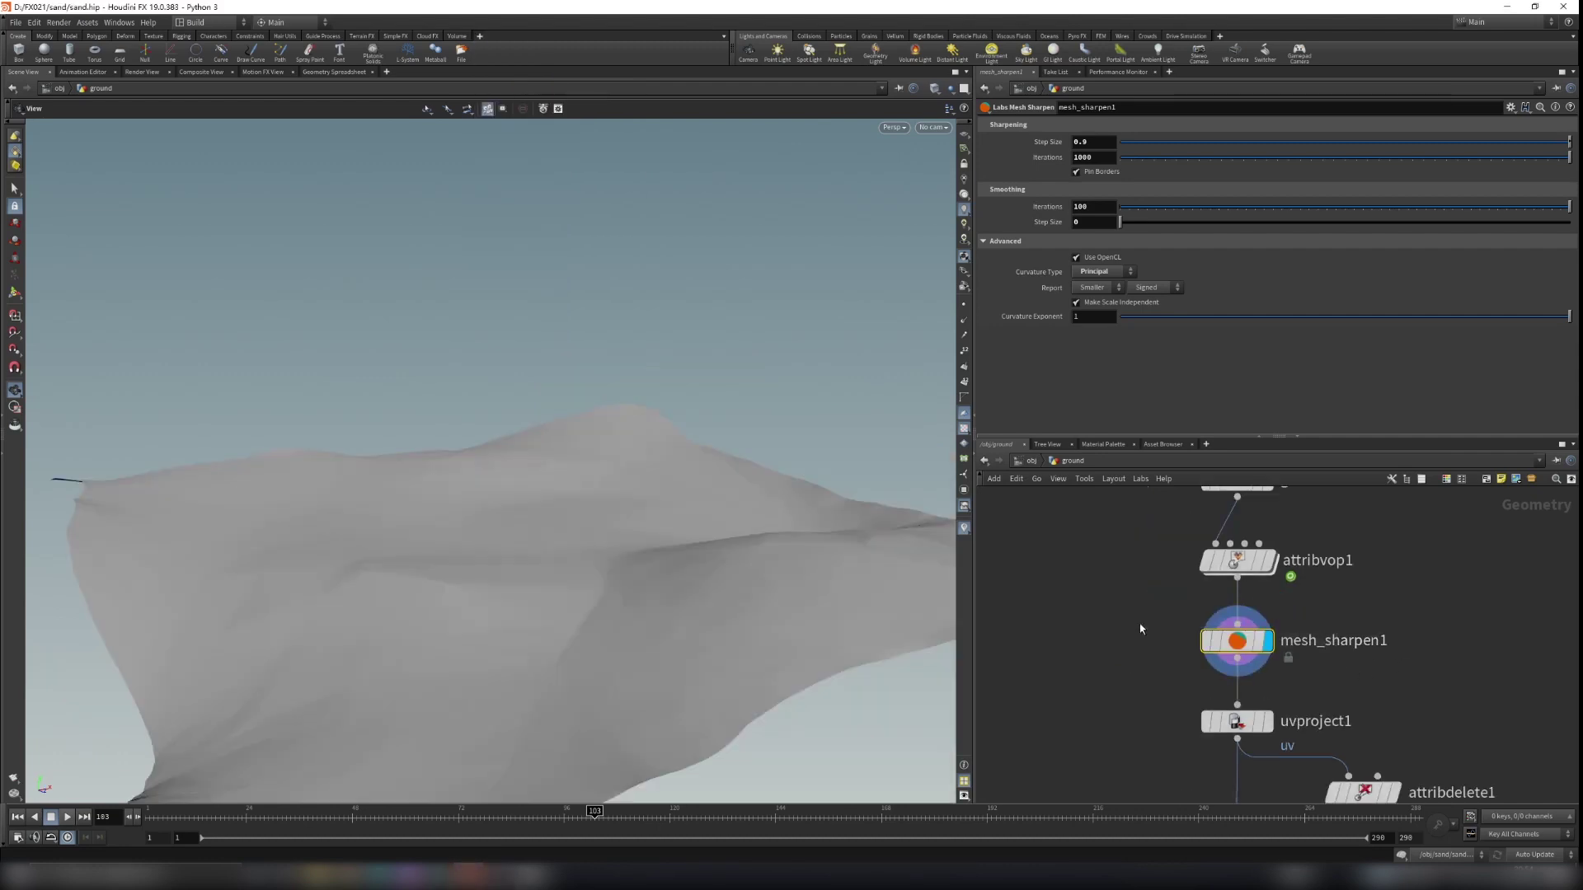
pyautogui.click(480, 36)
pyautogui.moveTo(511, 79)
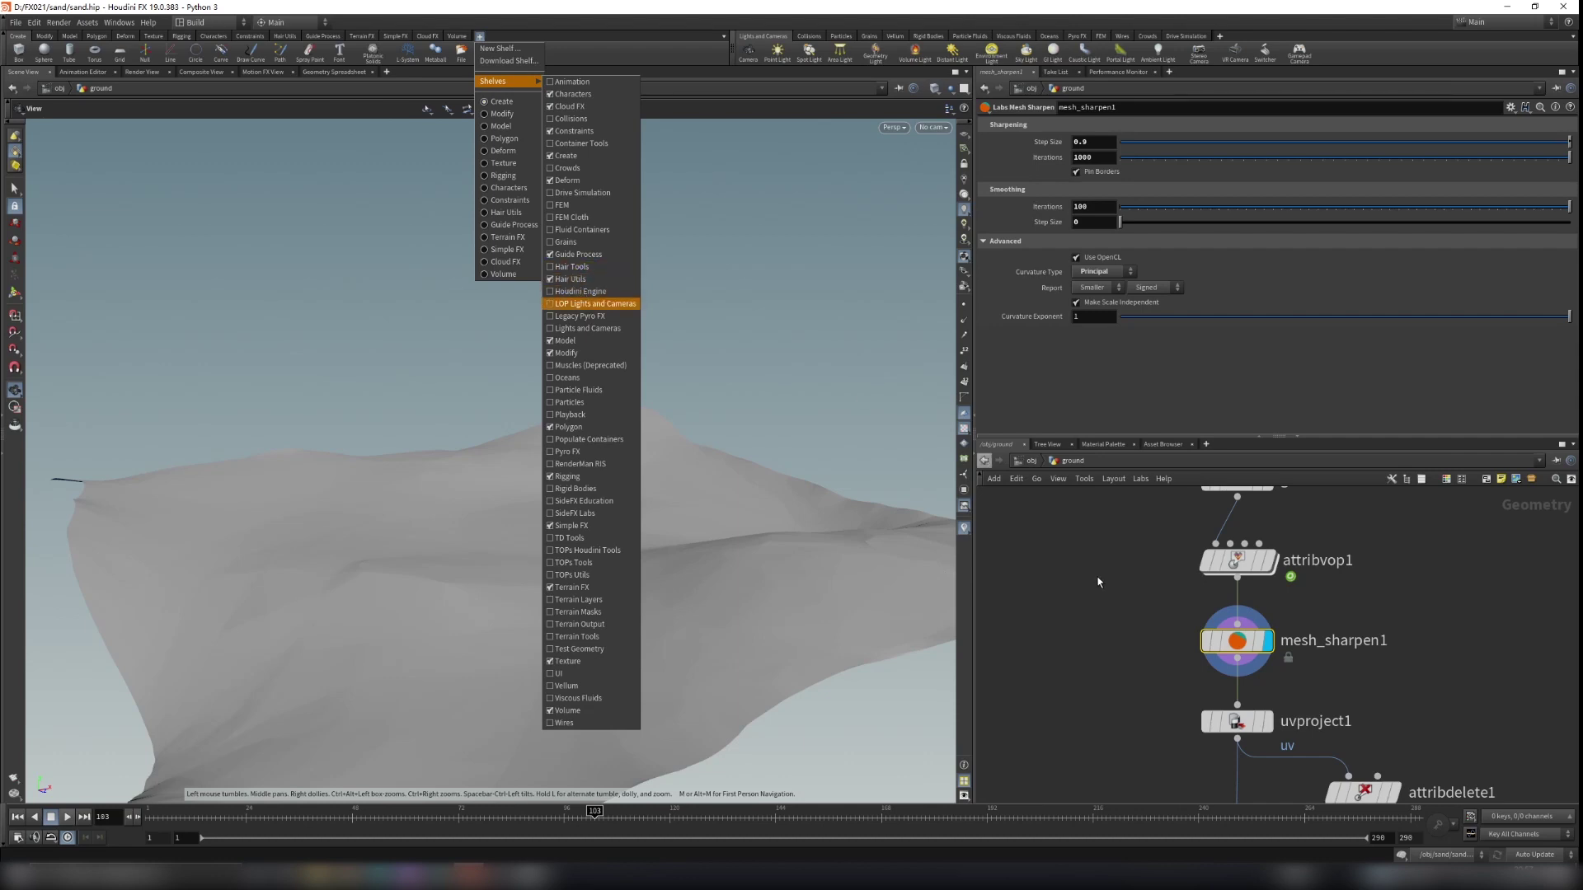
# Search the ground network's node list for "labs" and browse the Labs tools without adding one
pyautogui.click(1134, 617)
pyautogui.press('Tab')
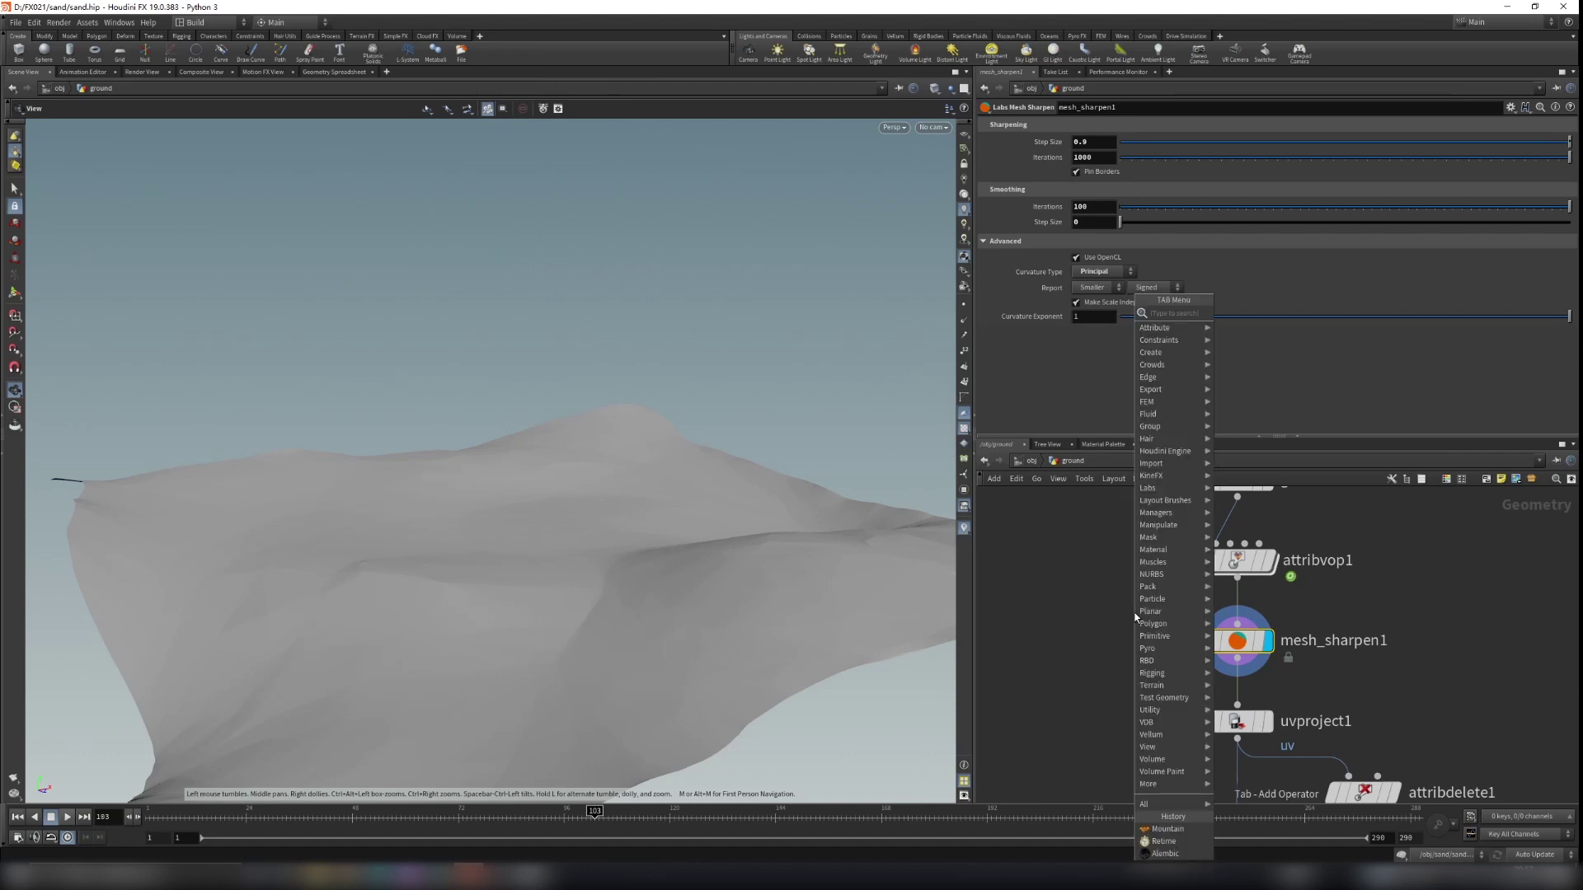
pyautogui.write('labs')
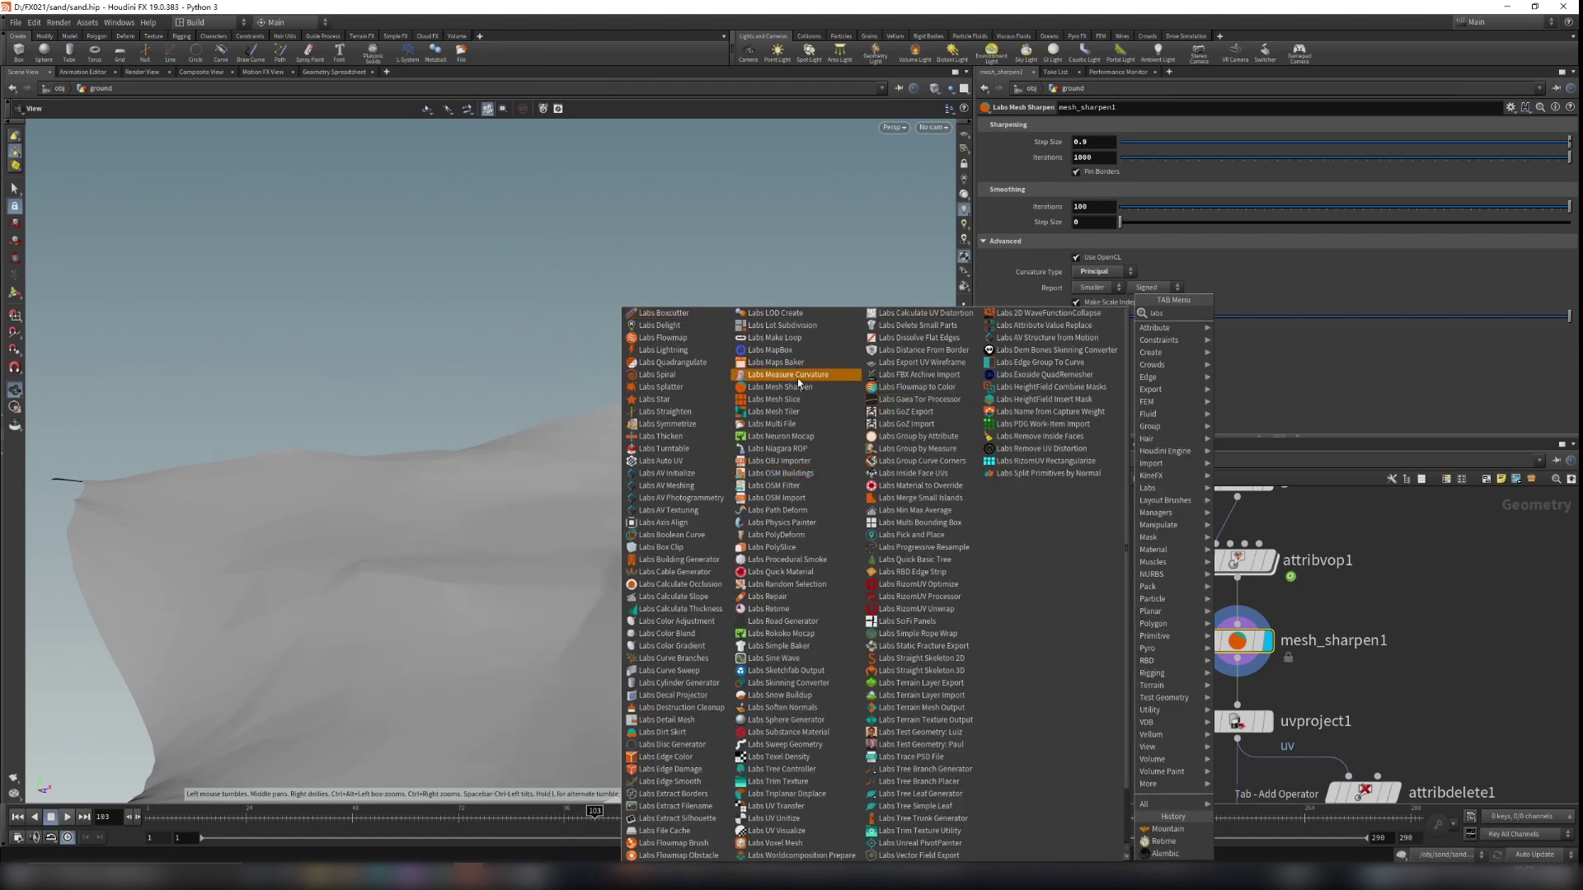
pyautogui.scroll(-1, 804, 763)
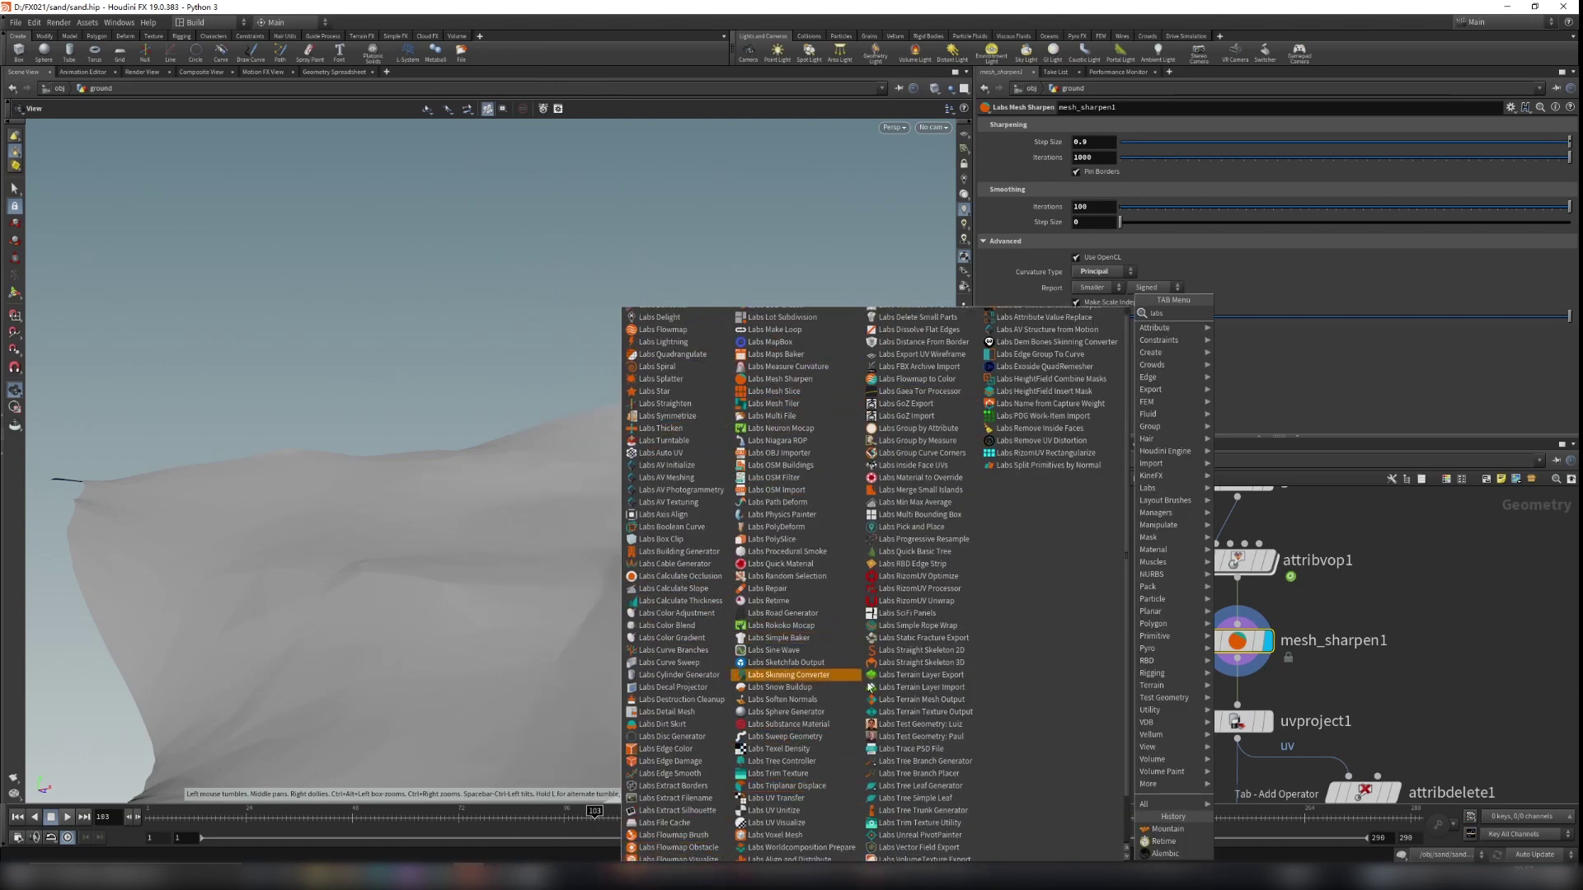
pyautogui.click(1450, 620)
pyautogui.moveTo(1342, 663); pyautogui.dragTo(1118, 617)
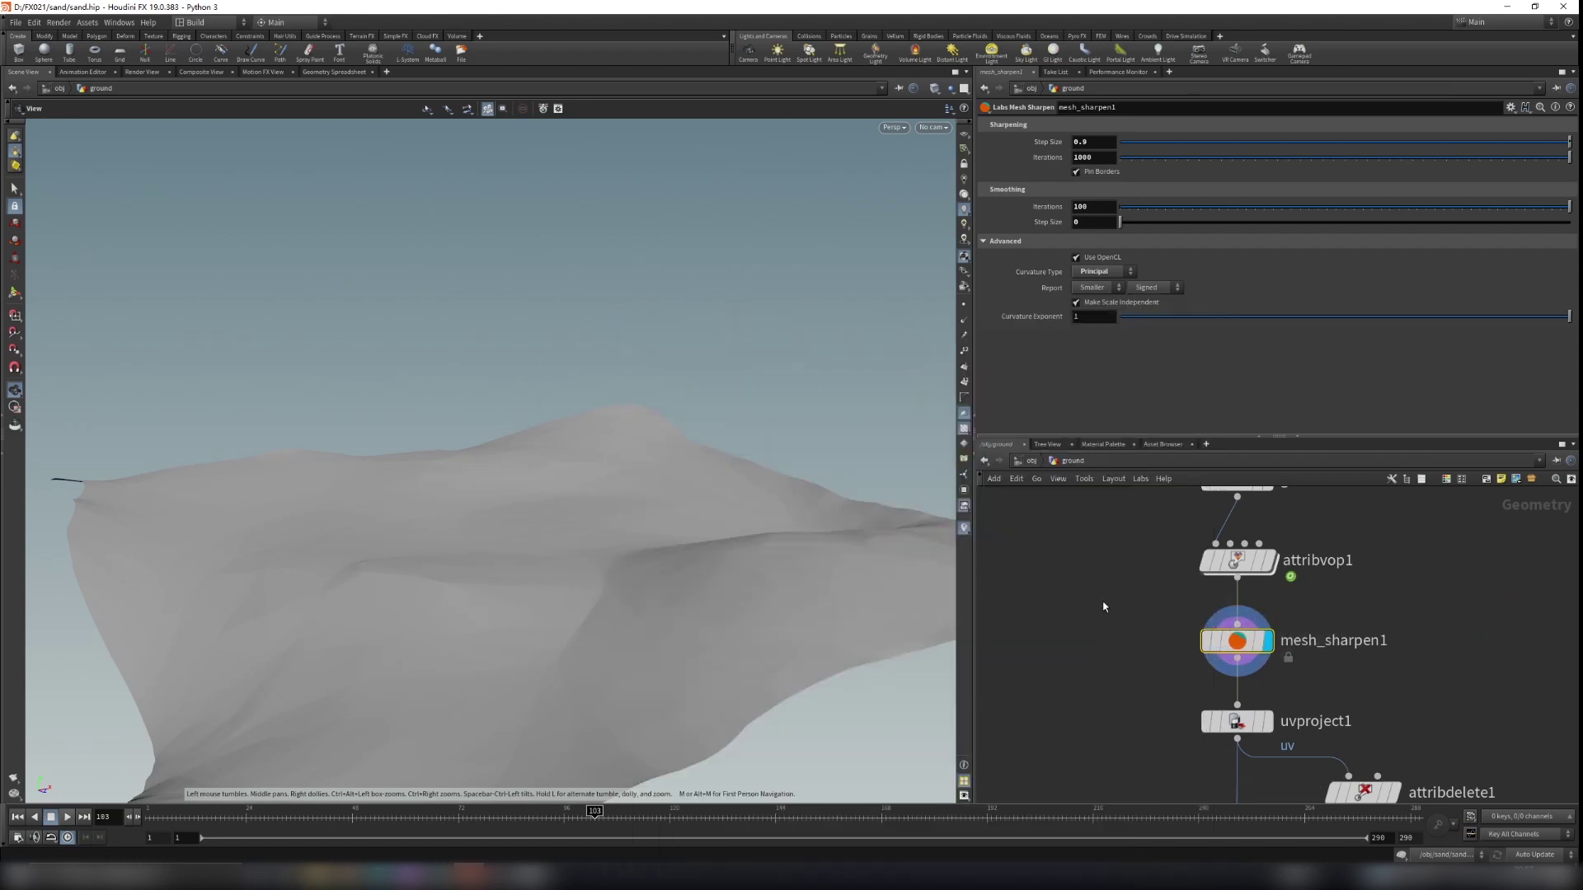
# Examine the sharpened terrain's ridges, slopes and border corners from several angles and distances
pyautogui.moveTo(1360, 669); pyautogui.dragTo(1370, 675)
pyautogui.moveTo(815, 595); pyautogui.dragTo(382, 645)
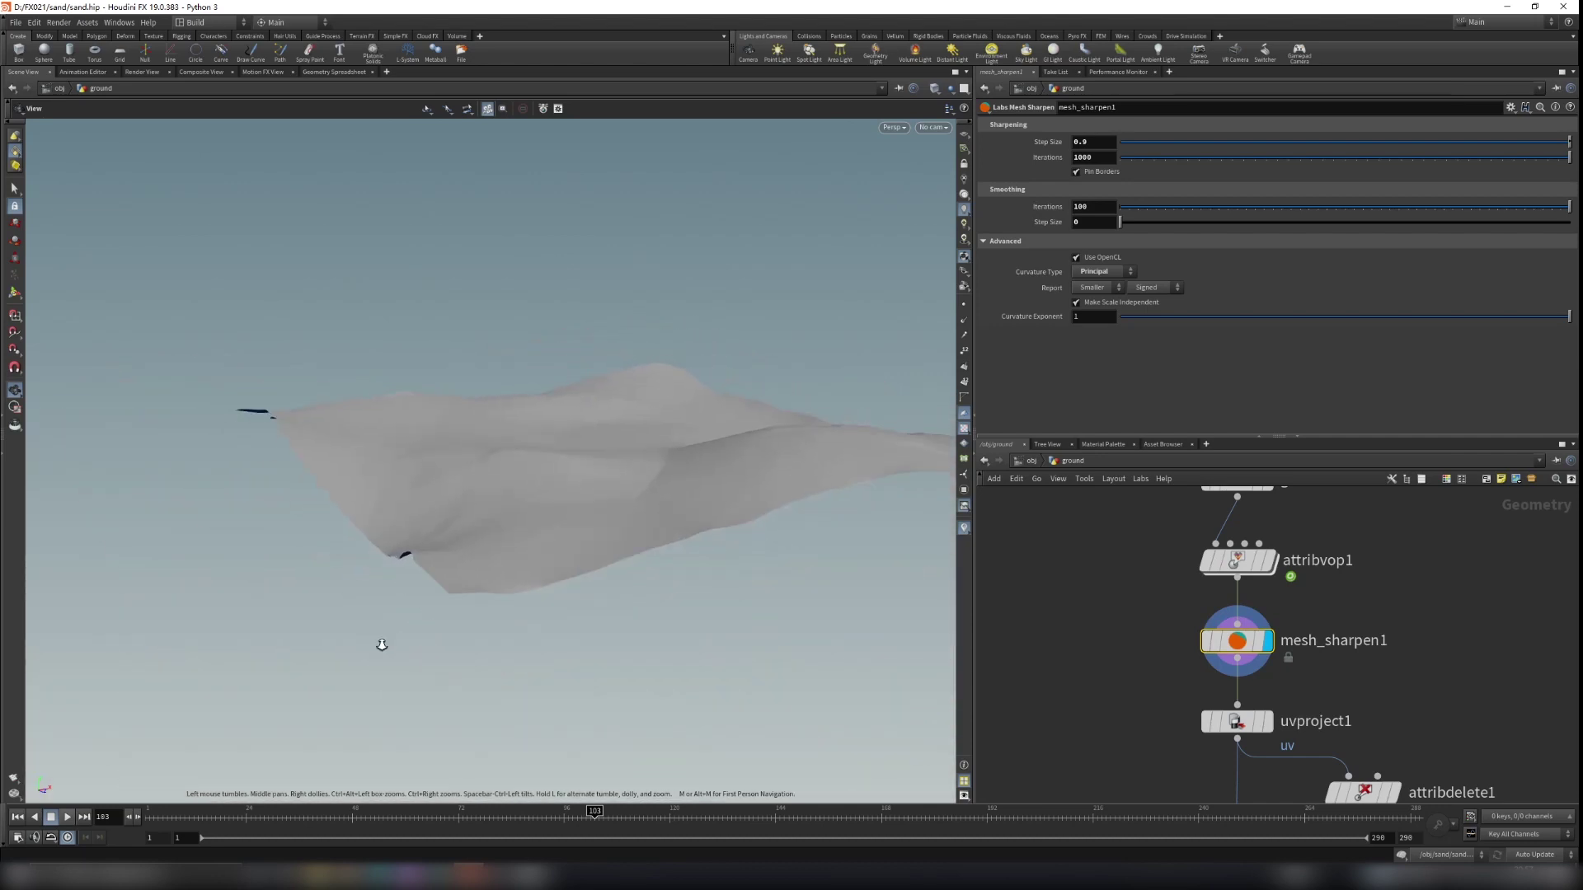
pyautogui.moveTo(501, 473); pyautogui.dragTo(509, 495)
pyautogui.moveTo(509, 495); pyautogui.dragTo(1007, 357, button='right')
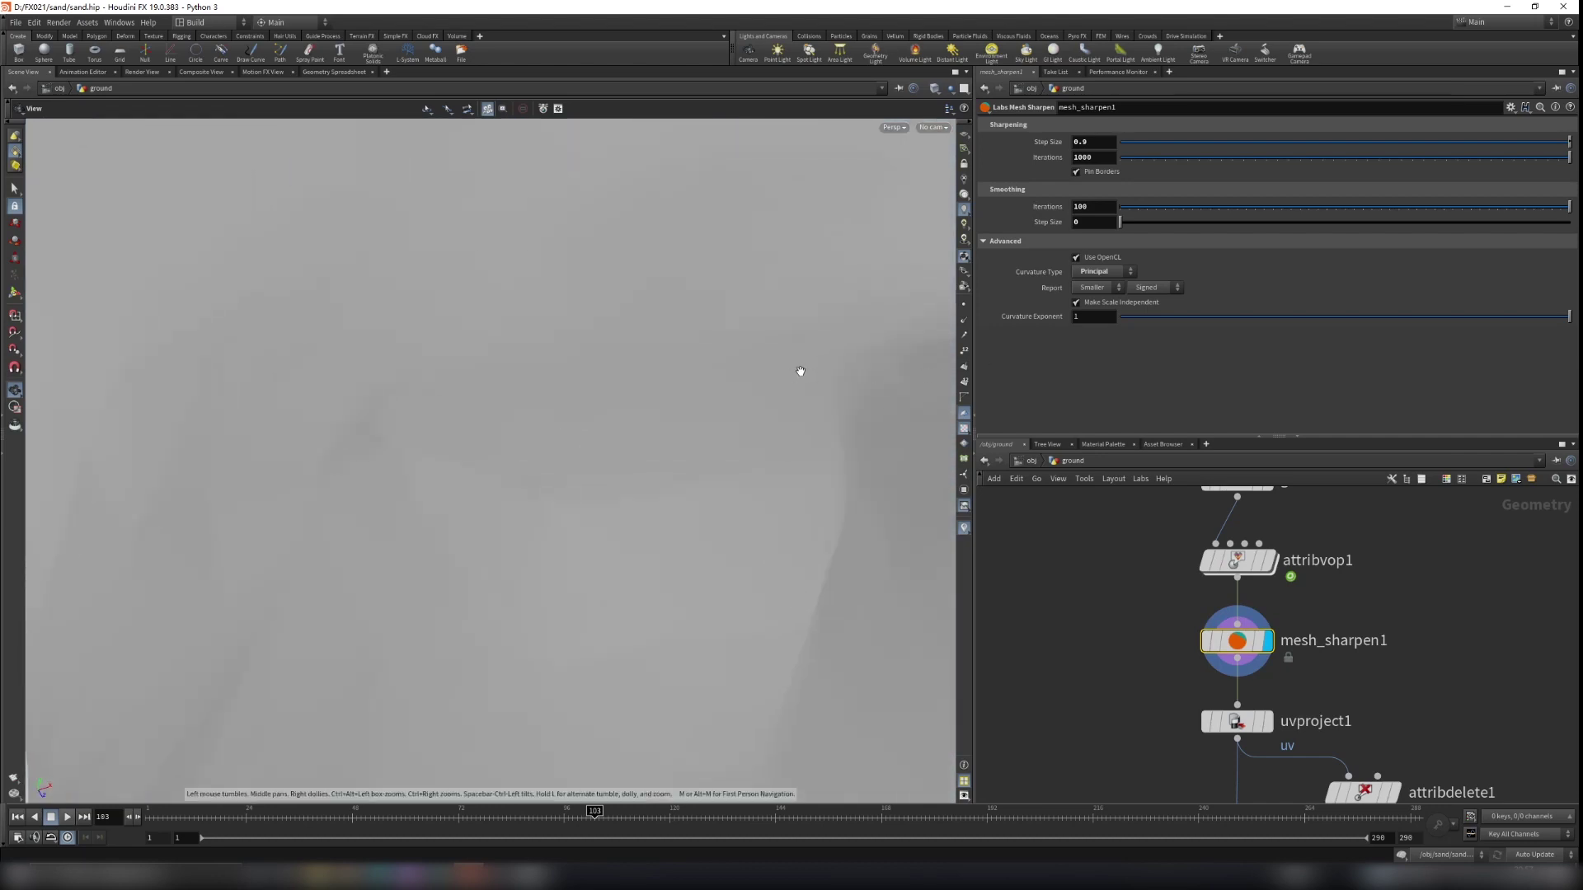
pyautogui.moveTo(799, 371); pyautogui.dragTo(858, 600)
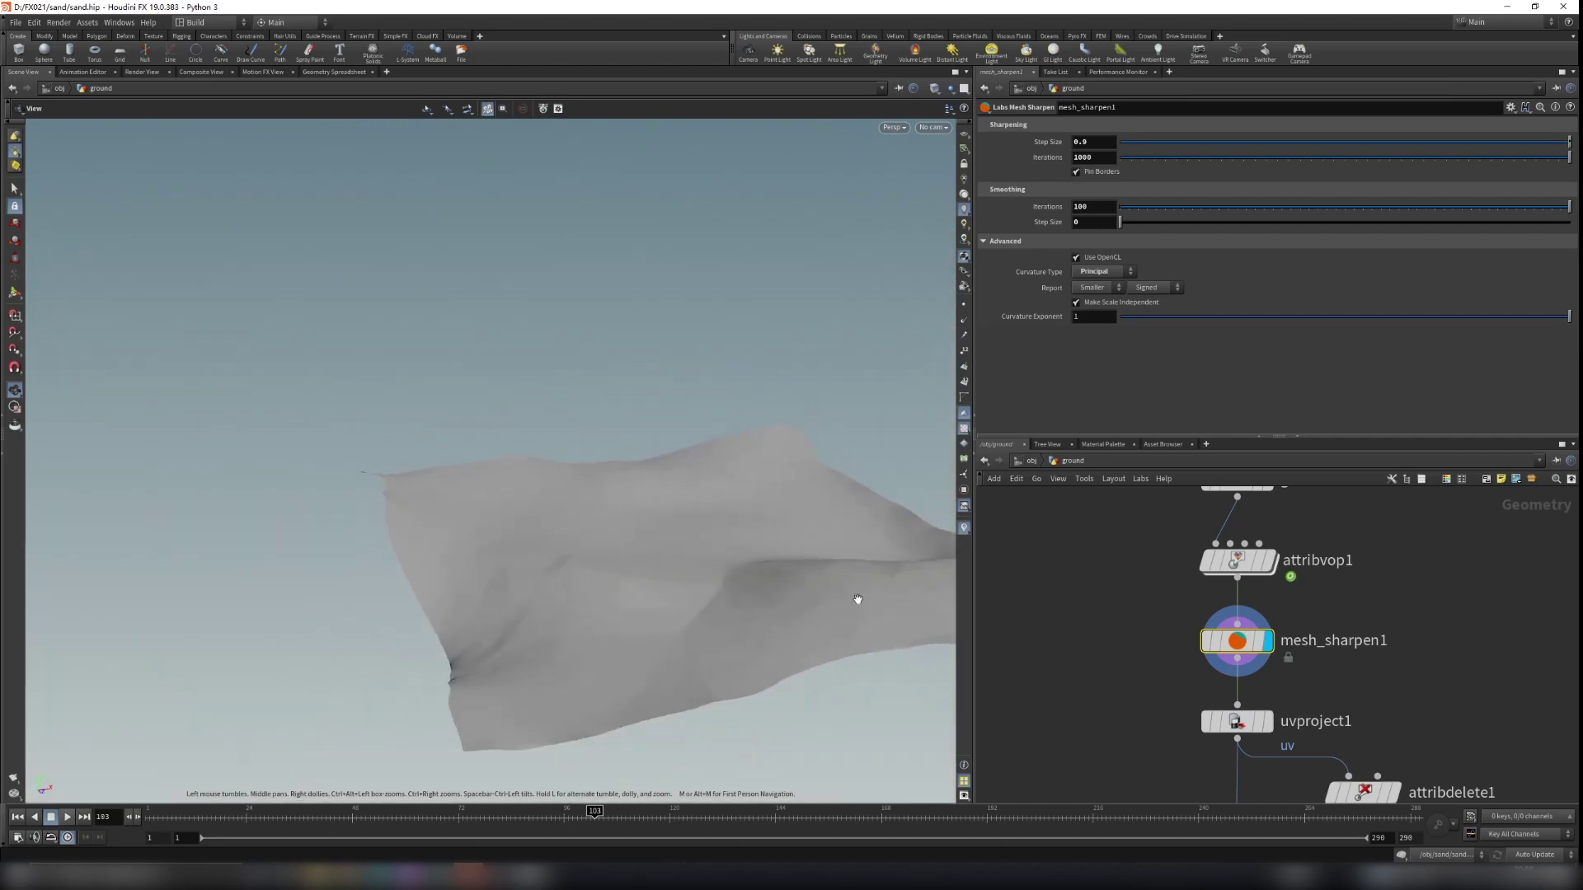
pyautogui.scroll(2, 1342, 625)
pyautogui.scroll(1, 1342, 625)
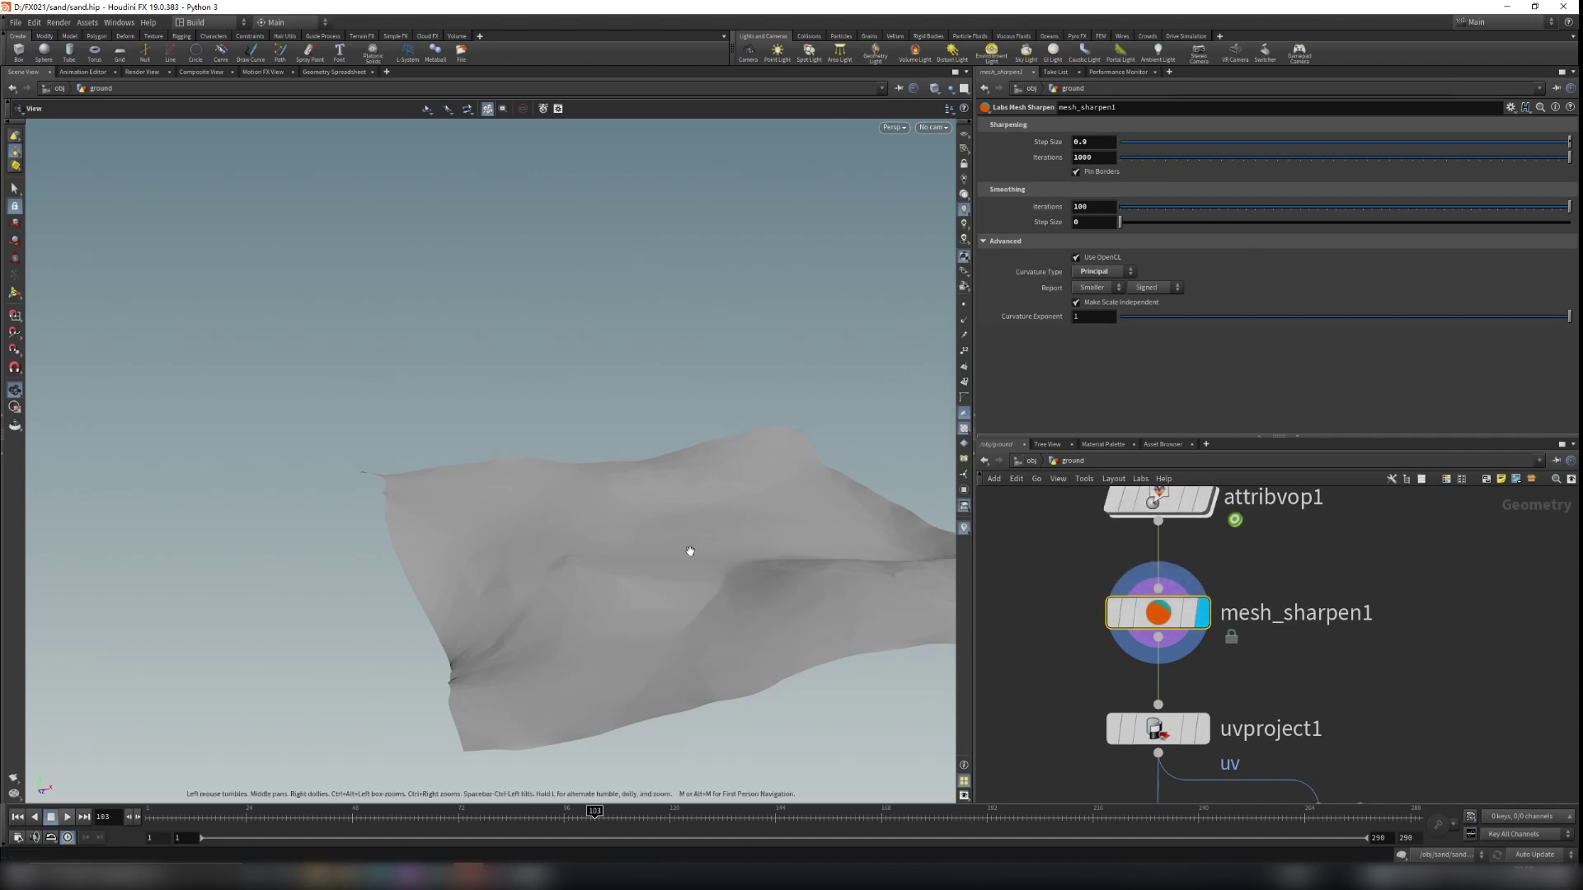
pyautogui.moveTo(689, 551); pyautogui.dragTo(997, 512, button='right')
pyautogui.moveTo(684, 544); pyautogui.dragTo(816, 579)
pyautogui.moveTo(816, 580); pyautogui.dragTo(305, 651, button='right')
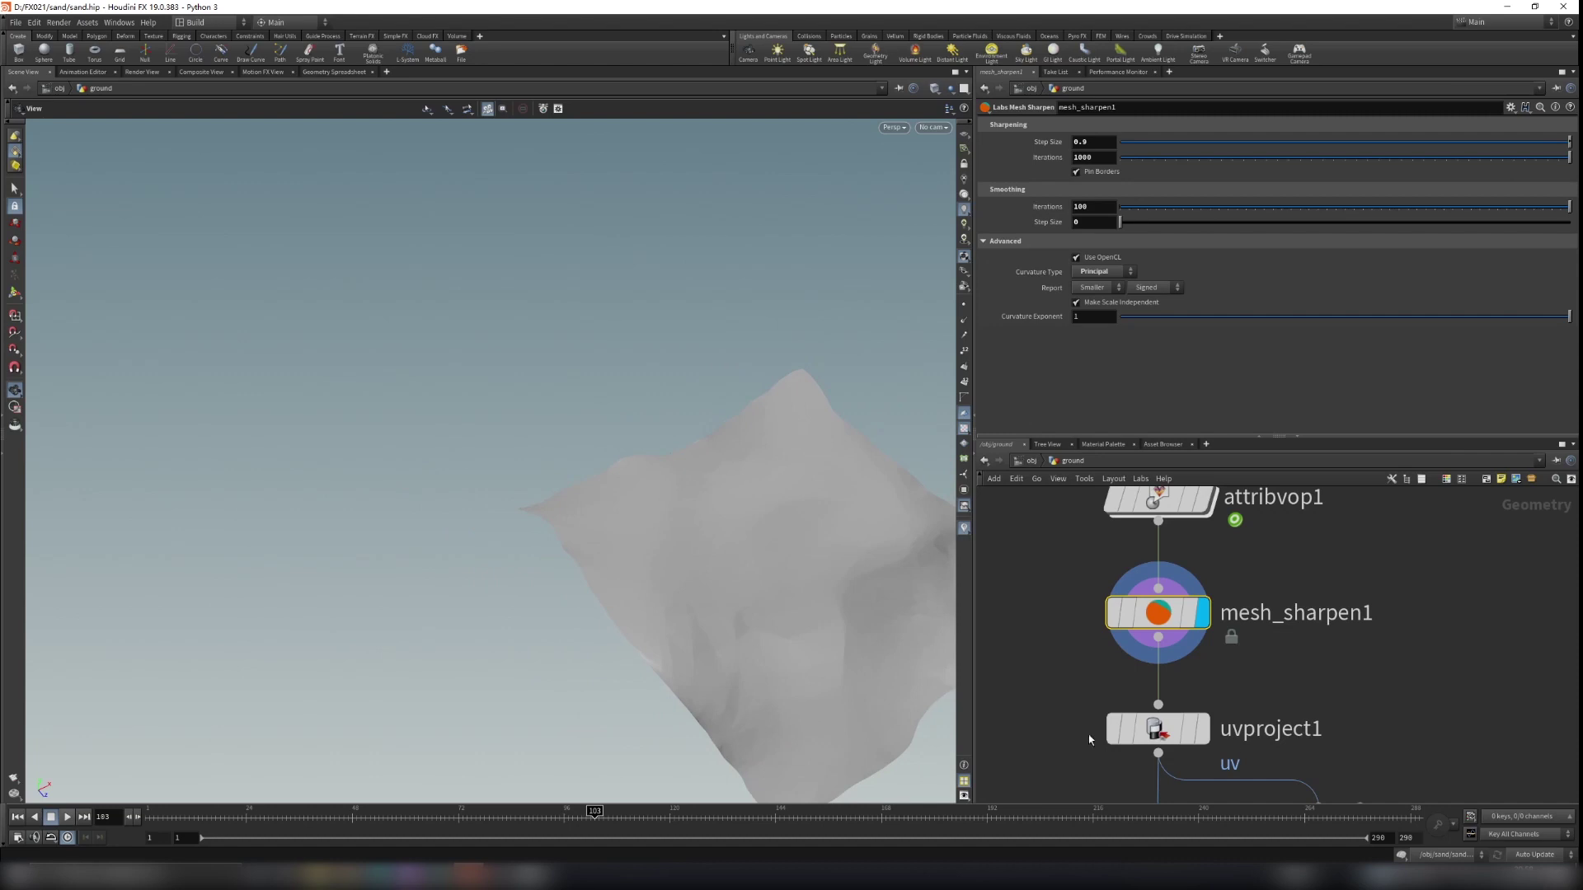
pyautogui.moveTo(1374, 695); pyautogui.dragTo(1360, 642, button='middle')
pyautogui.moveTo(748, 545); pyautogui.dragTo(841, 565)
pyautogui.moveTo(719, 620); pyautogui.dragTo(635, 576)
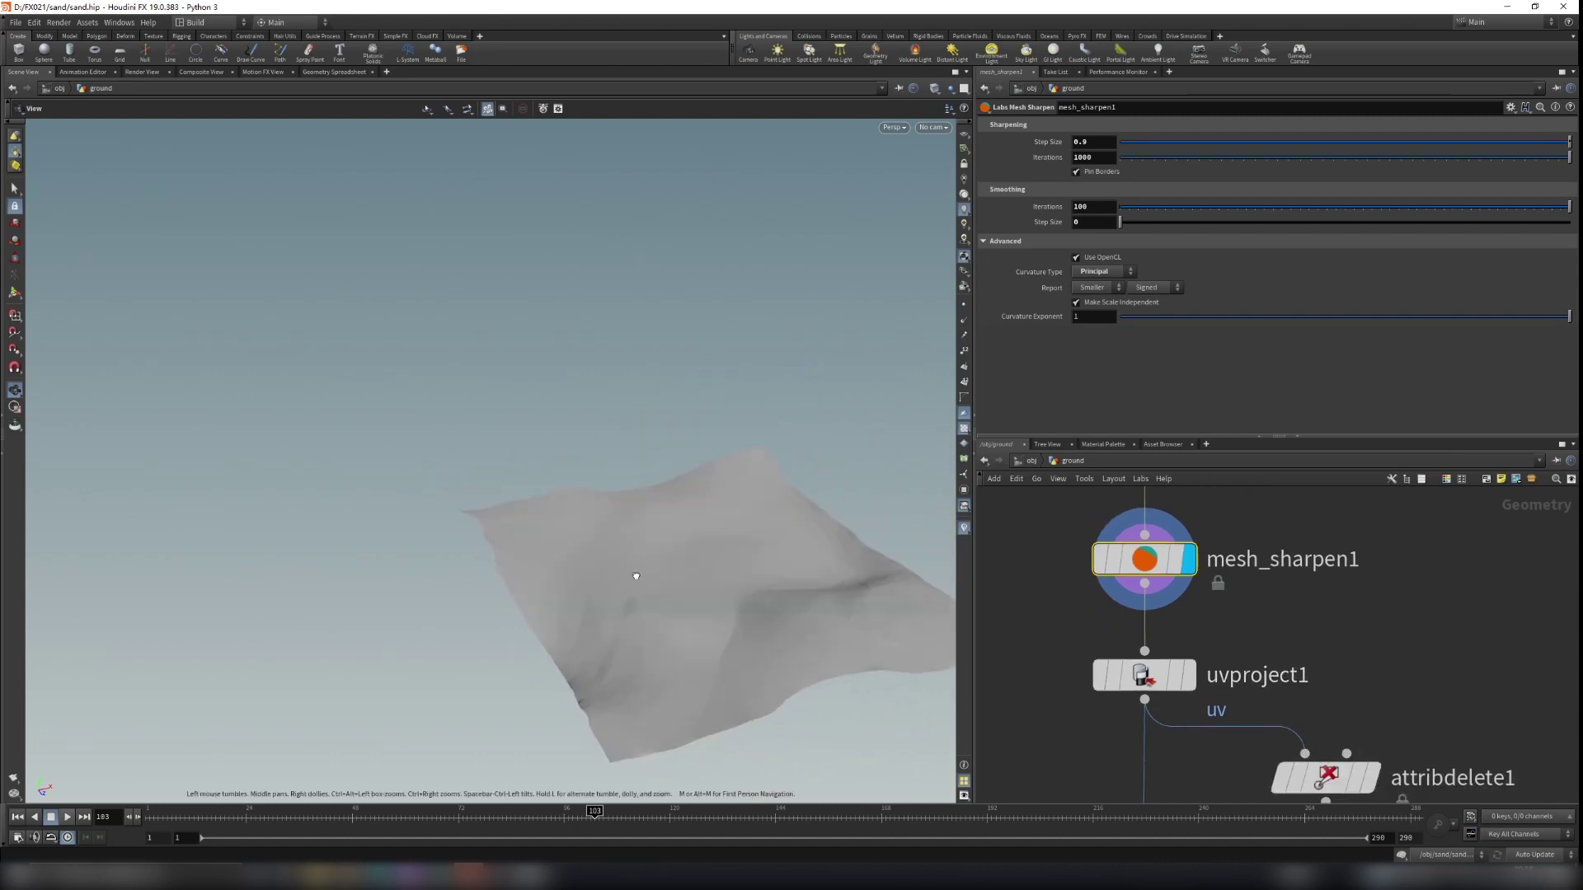
pyautogui.moveTo(635, 577); pyautogui.dragTo(601, 551, button='middle')
pyautogui.moveTo(601, 551); pyautogui.dragTo(660, 556, button='right')
# Select uvproject1 and display its UV projection on the ground
pyautogui.click(1129, 675)
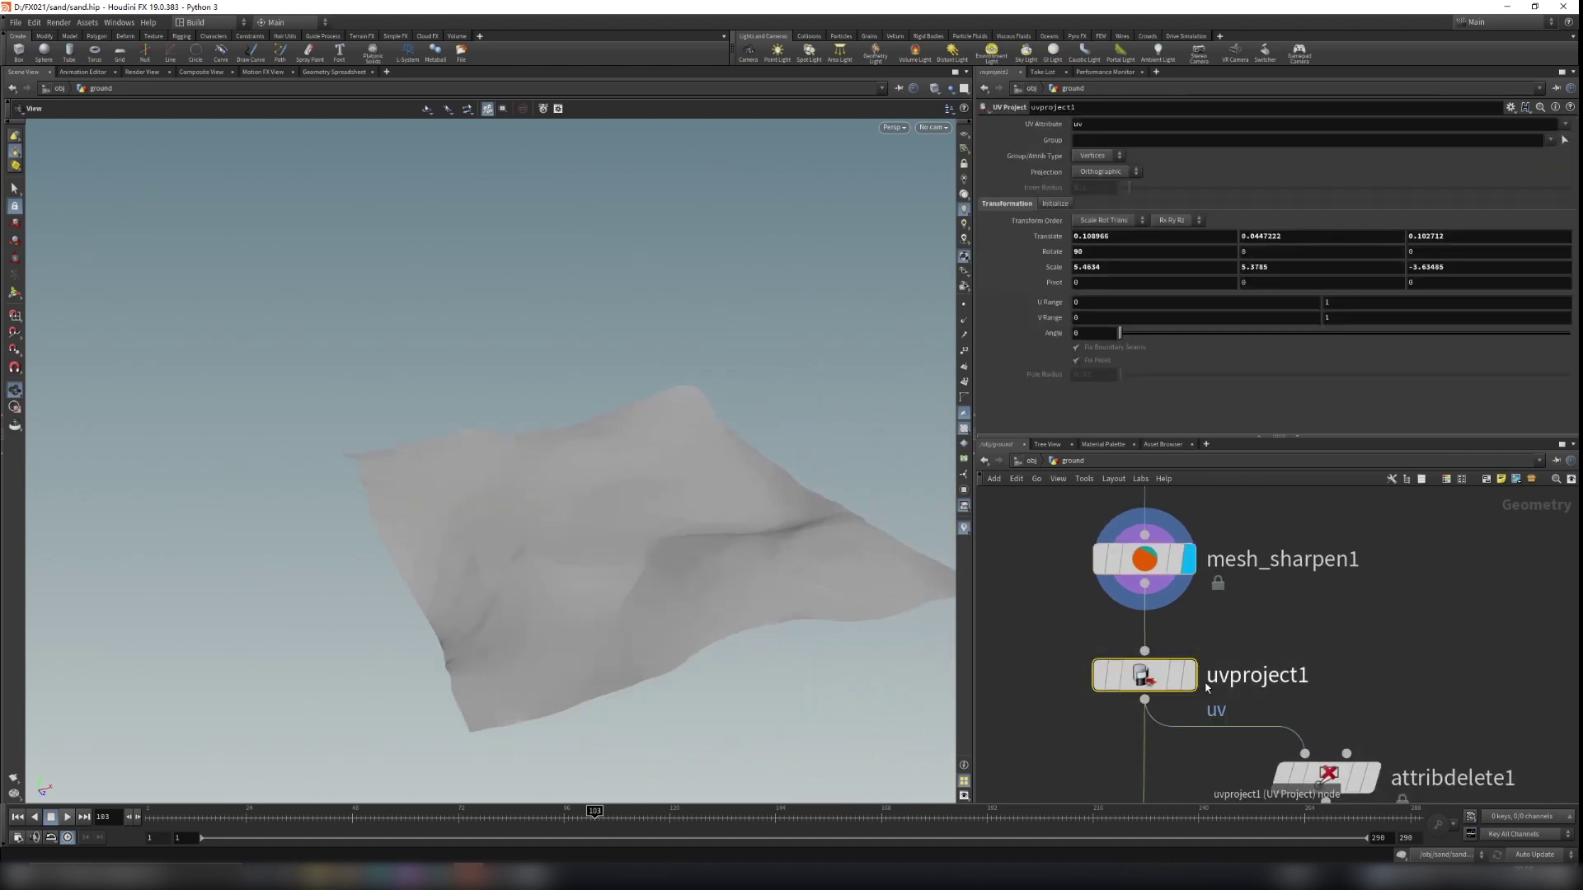
pyautogui.click(1188, 675)
pyautogui.scroll(3, 732, 556)
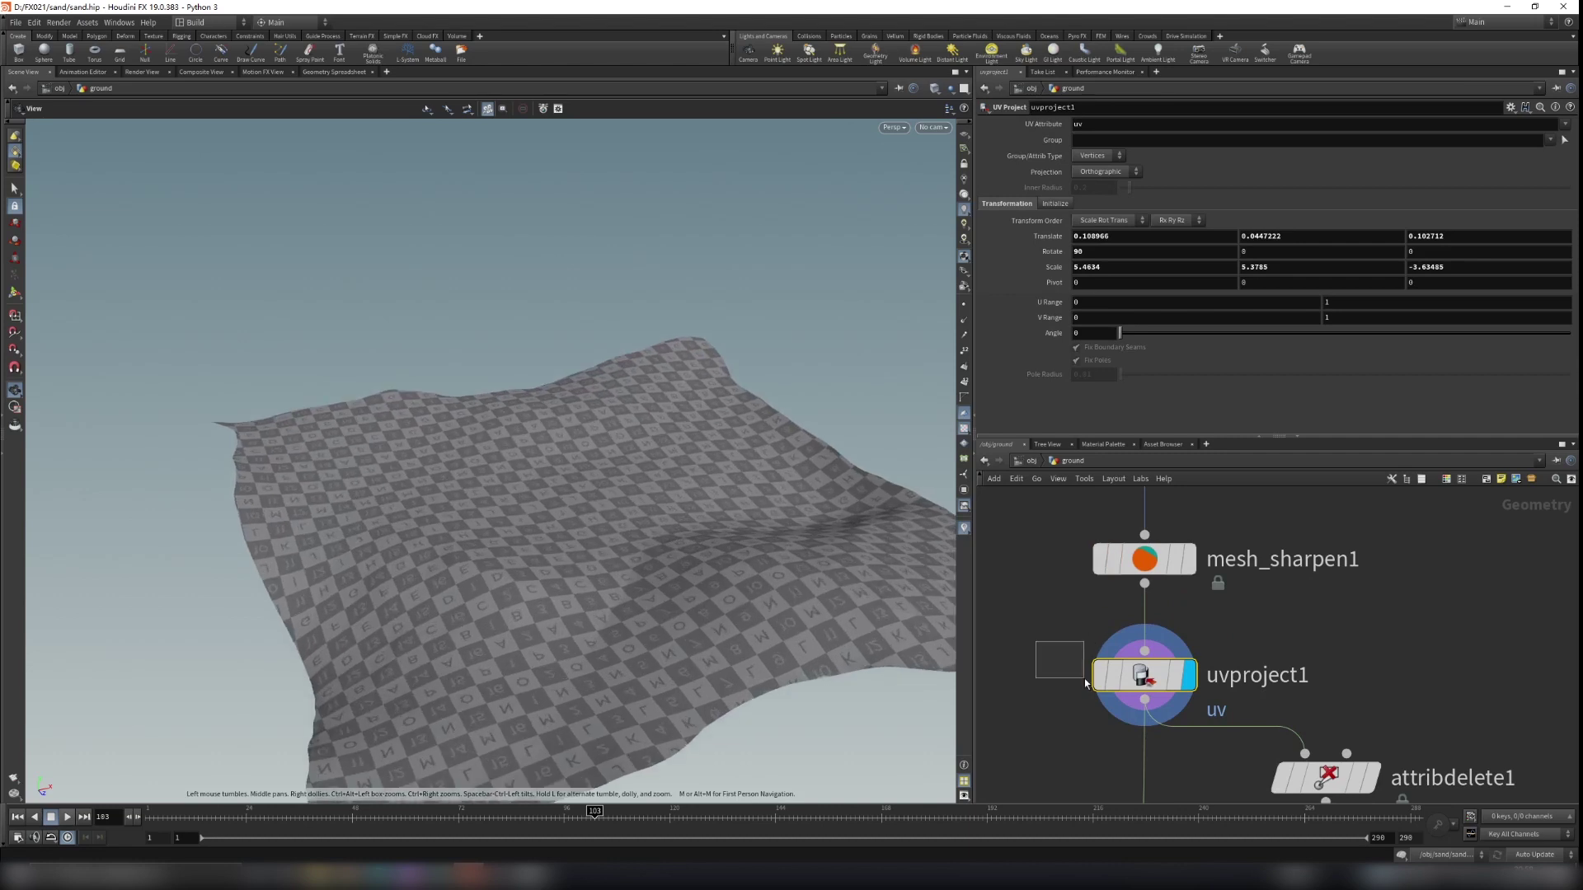
# Review uvproject1's Initialize and Transformation settings and check the UV pattern across the terrain
pyautogui.click(1053, 204)
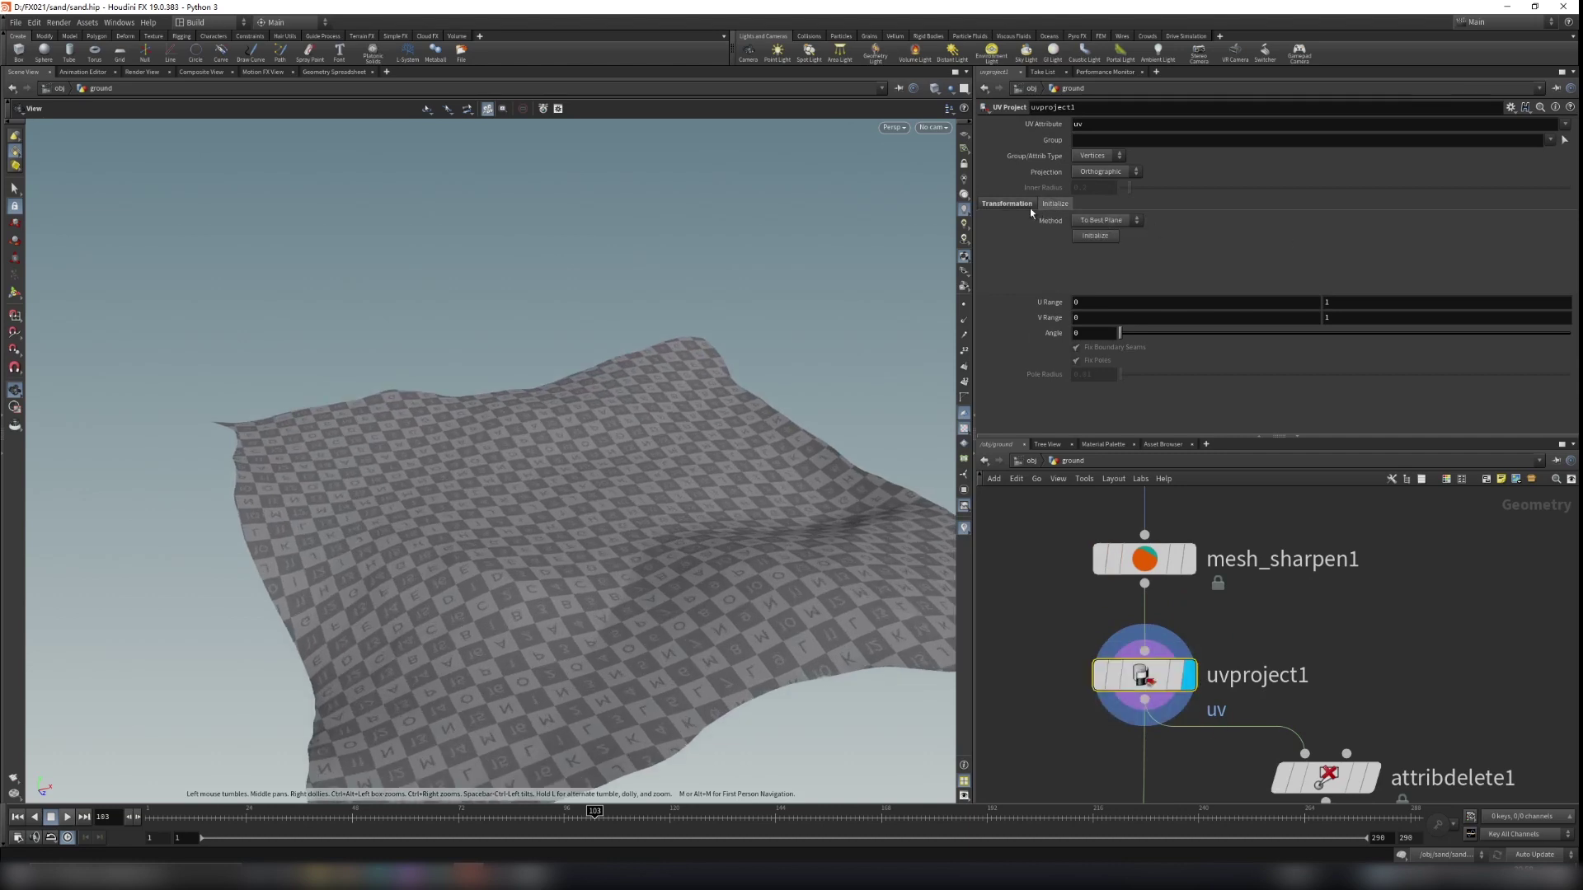
pyautogui.click(1024, 205)
pyautogui.moveTo(628, 502); pyautogui.dragTo(678, 577)
pyautogui.scroll(-2, 661, 520)
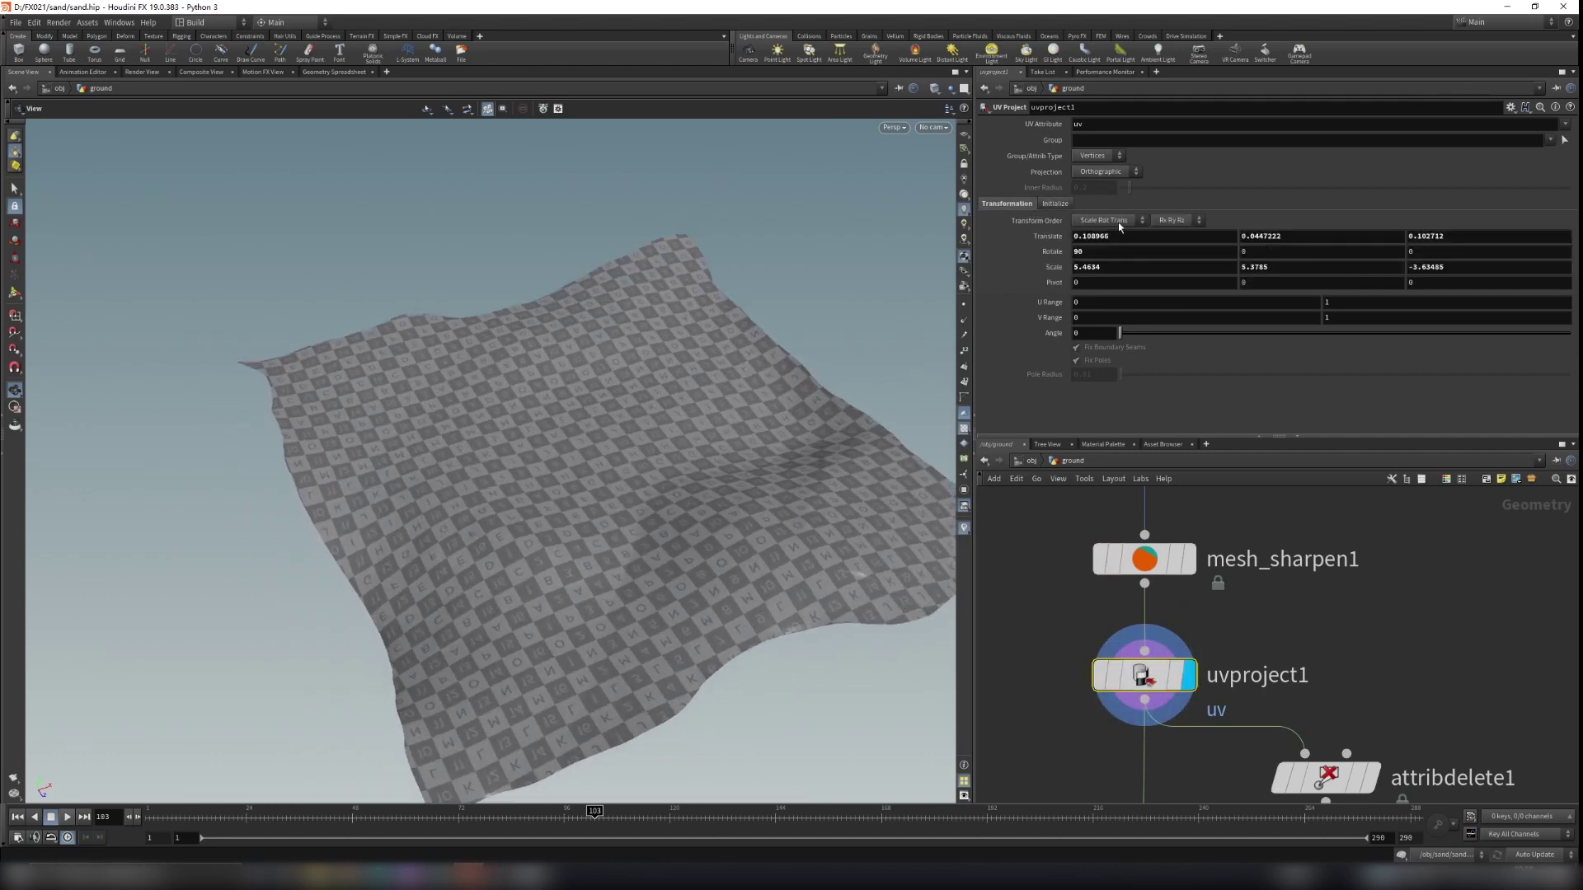
# Compare uvproject1's initialization method with its transform values and inspect the projected UV grid from above and at low angles
pyautogui.click(1049, 204)
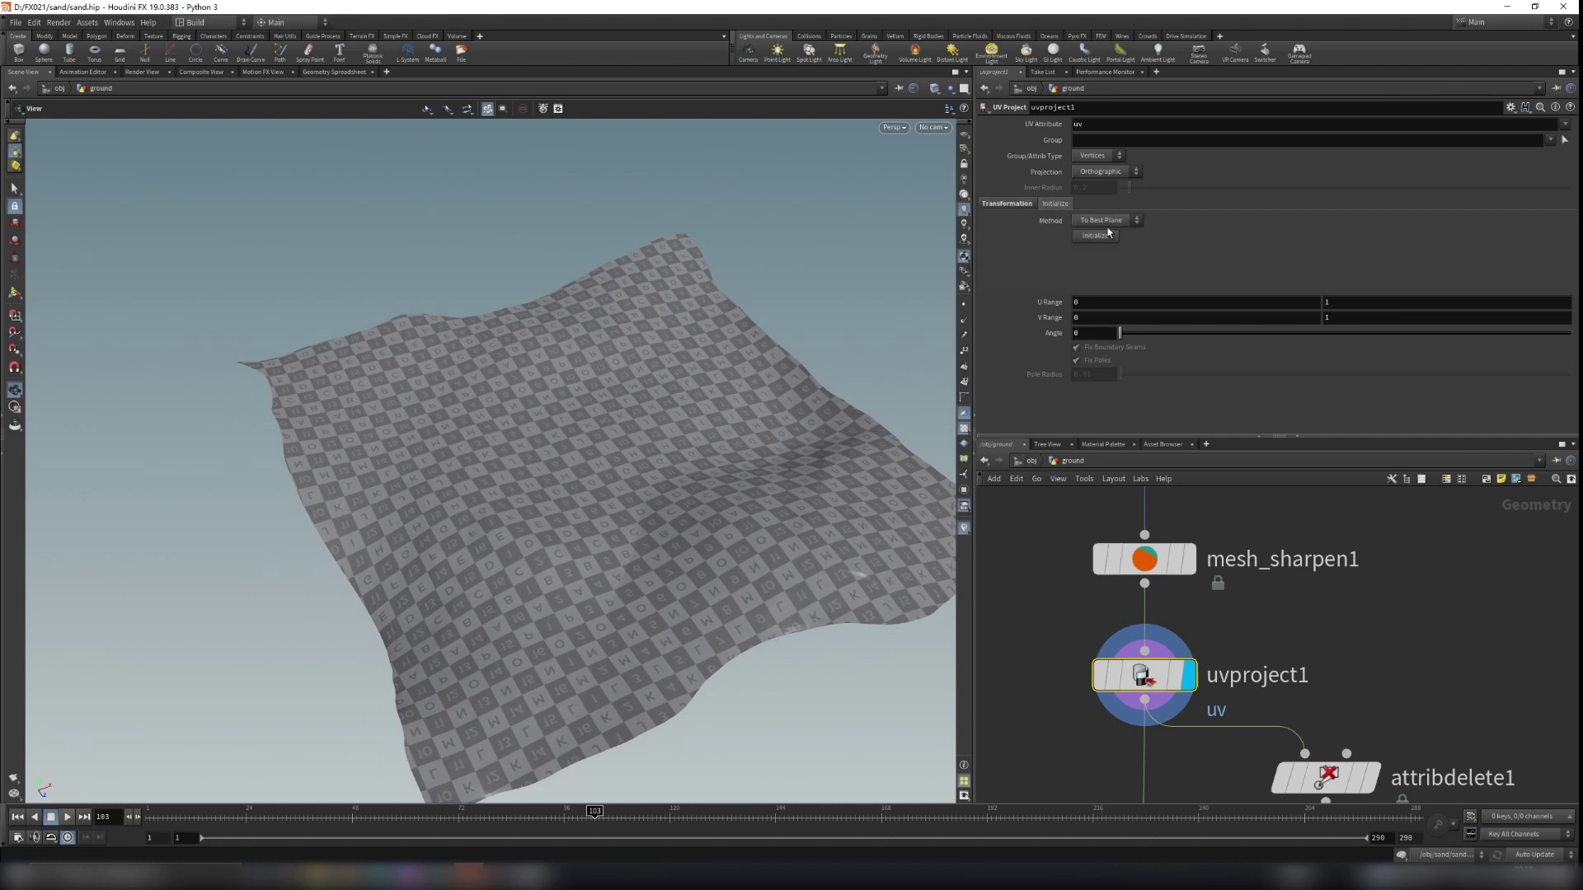
pyautogui.click(1003, 206)
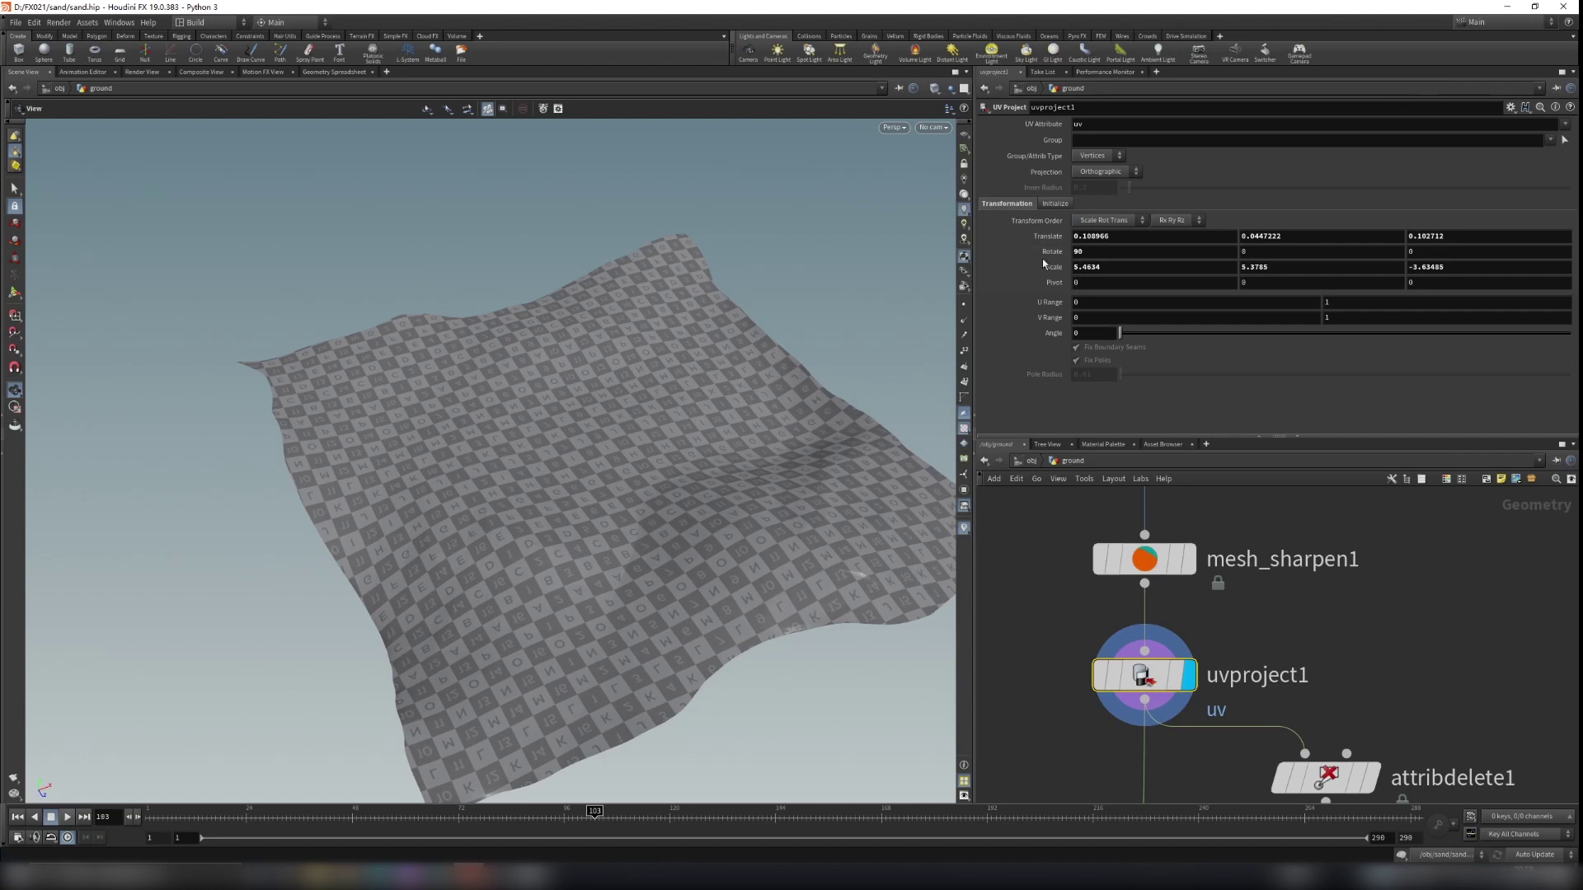
pyautogui.moveTo(586, 523)
pyautogui.mouseDown(button='right')
pyautogui.moveTo(926, 442)
pyautogui.moveTo(605, 522)
pyautogui.mouseUp(button='right')
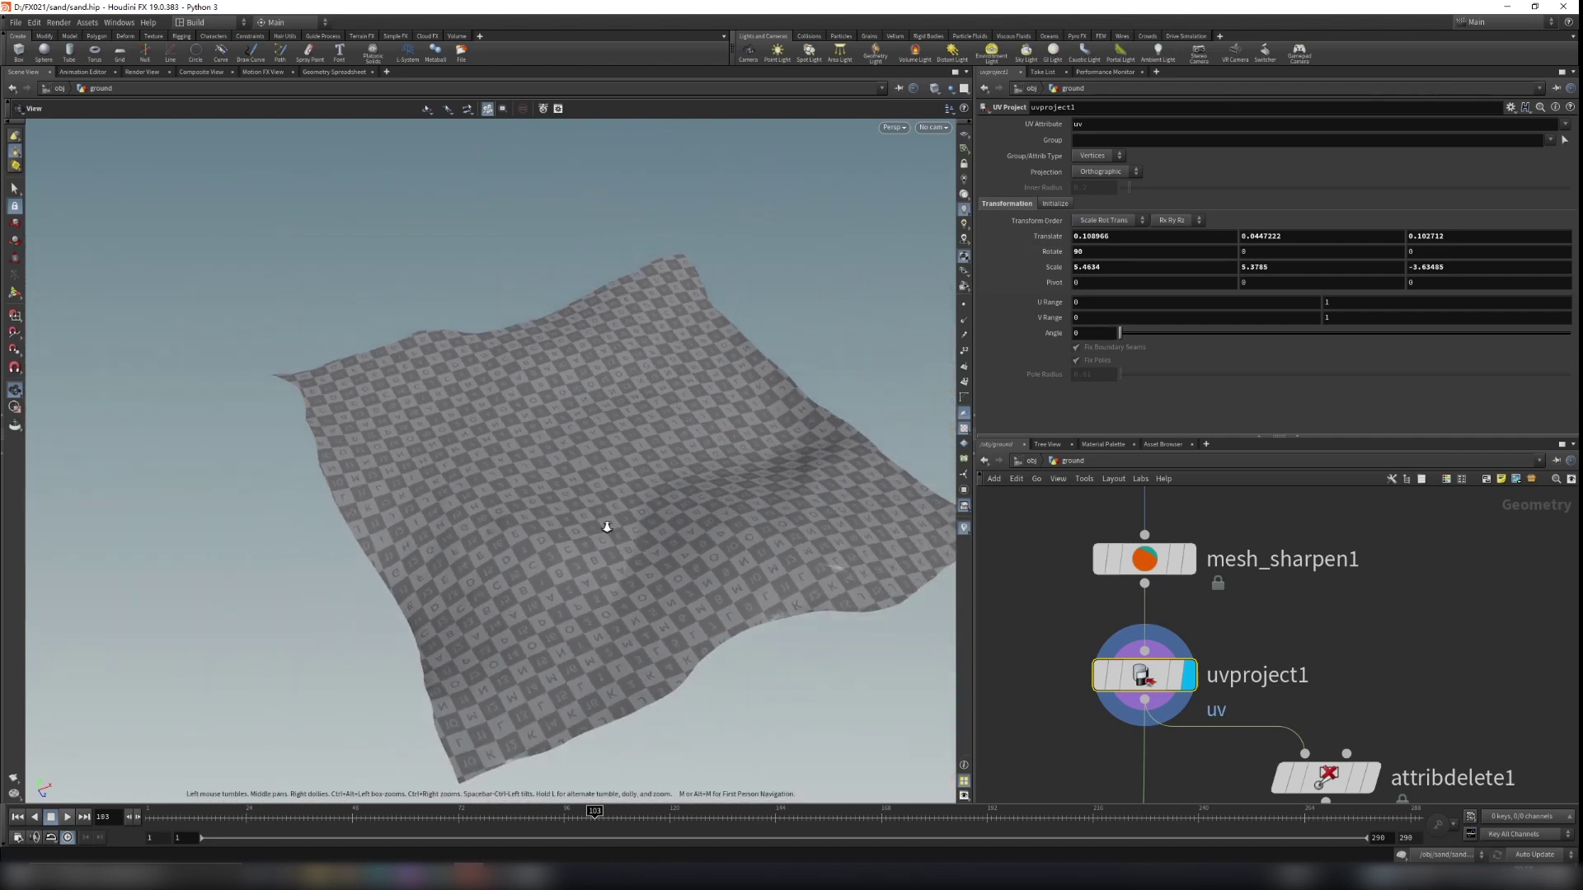
pyautogui.moveTo(604, 522); pyautogui.dragTo(461, 591)
pyautogui.moveTo(461, 591); pyautogui.dragTo(622, 565, button='right')
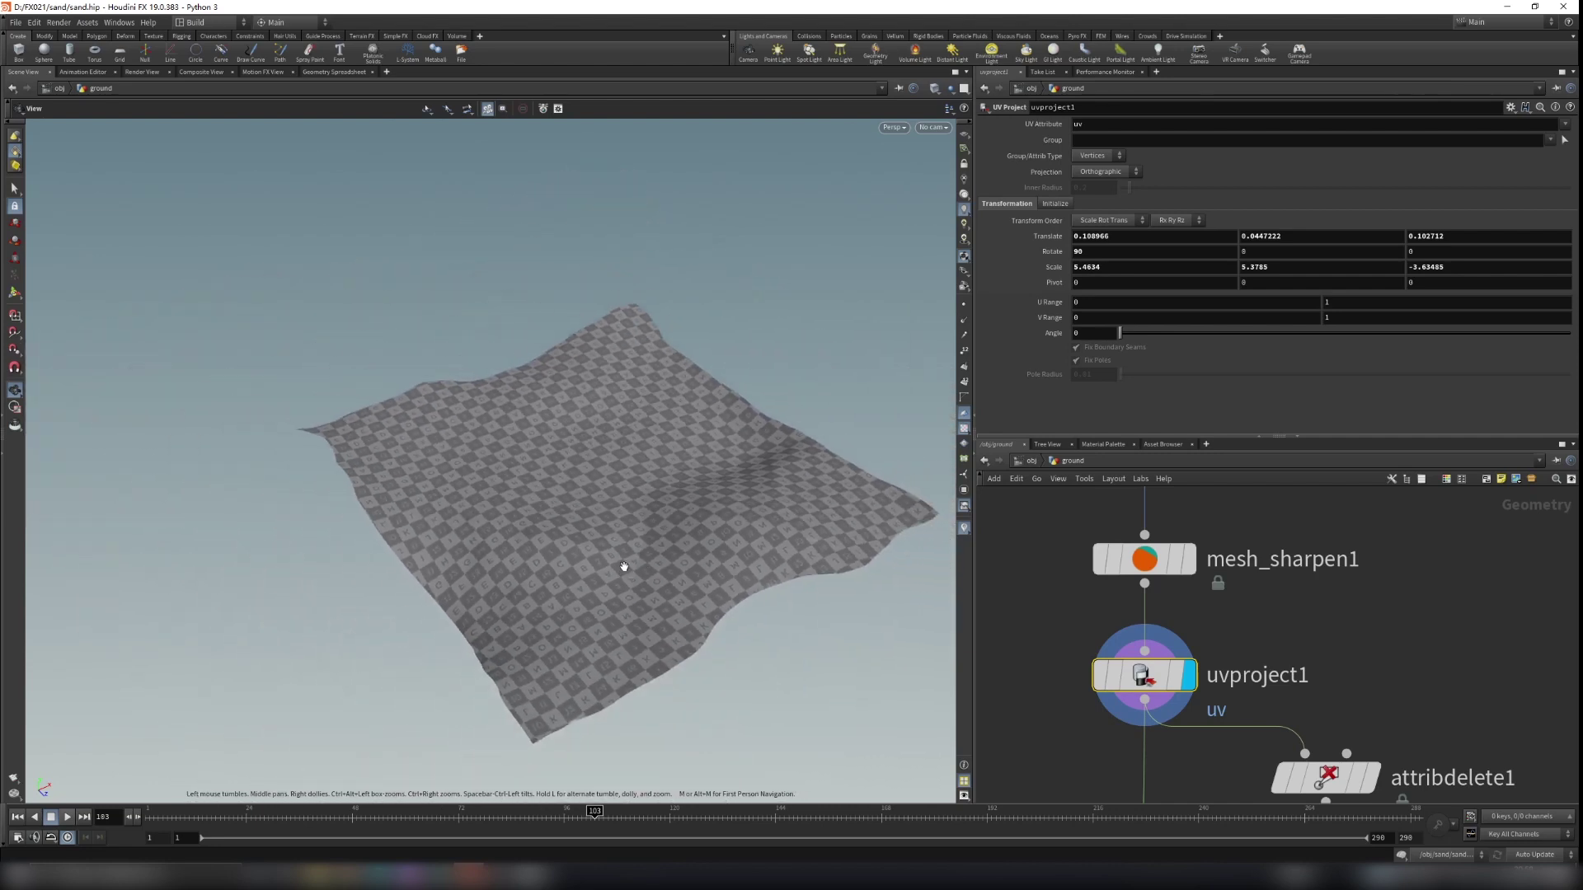
pyautogui.moveTo(622, 565); pyautogui.dragTo(624, 498)
pyautogui.moveTo(624, 499); pyautogui.dragTo(908, 500, button='right')
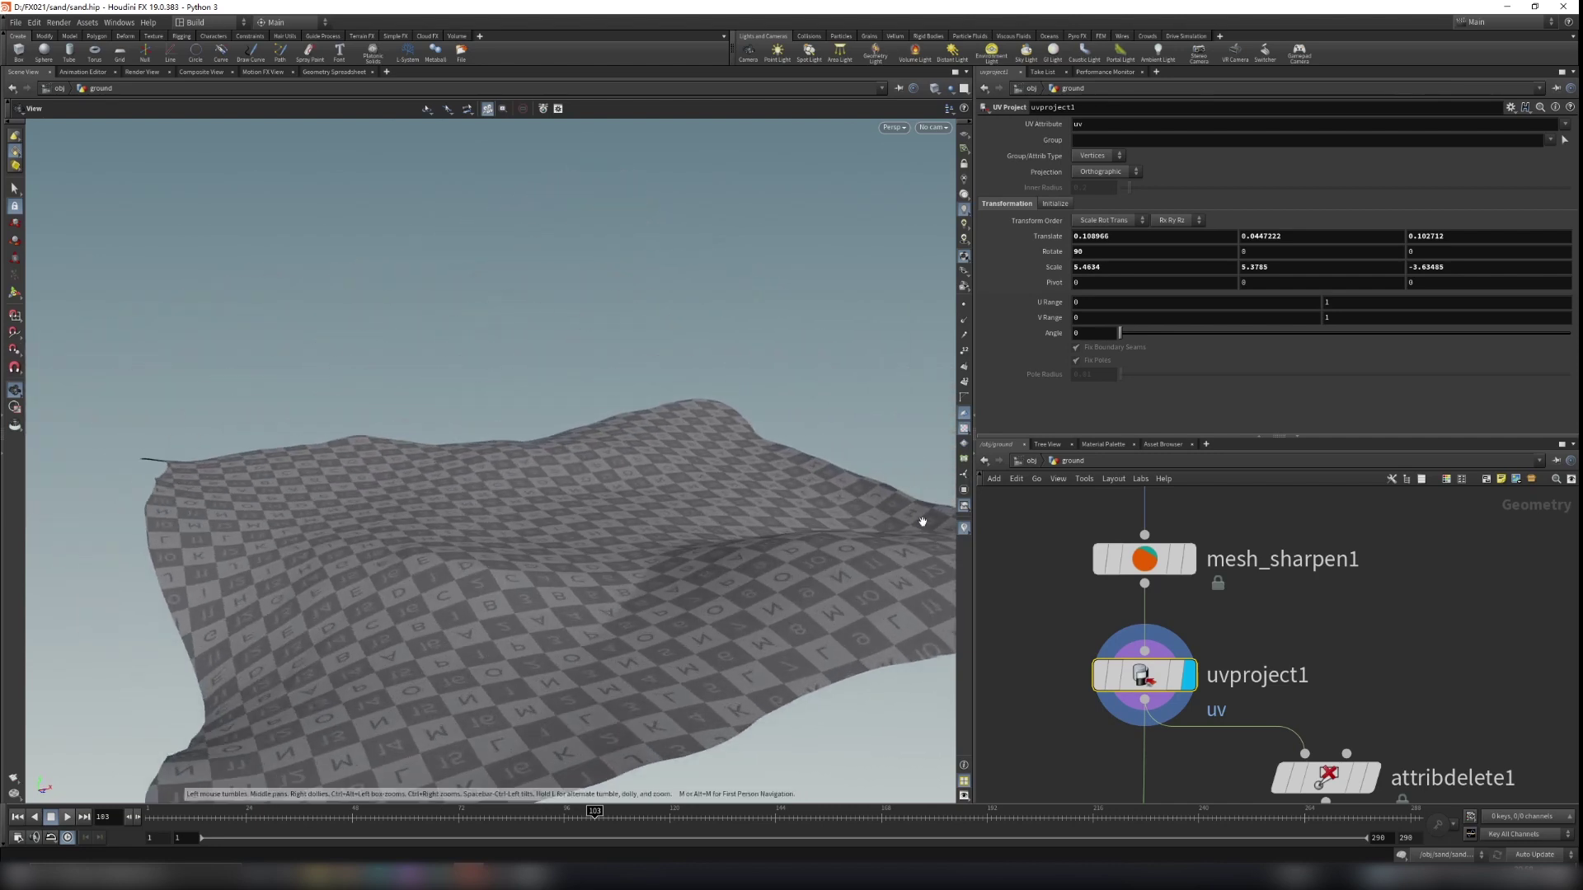
pyautogui.scroll(-5, 1187, 593)
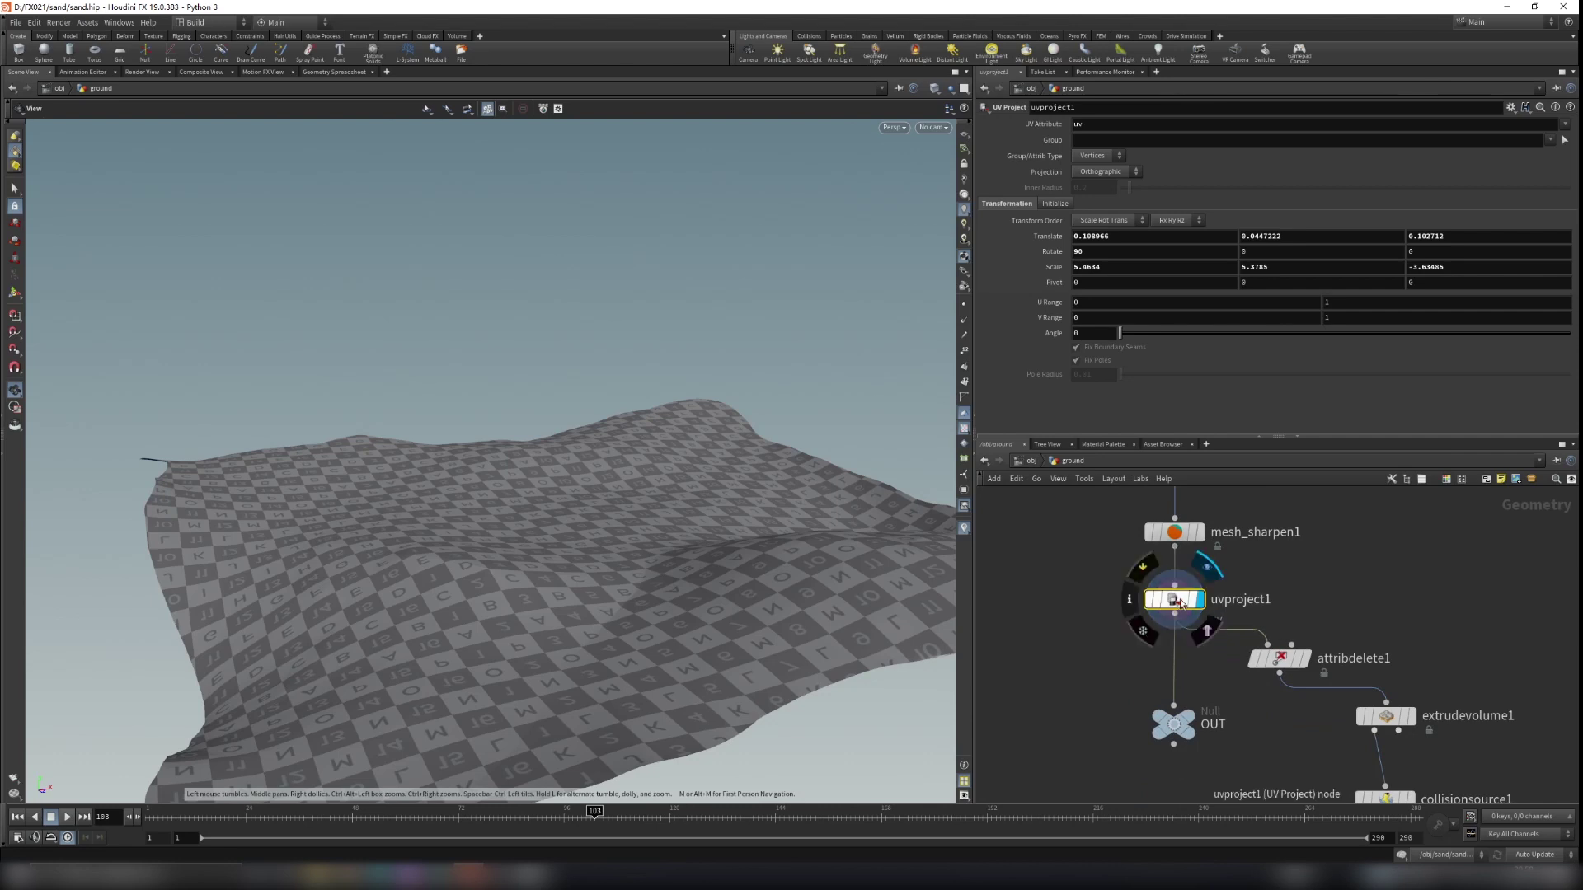
# Bypass uvproject1 and view the ground without its UV projection
pyautogui.click(1228, 586)
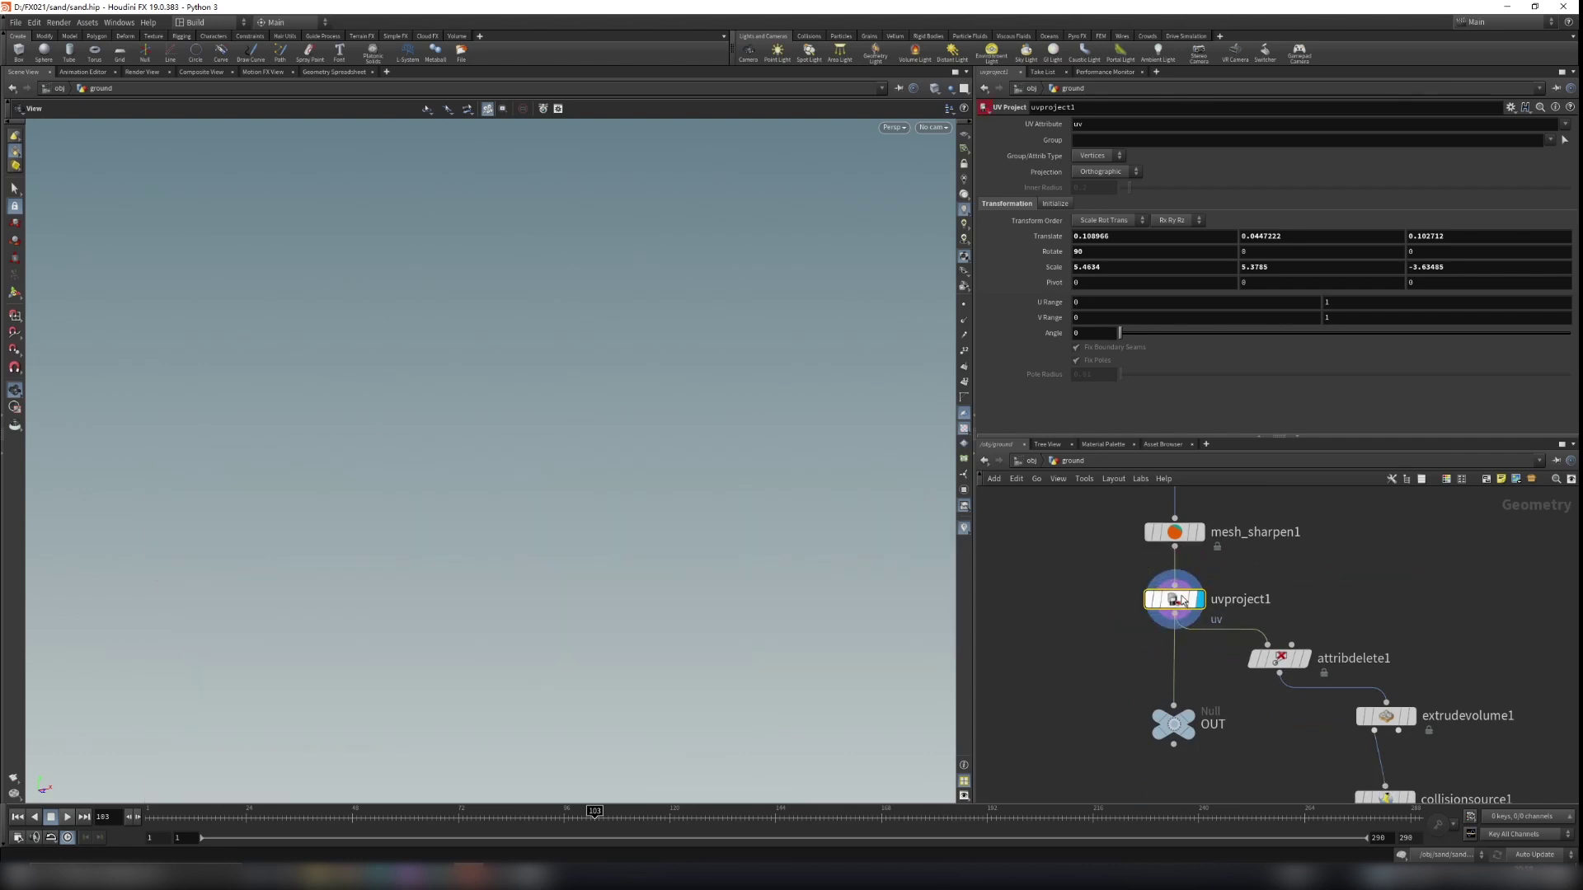
pyautogui.click(1145, 570)
pyautogui.scroll(2, 1299, 731)
pyautogui.scroll(-1, 1174, 688)
pyautogui.moveTo(1300, 732); pyautogui.dragTo(1196, 699, button='middle')
pyautogui.scroll(-1, 1175, 688)
pyautogui.moveTo(752, 569)
pyautogui.mouseDown()
pyautogui.moveTo(721, 572)
pyautogui.moveTo(771, 577)
pyautogui.mouseUp()
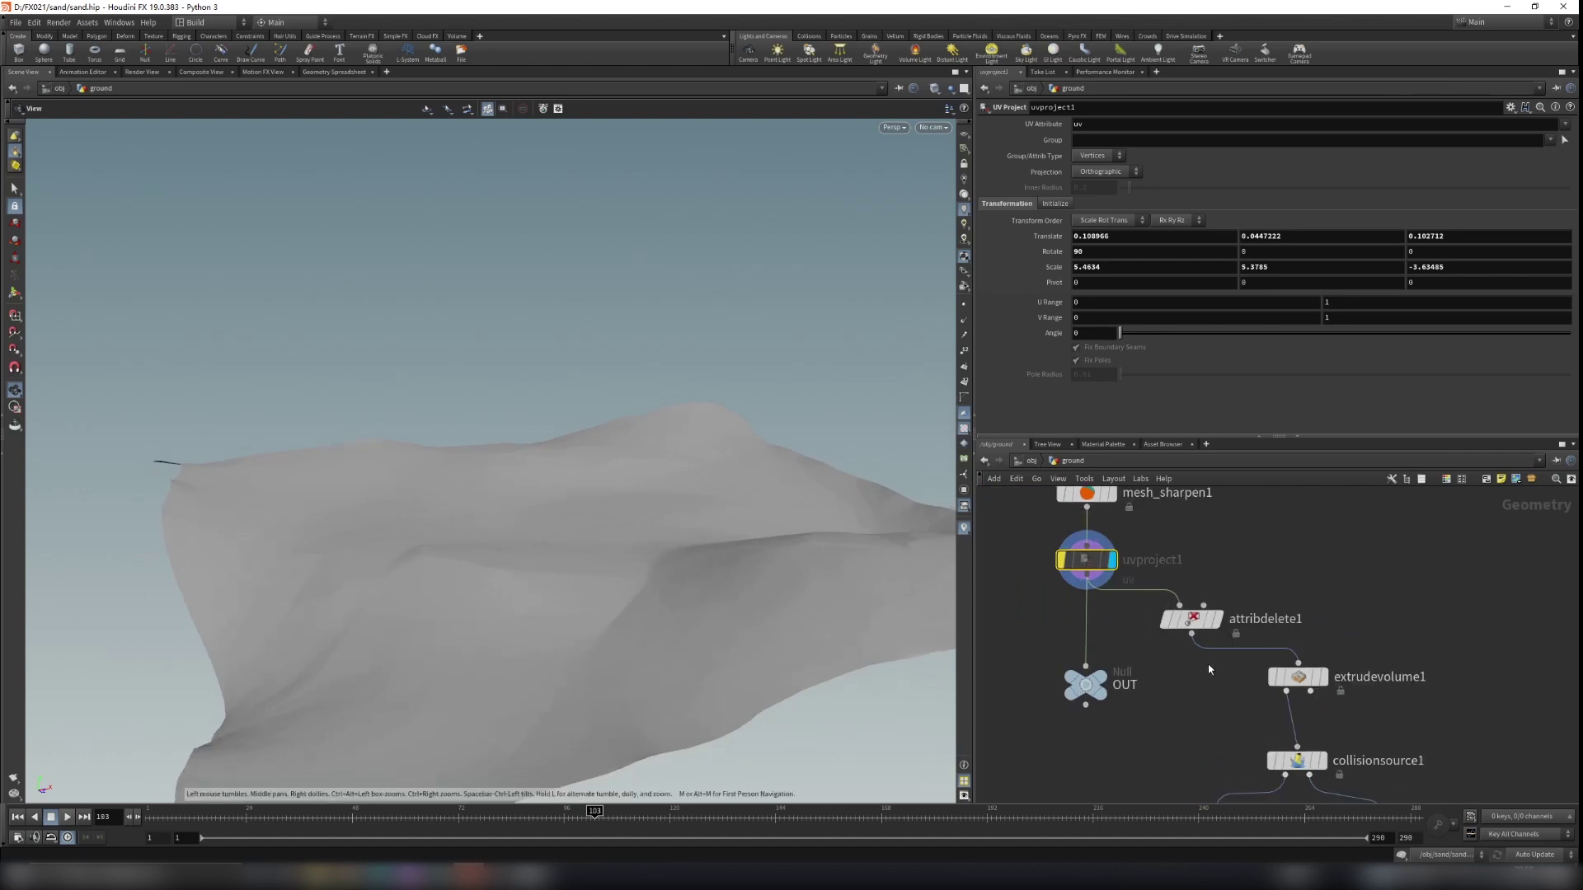
# Display attribdelete1's output and review which attribute classes it deletes
pyautogui.click(1191, 618)
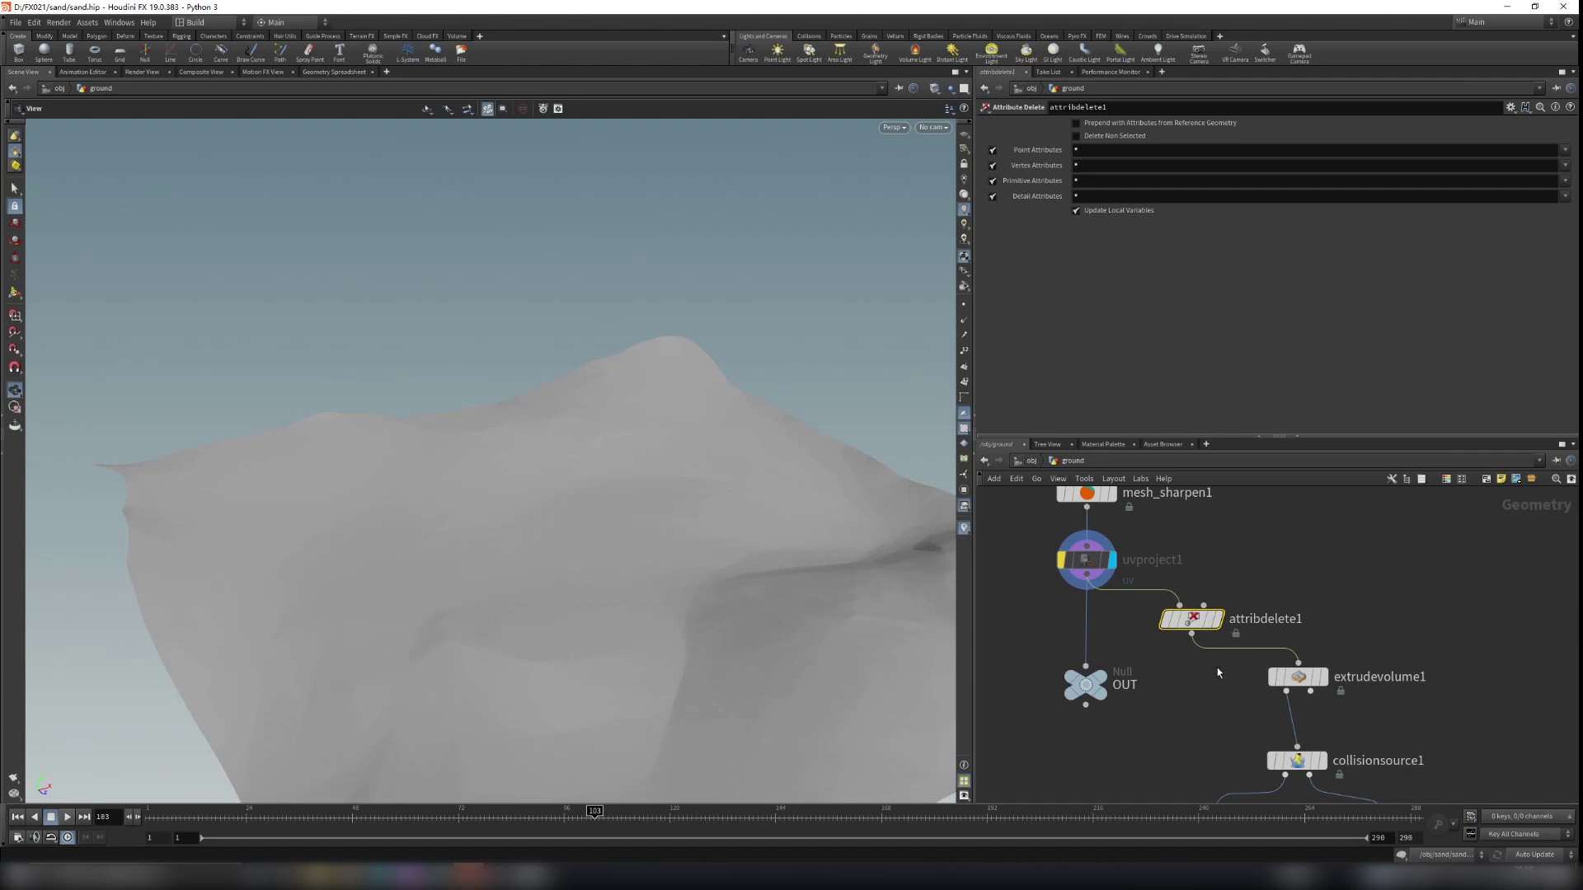
pyautogui.moveTo(1215, 625)
pyautogui.click(1226, 586)
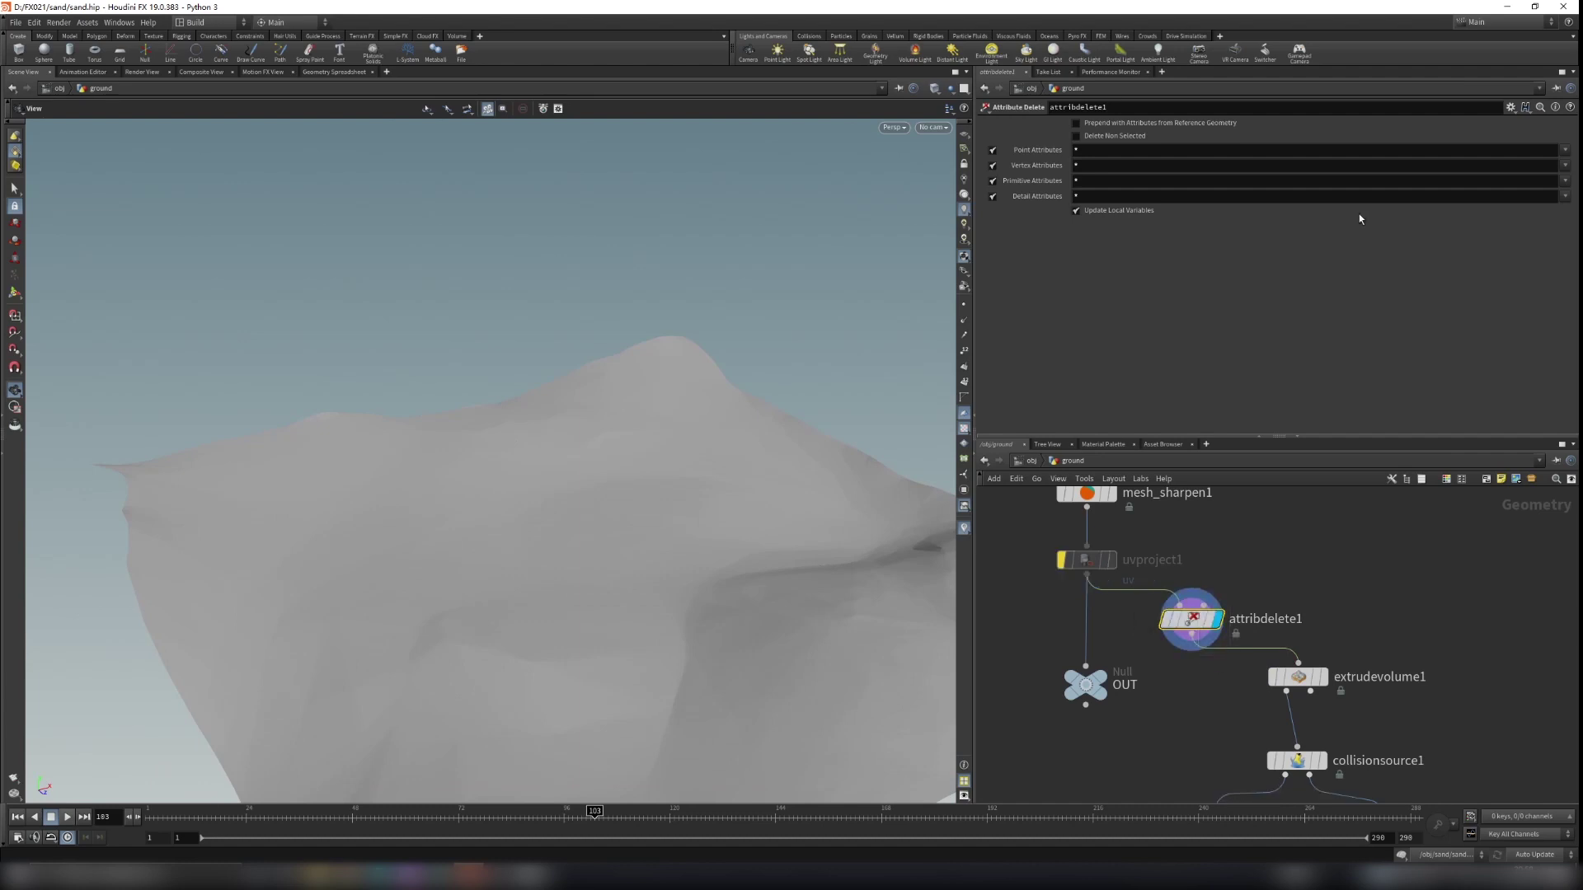
# Check the point attributes in mesh_sharpen1's node info and return to attribdelete1's settings
pyautogui.moveTo(1070, 467); pyautogui.dragTo(1080, 537, button='middle')
pyautogui.click(1085, 556)
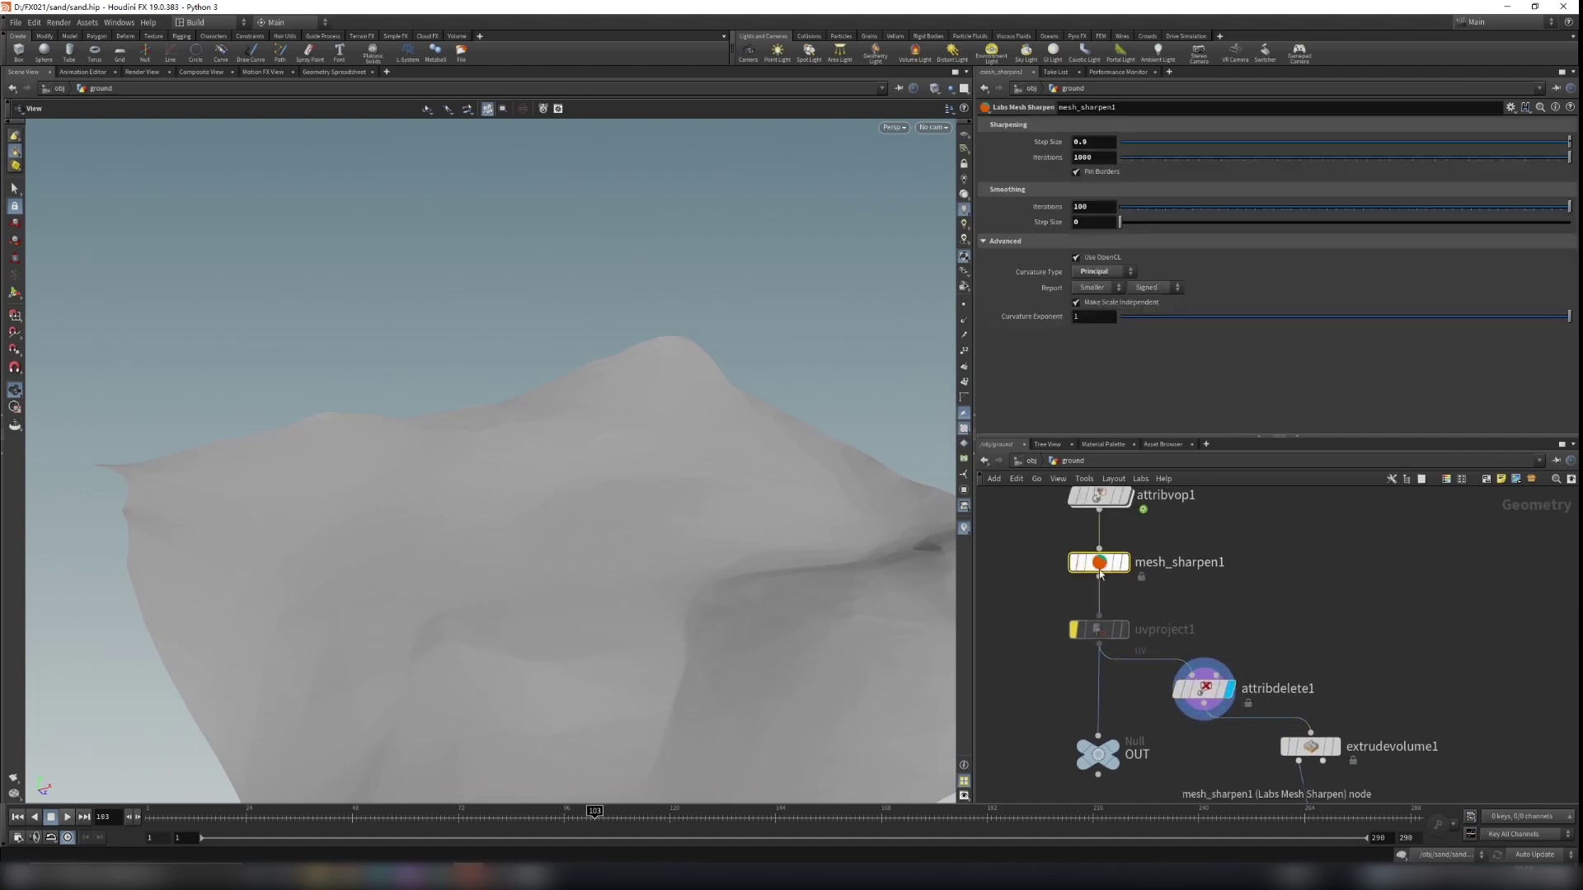
pyautogui.click(1054, 567)
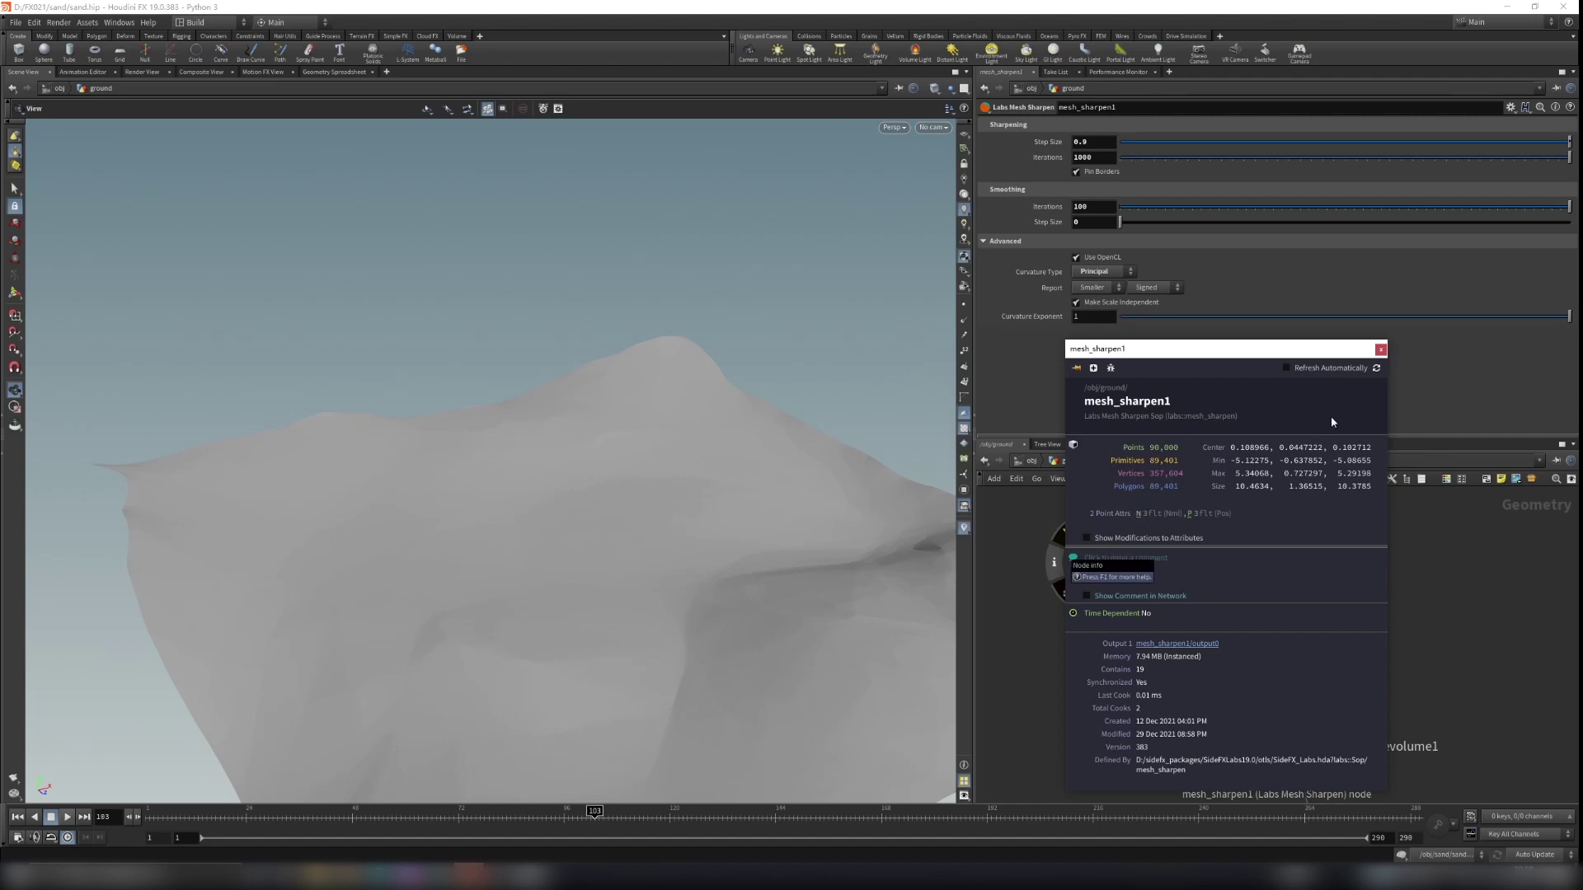
pyautogui.click(1381, 353)
pyautogui.moveTo(1342, 620); pyautogui.dragTo(1347, 580, button='middle')
pyautogui.scroll(4, 1269, 694)
pyautogui.click(1145, 620)
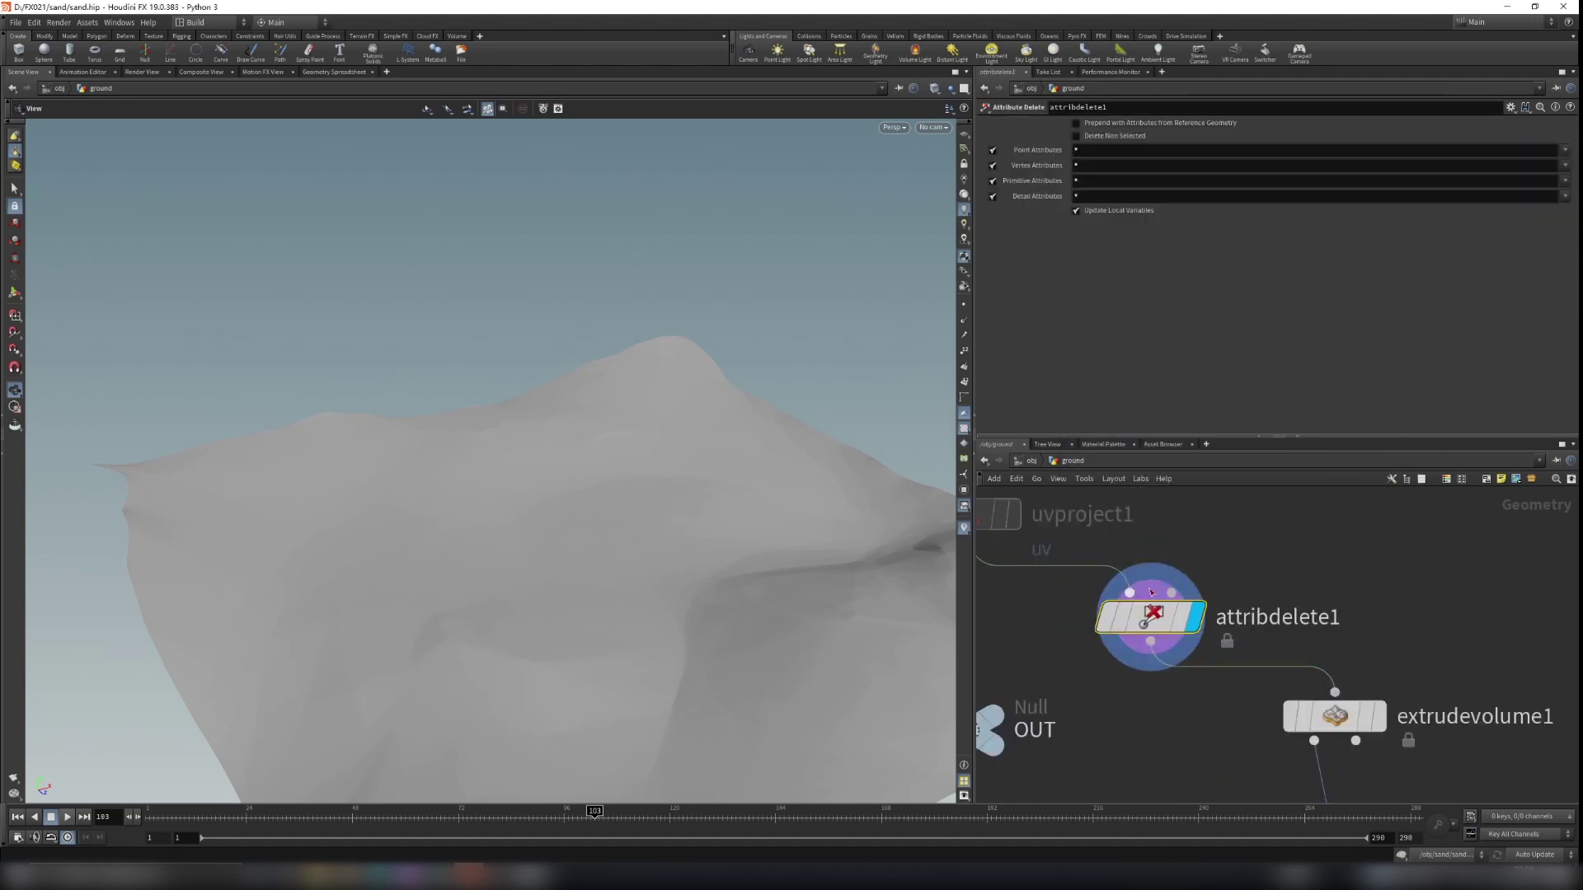
# Display extrudevolume1 and inspect the thickened ground block together with its depth settings
pyautogui.moveTo(1419, 666); pyautogui.dragTo(1413, 637, button='middle')
pyautogui.scroll(-2, 1412, 638)
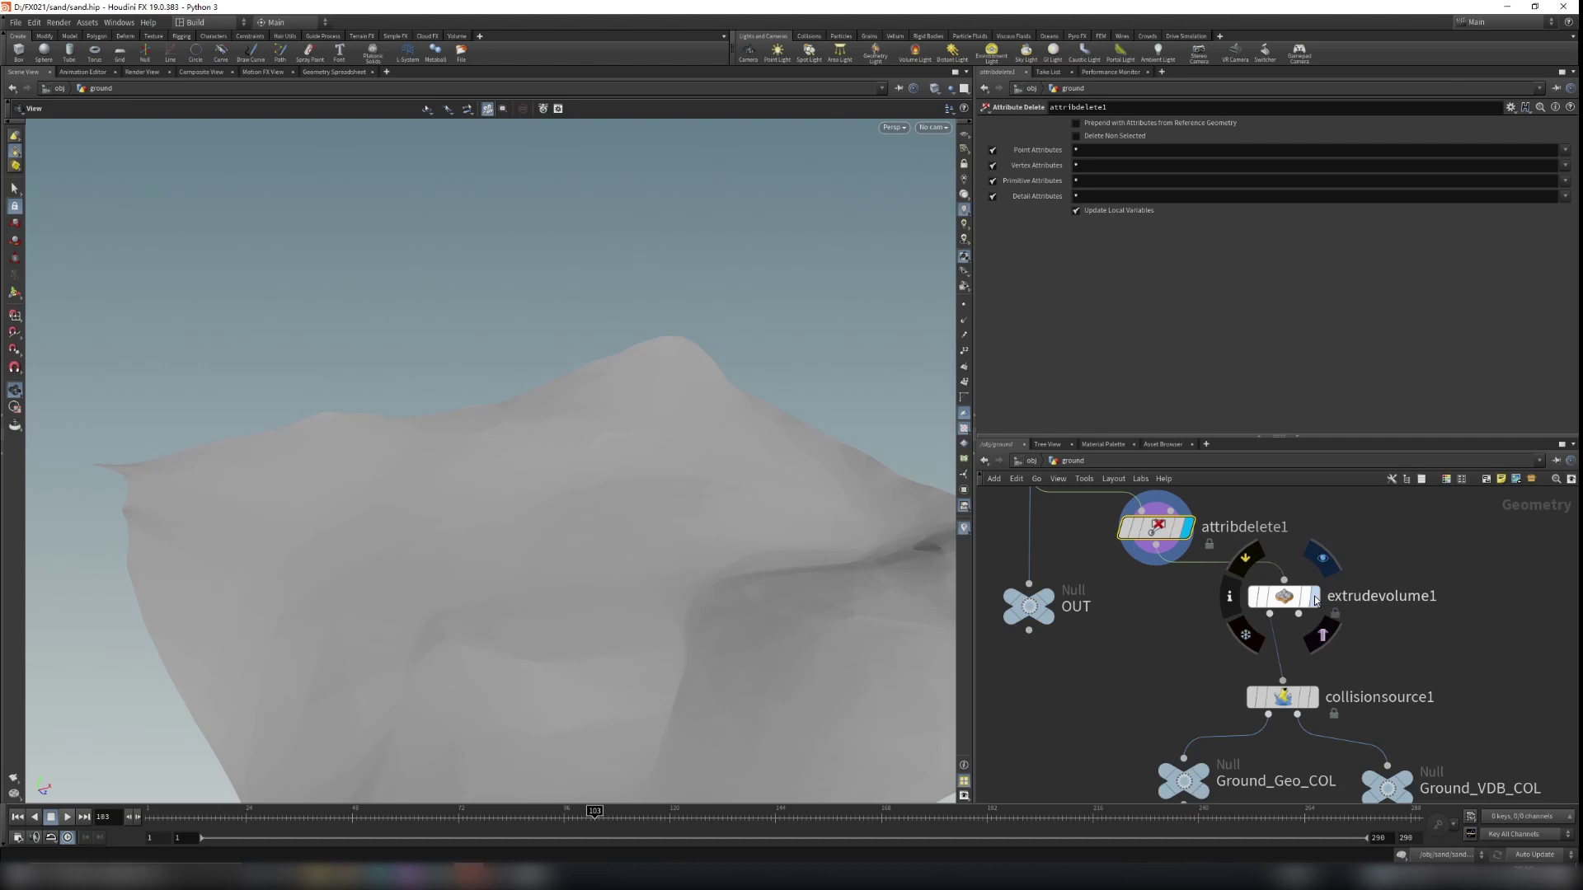
pyautogui.click(1318, 597)
pyautogui.click(1284, 597)
pyautogui.moveTo(478, 636); pyautogui.dragTo(710, 629)
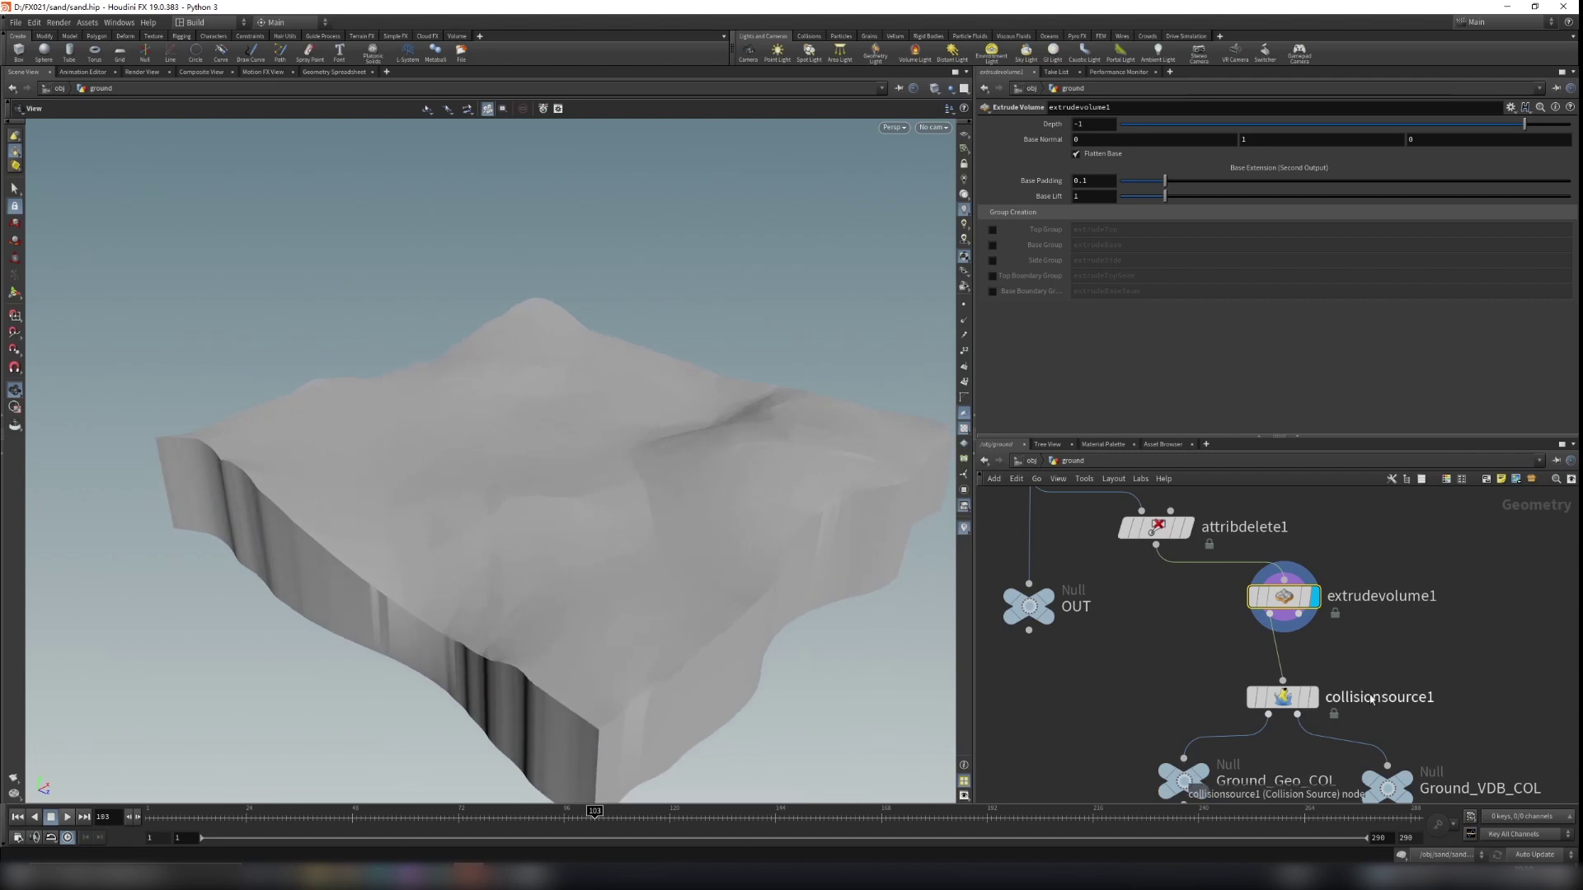
# Display collisionsource1, review its volume settings and examine the ground block's surface and side walls
pyautogui.moveTo(1319, 667); pyautogui.dragTo(1306, 621, button='middle')
pyautogui.click(1270, 649)
pyautogui.click(1299, 649)
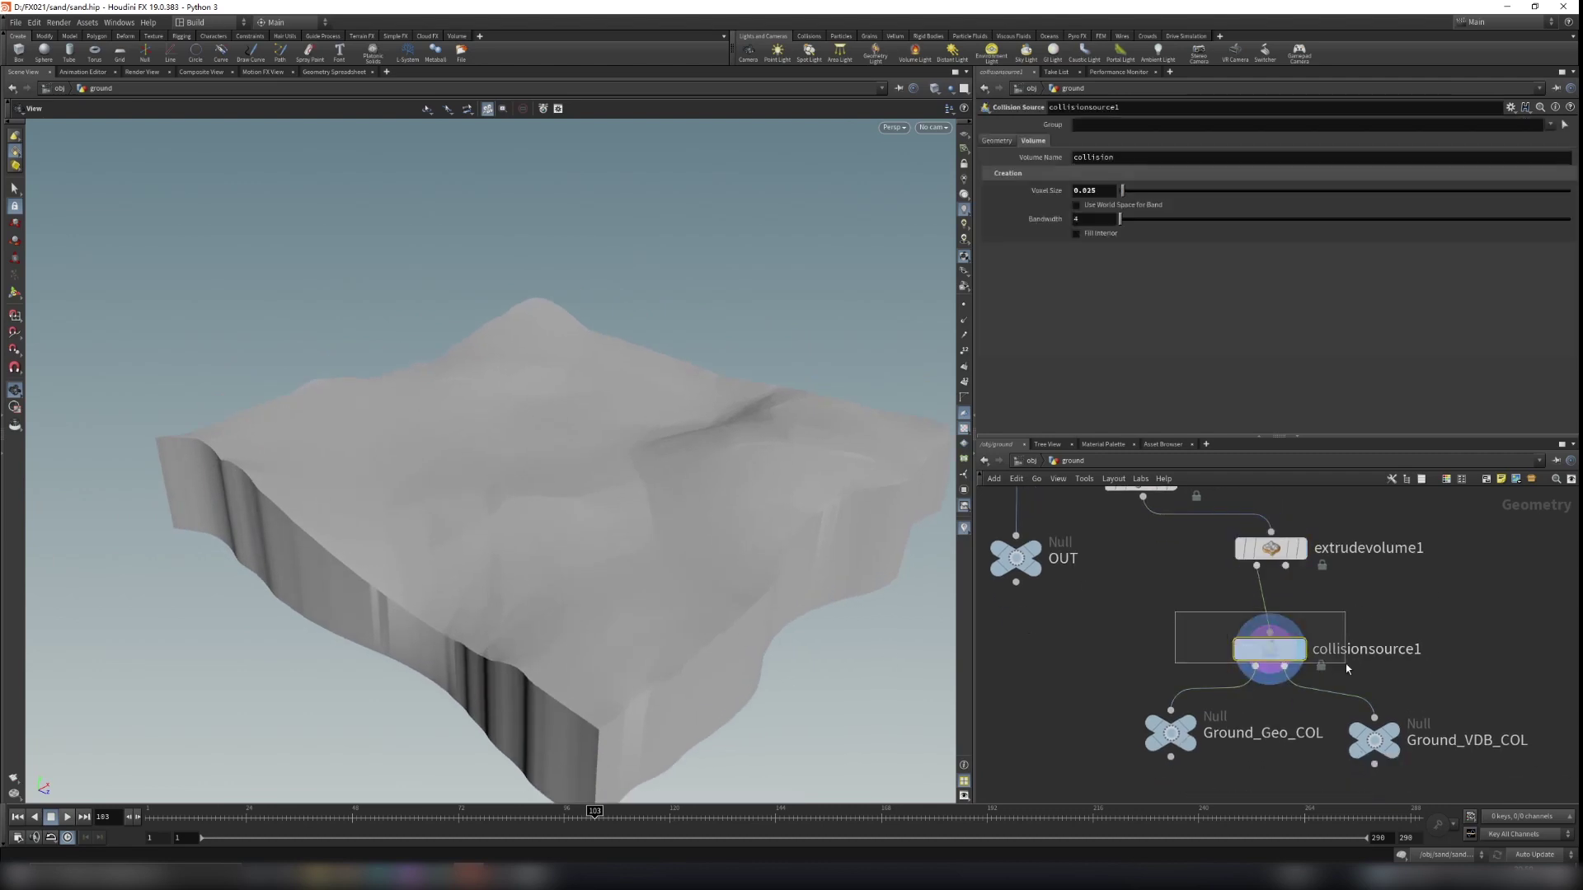
pyautogui.moveTo(668, 541); pyautogui.dragTo(618, 636)
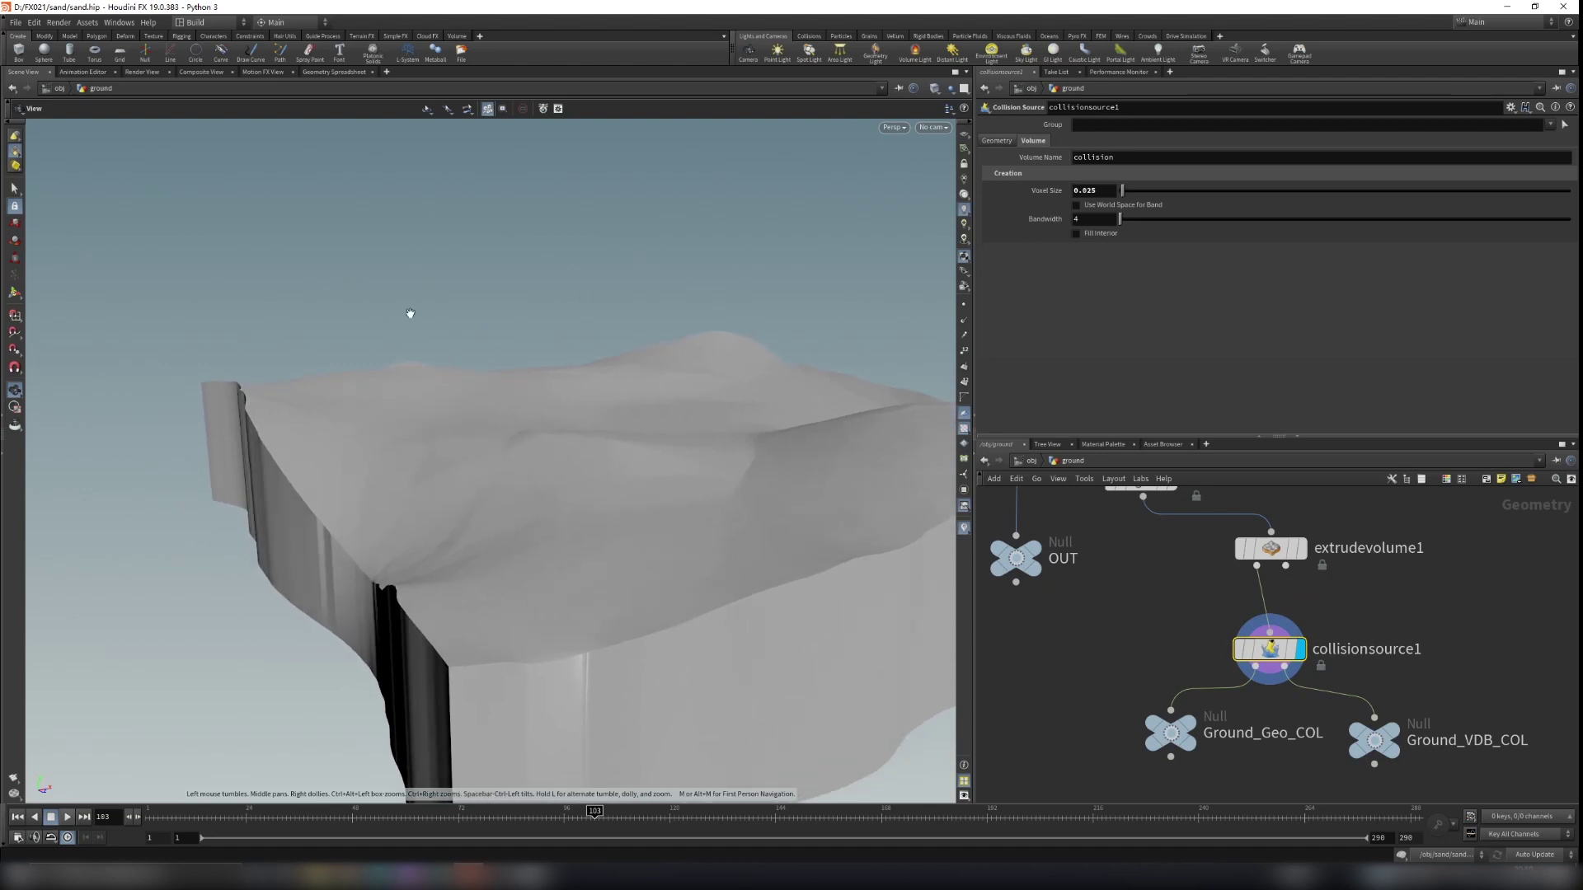
pyautogui.moveTo(446, 652); pyautogui.dragTo(427, 528)
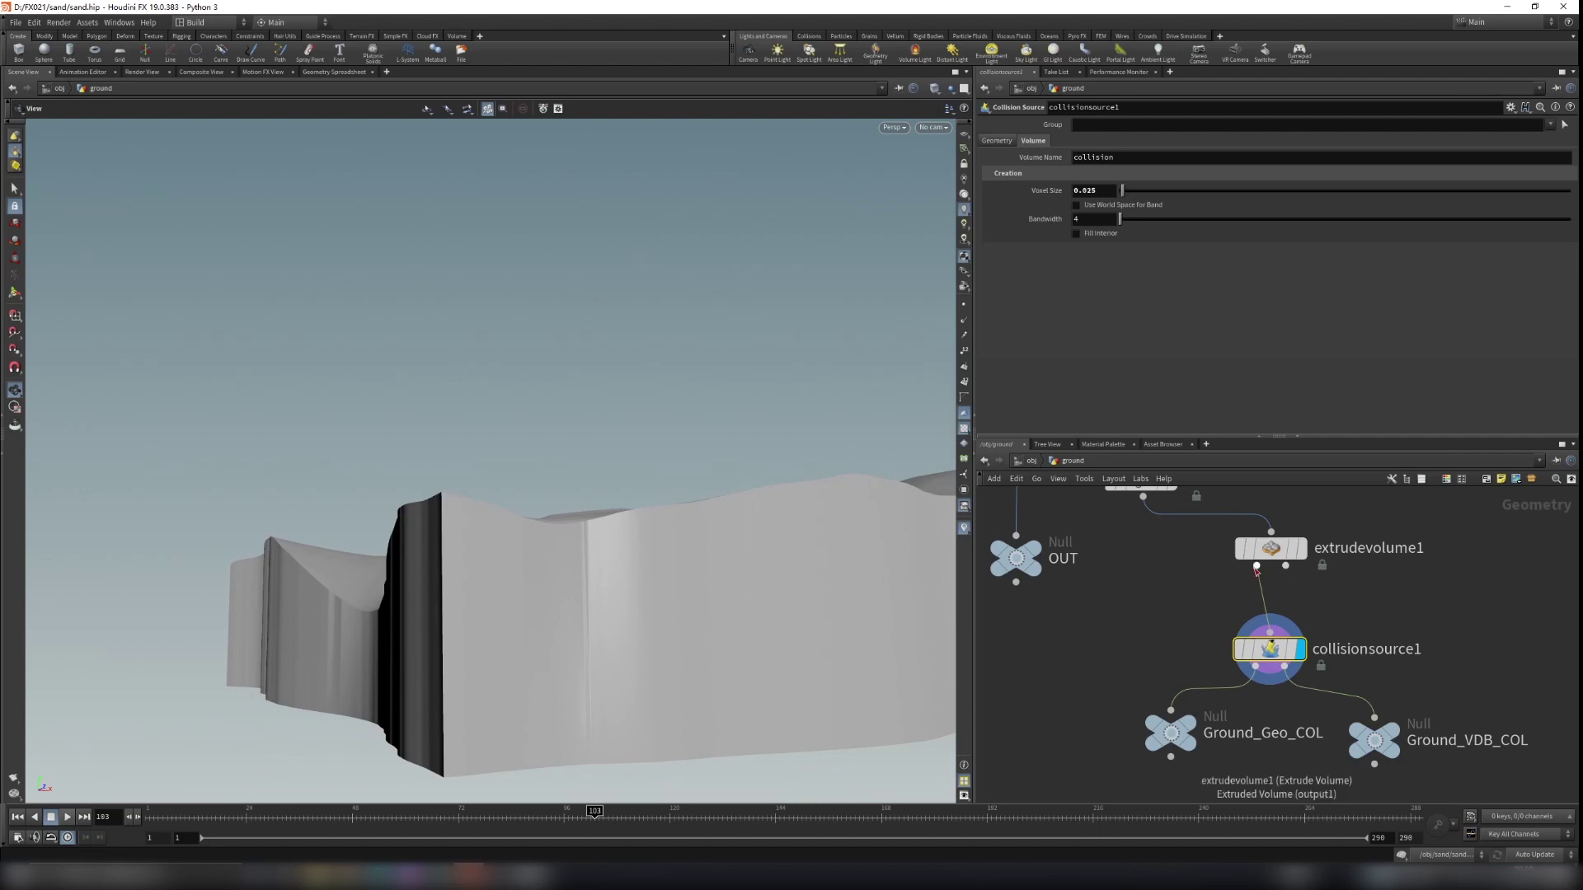
# Compare extrudevolume1's output with collisionsource1's by displaying each in turn
pyautogui.click(1300, 557)
pyautogui.click(1303, 557)
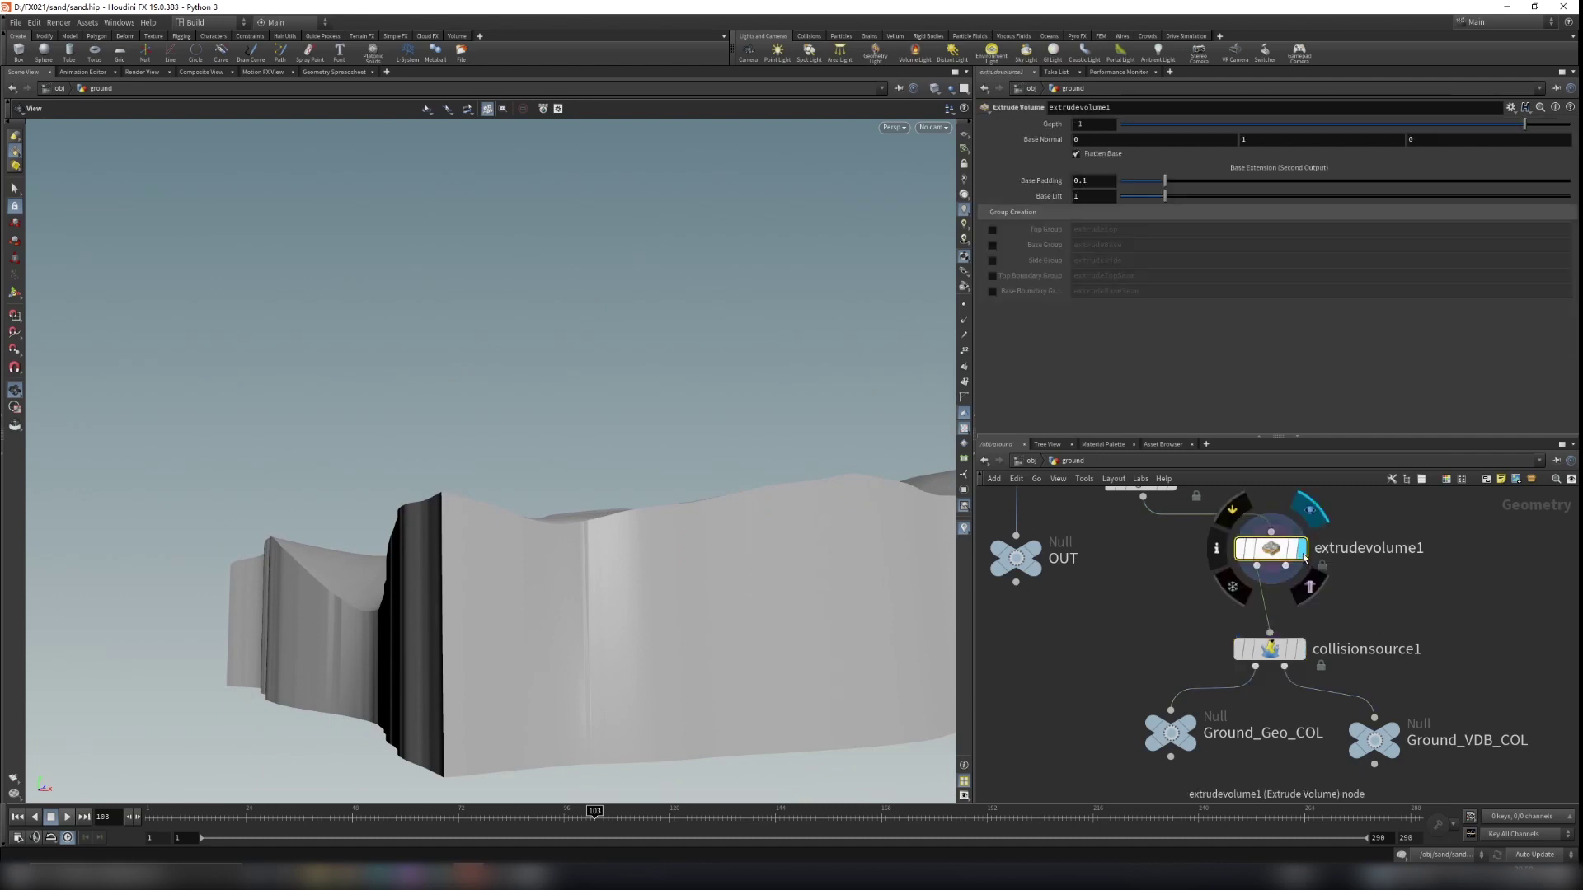
pyautogui.moveTo(1300, 649); pyautogui.dragTo(1290, 607, button='middle')
pyautogui.click(1290, 607)
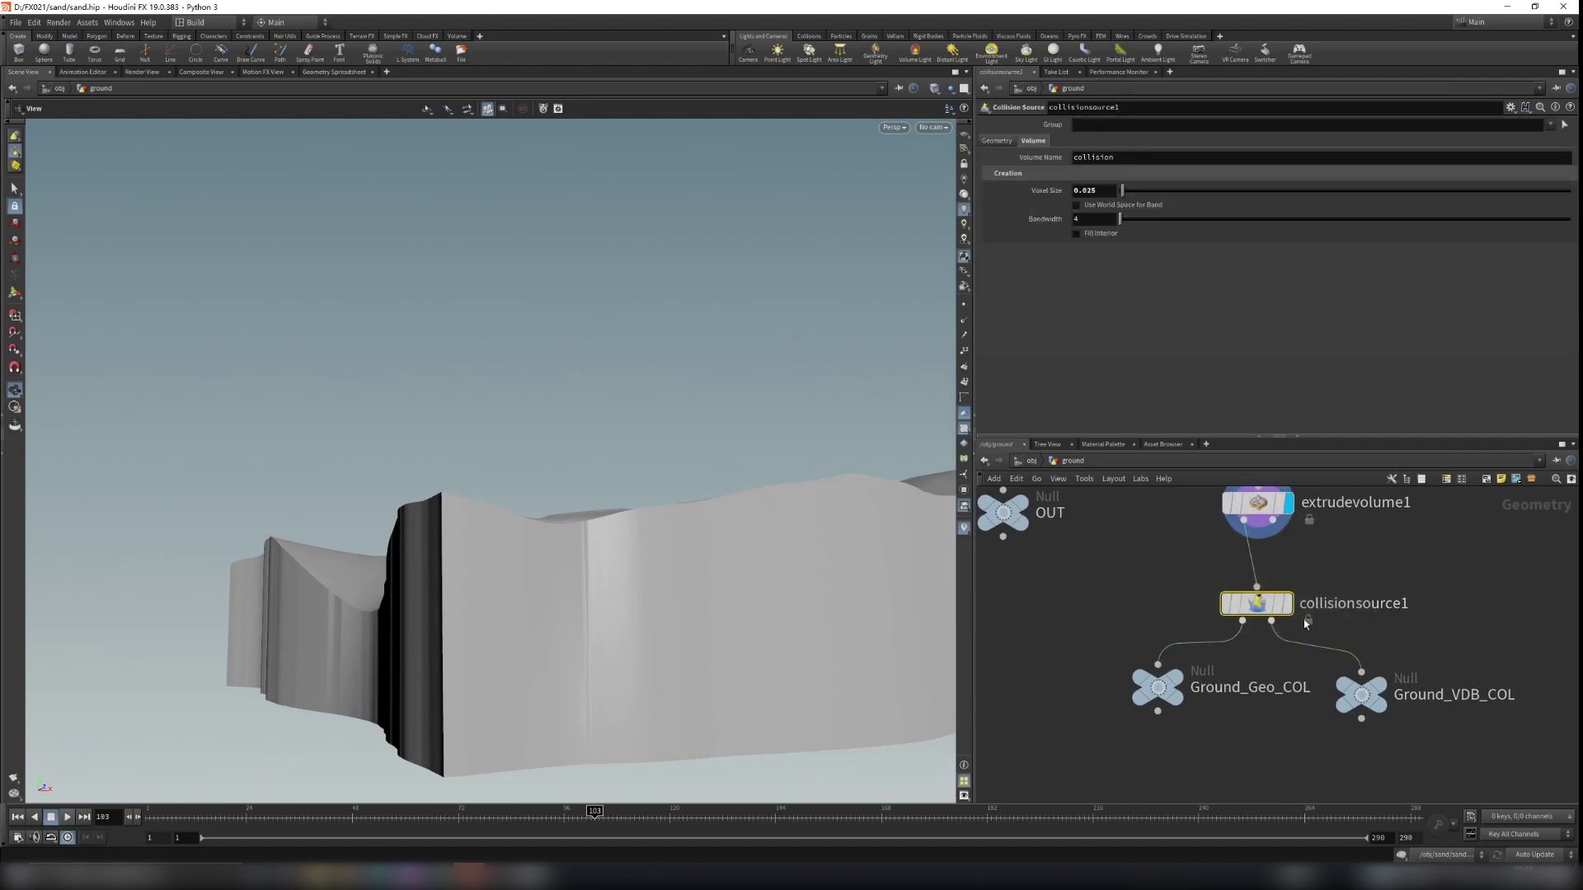
pyautogui.click(1290, 606)
pyautogui.moveTo(706, 597); pyautogui.dragTo(715, 515)
pyautogui.moveTo(630, 449); pyautogui.dragTo(662, 499)
# Display the Ground_Geo_COL null and reopen collisionsource1's voxel settings
pyautogui.click(1159, 689)
pyautogui.click(1177, 680)
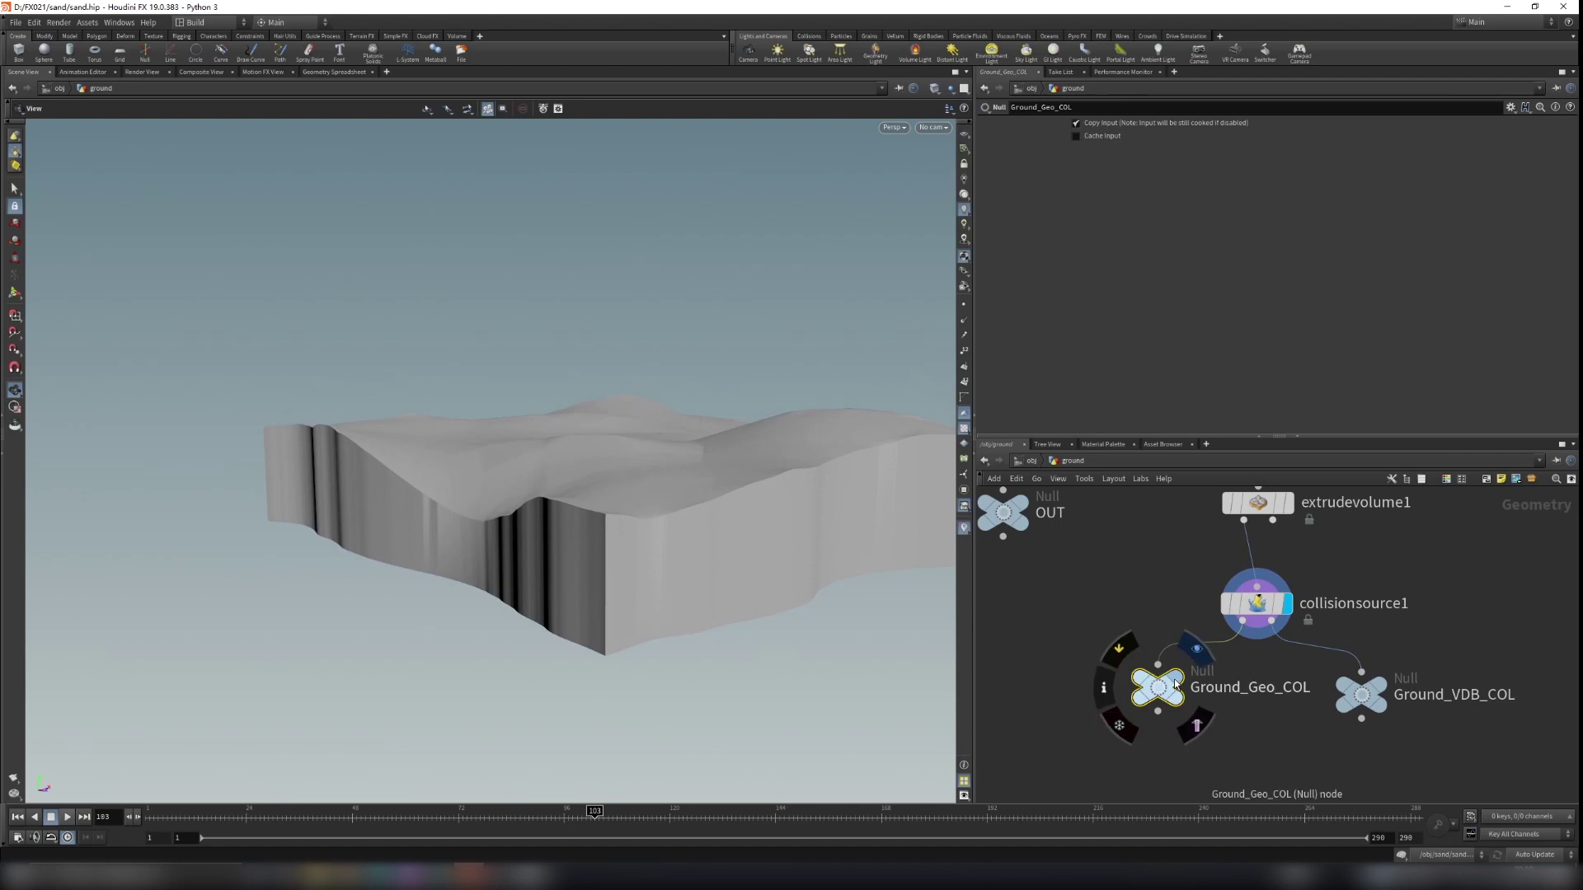
pyautogui.moveTo(1199, 607); pyautogui.dragTo(1234, 612)
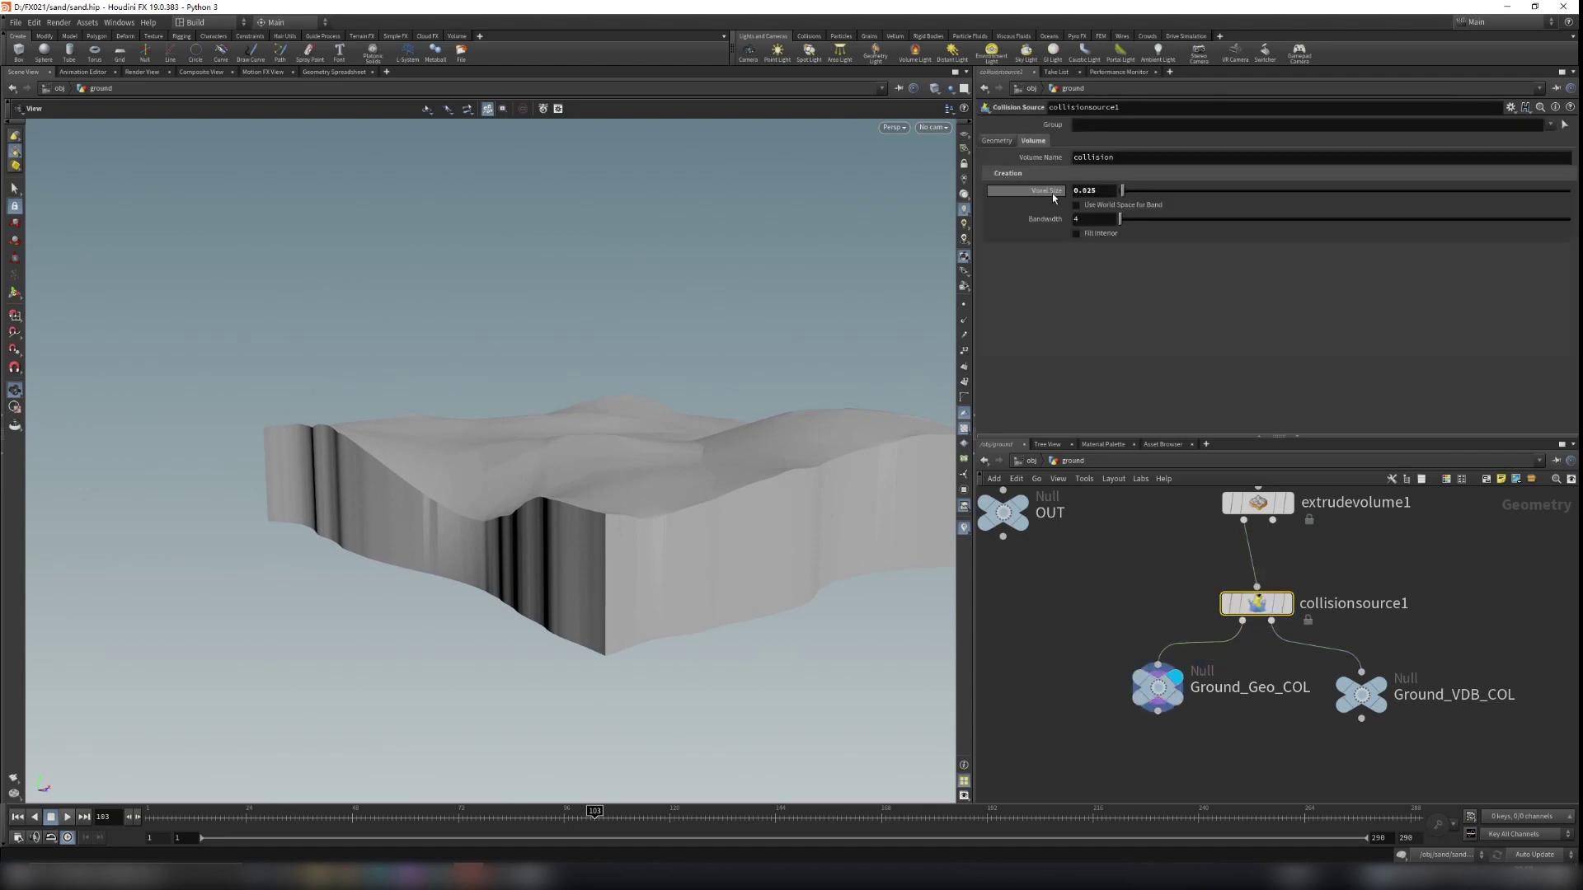
# Display the Ground_VDB_COL null and inspect the VDB collision surface up close and from a distance
pyautogui.moveTo(1385, 695); pyautogui.dragTo(1378, 695)
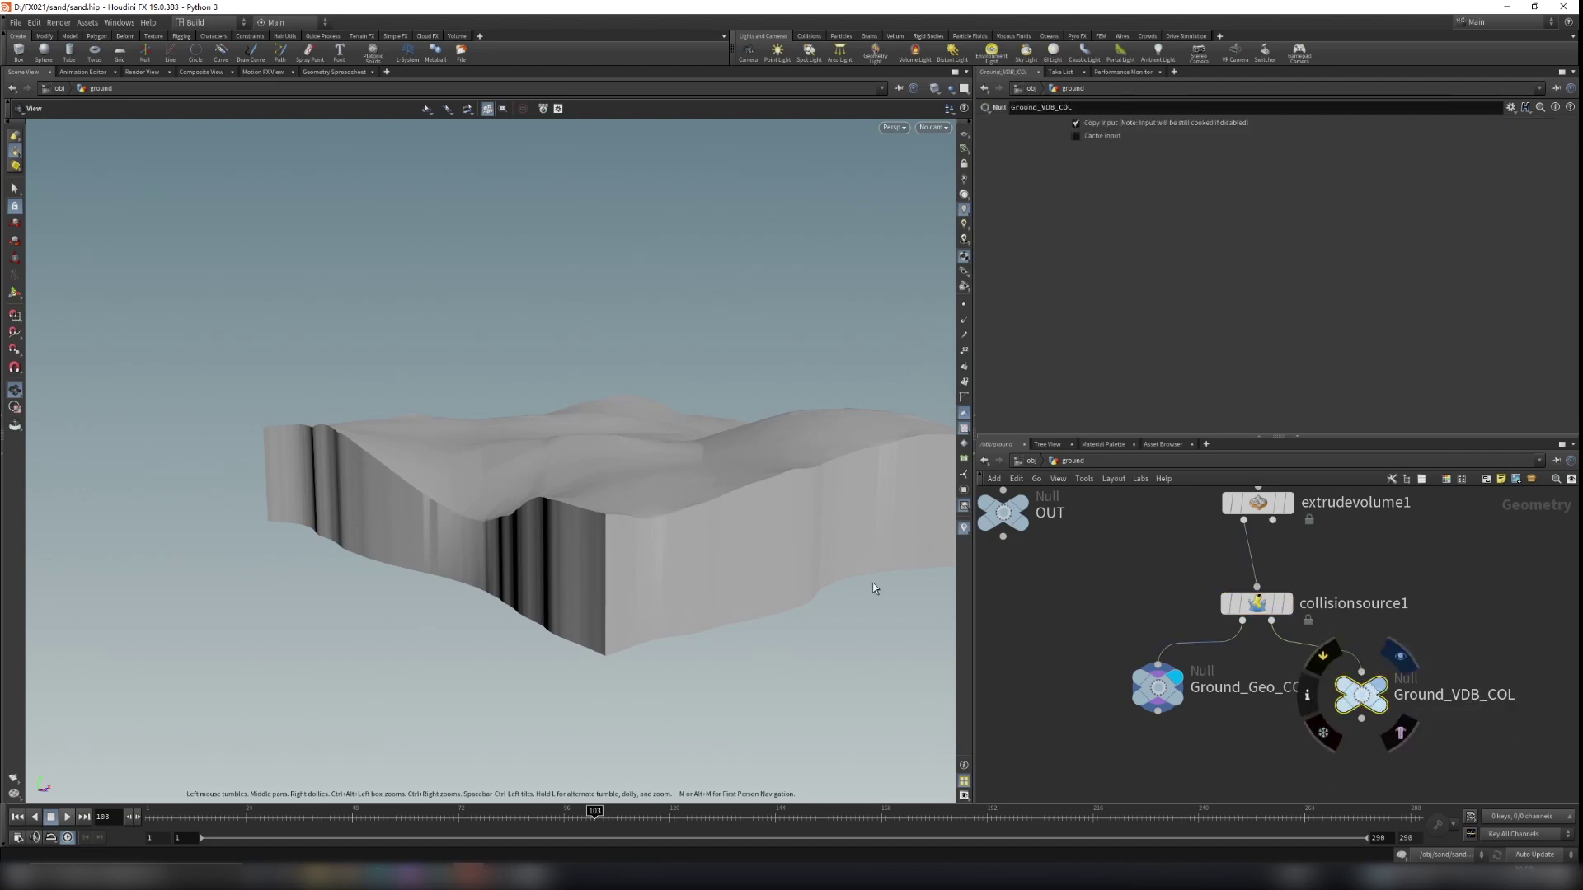
pyautogui.scroll(4, 660, 487)
pyautogui.moveTo(596, 532); pyautogui.dragTo(699, 454)
pyautogui.scroll(-5, 698, 454)
pyautogui.moveTo(689, 558); pyautogui.dragTo(726, 627)
pyautogui.moveTo(1029, 507); pyautogui.dragTo(1088, 636, button='middle')
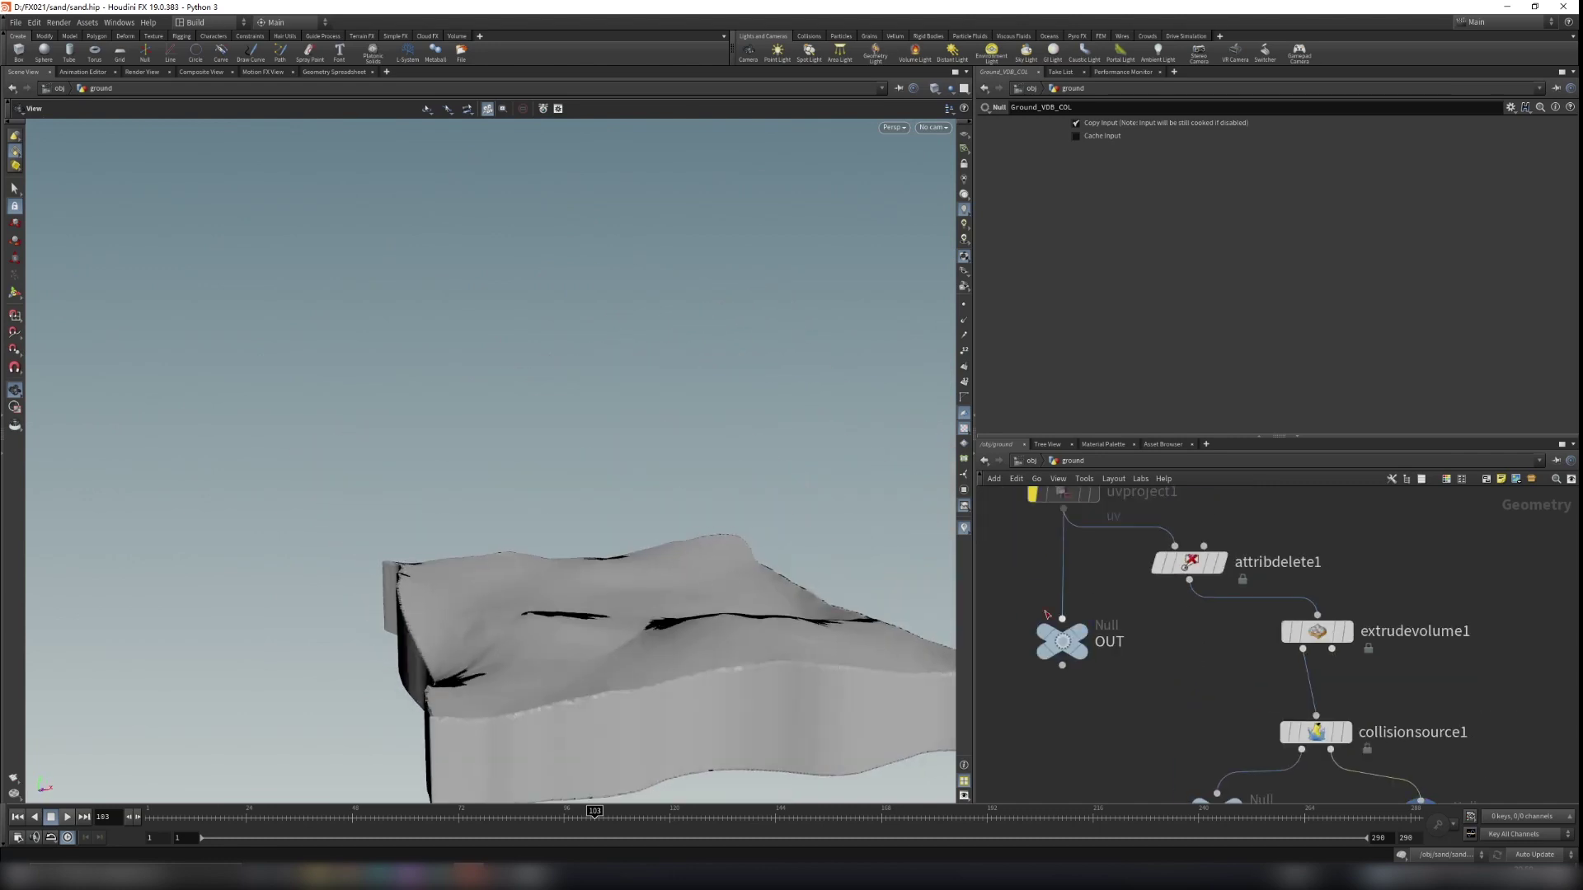